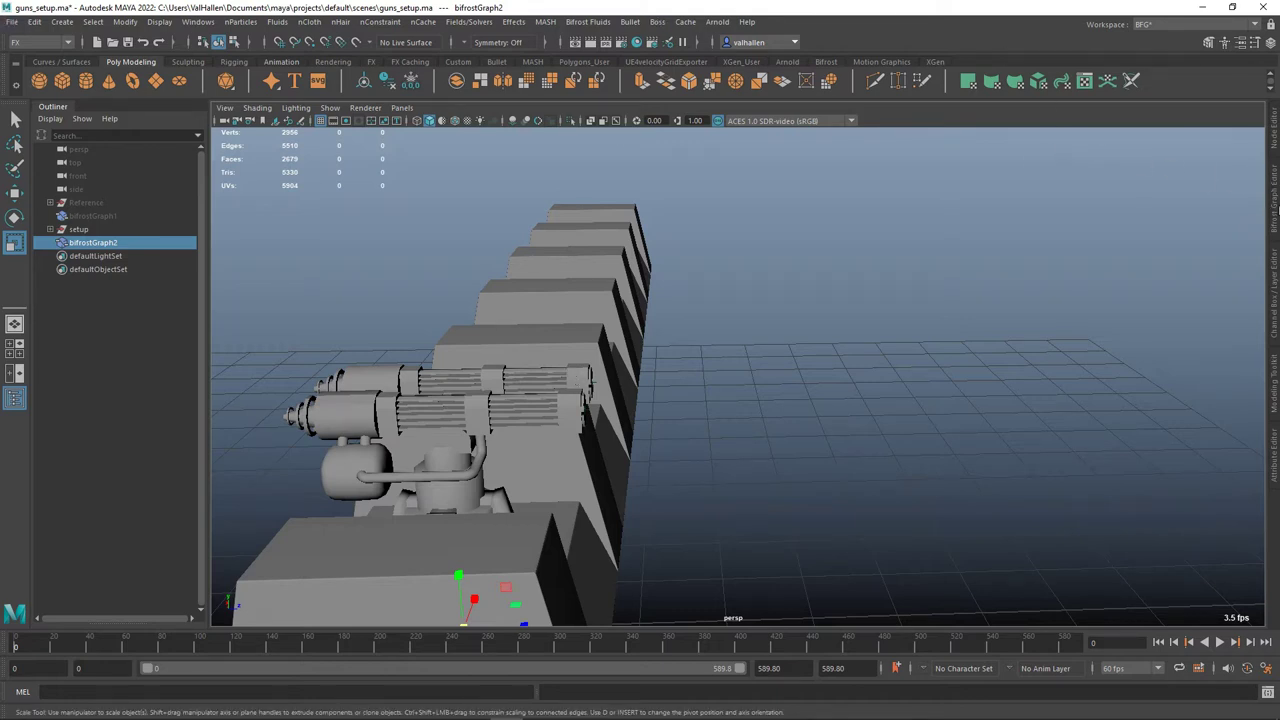
- Examine the gun turret on the wall and its beam locators from several angles
left_click(1275, 205)
left_click_drag(429, 329, 488, 333, "alt")
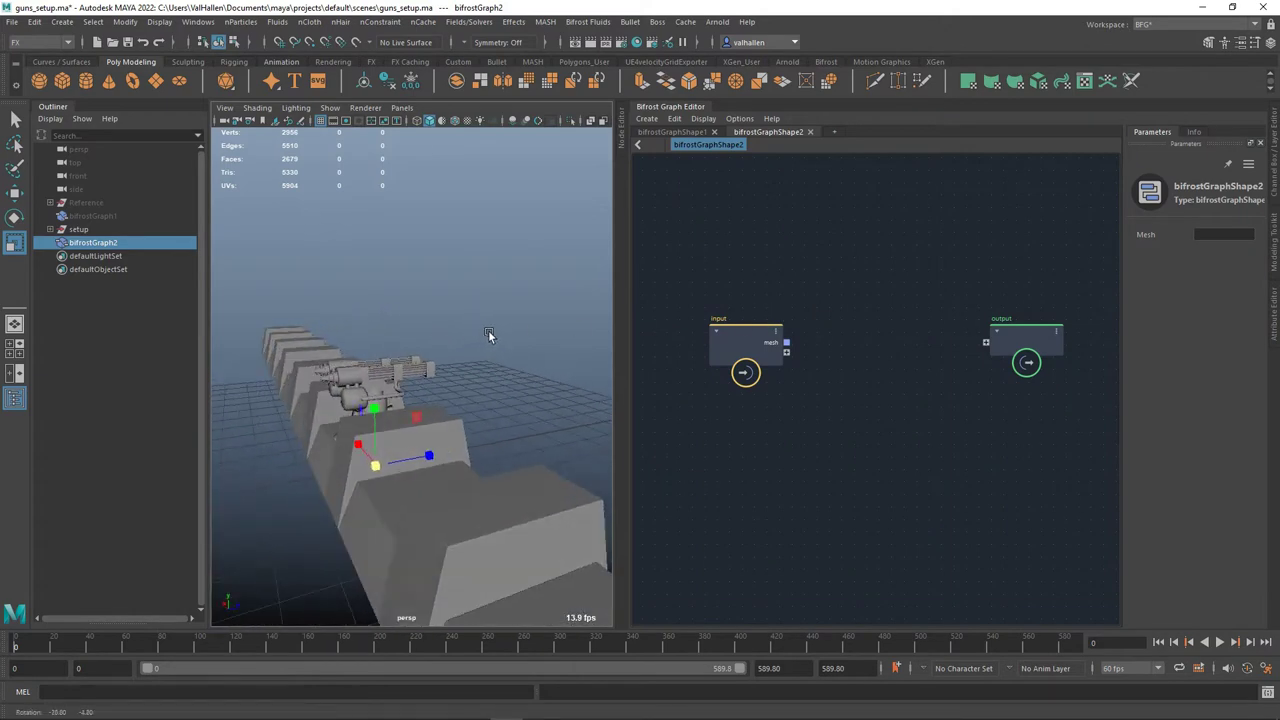
left_click(690, 109)
left_click_drag(651, 208, 831, 255, "alt")
left_click_drag(904, 218, 866, 246)
left_click_drag(969, 287, 690, 308, "alt")
scroll(688, 308, "up", 6)
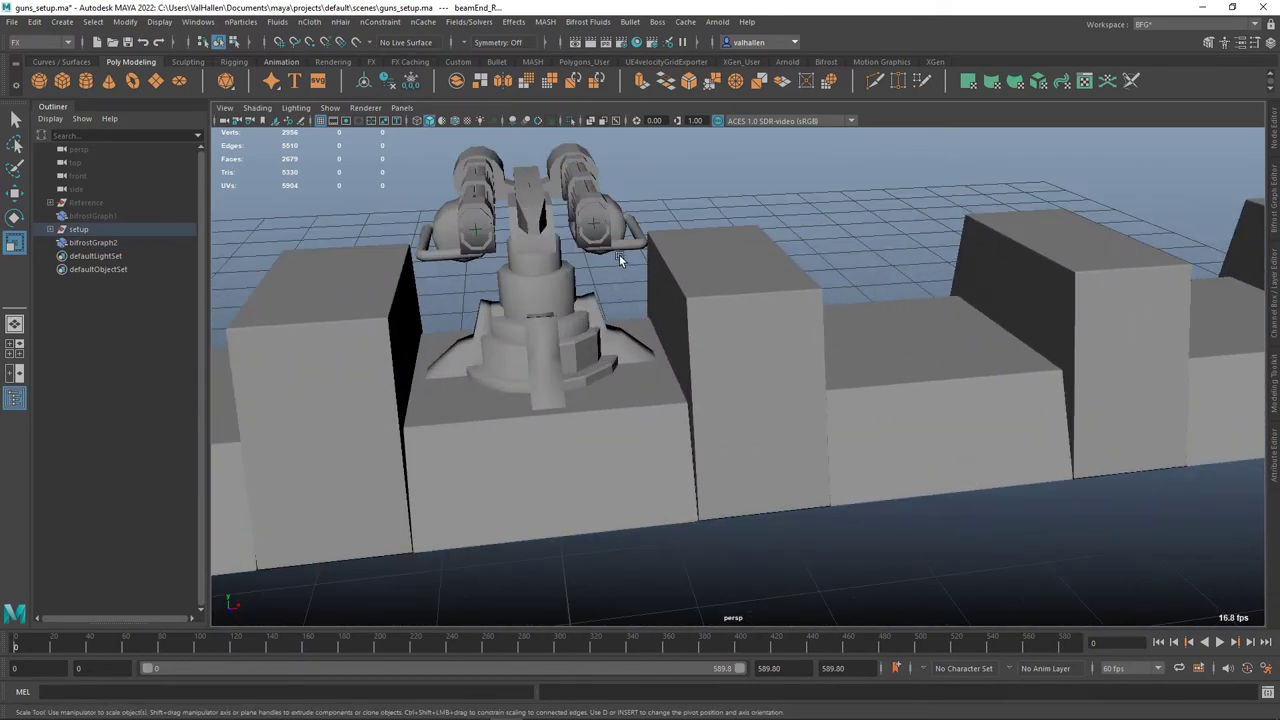
left_click_drag(505, 238, 874, 325, "alt")
left_click(854, 333)
left_click_drag(735, 294, 815, 319)
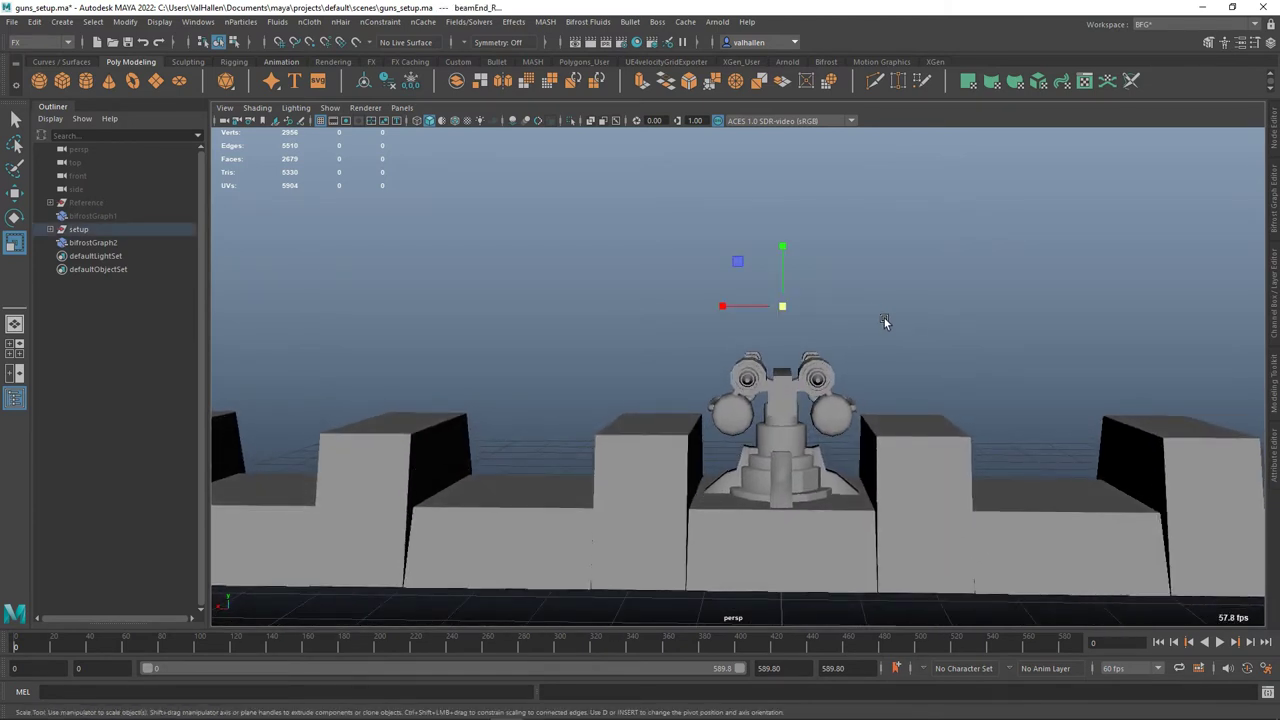
key("q")
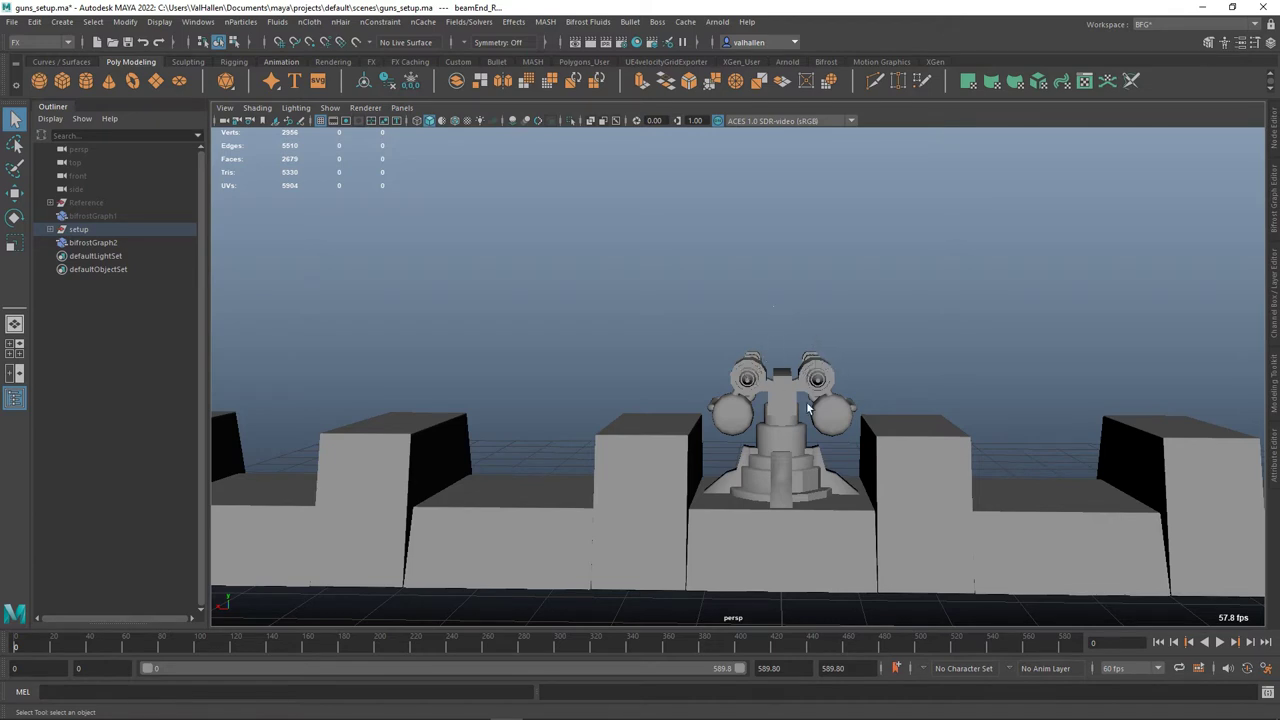
left_click_drag(884, 416, 719, 385, "alt")
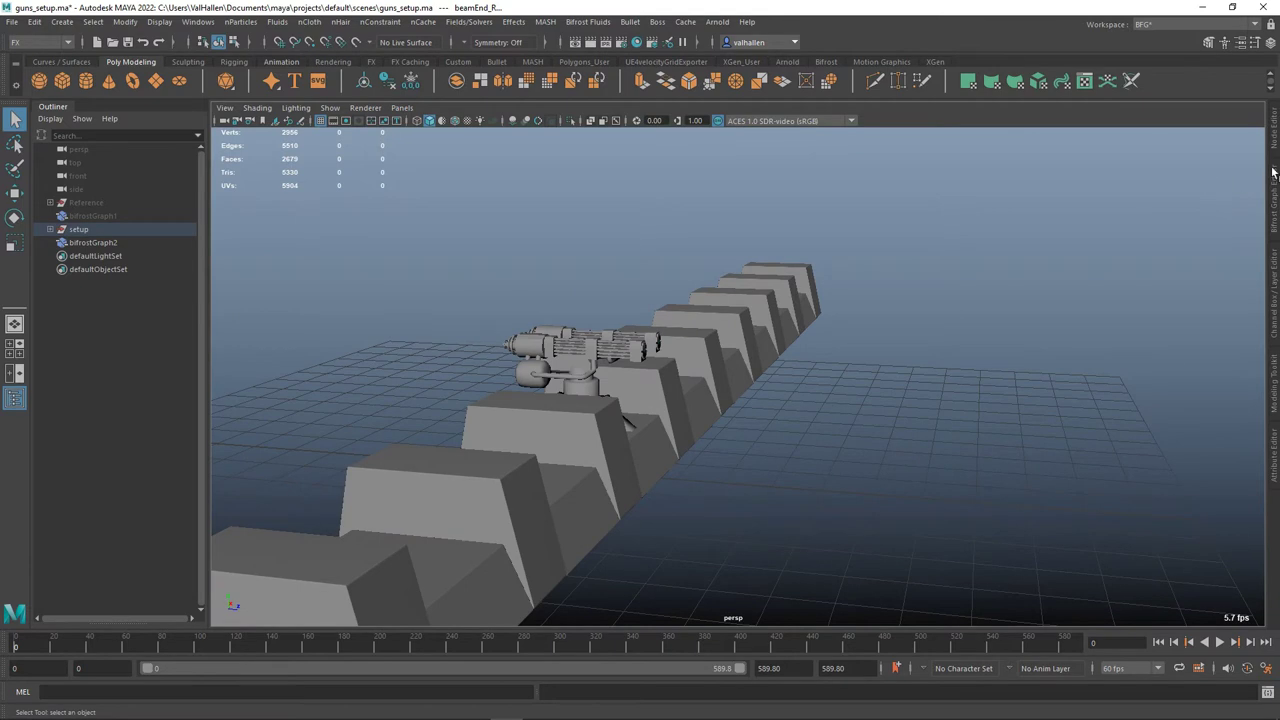
- Open the bifrostGraphShape2 graph and expand the setup hierarchy in the Outliner down to the Weapon group's beam locators
left_click(1276, 216)
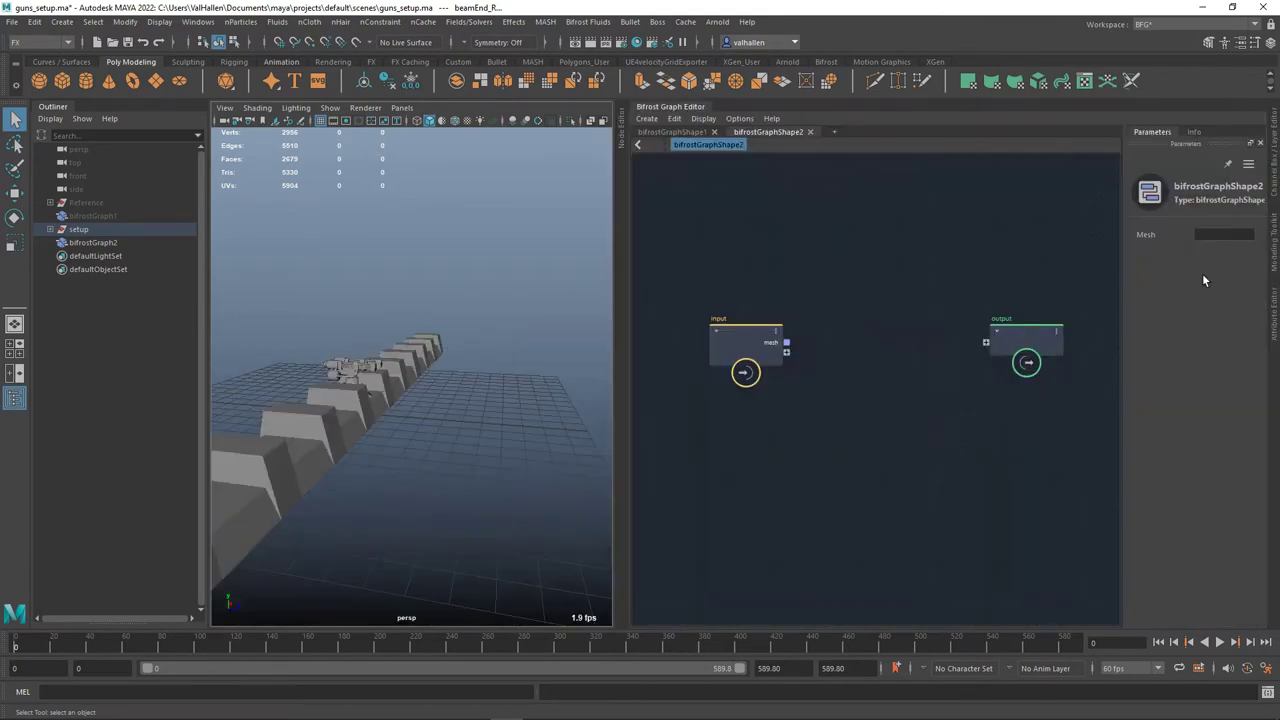
left_click(50, 229)
left_click(57, 256)
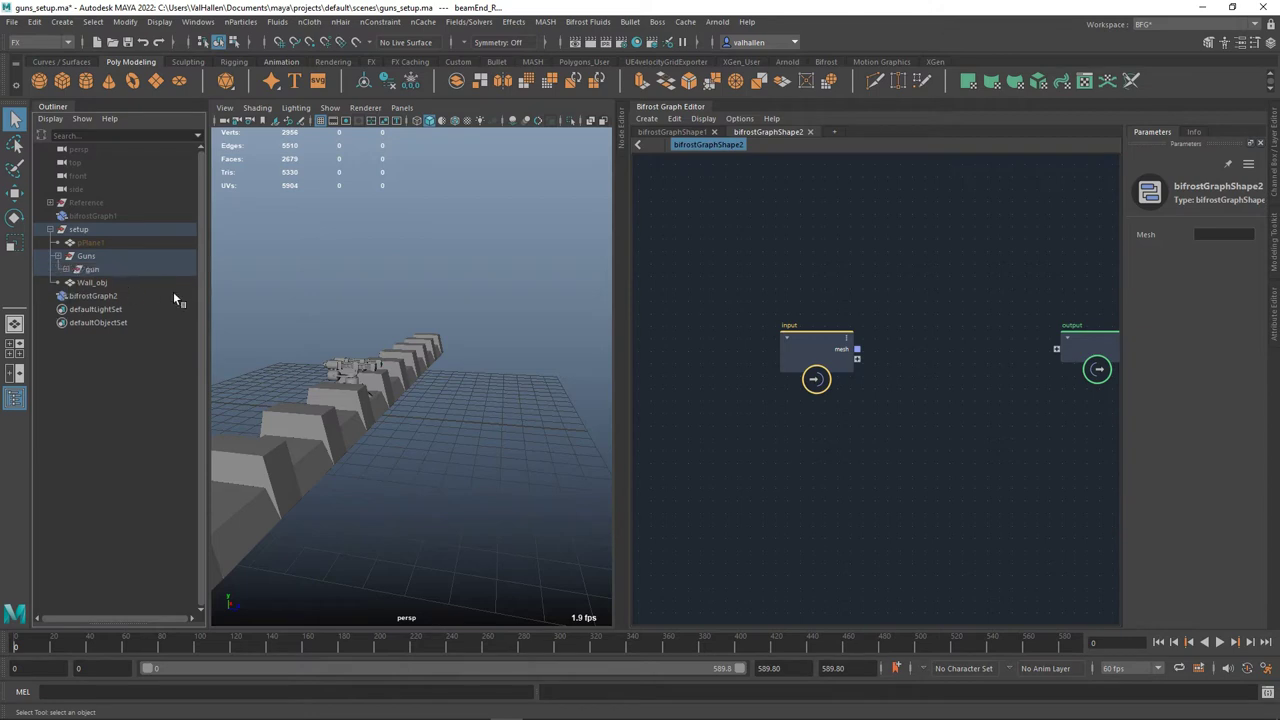
left_click(70, 269)
left_click(73, 296)
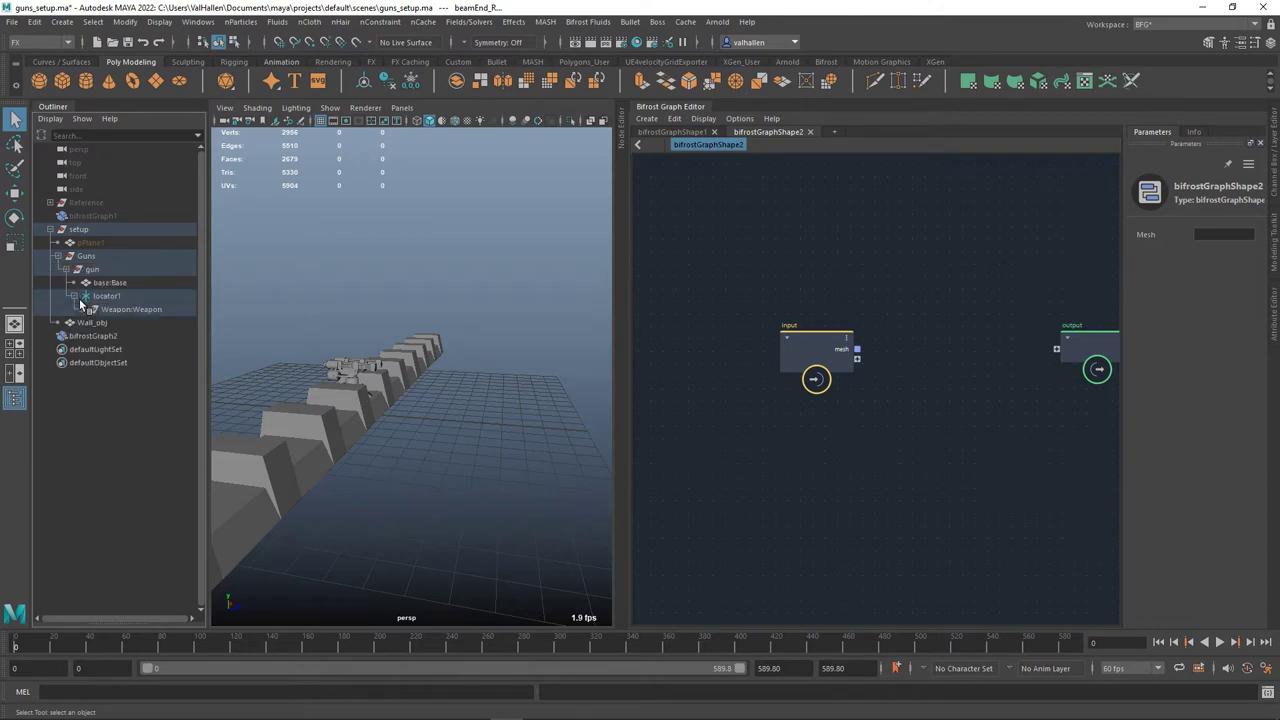
left_click(86, 309)
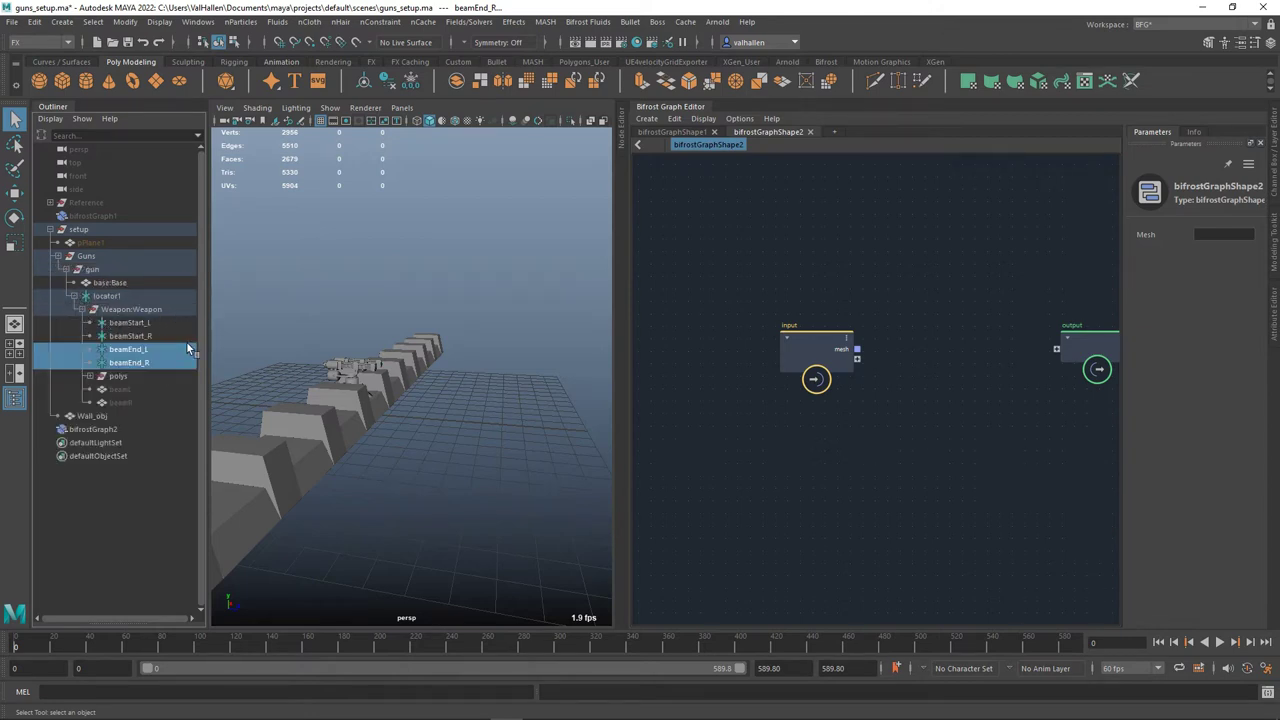
- Add the locators beamStart_L, beamEnd_L, beamStart_R and beamEnd_R together to the Node Editor
left_click(161, 349)
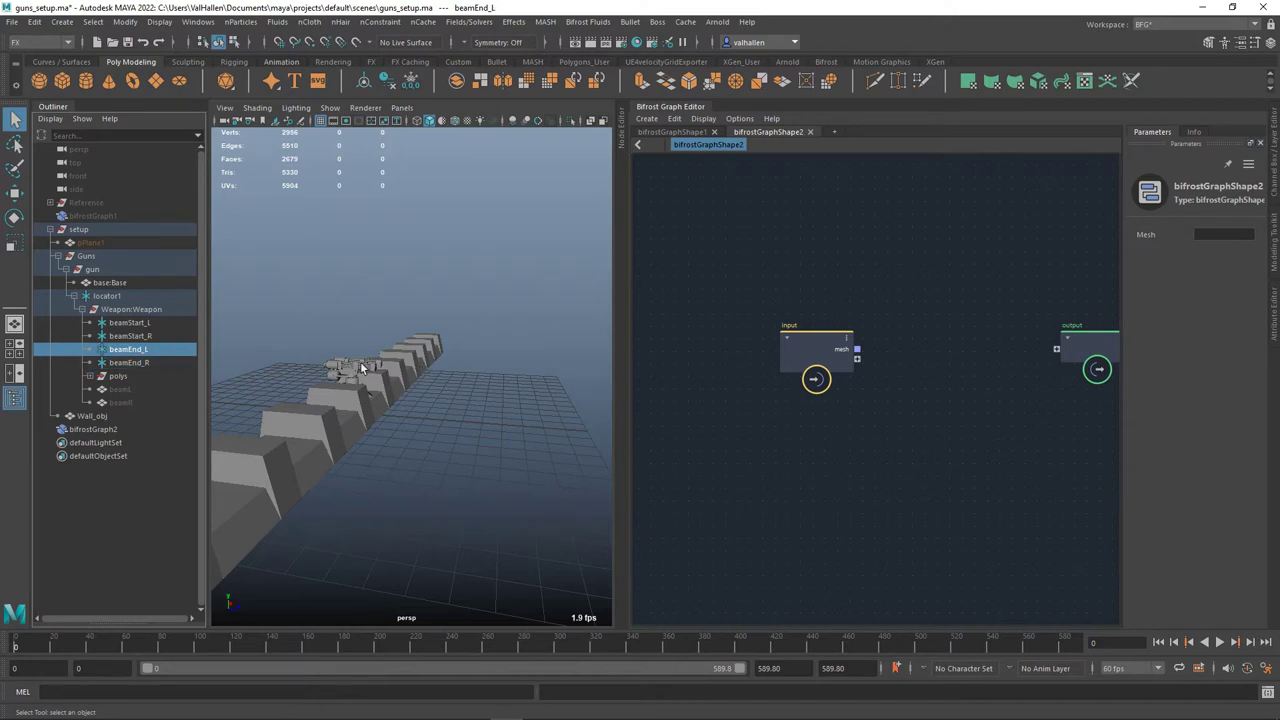
left_click(148, 325)
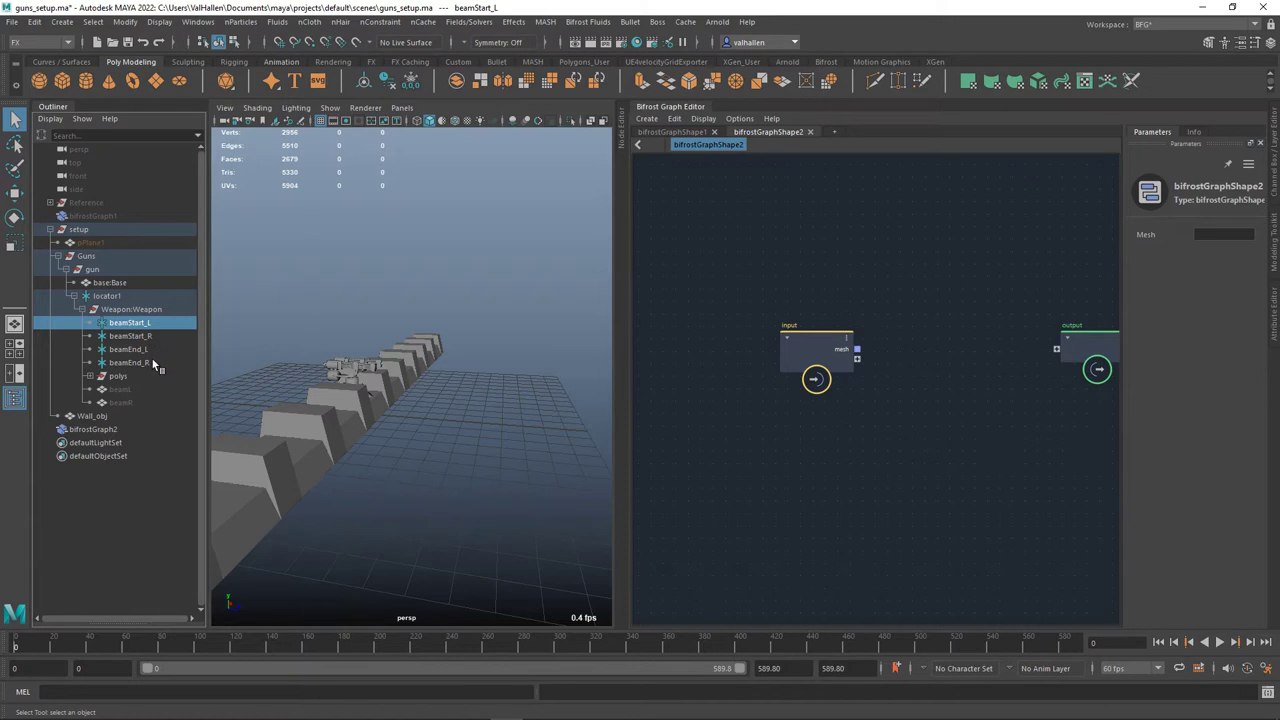
left_click(130, 349)
left_click(130, 336)
left_click(130, 362)
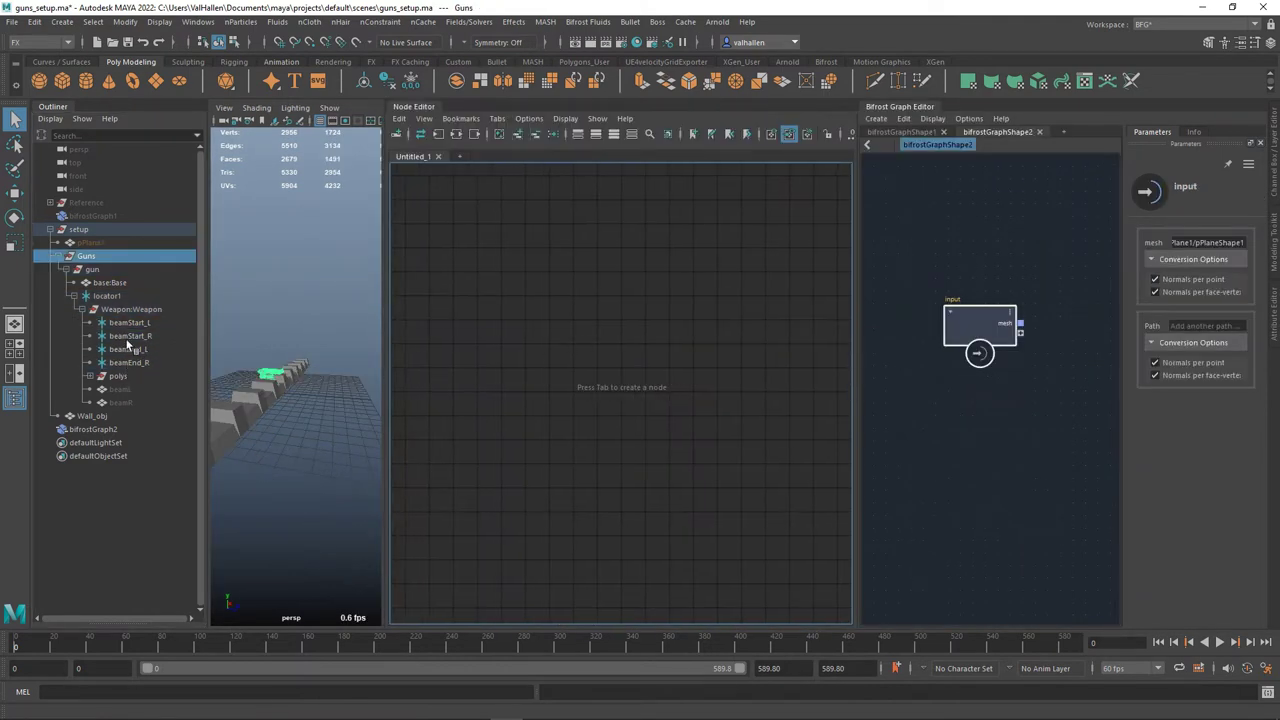
left_click(130, 323)
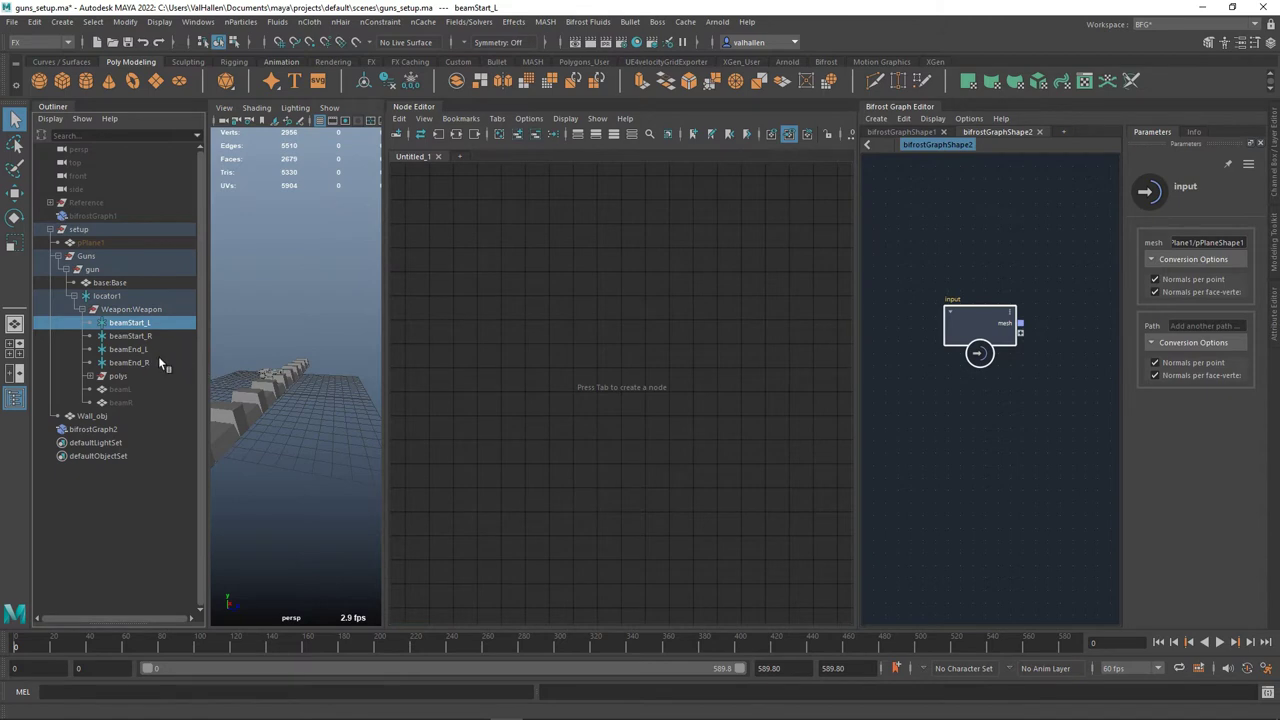
left_click(149, 348, "ctrl")
left_click(149, 338, "ctrl")
left_click(147, 363, "ctrl")
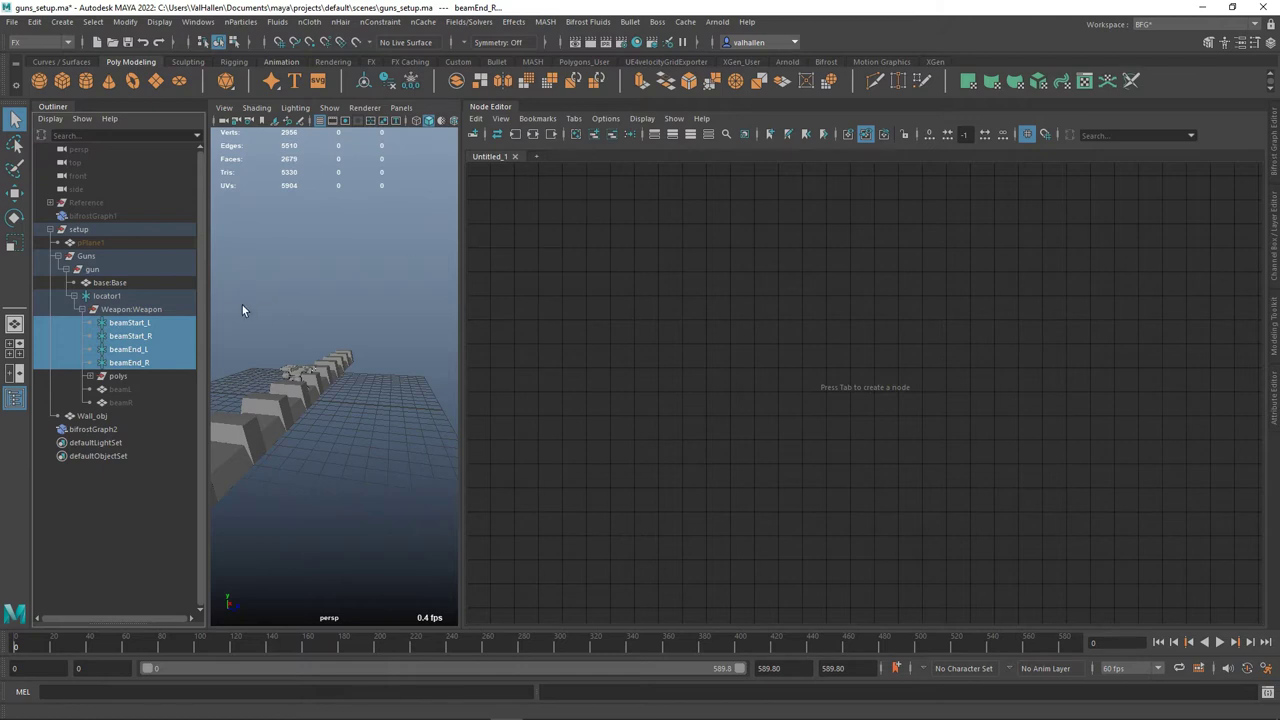
middle_click_drag(144, 338, 648, 318)
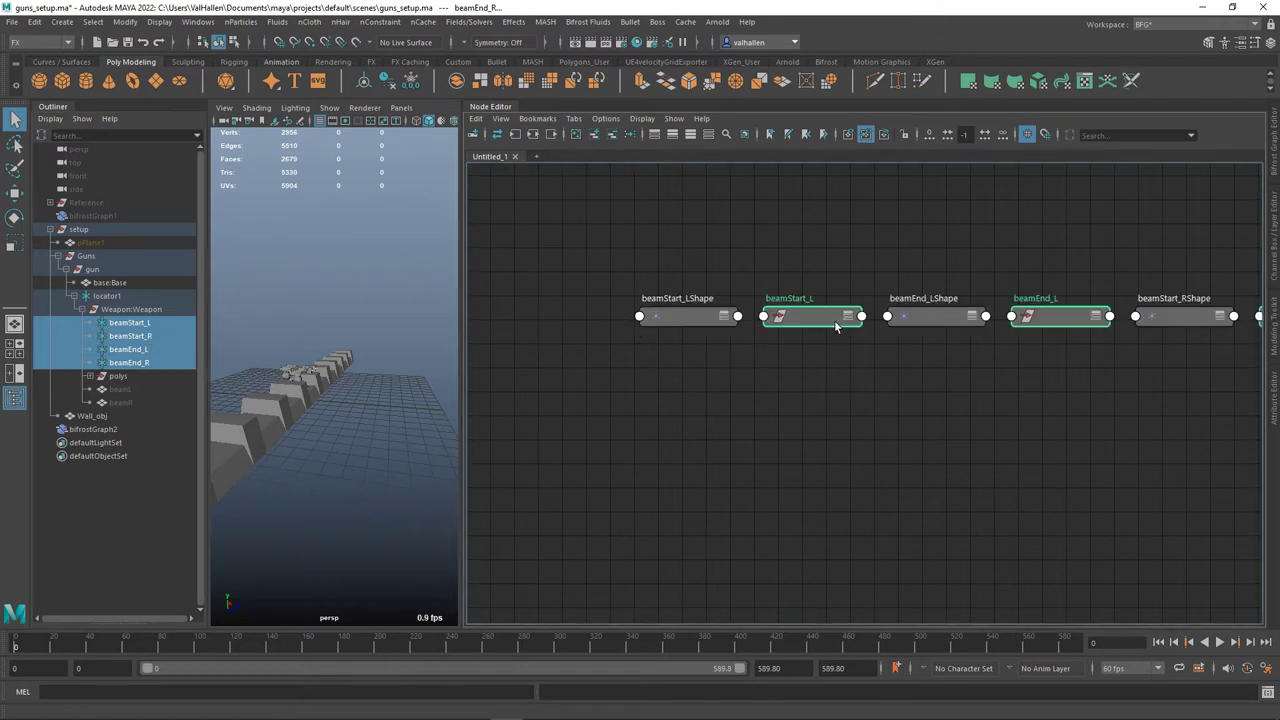
- Remove the four locators' transform nodes from the node graph, keeping only their shape nodes
left_click_drag(835, 325, 837, 237)
scroll(963, 366, "down", 5)
left_click_drag(1082, 343, 748, 399)
left_click_drag(864, 364, 1128, 297)
left_click(629, 134)
scroll(660, 335, "up", 4)
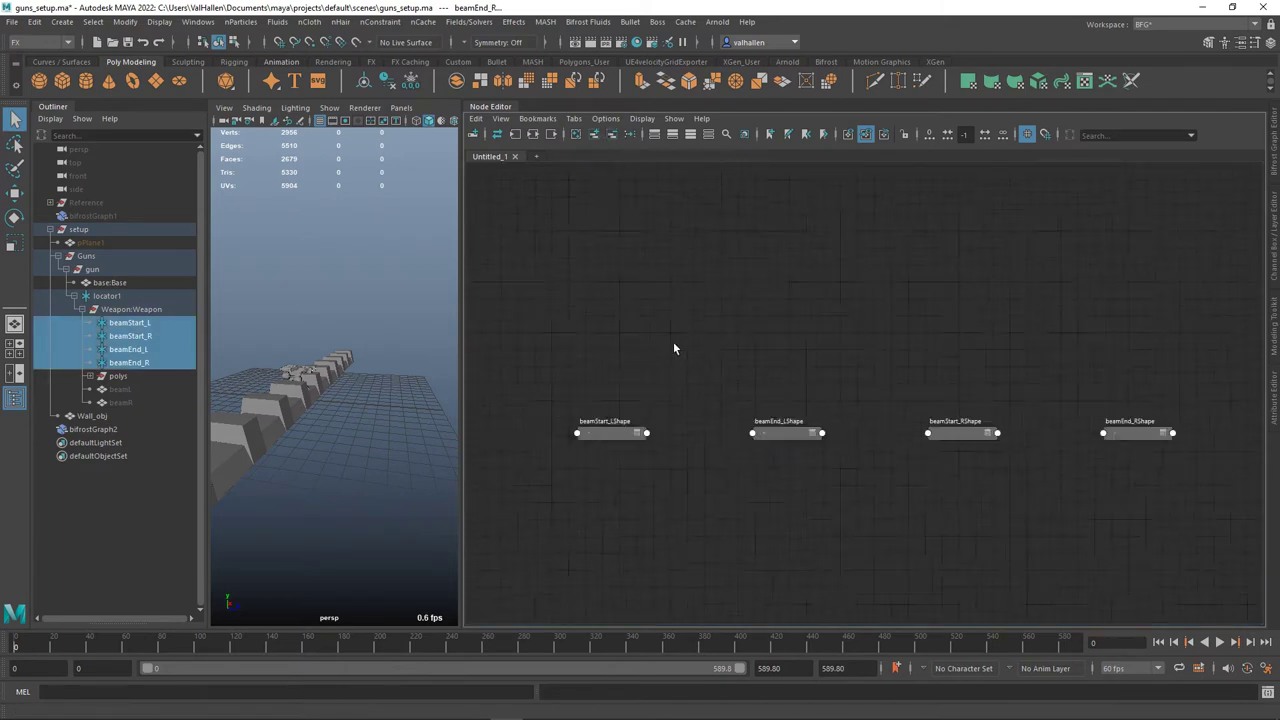
middle_click_drag(735, 383, 755, 286, "alt")
left_click(703, 500)
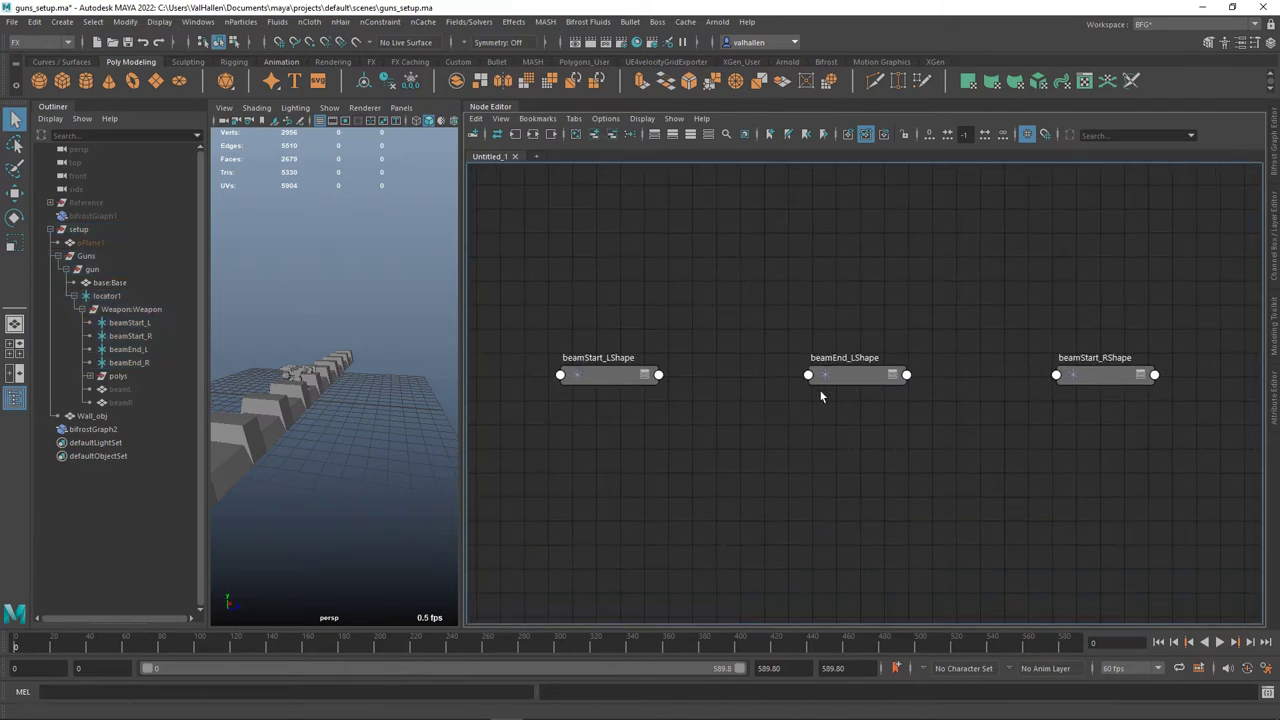
- Arrange the shape nodes in two columns, left beam and right beam, with each end node below its start node
left_click_drag(857, 381, 607, 428)
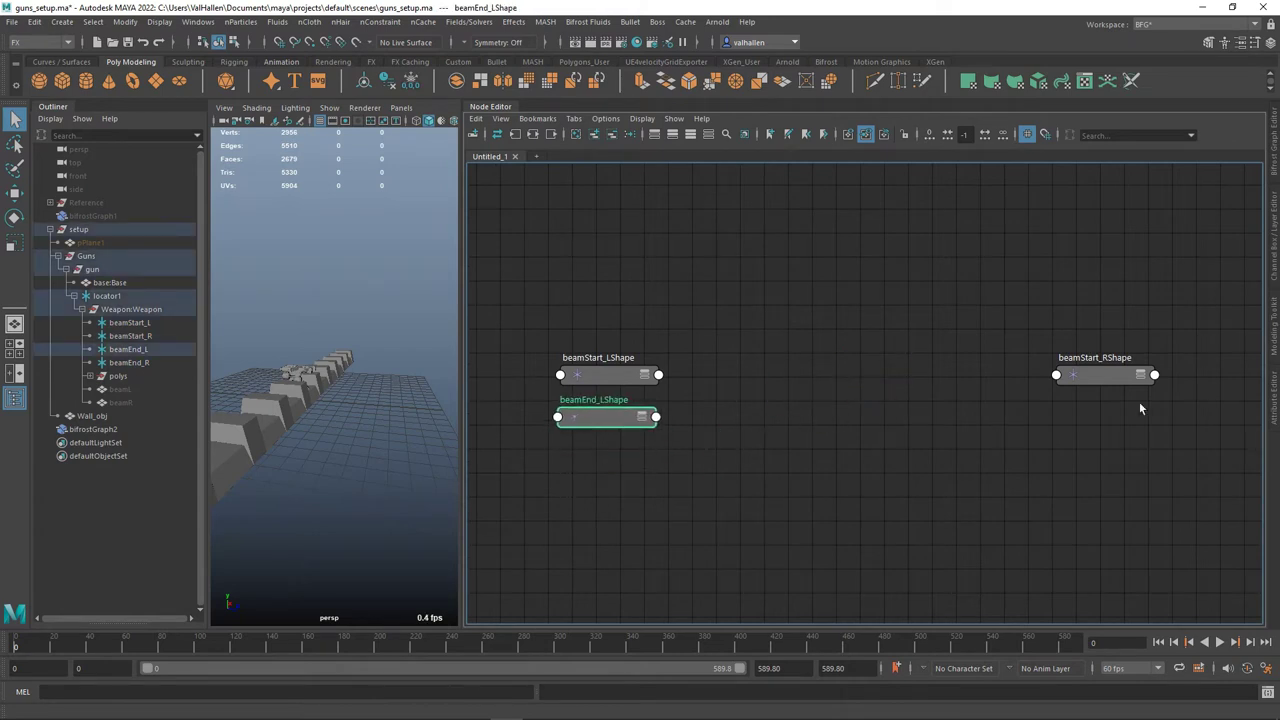
left_click_drag(1086, 385, 806, 389)
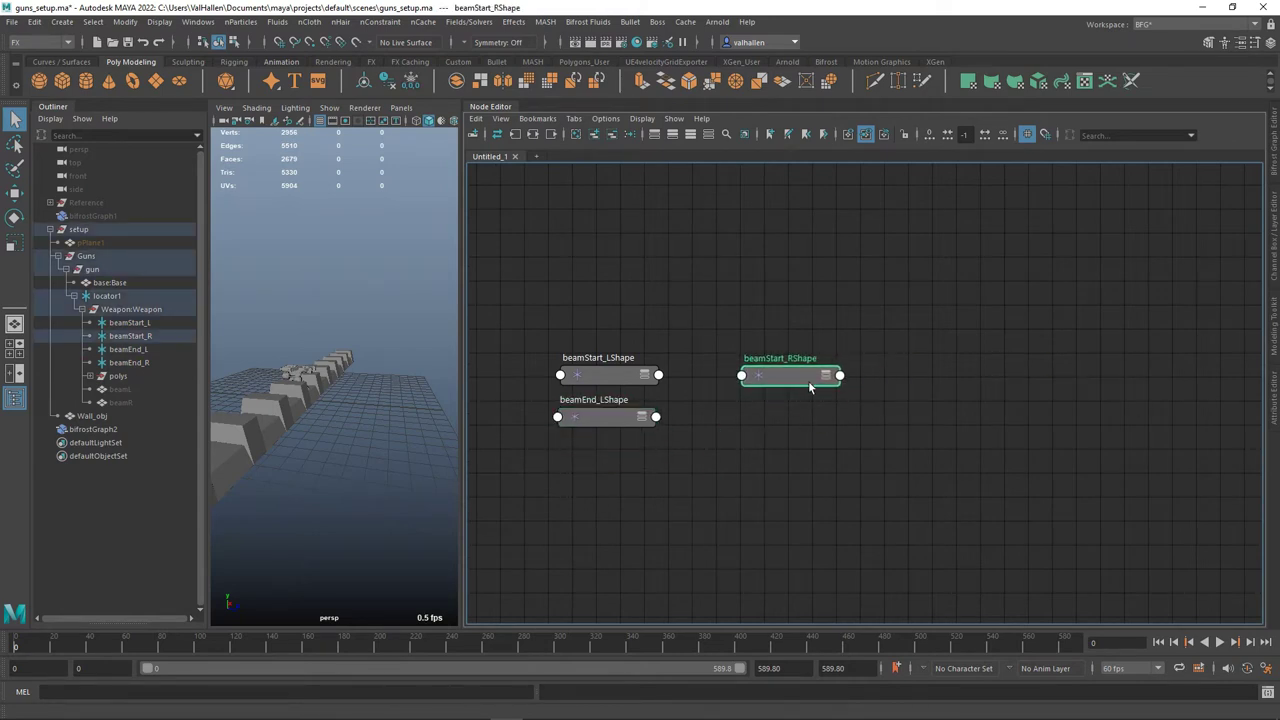
scroll(840, 381, "down", 5)
left_click_drag(971, 392, 1060, 356)
left_click_drag(1033, 380, 835, 403)
scroll(732, 325, "up", 5)
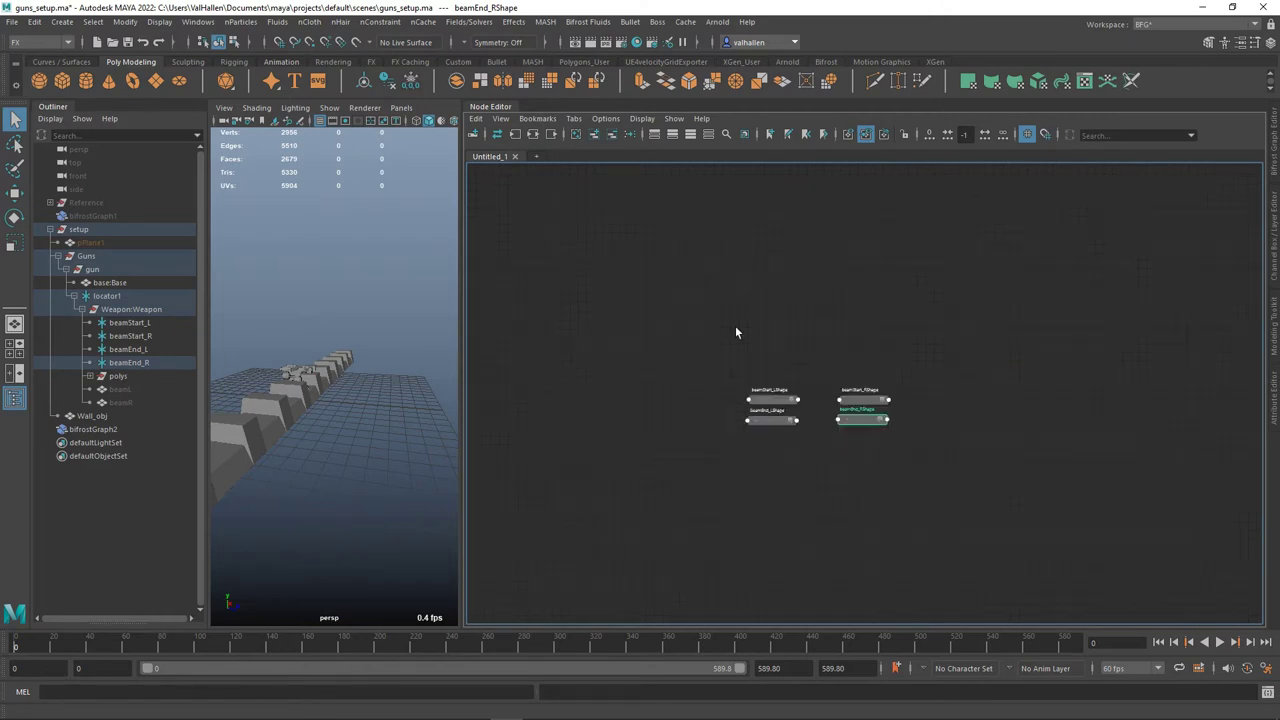
middle_click_drag(818, 355, 682, 300, "alt")
- Show all attributes on the four shape nodes and move the two beamEnd nodes down clear of the beamStart nodes
left_click_drag(557, 302, 752, 400)
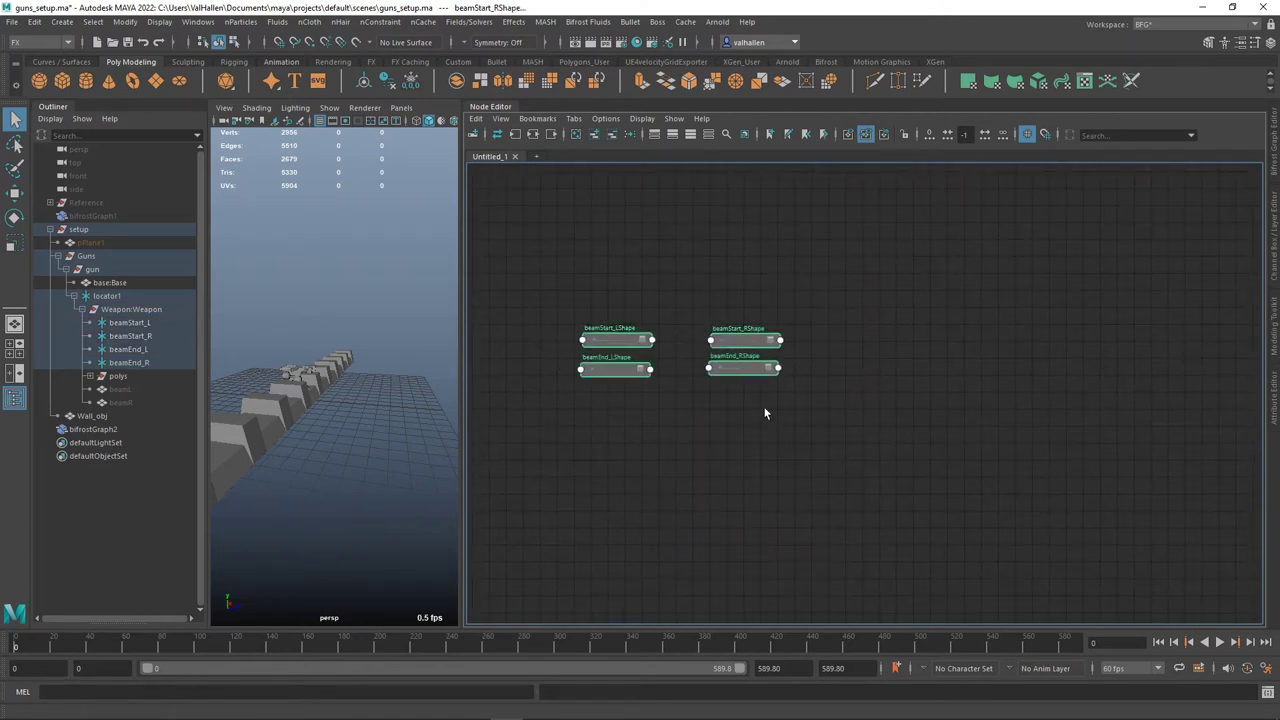
left_click(670, 408)
left_click_drag(517, 346, 760, 277)
left_click_drag(540, 214, 798, 452)
key("3")
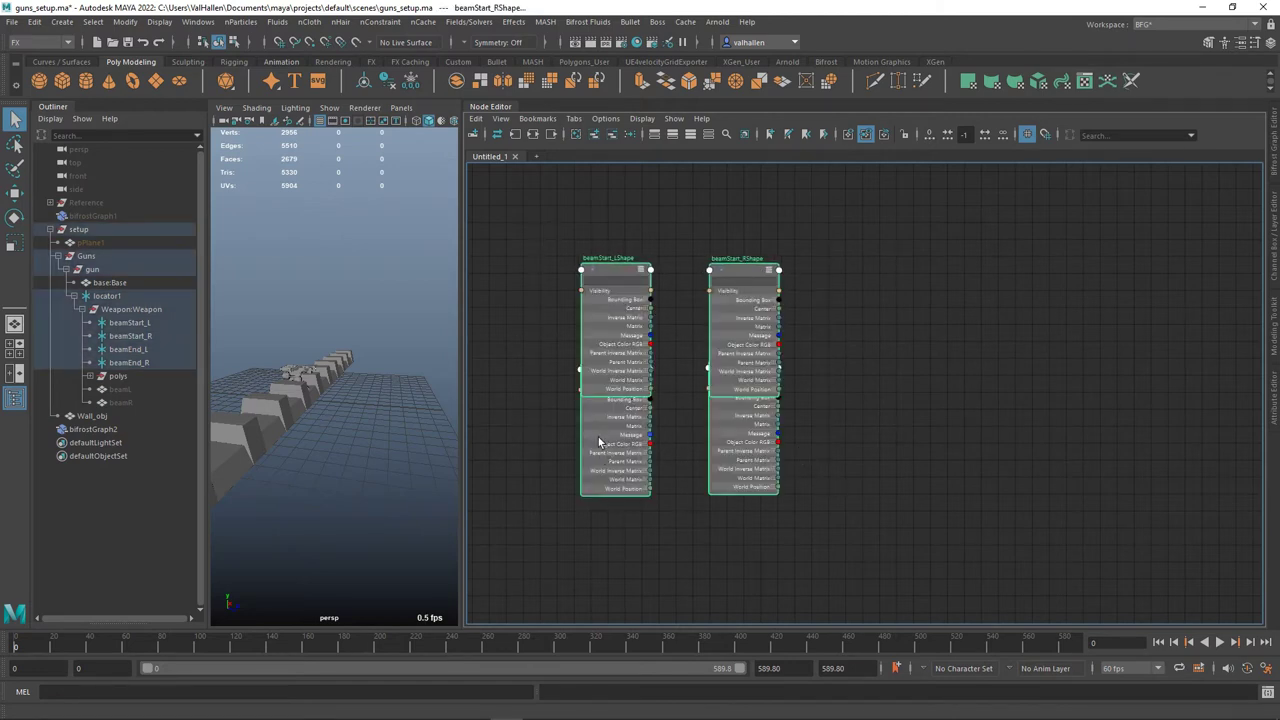
left_click(598, 437)
left_click(723, 431, "shift")
left_click_drag(723, 431, 729, 471)
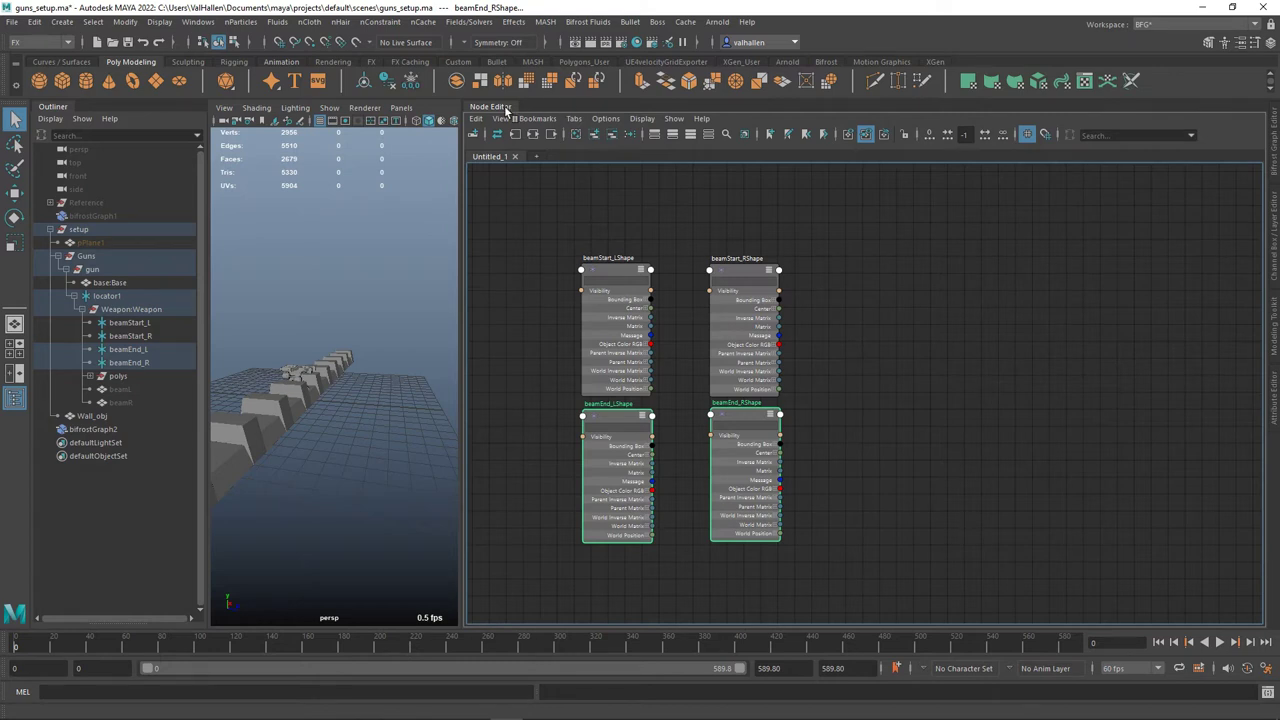
- Return to the Bifrost graph and add a value node between the input and output nodes
left_click_drag(504, 105, 1231, 172)
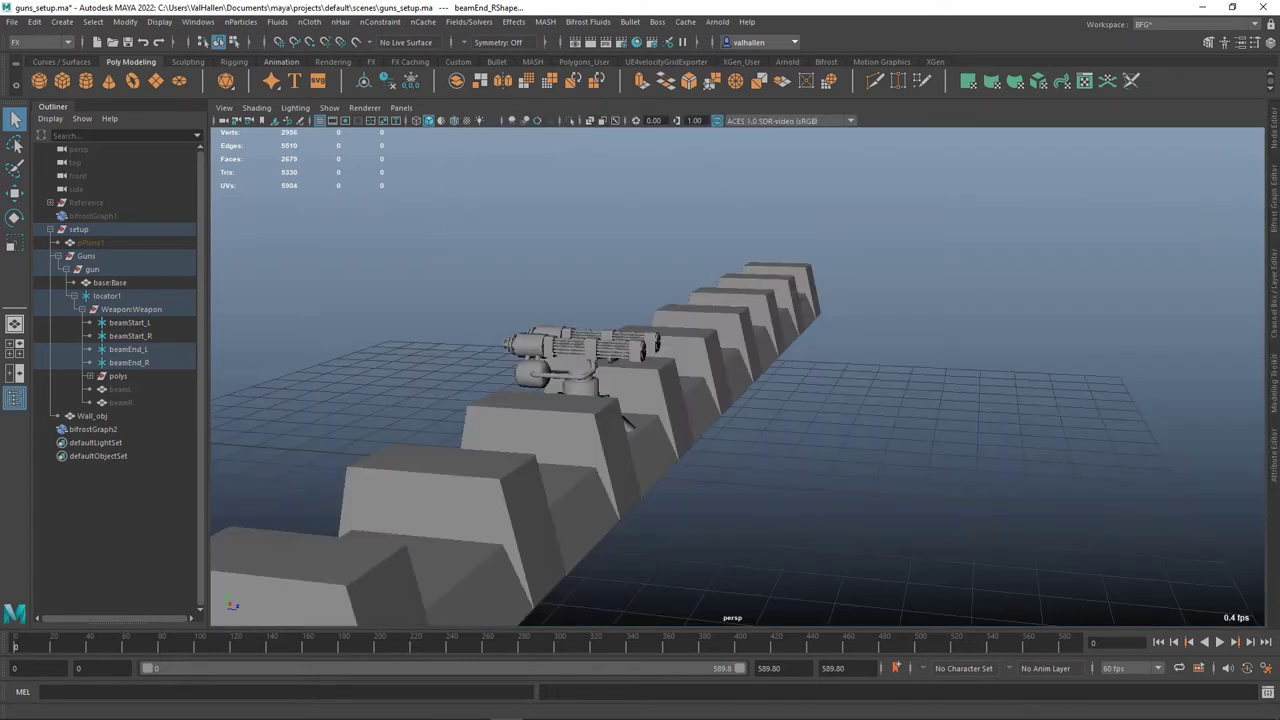
left_click(1271, 198)
middle_click_drag(903, 302, 918, 325, "alt")
scroll(918, 326, "up", 1)
left_click(840, 376)
key("Tab")
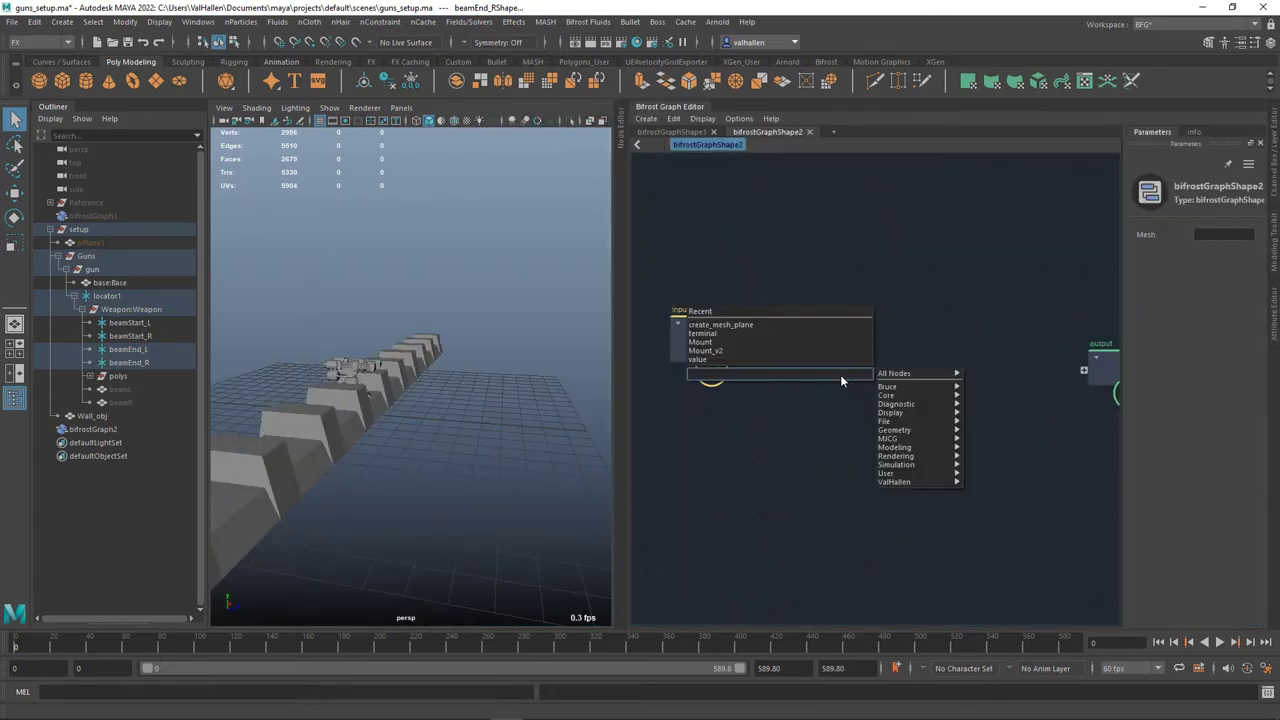
type("value")
key("Down")
key("Return")
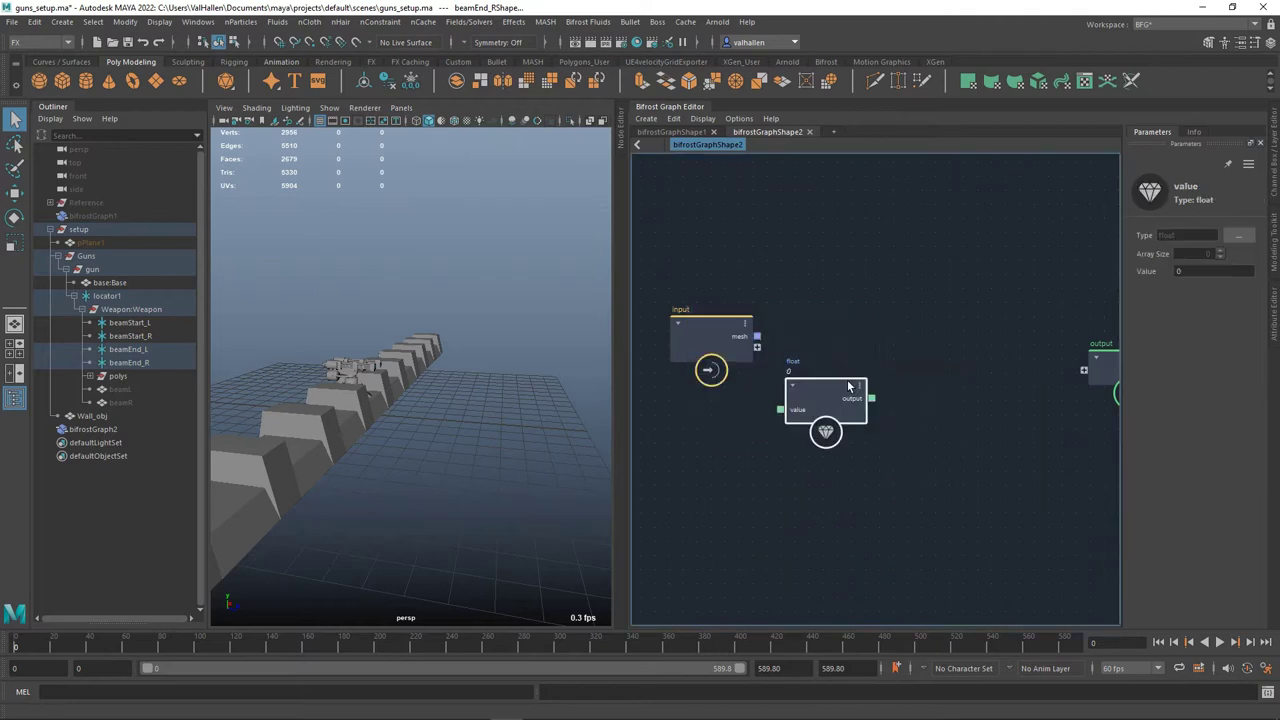
left_click_drag(842, 404, 875, 432)
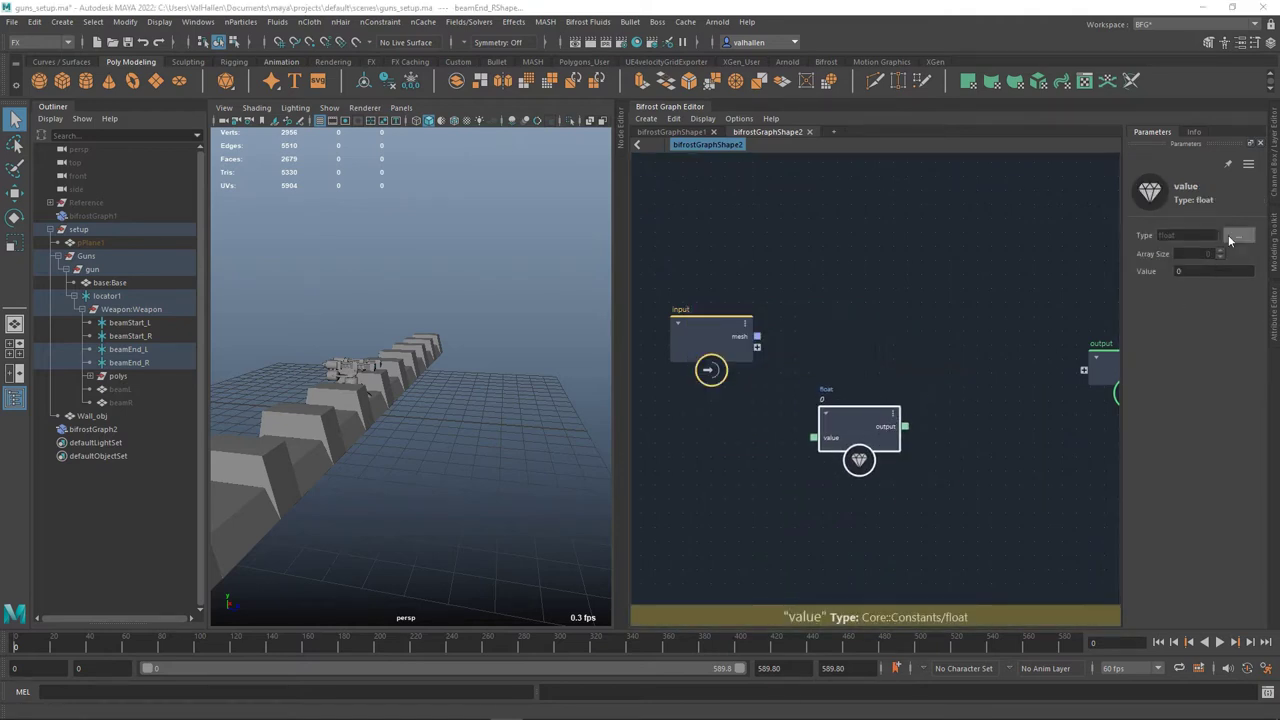
- Set the value node's type to a three-component 32-bit floating-point vector
left_click(1238, 235)
left_click(585, 260)
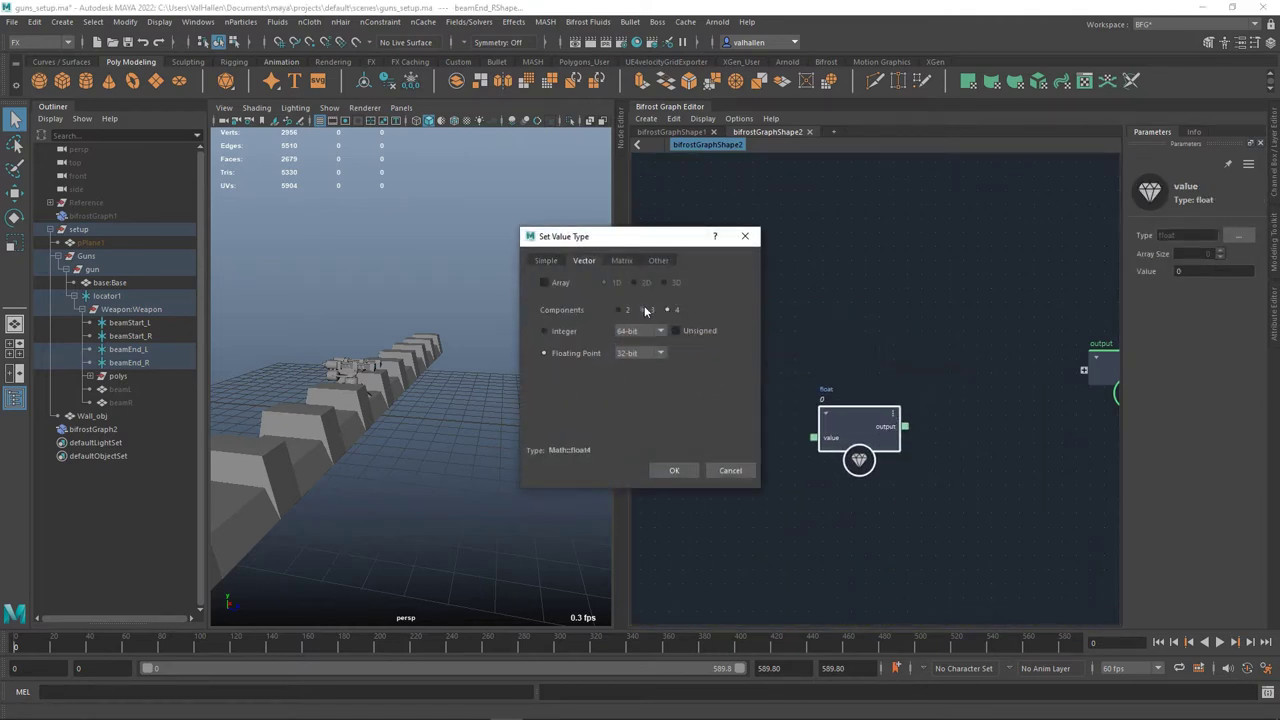
left_click(674, 470)
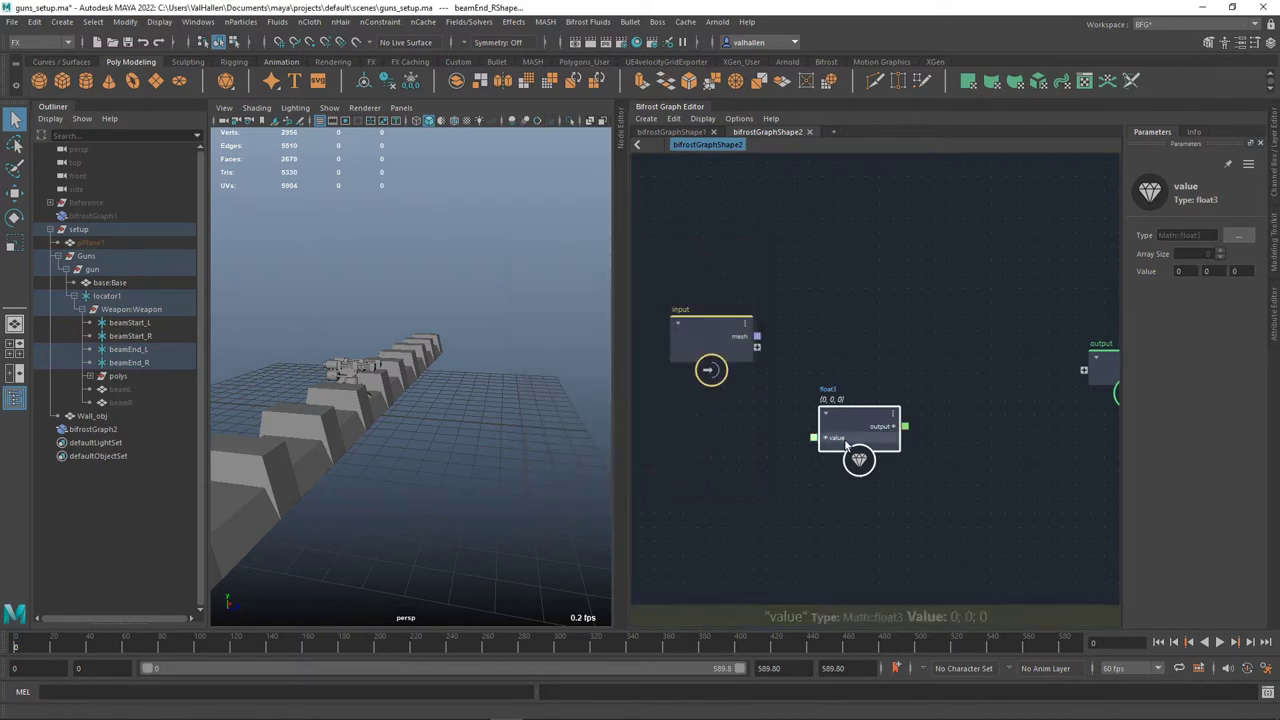
- Create four float3 ports on the input node from the value node and delete the value node
mouse_move(861, 437)
left_mouse_down()
mouse_move(888, 431)
mouse_move(757, 348)
mouse_move(824, 431)
mouse_move(760, 372)
mouse_move(840, 432)
left_mouse_up()
key("Delete")
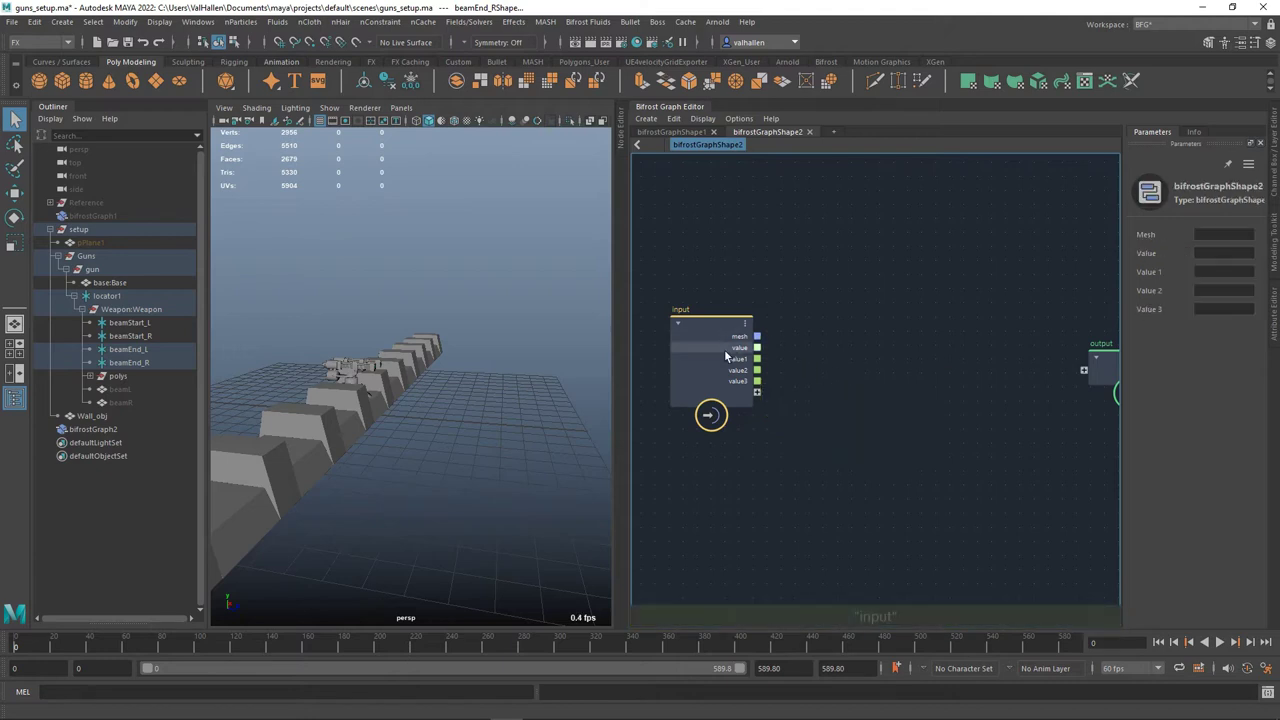
- Rename the input node's first value port to beam_L_start and copy the name for reuse
right_click(731, 352)
left_click(768, 356)
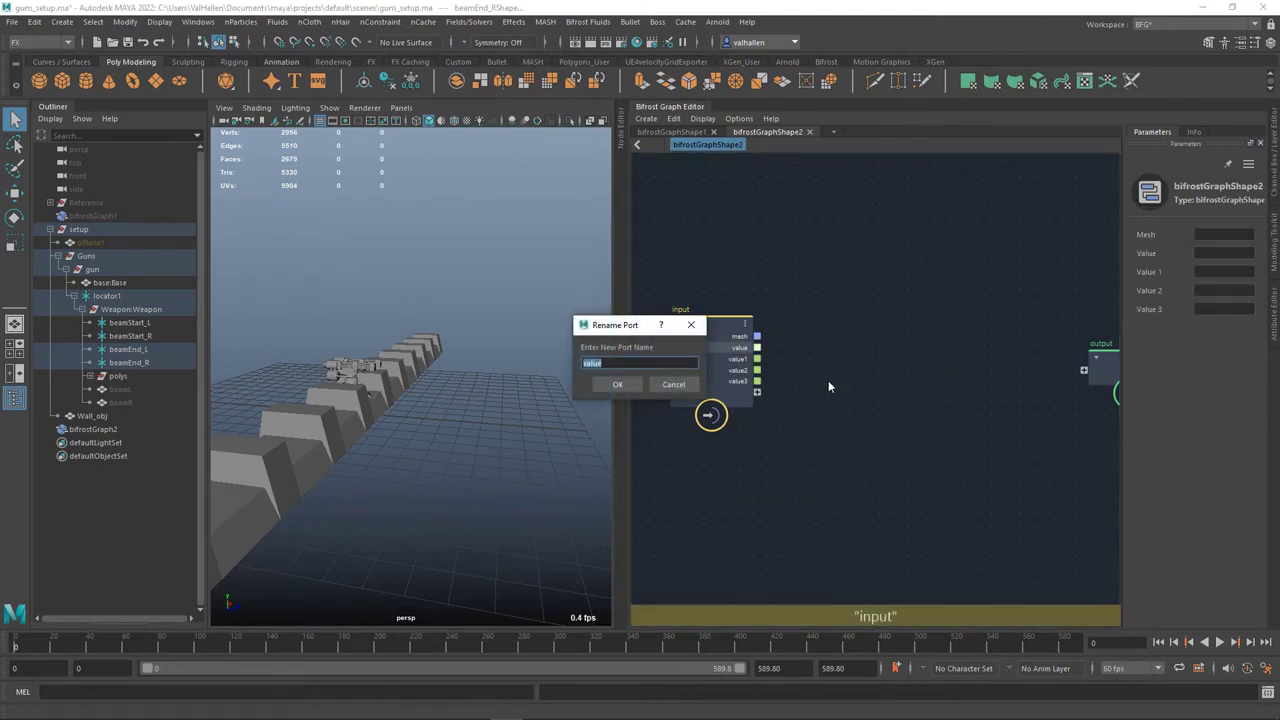
type("beam_L_start")
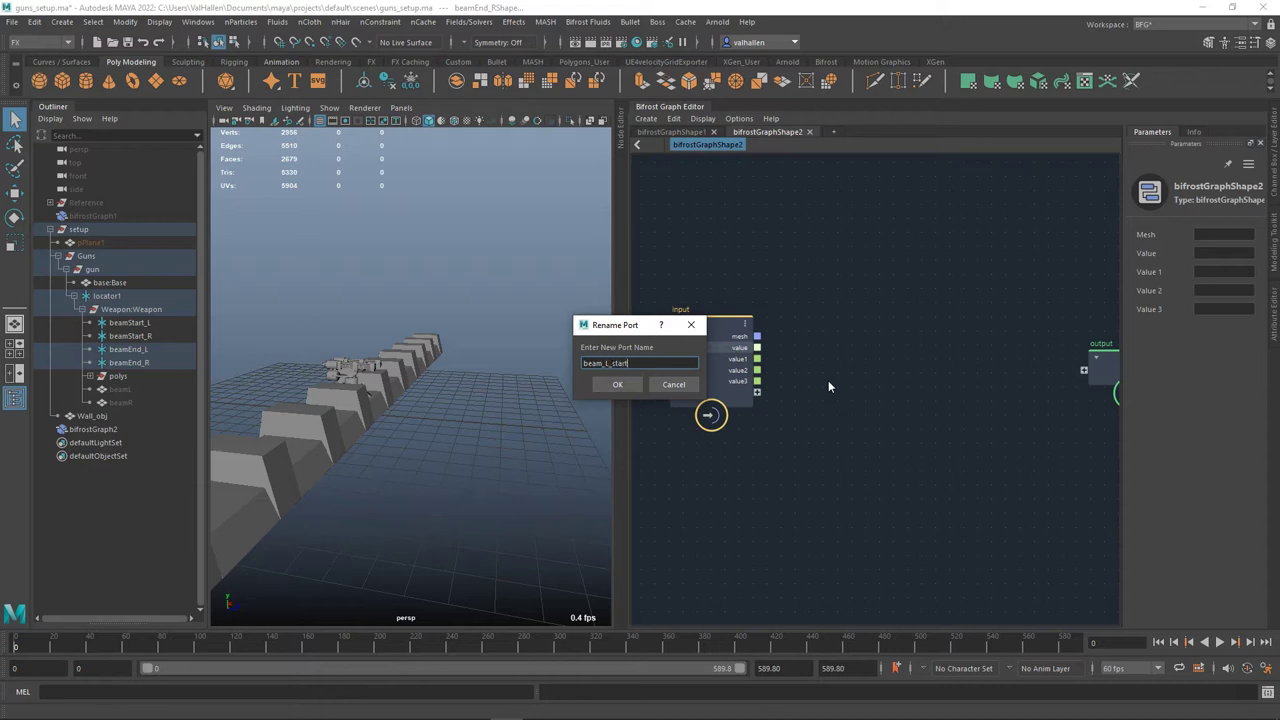
key("ctrl+a")
key("ctrl+c")
key("Return")
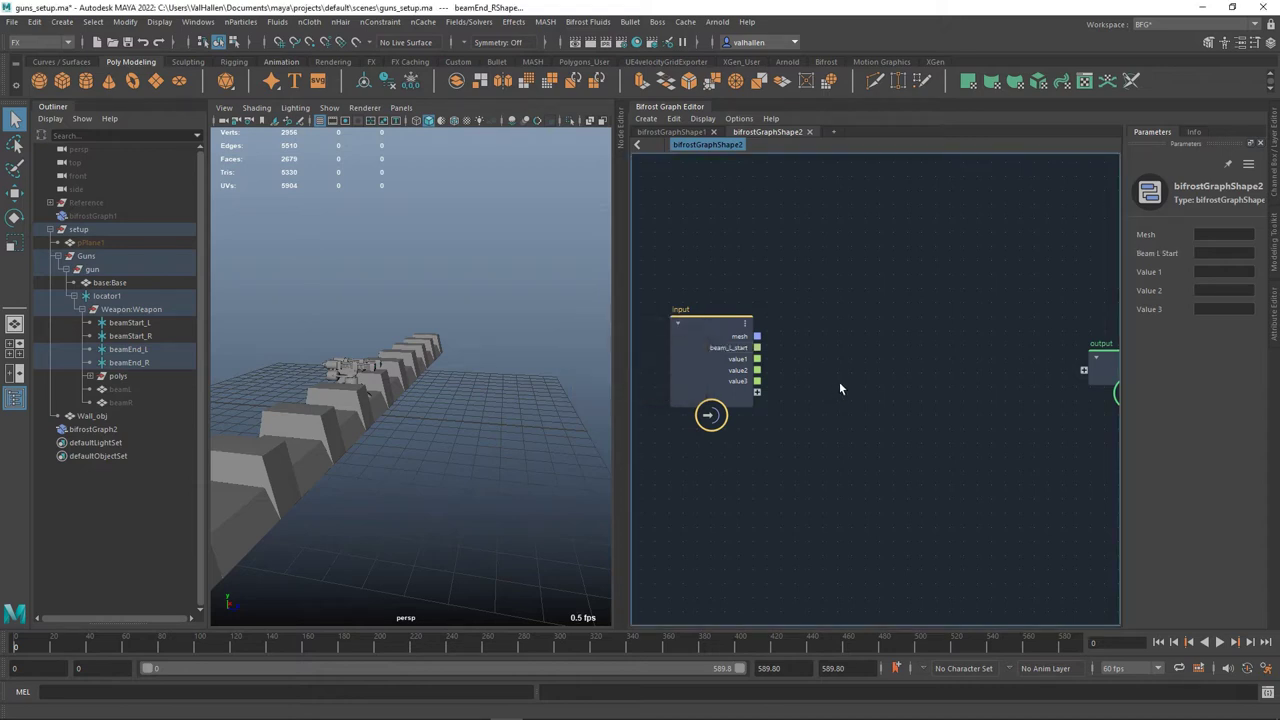
- Rename the input node's value1 port to beam_L_end
right_click(756, 360)
left_click(772, 371)
key("ctrl+v")
key("shift+Left")
key("shift+Left")
key("shift+Left")
key("shift+Left")
key("shift+Left")
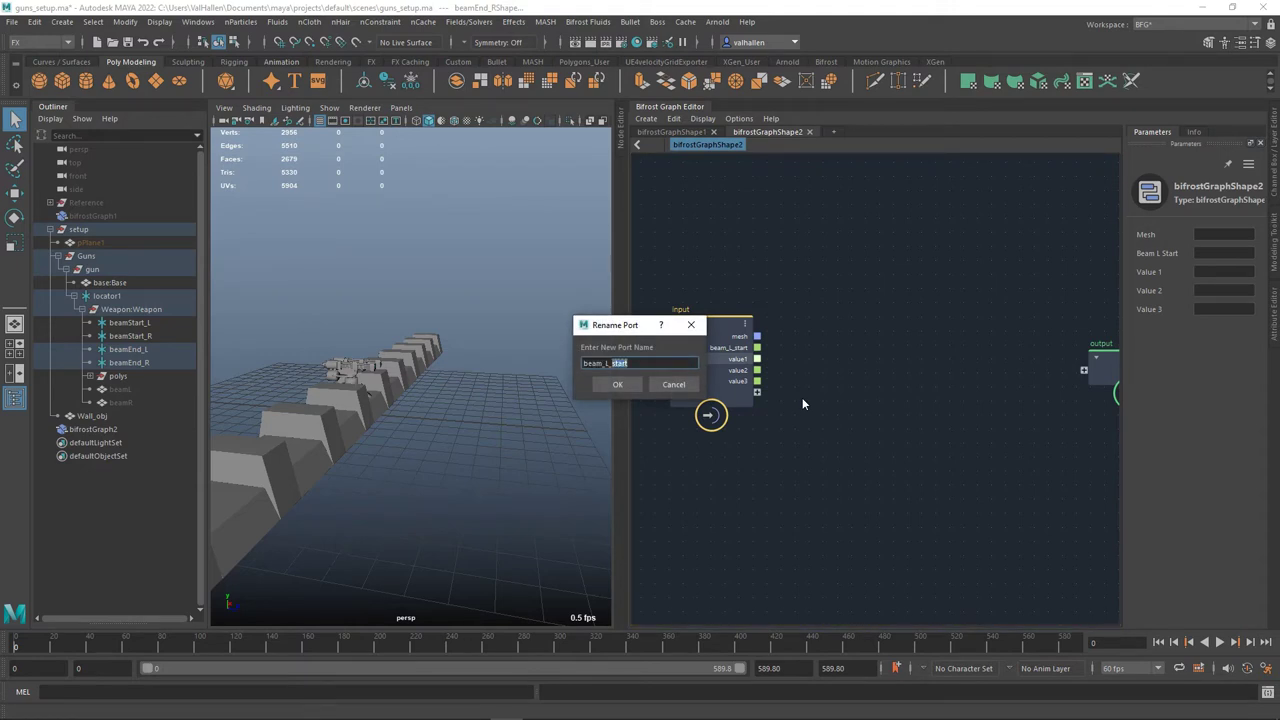
type("end")
key("Return")
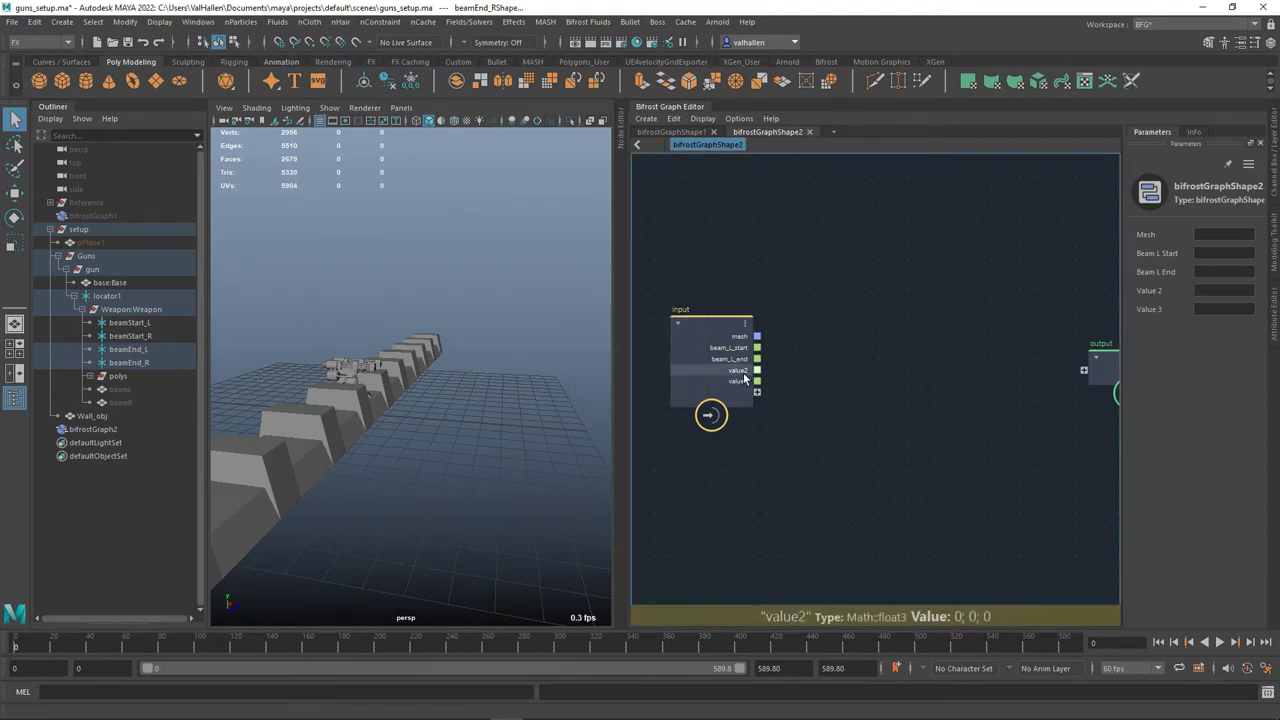
- Rename the input node's value2 port to beam_R_start
right_click(743, 372)
left_click(762, 378)
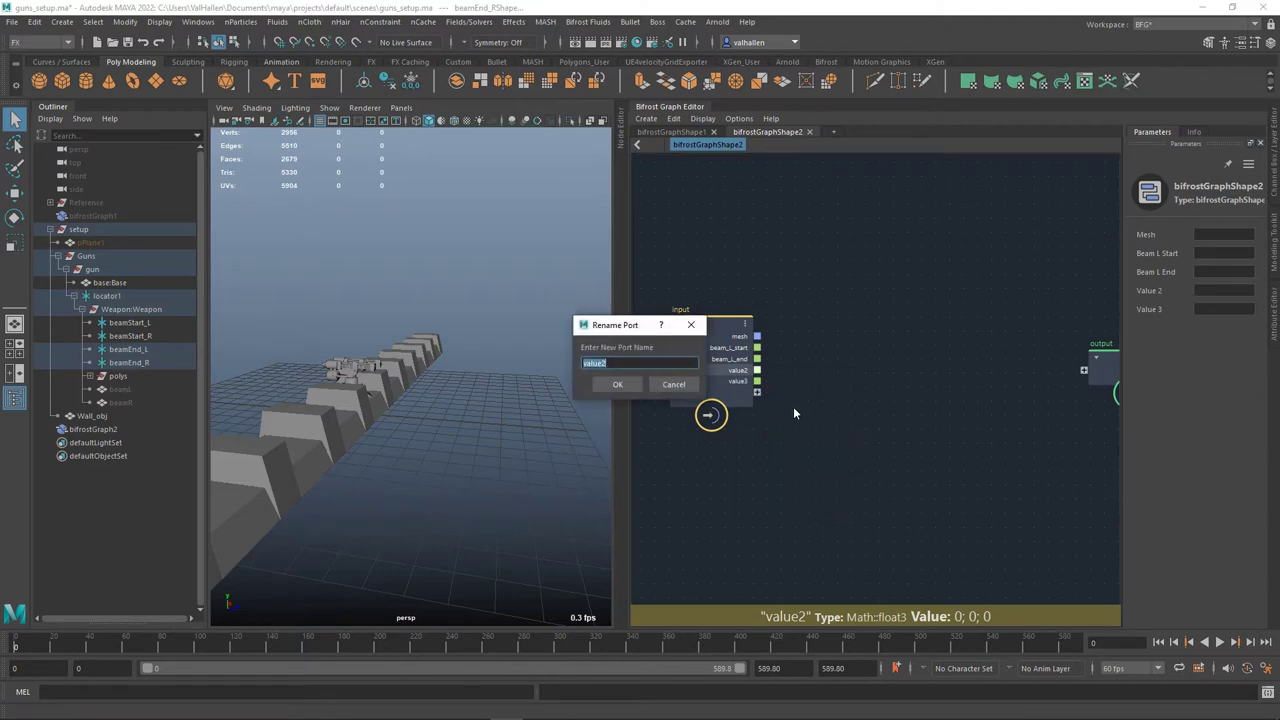
key("ctrl+v")
key("BackSpace")
type("R")
key("Return")
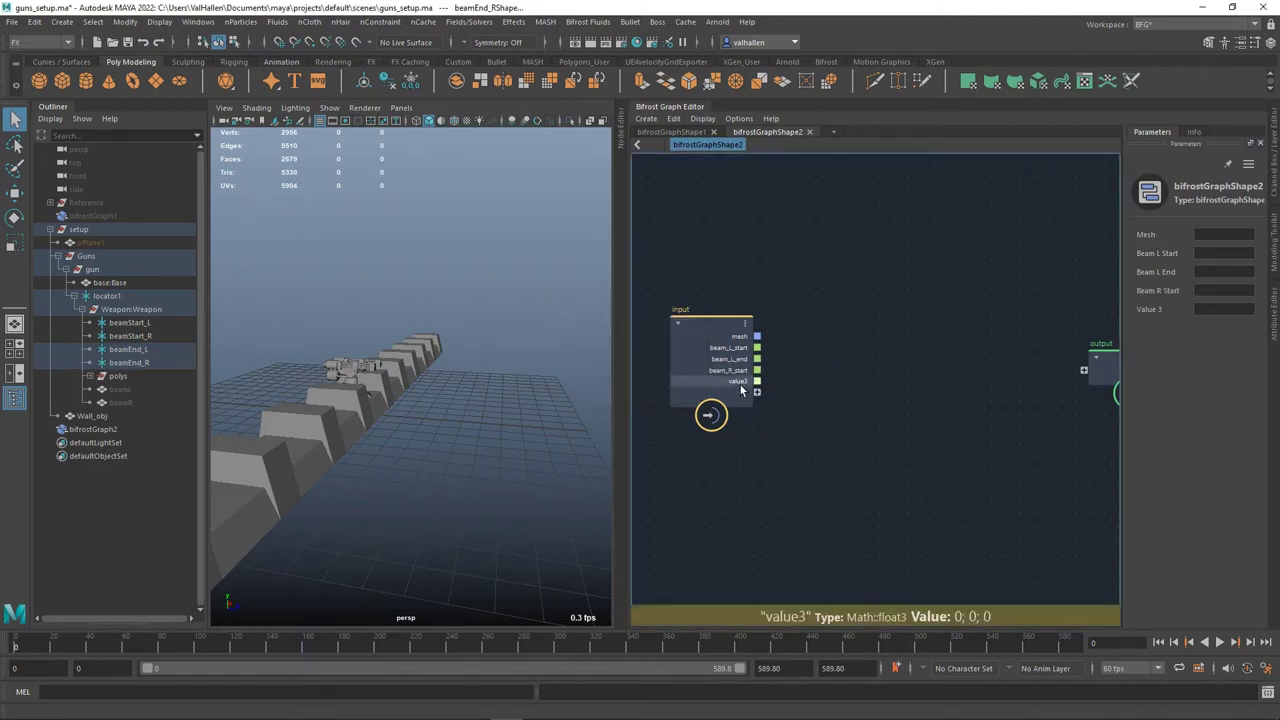
- Rename the input node's value3 port to beam_R_end
right_click(741, 383)
left_click(770, 389)
key("ctrl+v")
key("BackSpace")
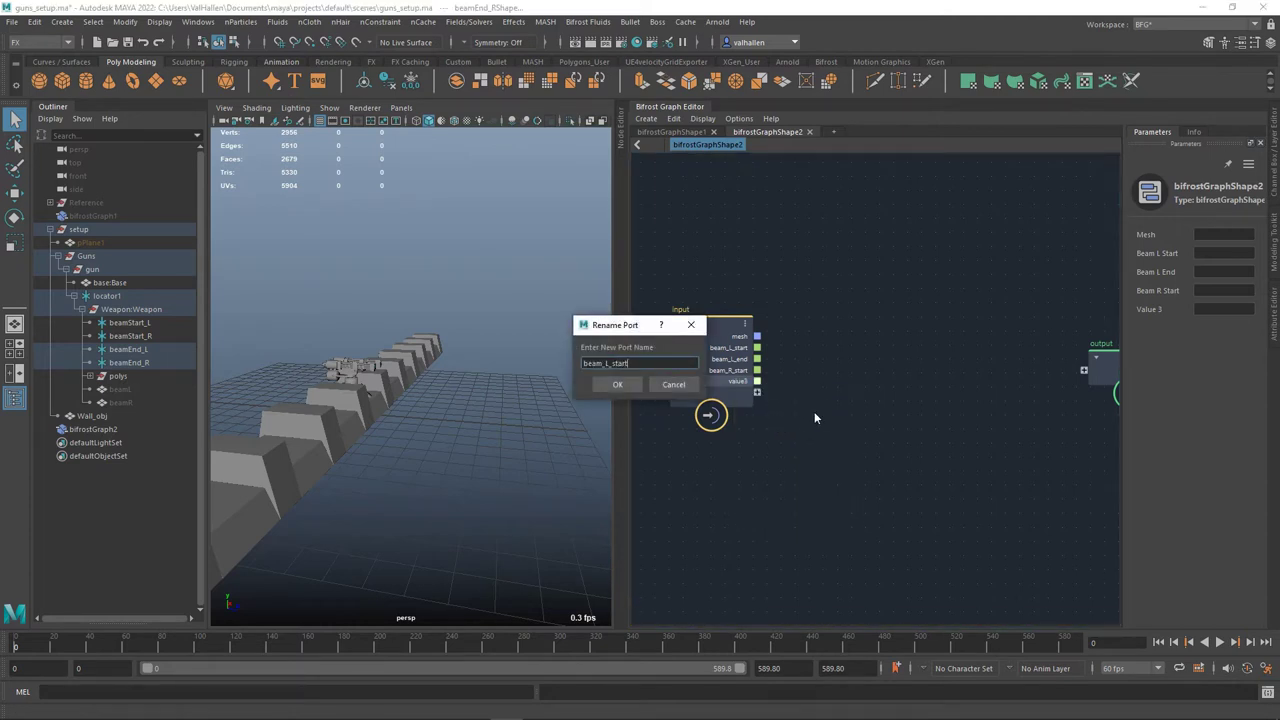
key("shift+Left")
key("shift+Left")
key("shift+Left")
key("shift+Left")
key("shift+Left")
type("R_end")
key("Return")
- Switch to the Node Editor, add bifrostGraph2, and place its shape node beside the beam locator shape nodes
middle_click_drag(813, 384, 832, 338, "alt")
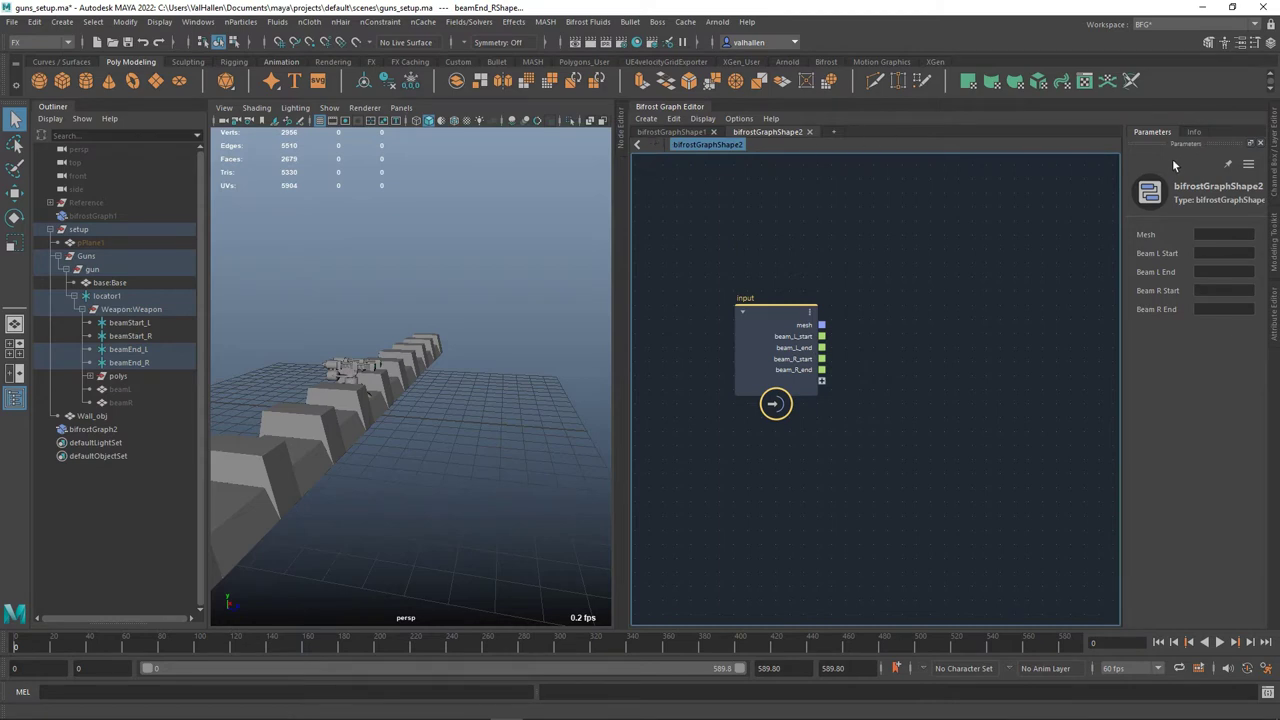
left_click(671, 107)
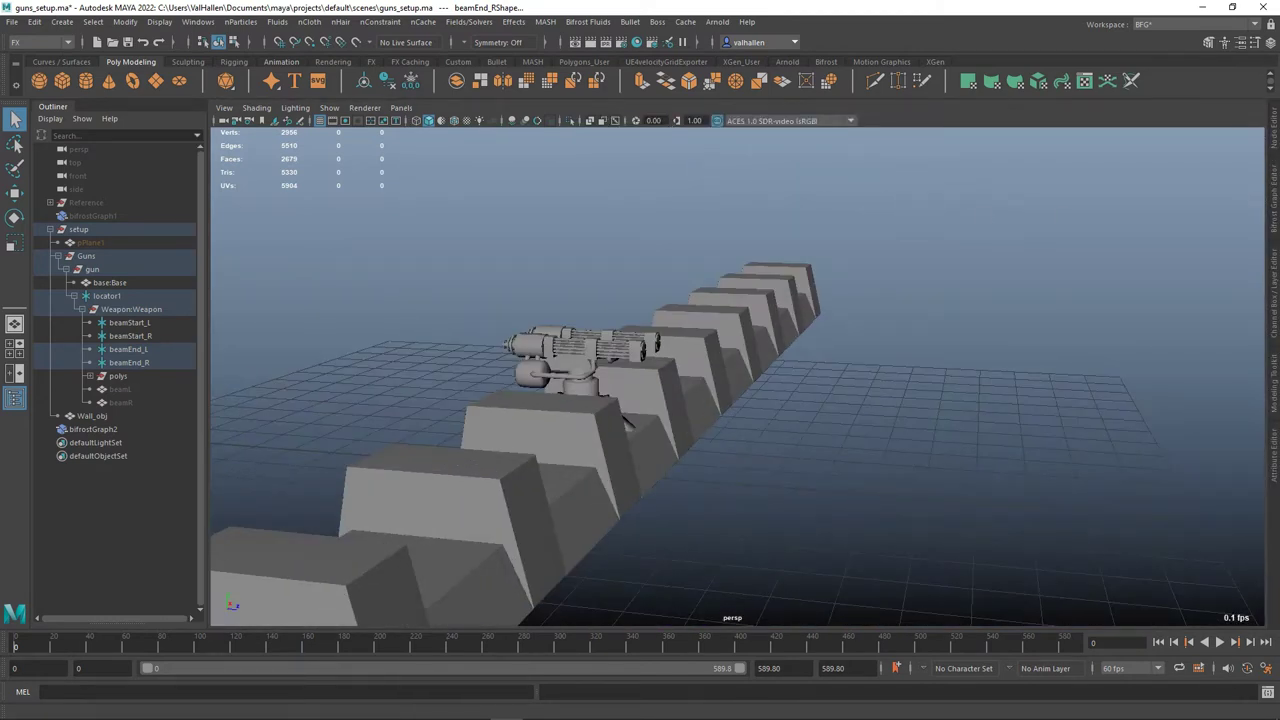
left_click(1273, 129)
middle_click_drag(791, 351, 760, 345, "alt")
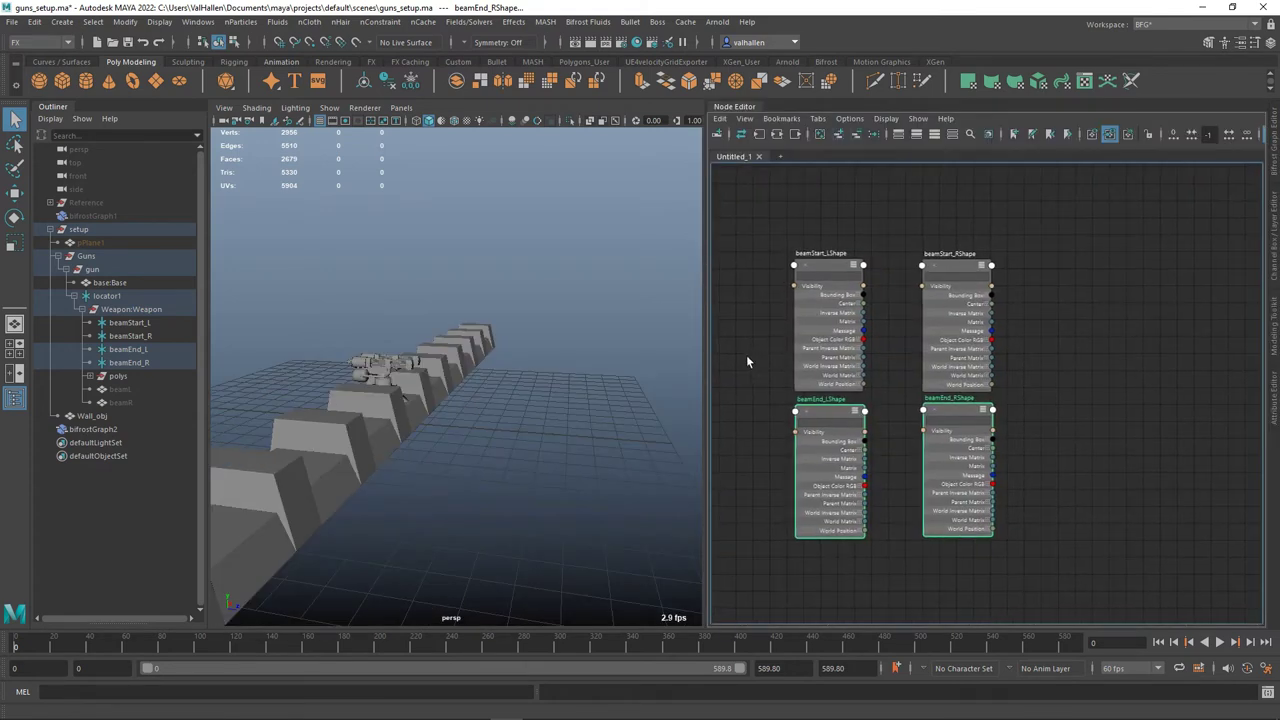
left_click(93, 429)
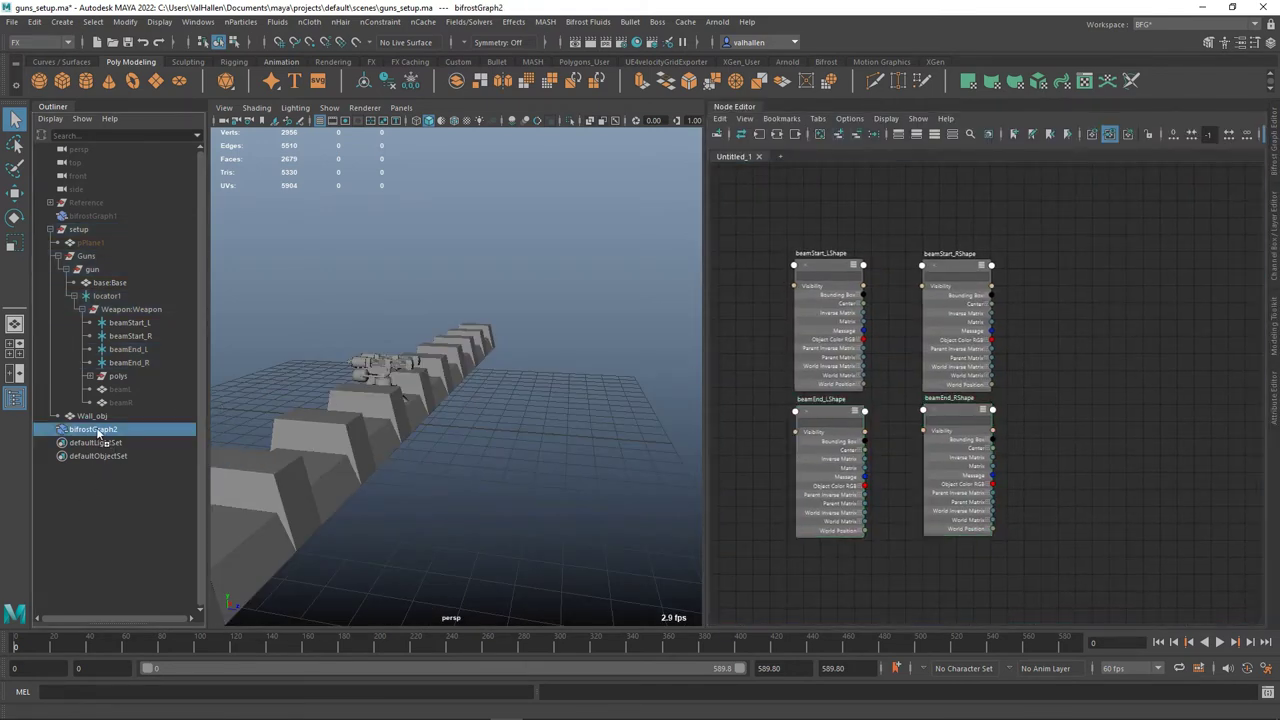
middle_click_drag(1129, 354, 1129, 358)
middle_click_drag(1146, 418, 1132, 388, "alt")
scroll(1012, 428, "up", 3)
left_click(1117, 400)
left_click_drag(1059, 343, 1003, 340)
left_click_drag(1188, 334, 1184, 126)
middle_click_drag(1018, 395, 1083, 396, "alt")
left_click_drag(1080, 342, 1055, 190)
- Expand the bifrostGraphShape2 node to show all of its attributes
key("3")
key("2")
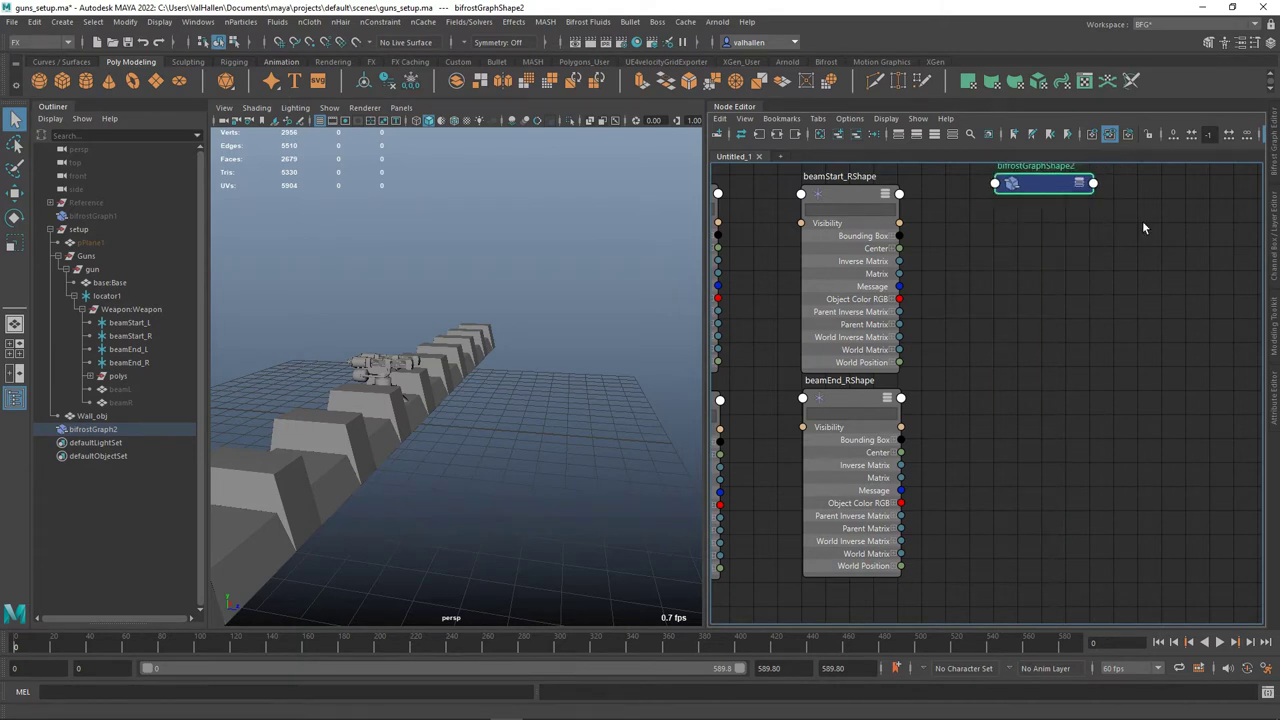
key("3")
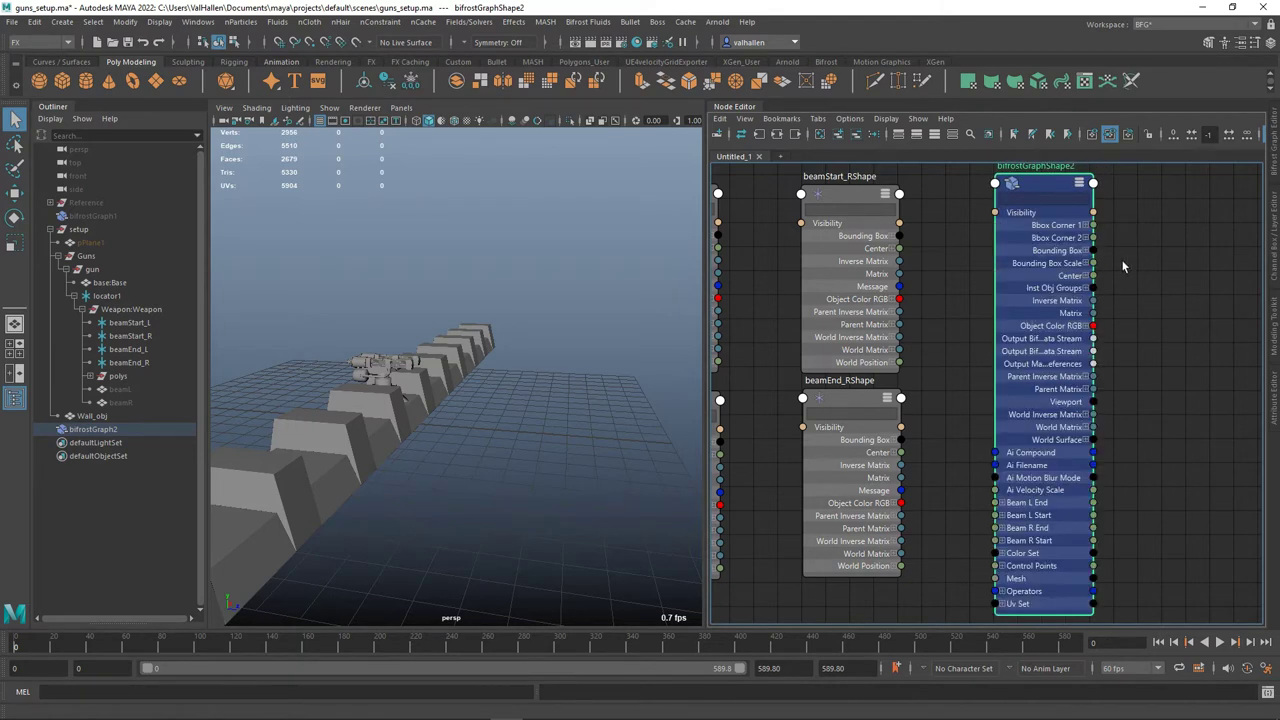
- Connect beamEnd_RShape's World Position[0] to Beam R End on bifrostGraphShape2
middle_click_drag(1134, 335, 1136, 281, "alt")
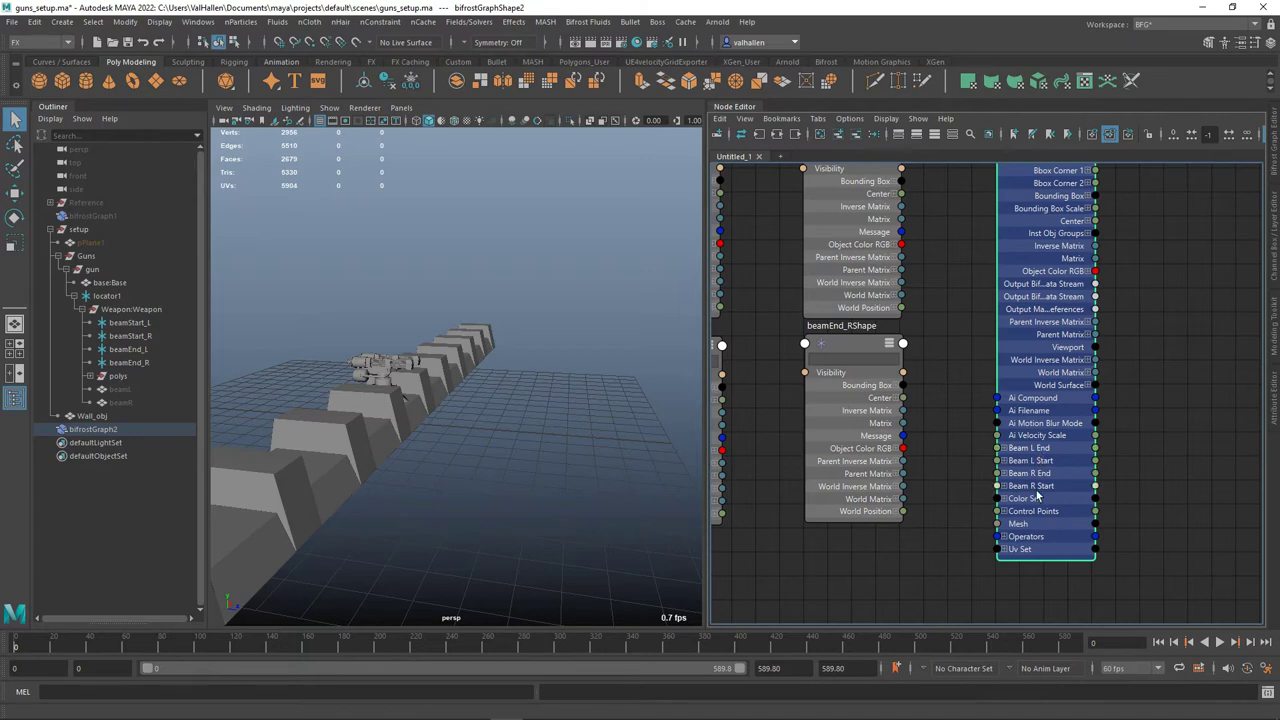
middle_click_drag(976, 414, 980, 327, "alt")
scroll(967, 372, "up", 2)
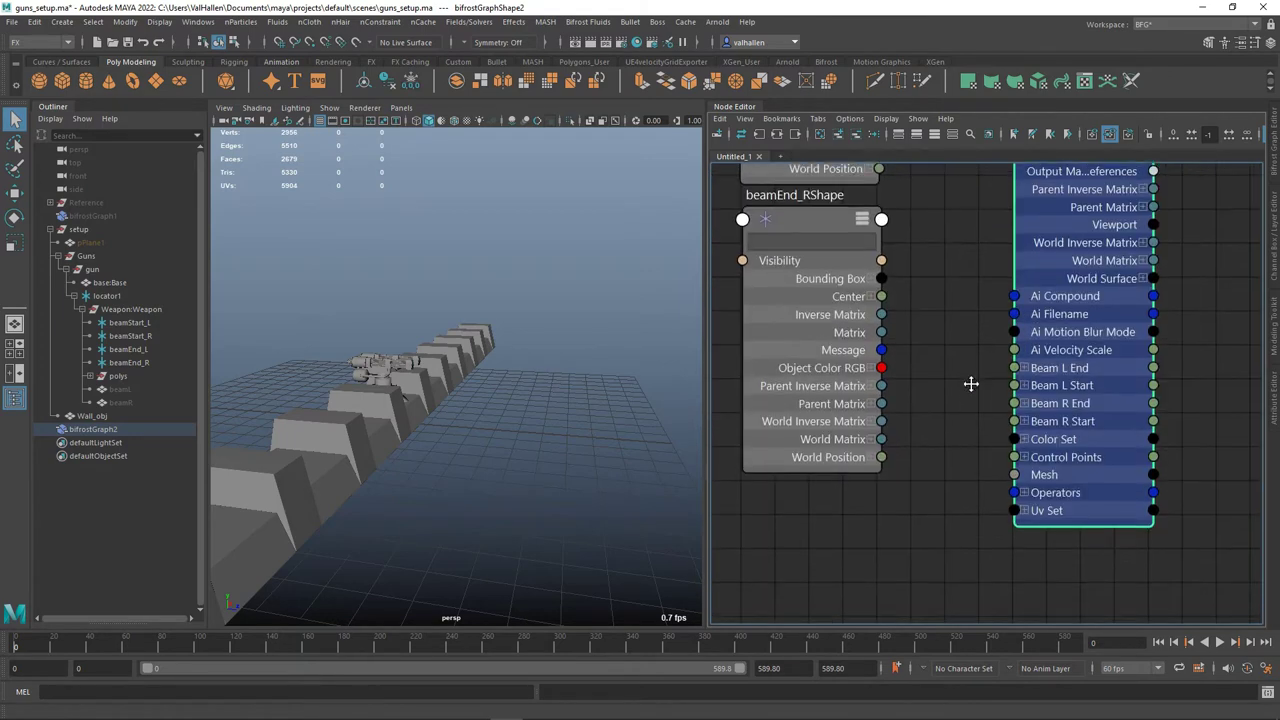
scroll(964, 383, "down", 5)
scroll(949, 384, "up", 5)
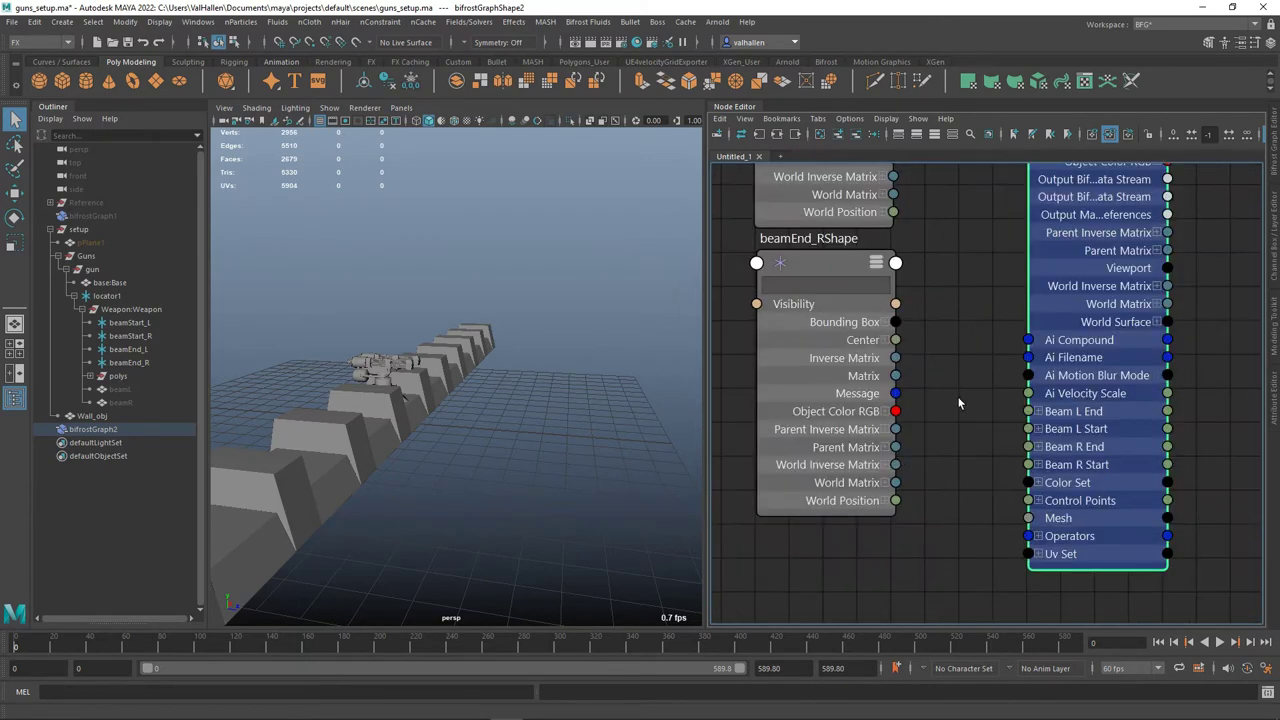
middle_click_drag(961, 402, 960, 396, "alt")
left_click(889, 498)
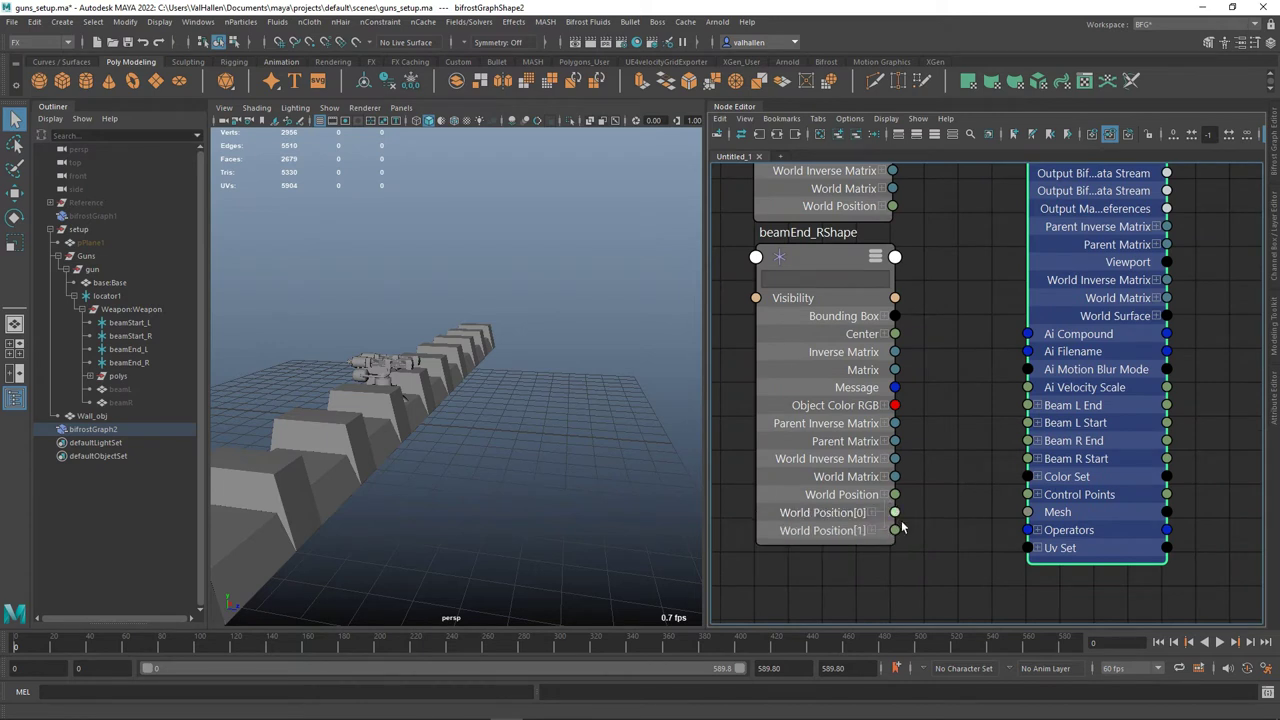
left_click_drag(1007, 442, 1034, 455)
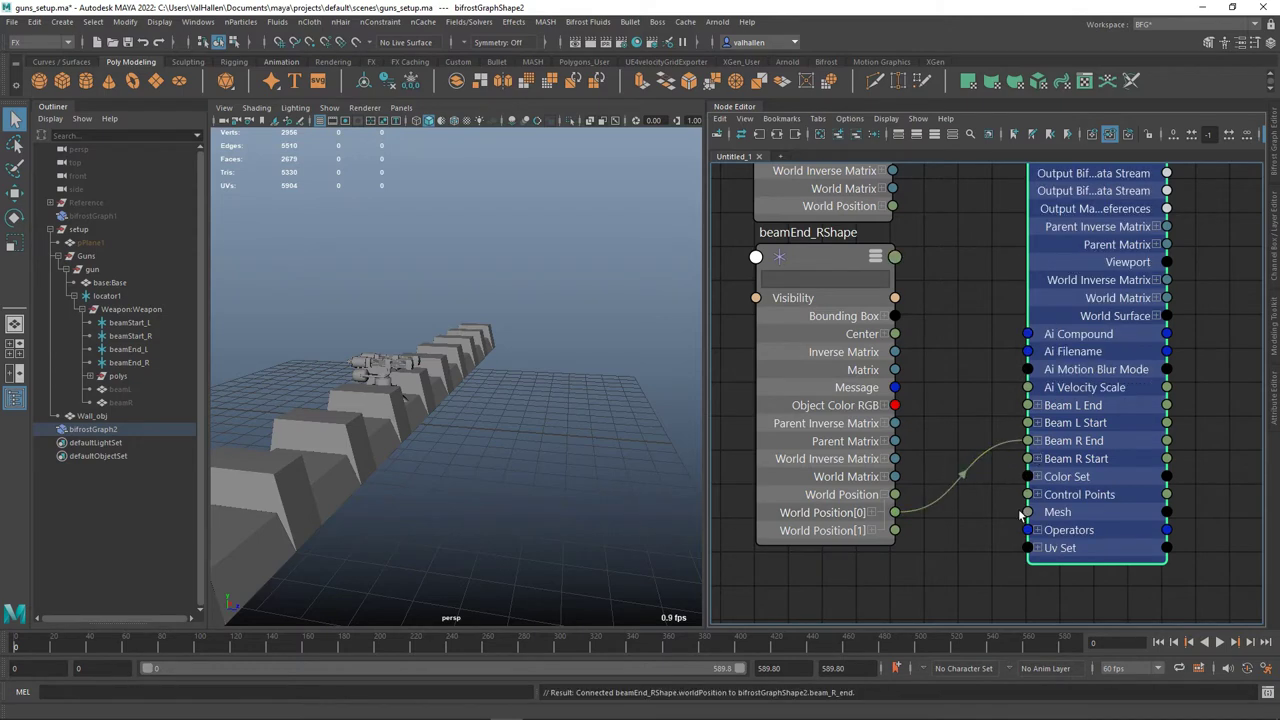
- Collapse the beamEnd_RShape node and move it lower, beside the graph node's beam inputs
left_click(829, 256)
key("1")
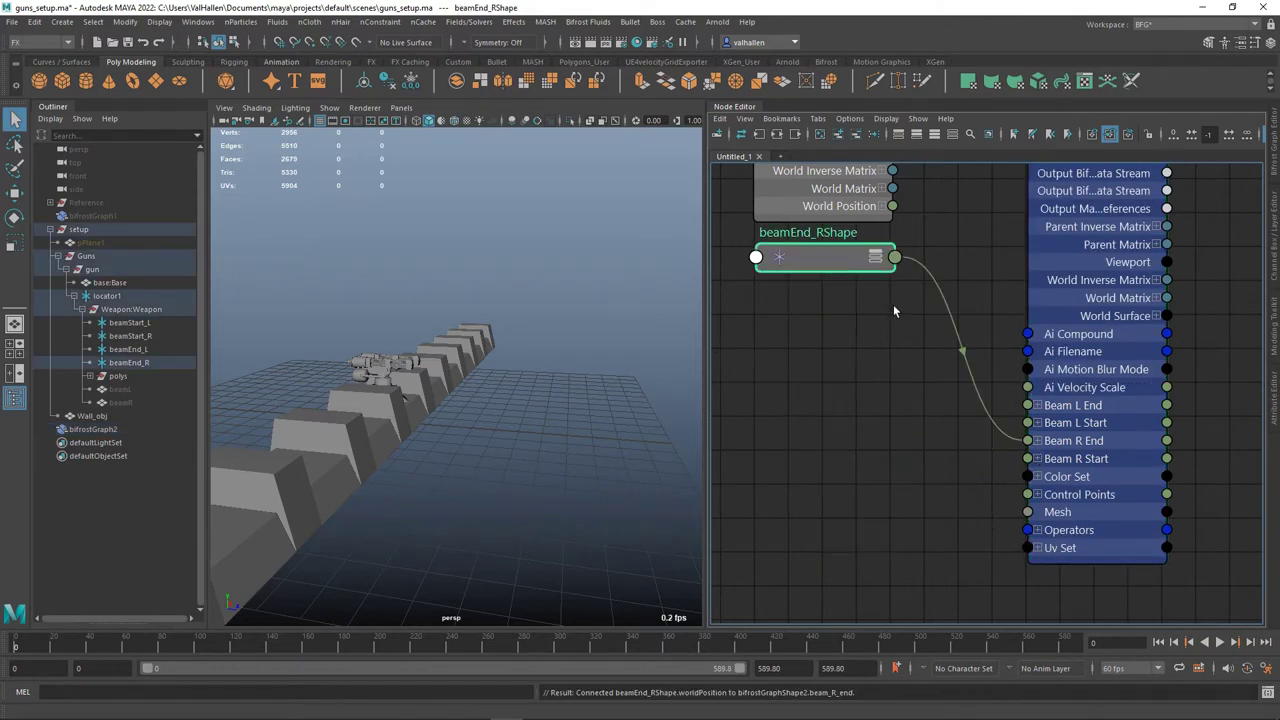
middle_click_drag(981, 253, 974, 331, "alt")
left_click_drag(846, 332, 846, 565)
- Connect beamStart_RShape's World Position[0] to Beam R Start on bifrostGraphShape2
middle_click_drag(863, 359, 857, 505, "alt")
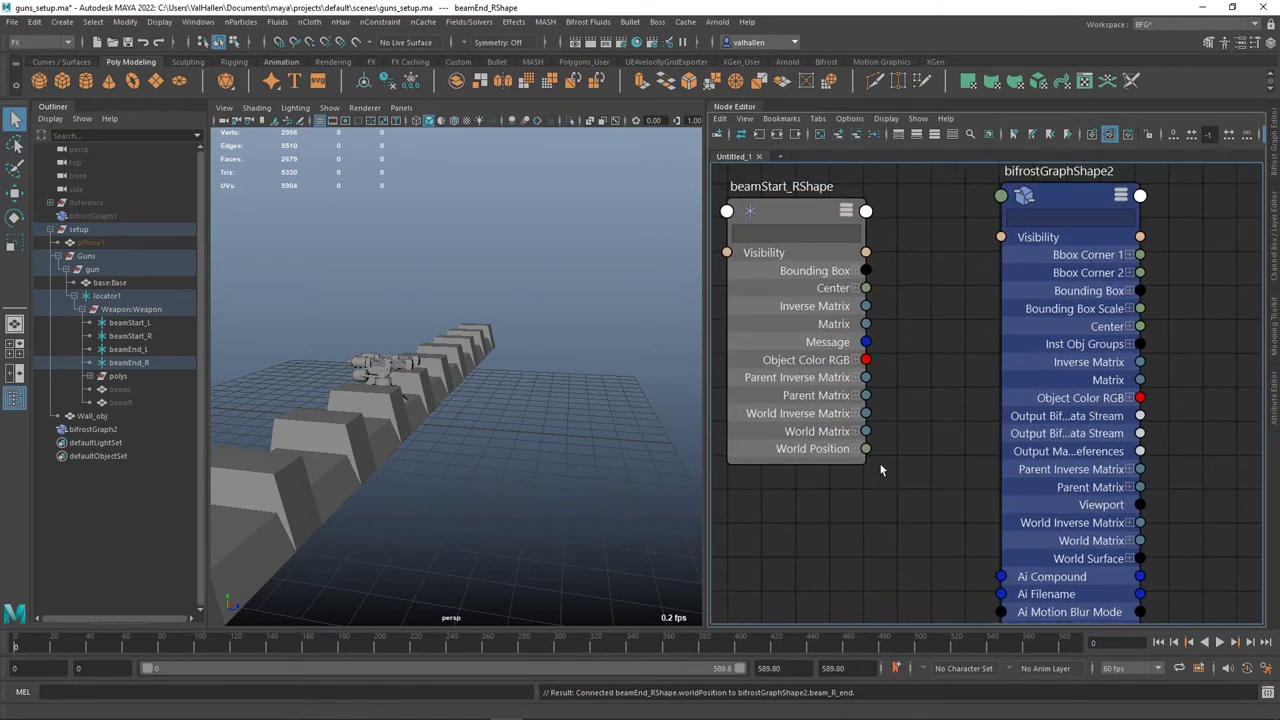
left_click(864, 455)
left_click_drag(867, 467, 962, 542)
- Collapse beamStart_RShape and place it above beamEnd_RShape, and bring the two left-beam locator nodes closer to the graph node
scroll(877, 481, "down", 5)
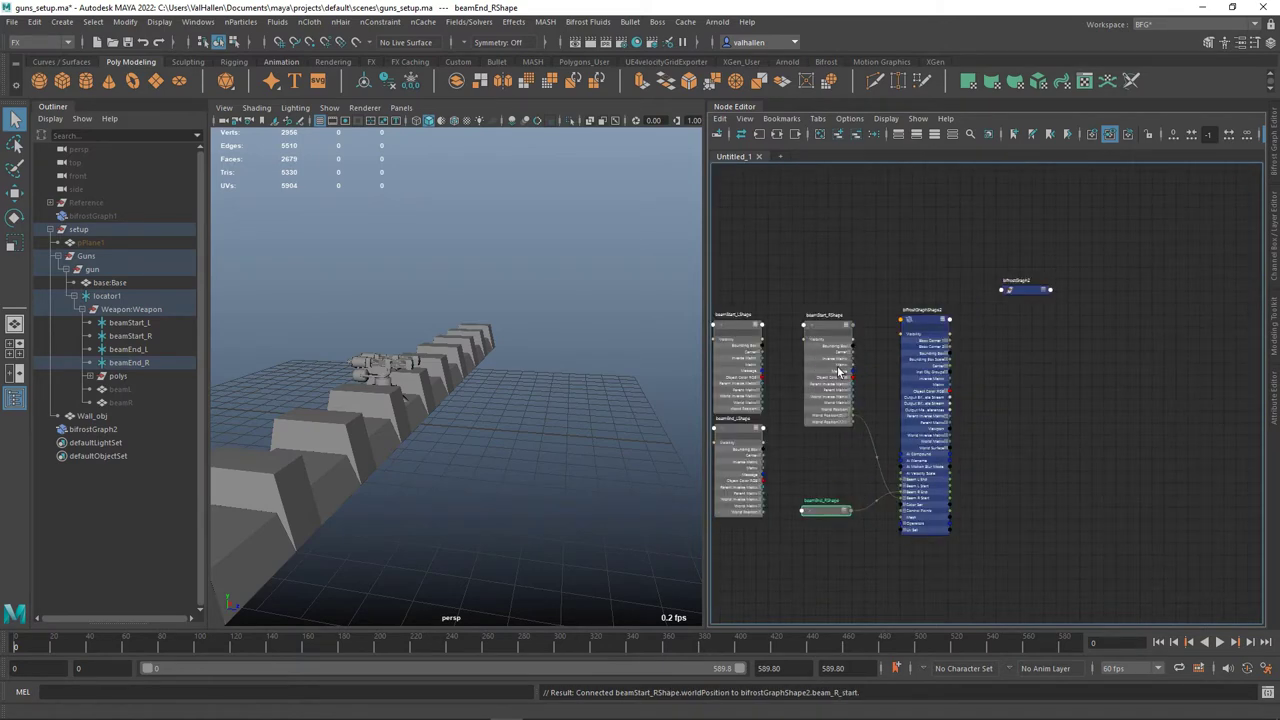
left_click(829, 329)
key("1")
left_click_drag(833, 329, 832, 492)
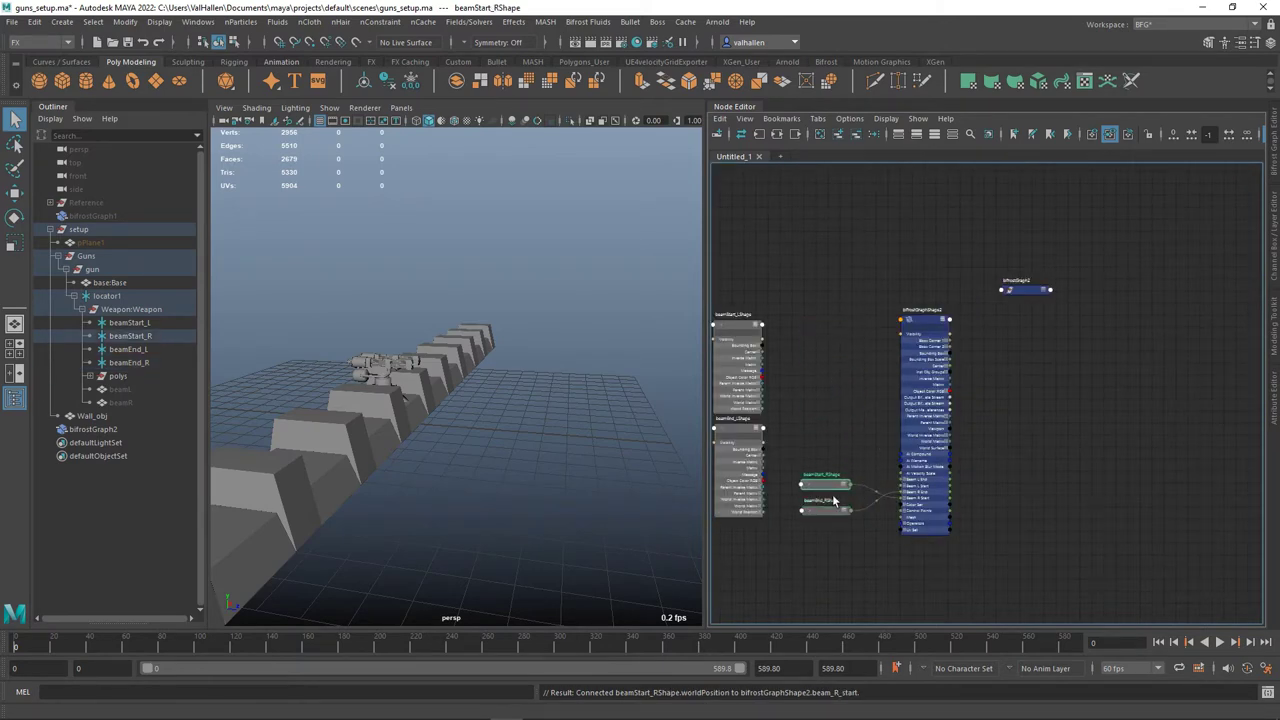
middle_click_drag(803, 435, 827, 420, "alt")
left_click_drag(769, 415, 871, 333)
left_click_drag(775, 311, 812, 381)
- Connect beamEnd_LShape's World Position[0] to Beam L End on bifrostGraphShape2
scroll(873, 413, "up", 4)
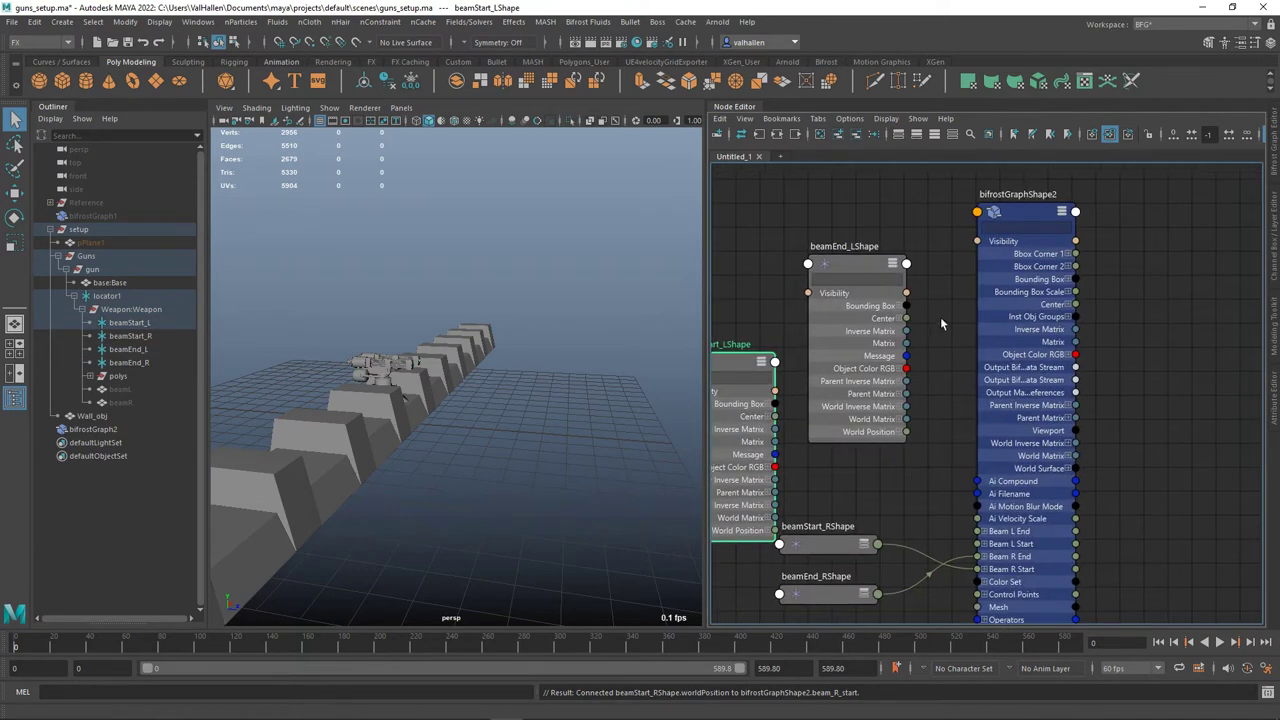
left_click(906, 434)
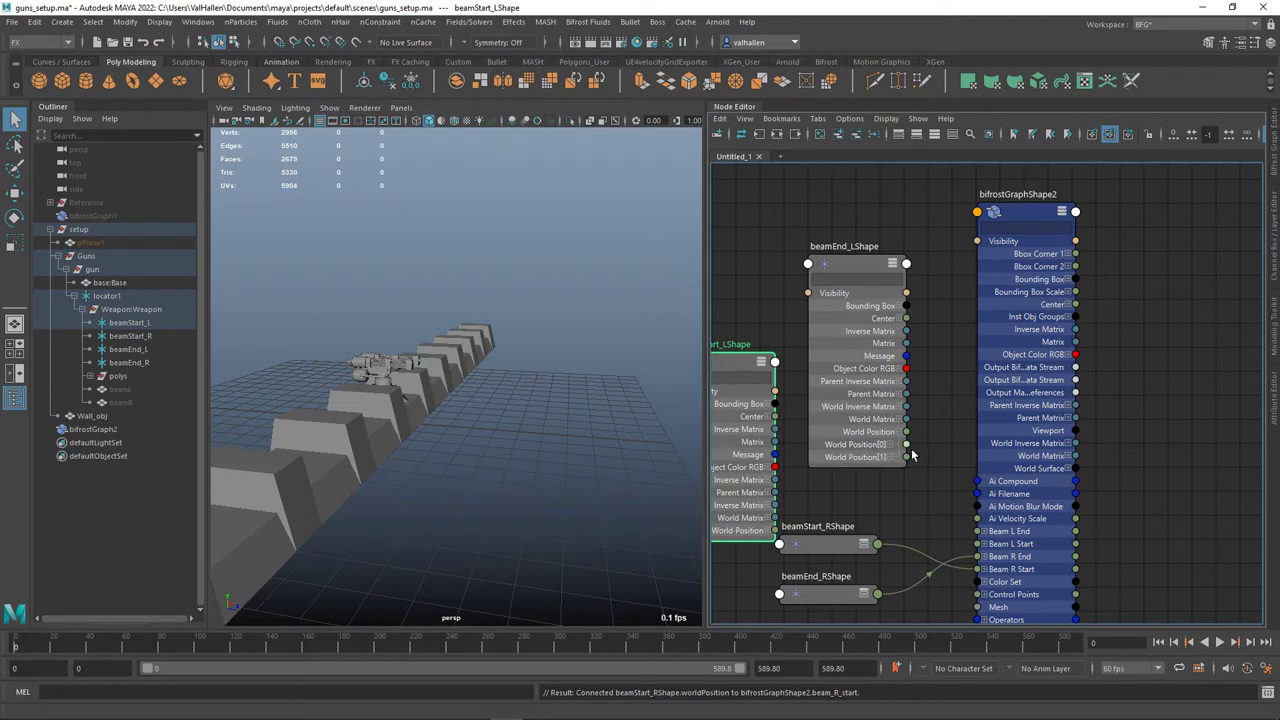
left_click(908, 446)
middle_click_drag(934, 475, 884, 387, "alt")
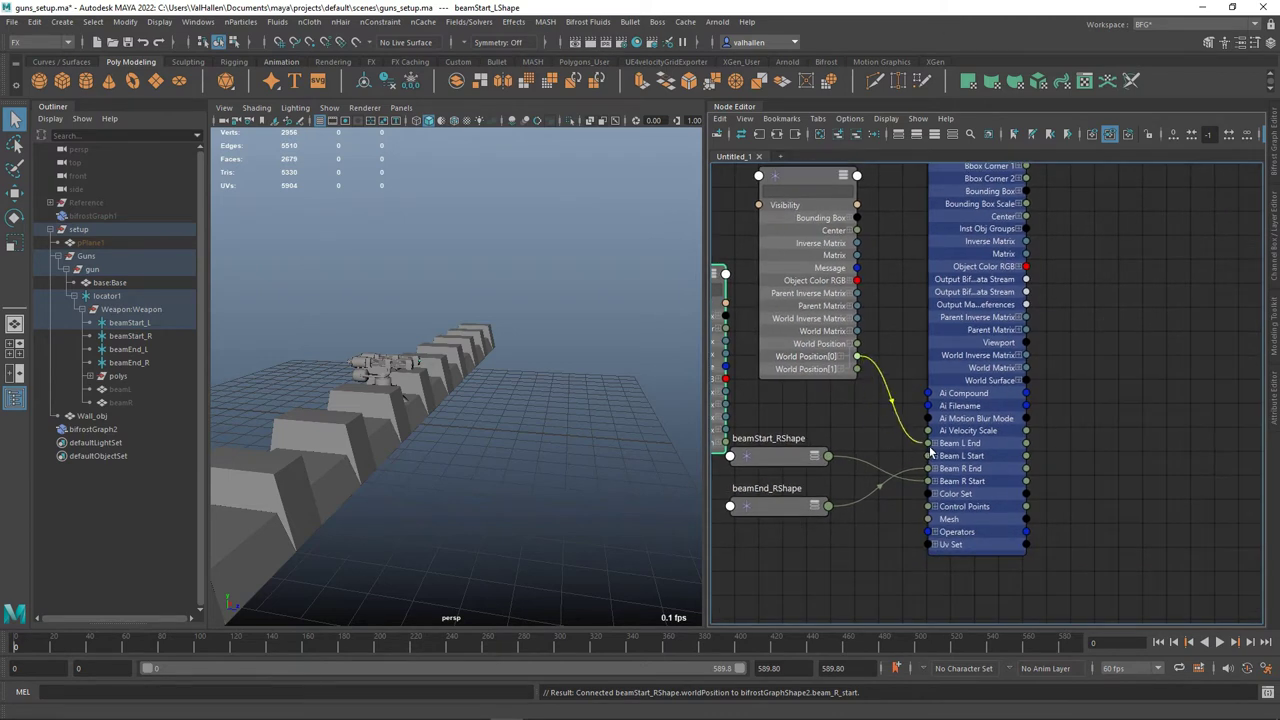
left_click_drag(931, 452, 931, 452)
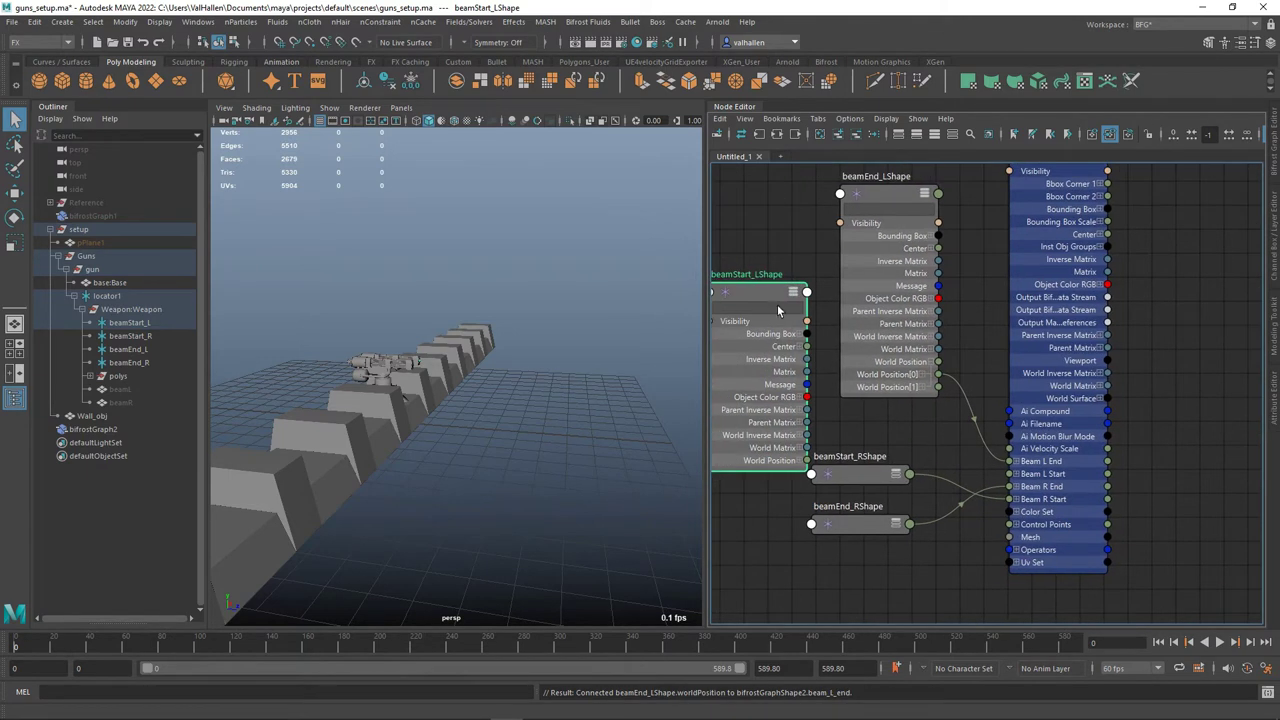
- Connect beamStart_LShape's World Position[0] to Beam L Start on bifrostGraphShape2
left_click_drag(778, 306, 765, 303)
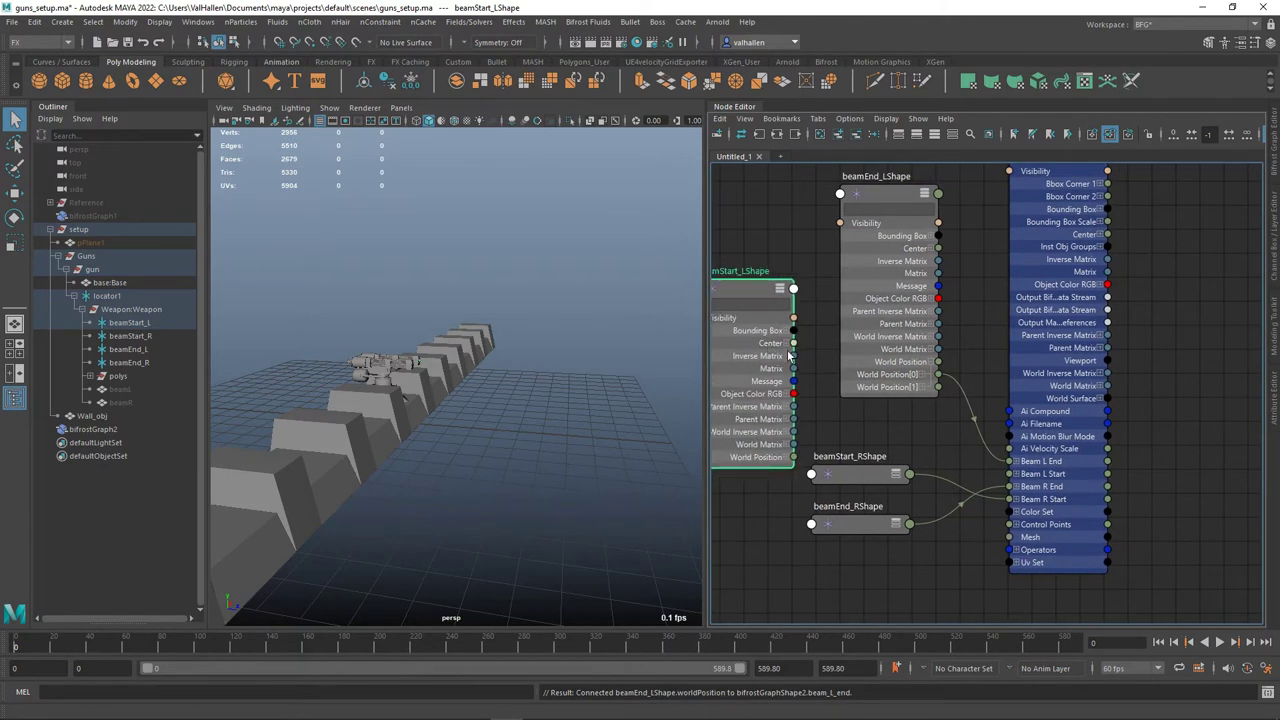
left_click(794, 458)
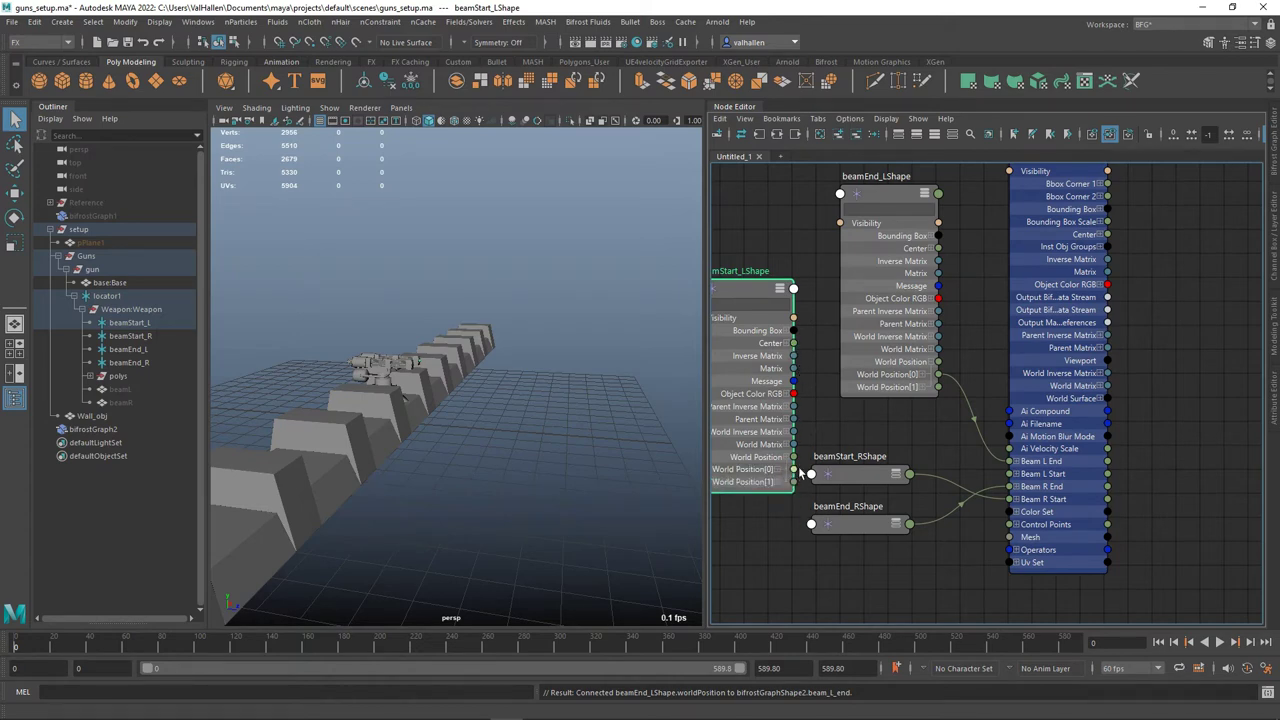
left_click_drag(937, 441, 1009, 473)
- Collapse beamStart_LShape and beamEnd_LShape and stack them above the two right-beam locator nodes
scroll(935, 446, "down", 5)
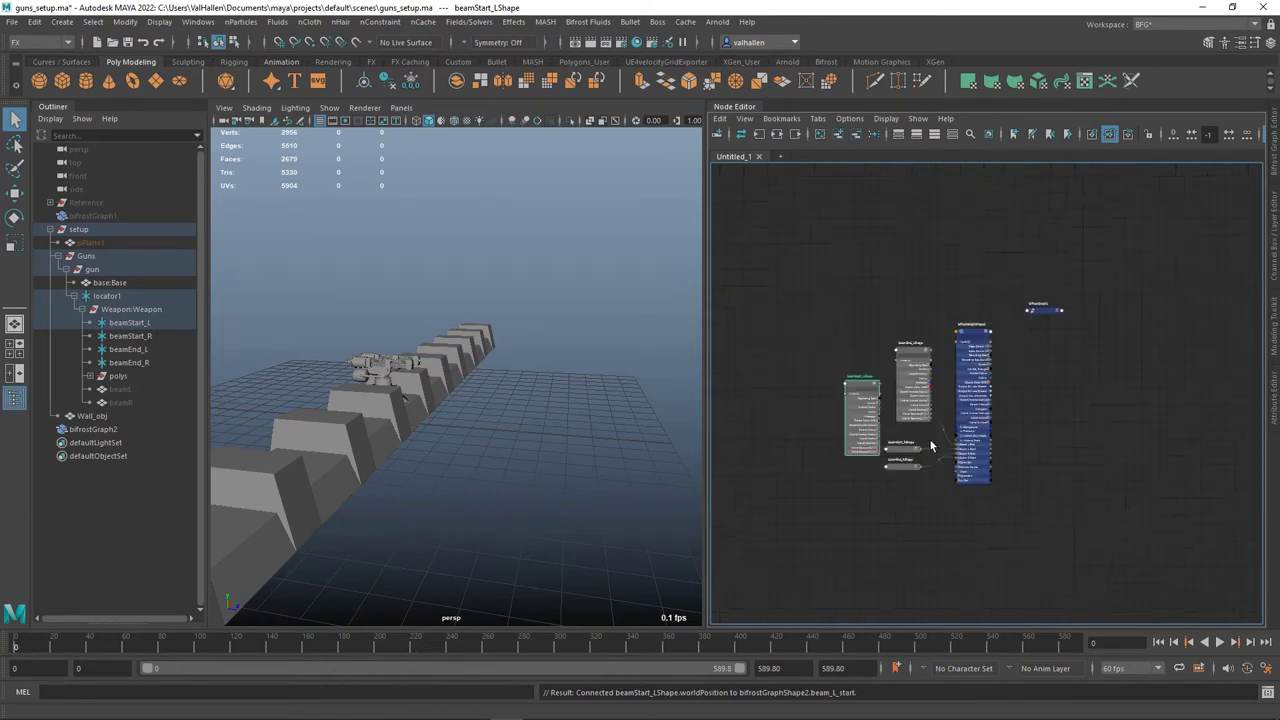
scroll(866, 419, "up", 1)
key("1")
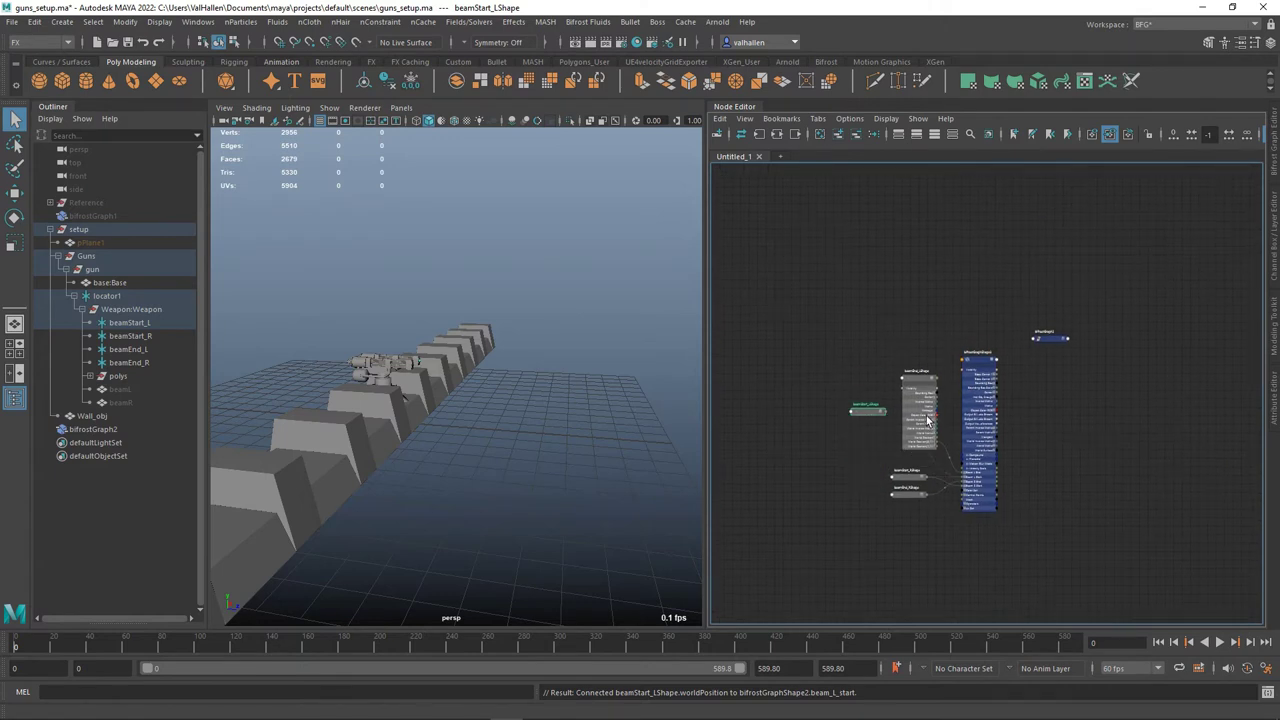
left_click(925, 386)
key("1")
left_click_drag(870, 412, 889, 434)
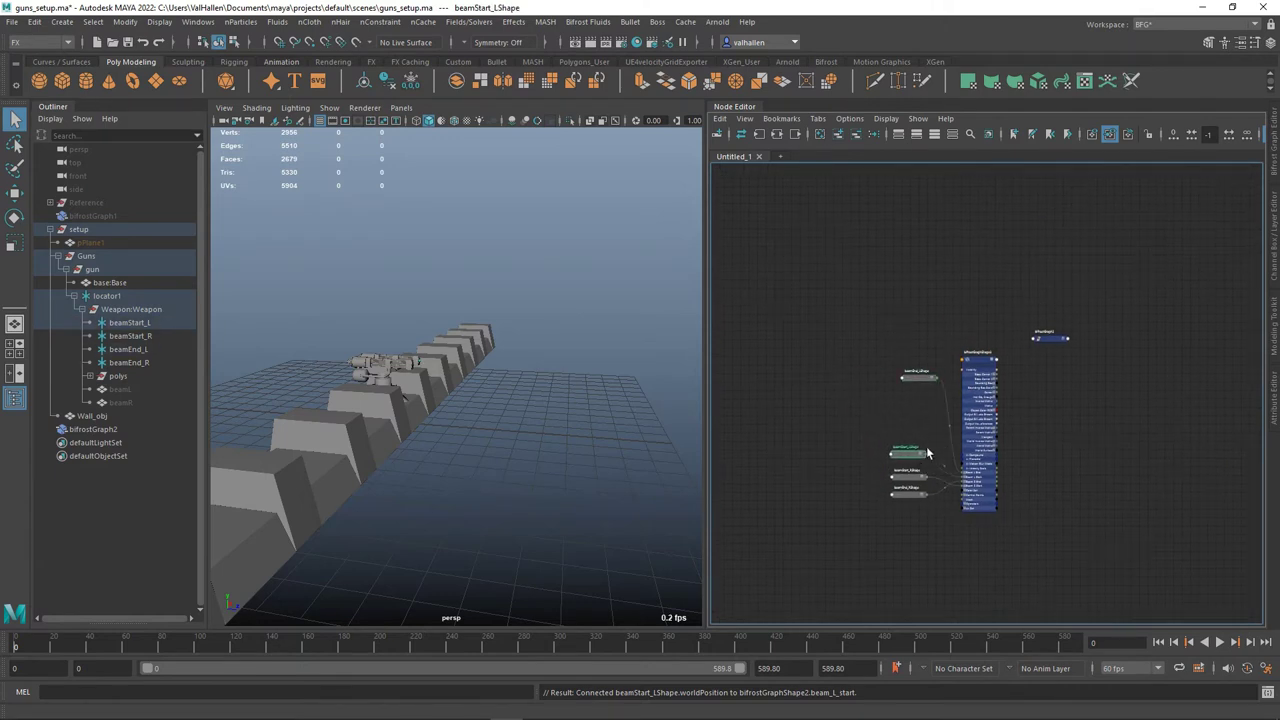
left_click_drag(926, 386, 910, 447)
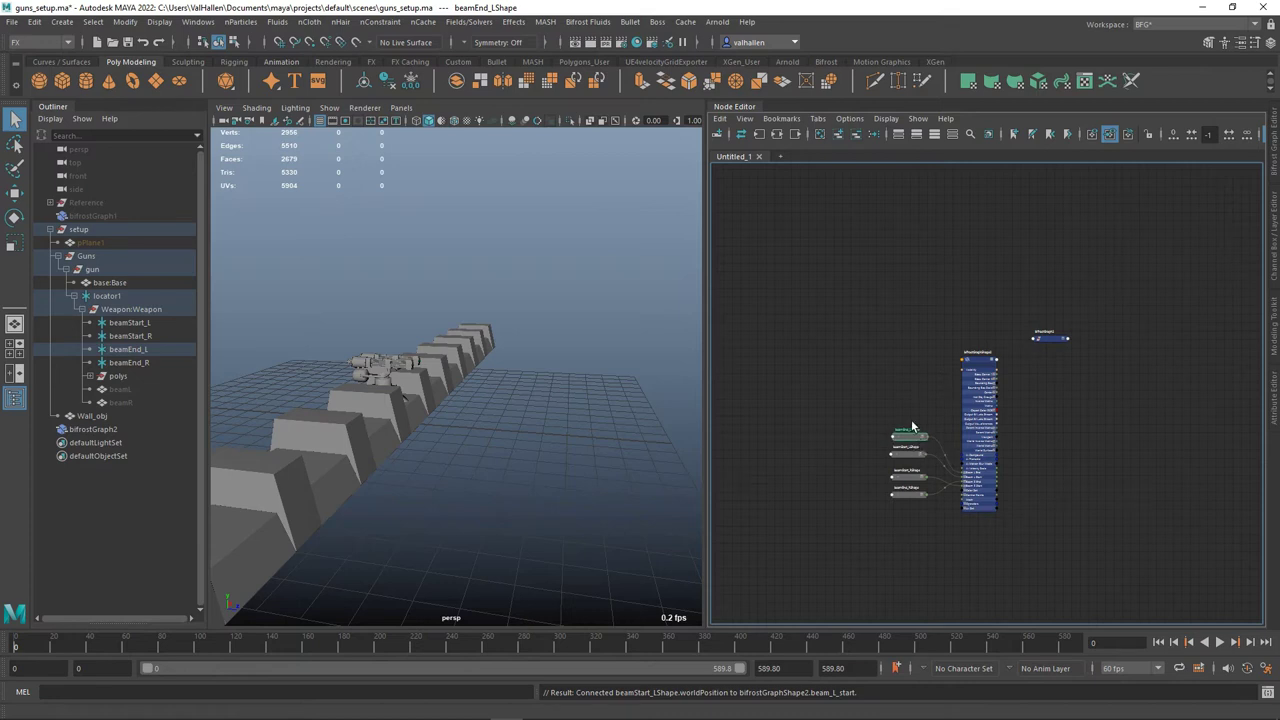
- Return to the Bifrost Graph Editor and move the input and output nodes farther apart
scroll(909, 420, "up", 2)
left_click_drag(746, 118, 1273, 128)
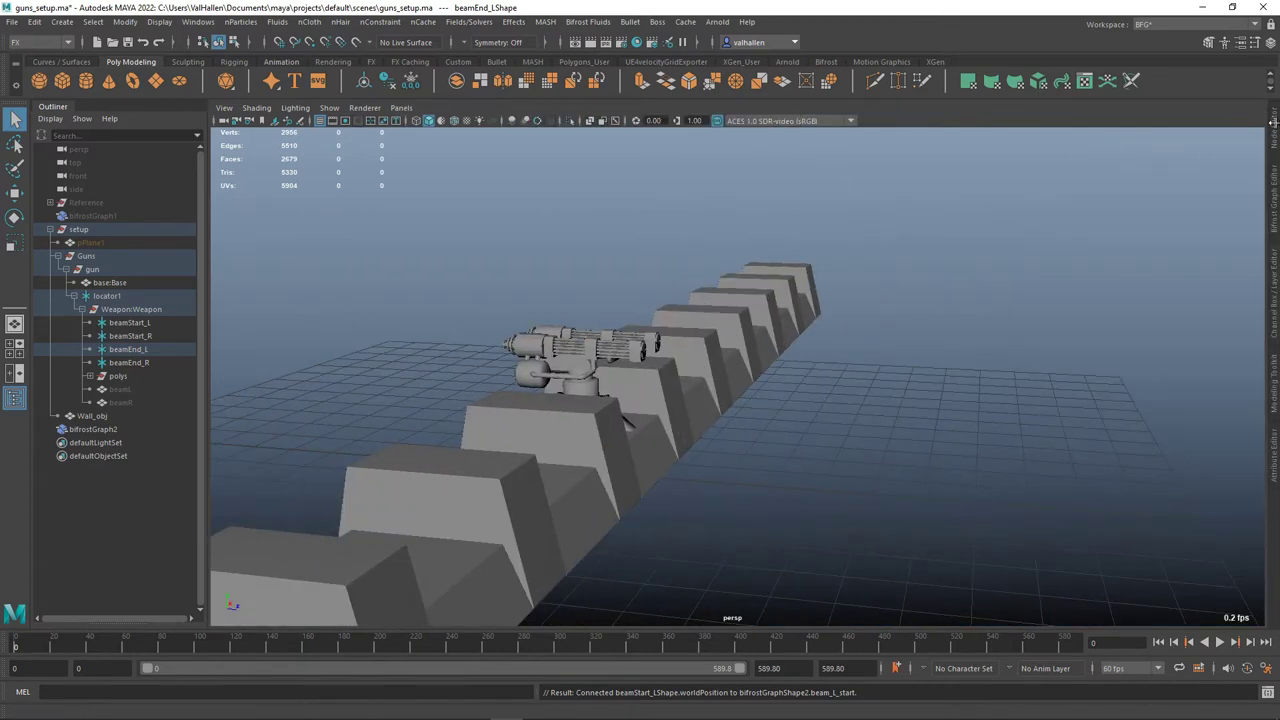
left_click(1273, 199)
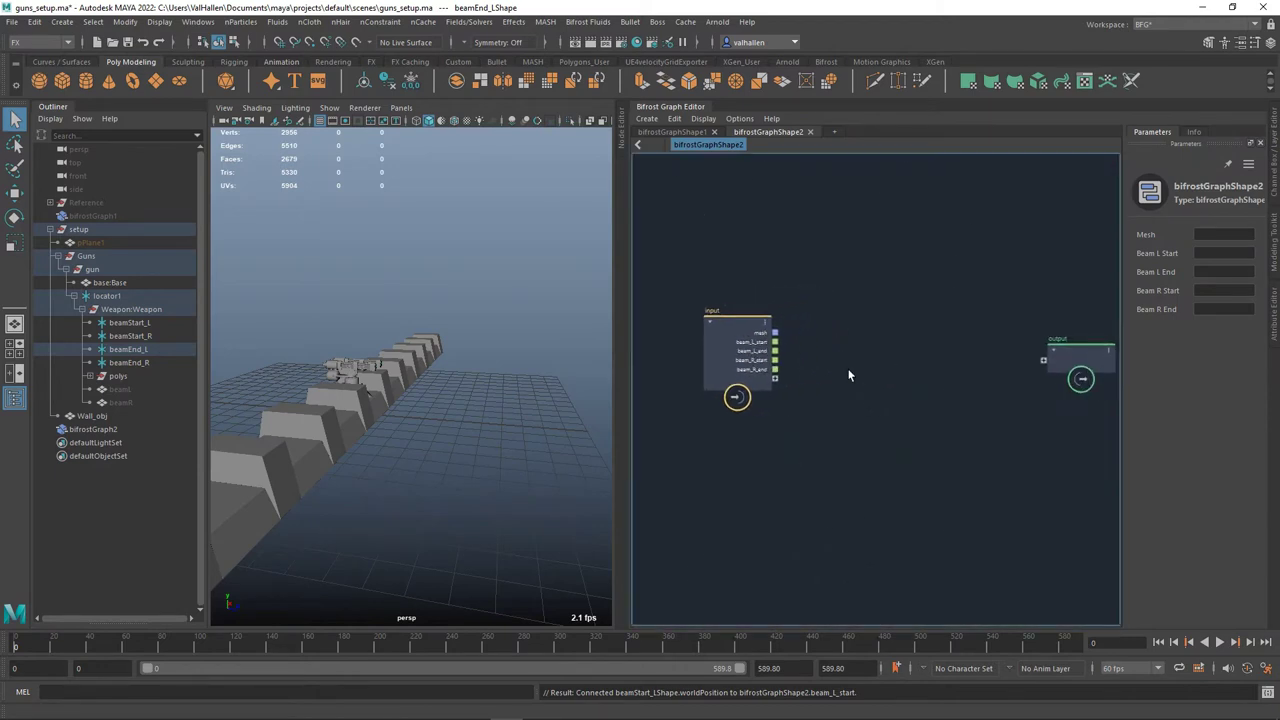
left_click_drag(1064, 359, 1091, 339)
scroll(871, 345, "up", 2)
middle_click_drag(871, 345, 895, 348, "alt")
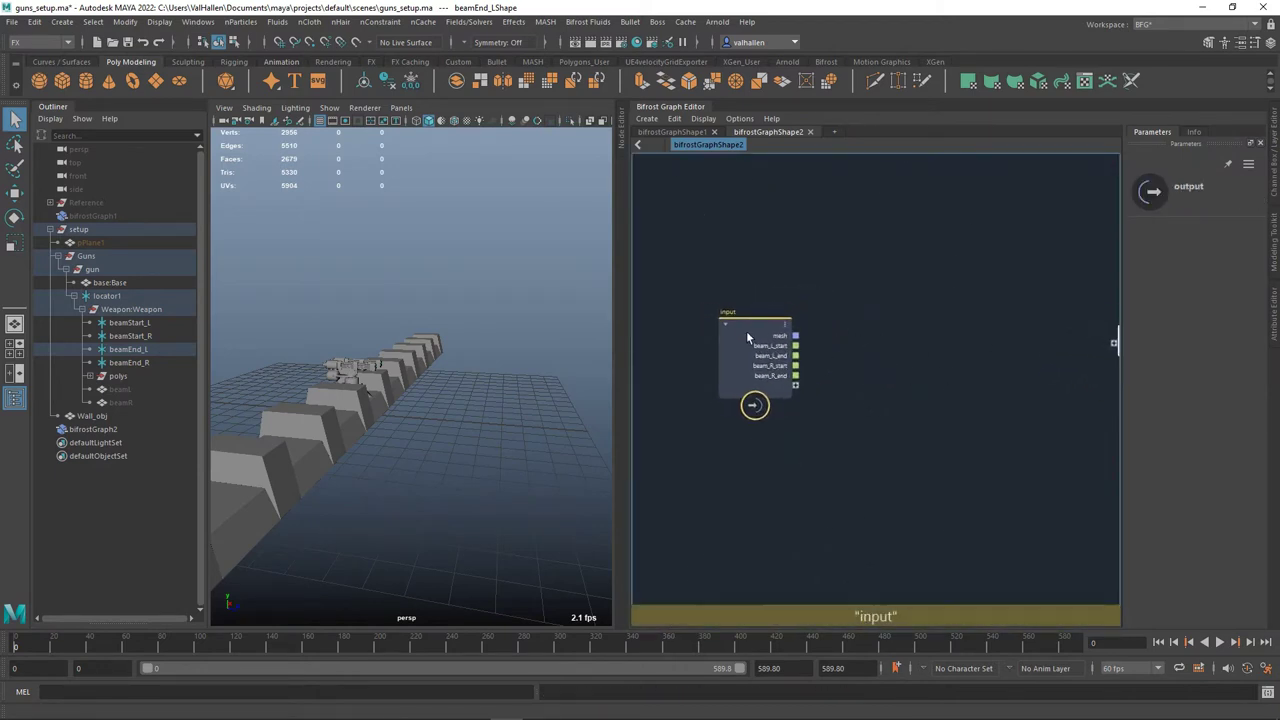
left_click_drag(746, 332, 726, 329)
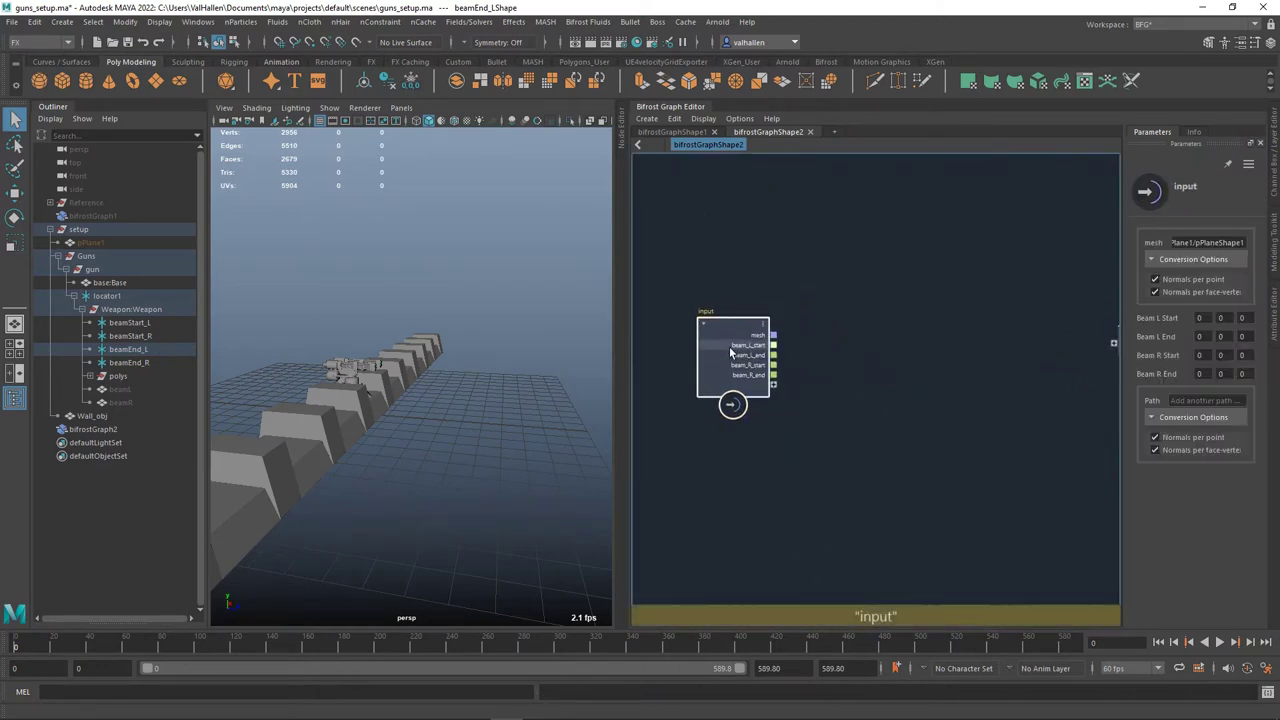
middle_click_drag(865, 312, 857, 325, "alt")
- Select the beam start locators and then the beam end locators to examine their positions on the turret
left_click(130, 323)
left_click(137, 336, "shift")
left_click_drag(467, 401, 452, 344, "alt")
scroll(790, 405, "up", 2)
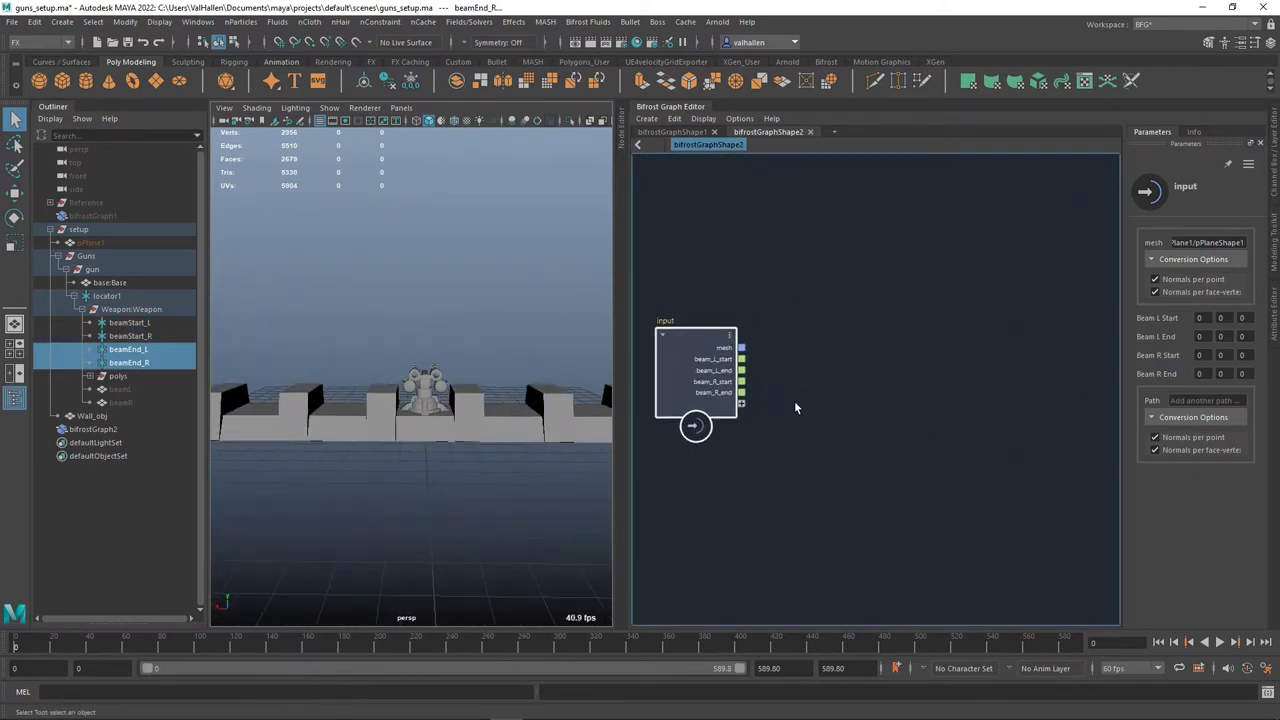
- Add a build_array node beside the input node and connect beam_L_start and beam_L_end to it
middle_click_drag(794, 381, 784, 392, "alt")
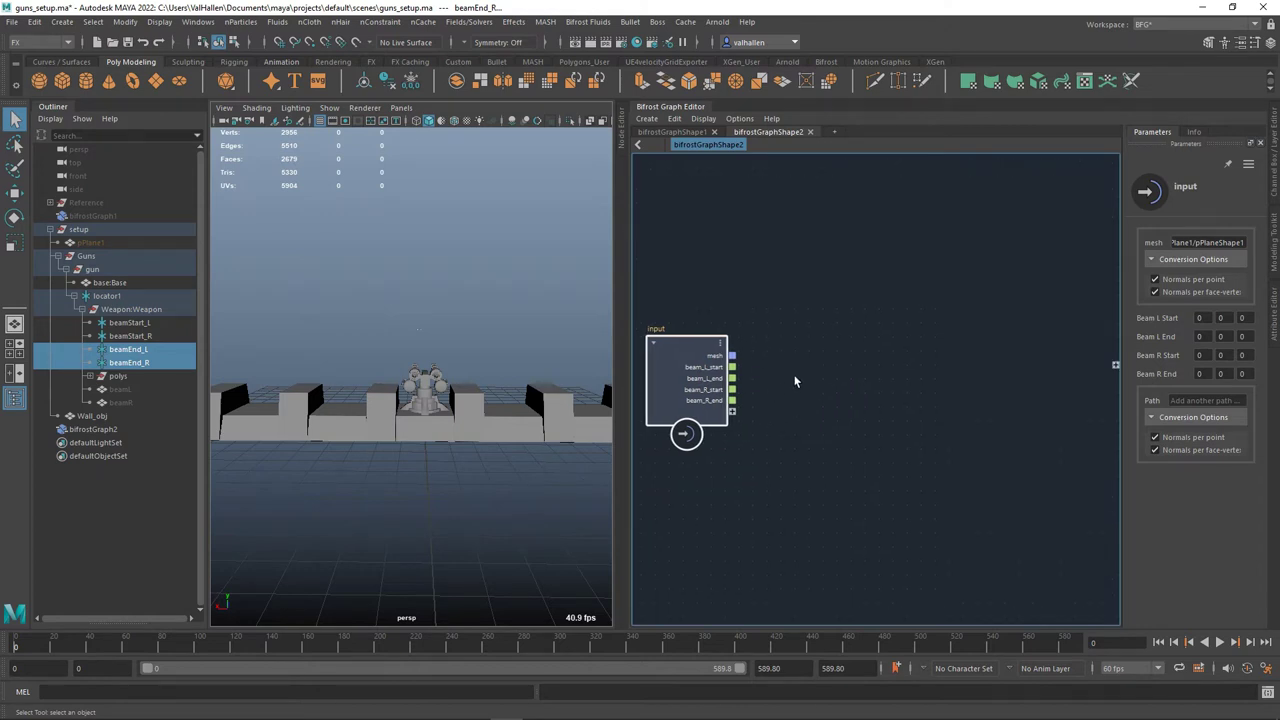
key("Tab")
type("build")
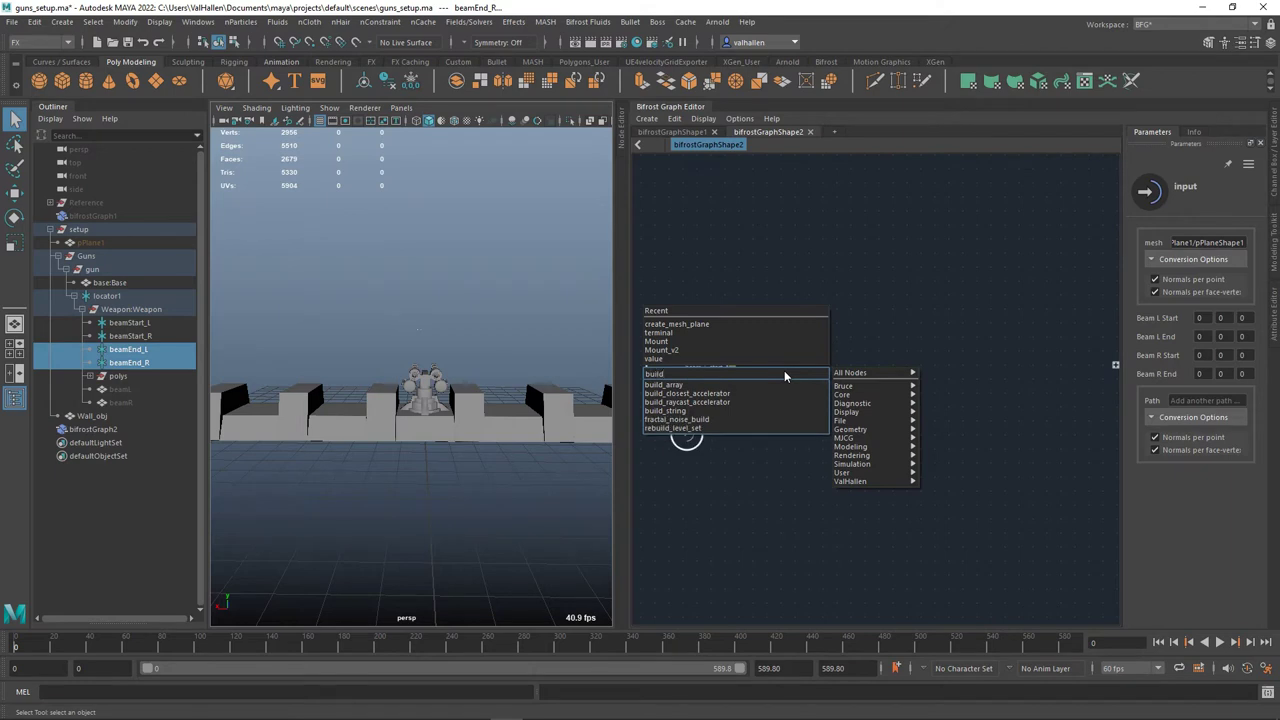
left_click(790, 384)
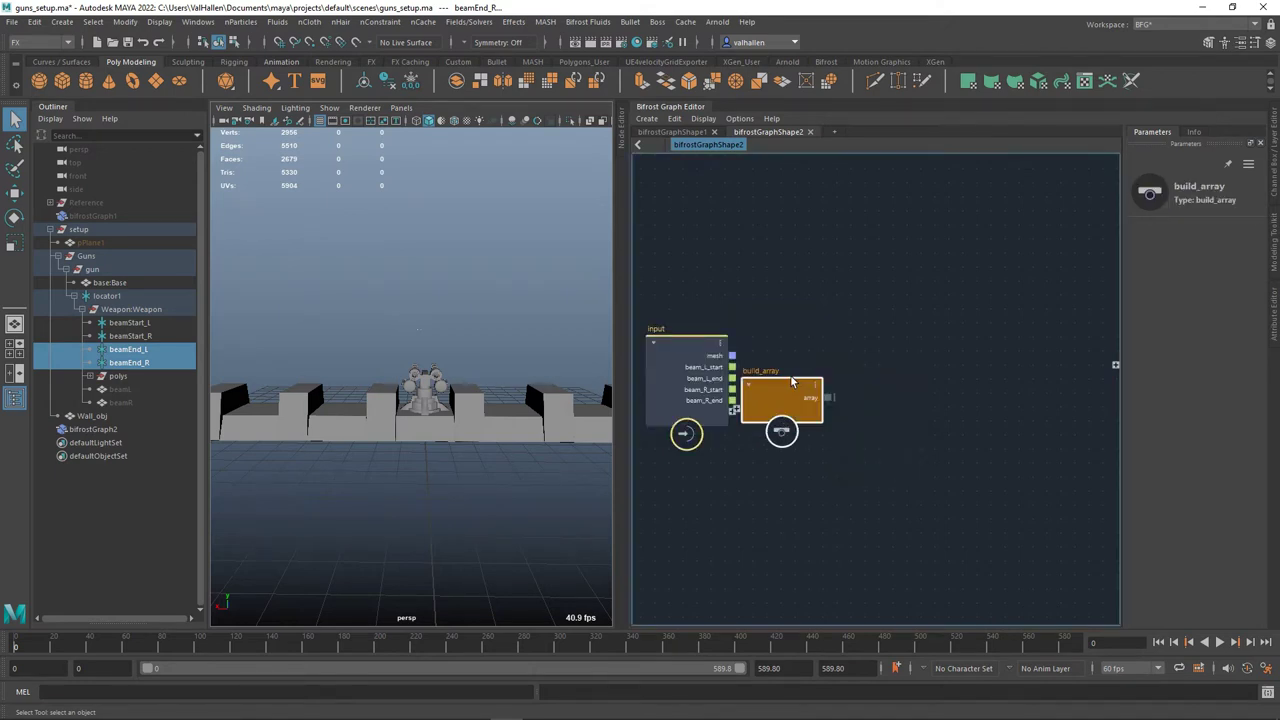
left_click_drag(792, 382, 814, 342)
left_click_drag(732, 367, 822, 321)
- Add a second build_array node below the first and feed it beam_R_start and beam_R_end
left_click(809, 404)
key("Tab")
type("build")
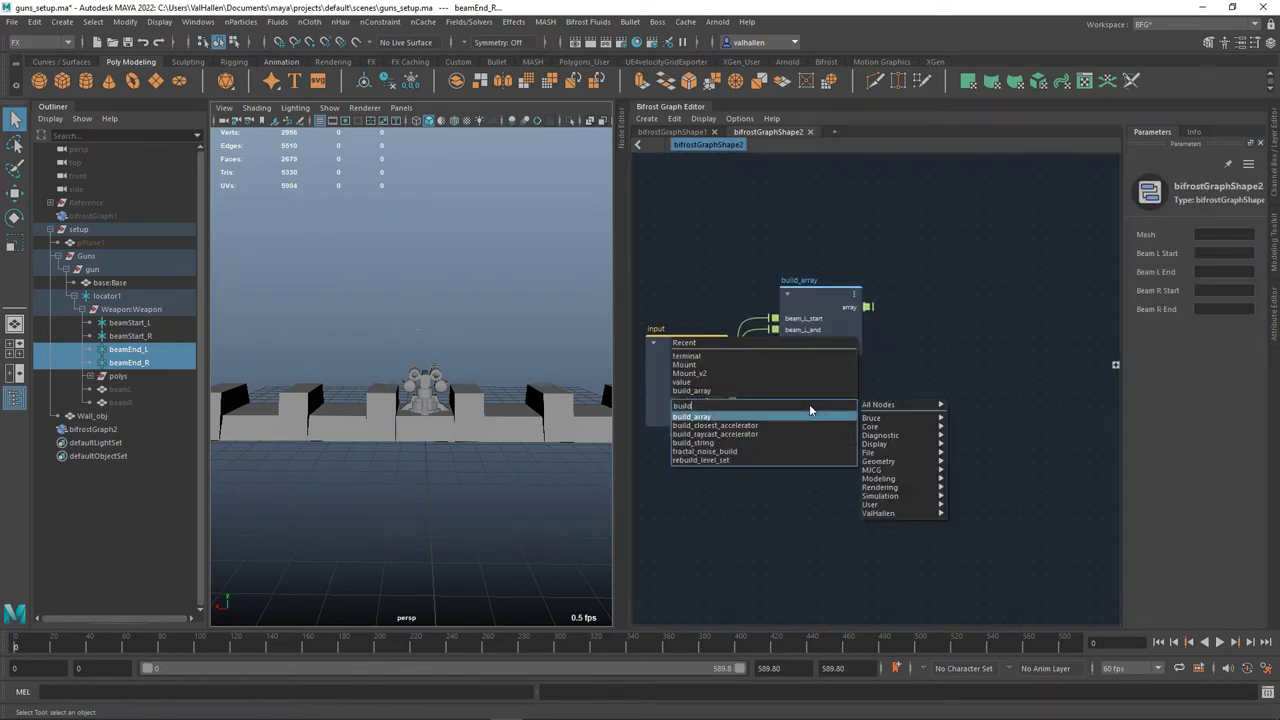
key("Return")
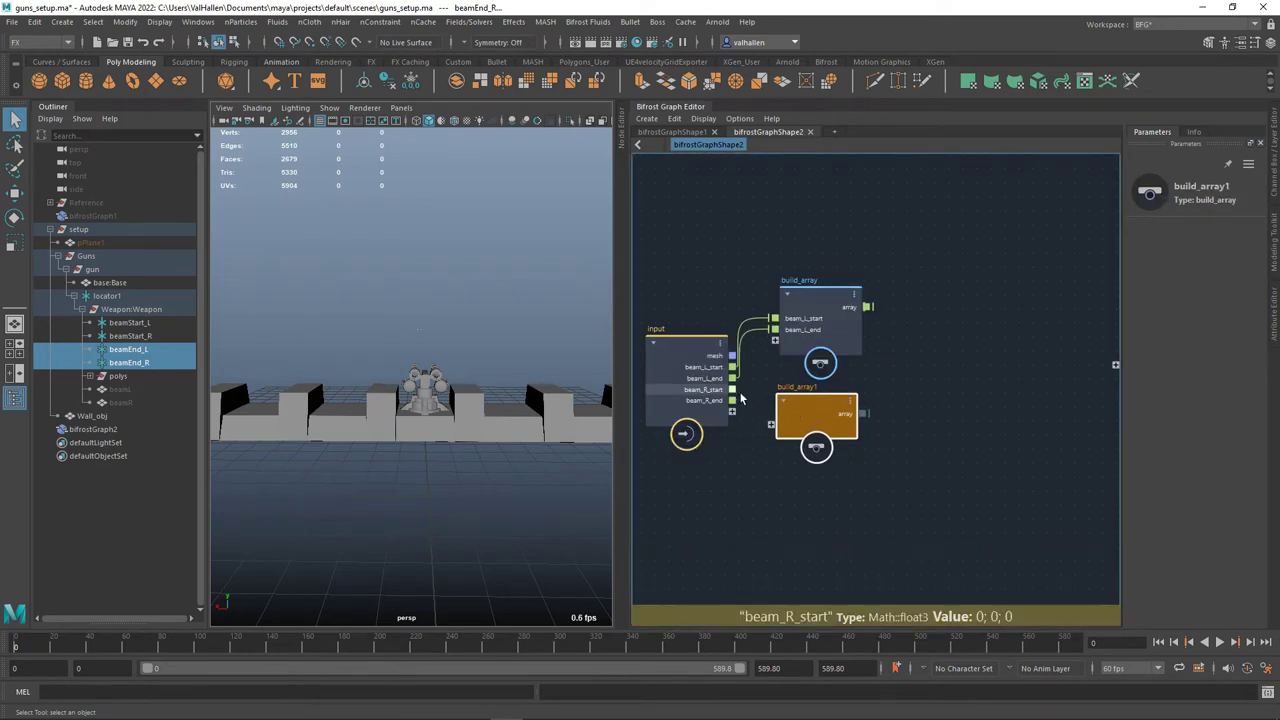
left_click_drag(733, 389, 775, 441)
middle_click_drag(918, 424, 880, 438, "alt")
left_click_drag(785, 428, 792, 427)
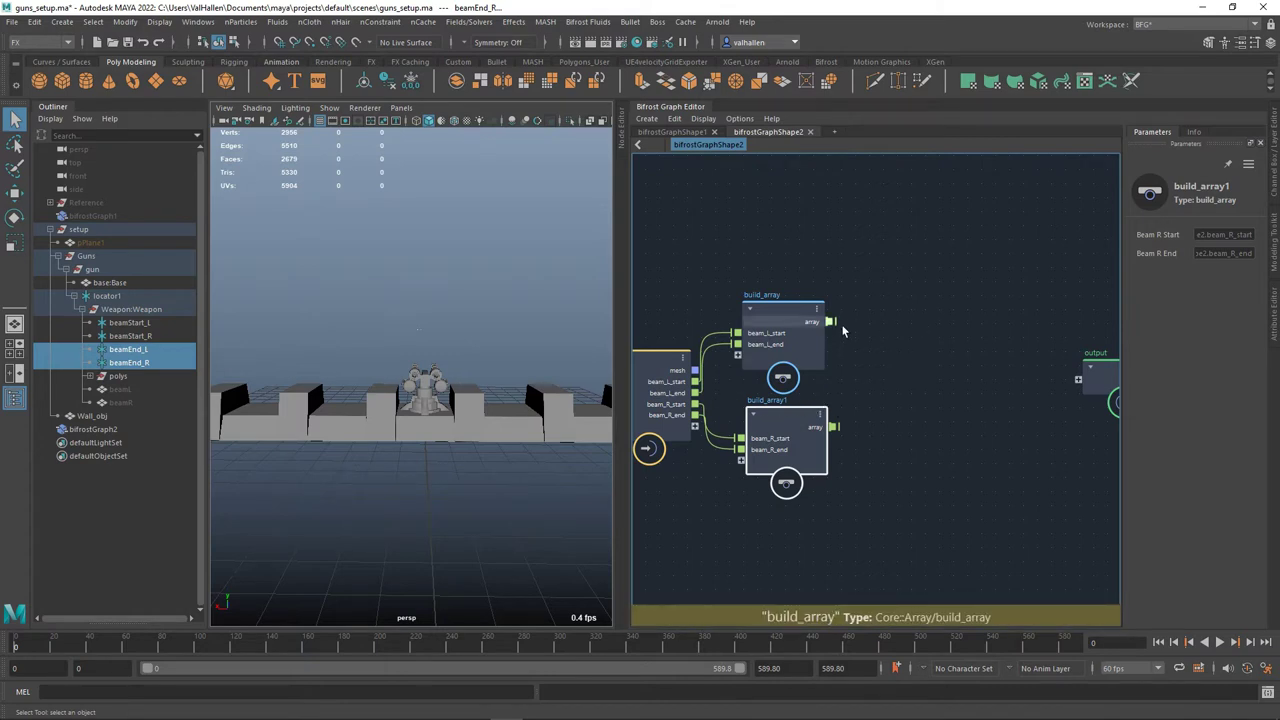
- Add a construct_strands node whose point_position is fed by the left beam's build_array output
left_click_drag(830, 322, 912, 321)
type("construct")
key("Down")
key("Down")
key("Down")
key("Return")
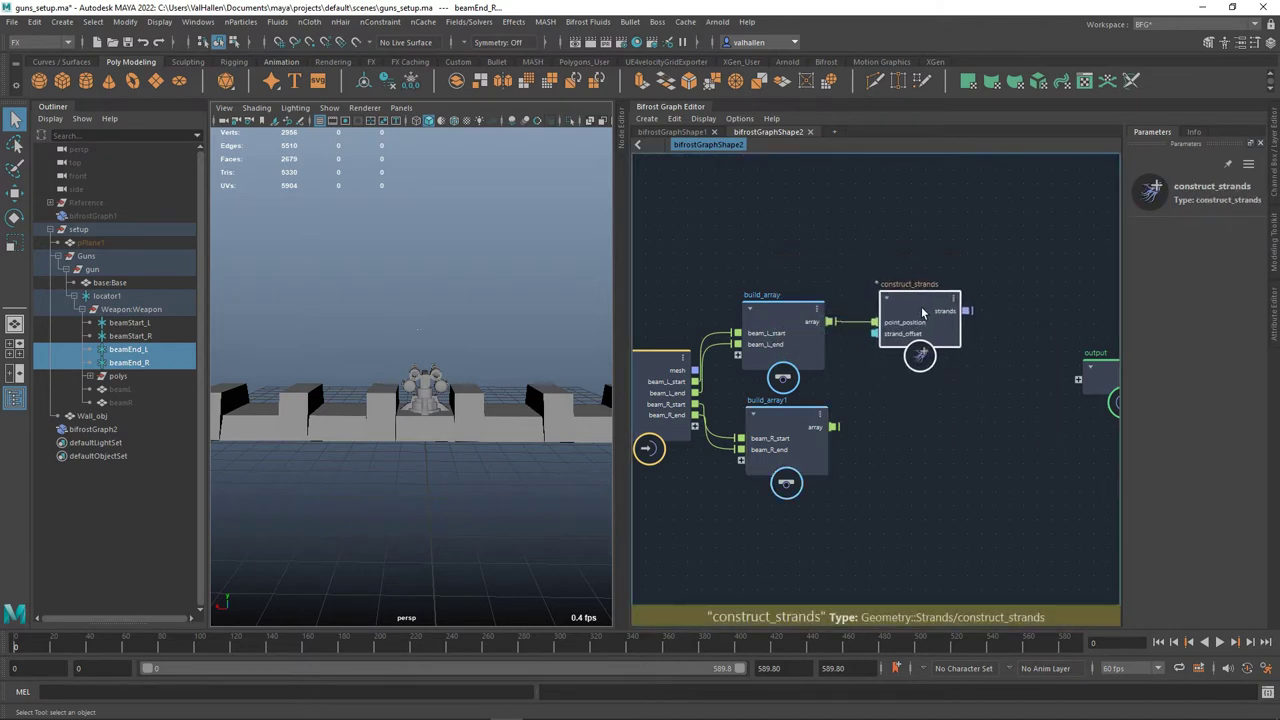
- Duplicate construct_strands and connect build_array1's array to the copy's point_position, placing it below the original
key("ctrl+d")
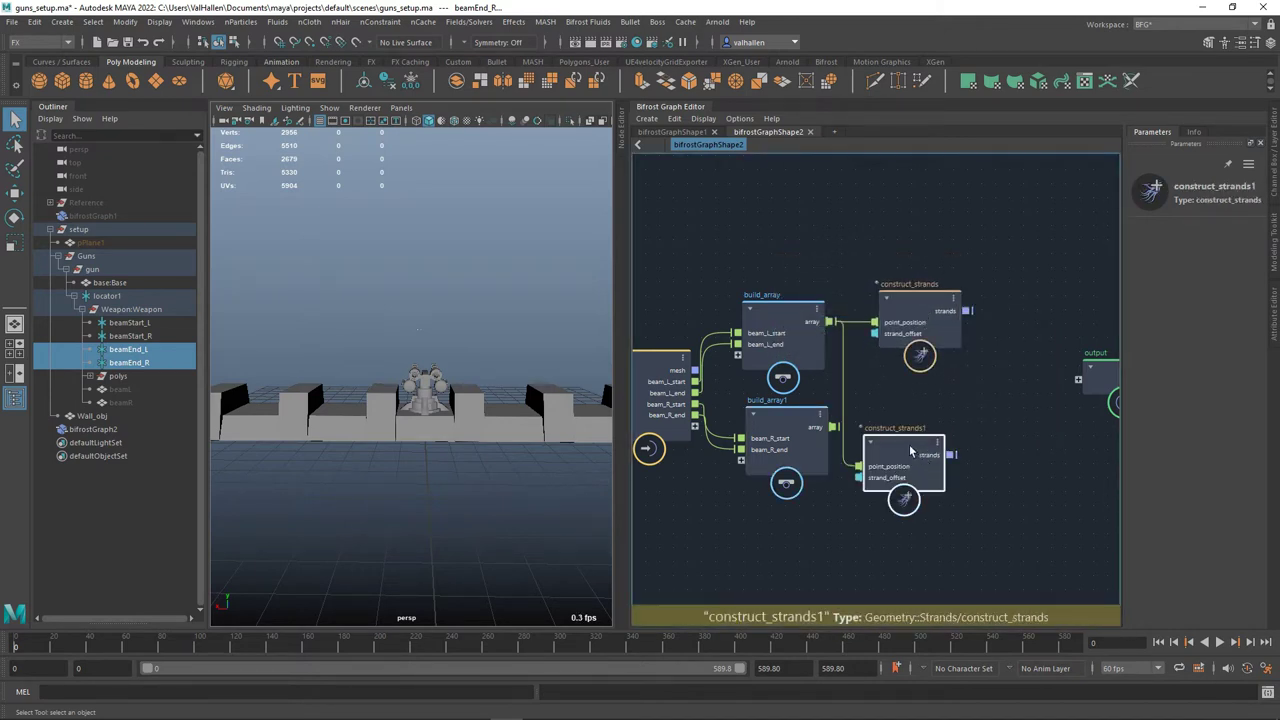
left_click_drag(912, 449, 842, 431)
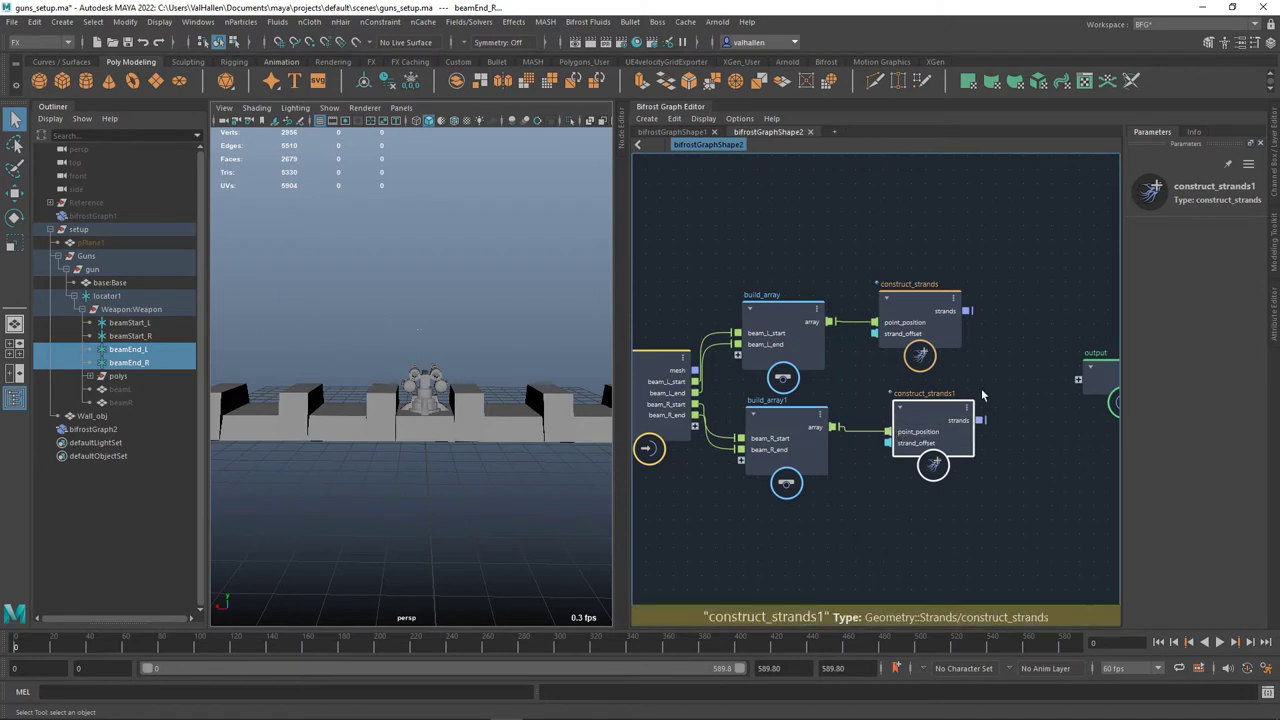
middle_click_drag(972, 396, 924, 398, "alt")
left_click_drag(903, 426, 887, 426)
middle_click_drag(954, 413, 914, 425)
- Connect the strands outputs of both construct_strands nodes to the output node
left_click(1050, 376)
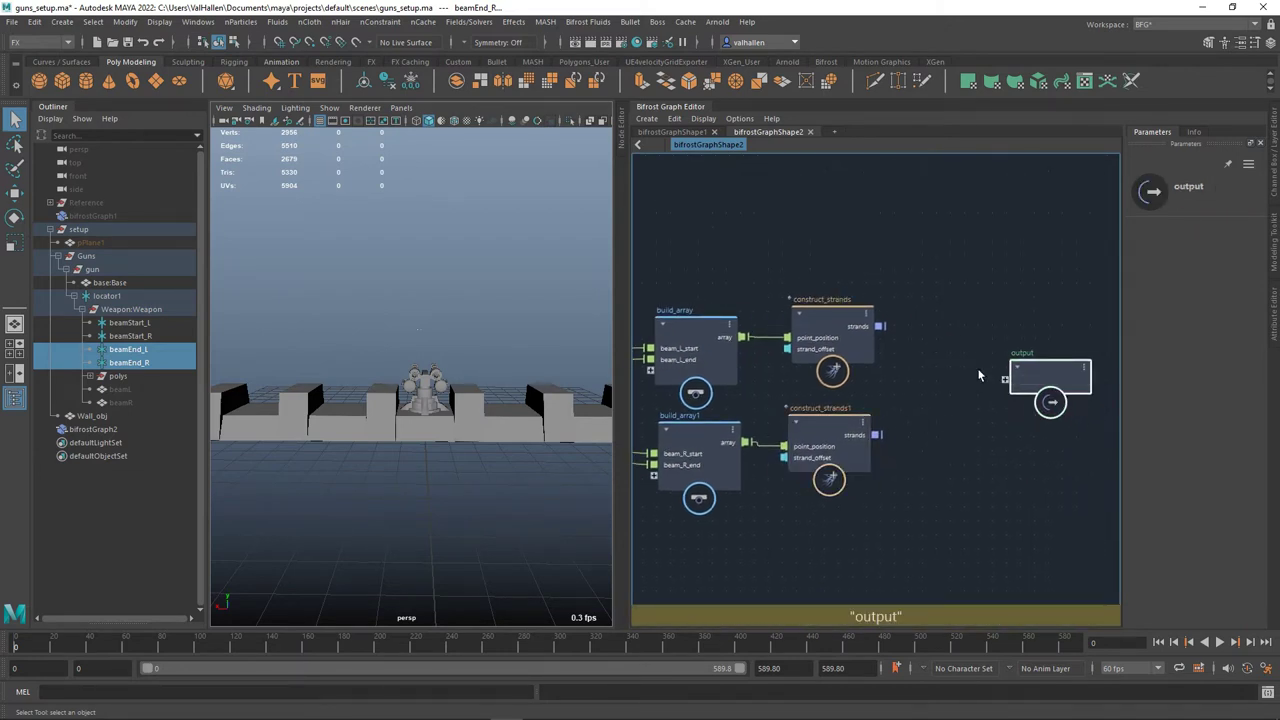
left_click_drag(879, 327, 1010, 383)
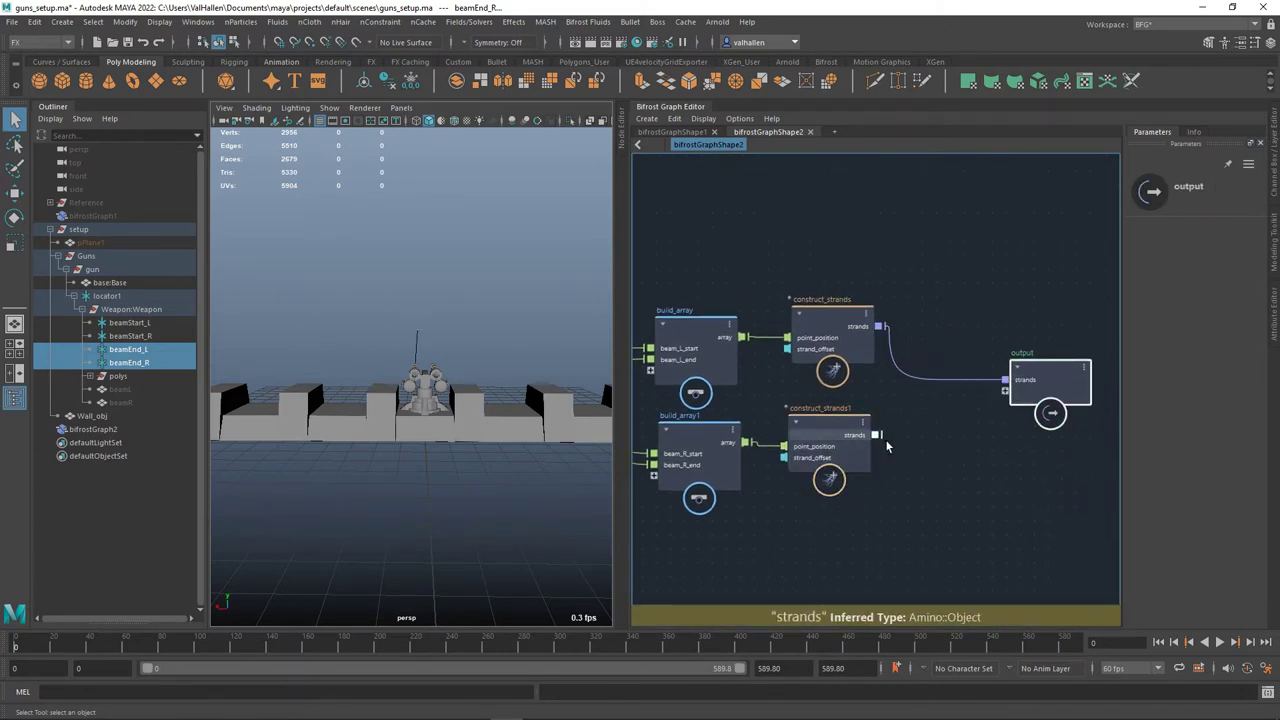
left_click_drag(877, 434, 1012, 401)
- Rotate locator1 with the Rotate tool to test how the beam strands follow the turret's guns
left_click_drag(462, 381, 496, 384, "alt")
left_click(108, 296)
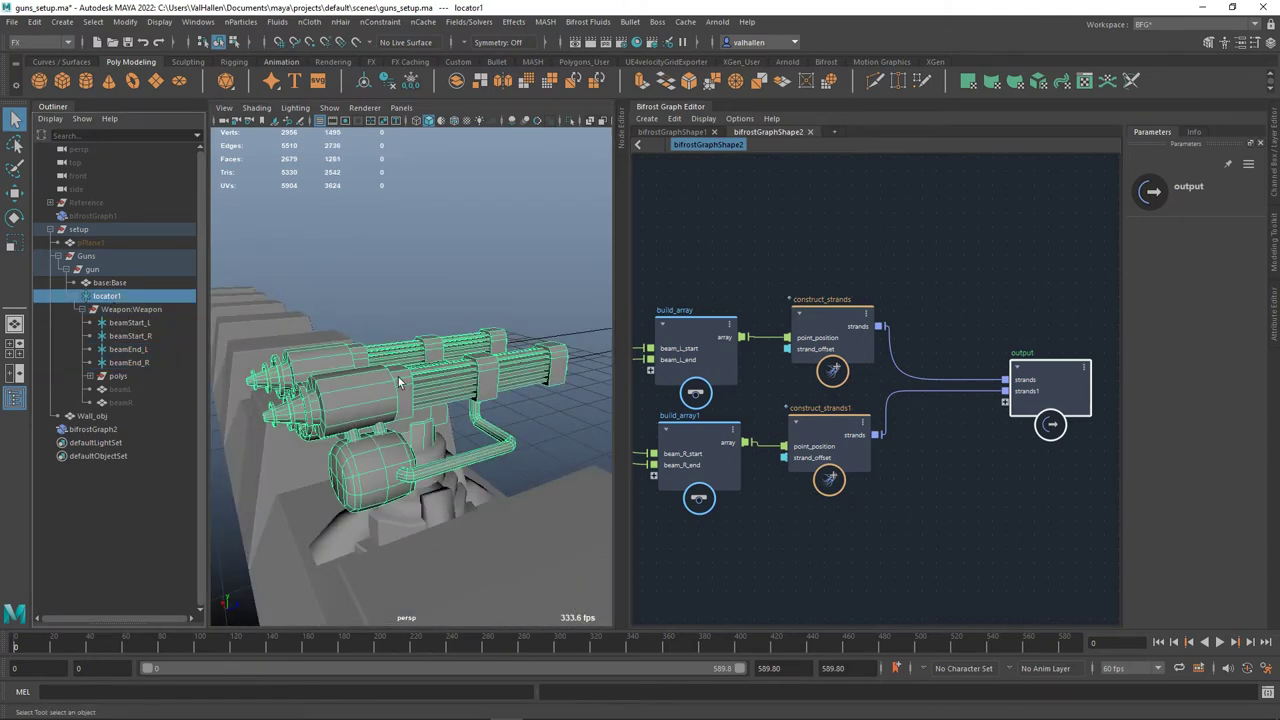
left_click_drag(419, 379, 491, 324, "alt")
key("w")
key("e")
left_click(669, 107)
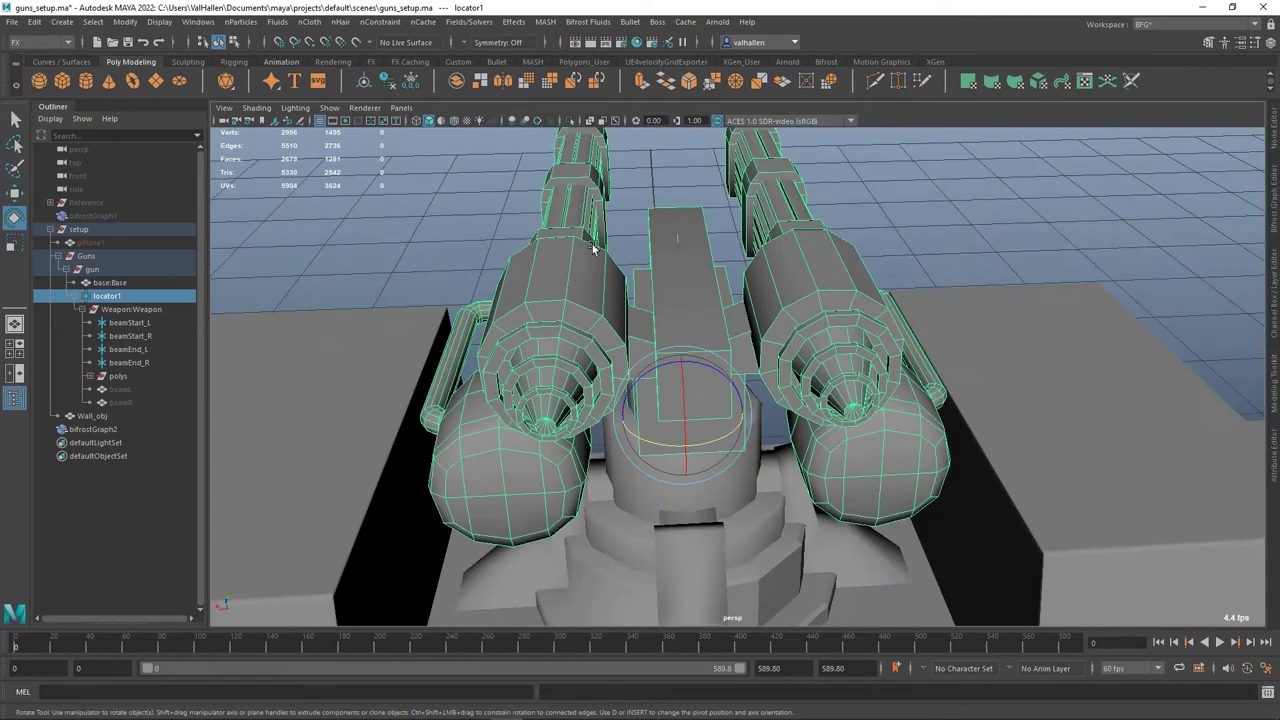
scroll(593, 247, "down", 5)
left_click_drag(664, 242, 669, 345, "alt")
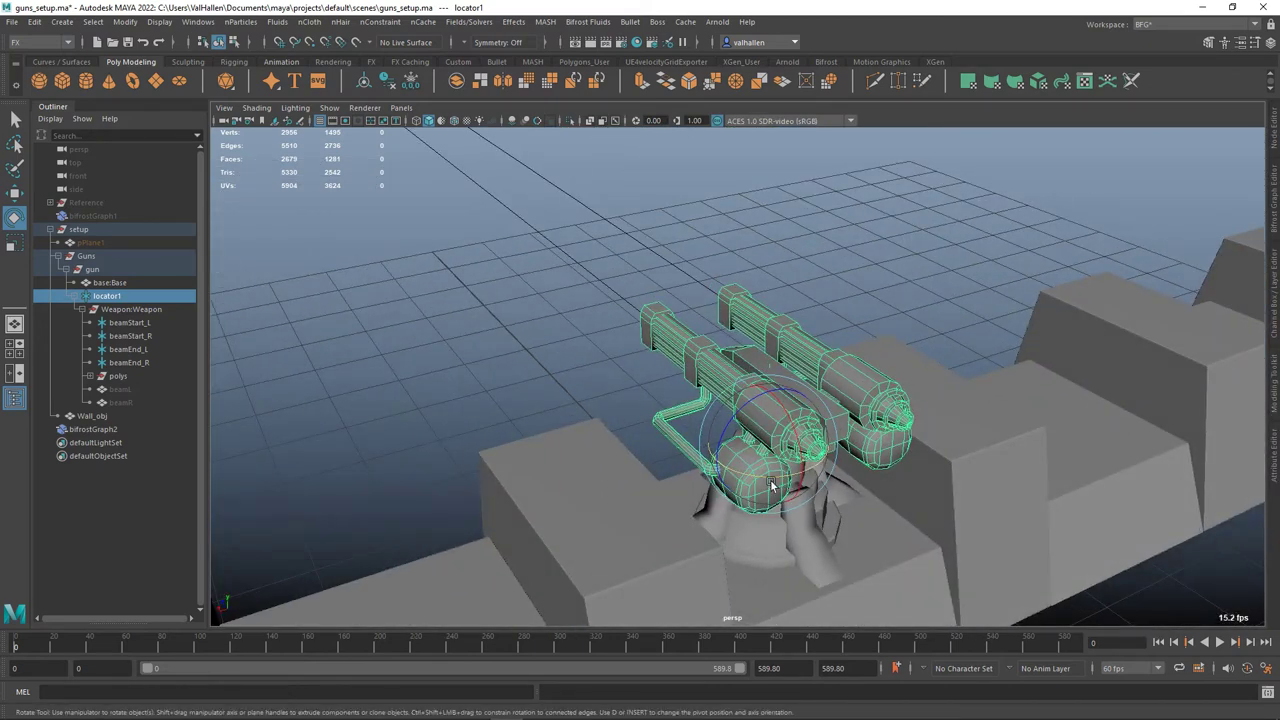
mouse_move(769, 485)
left_mouse_down()
mouse_move(748, 482)
mouse_move(766, 480)
left_mouse_up()
scroll(655, 440, "down", 5)
left_click_drag(655, 440, 895, 295, "alt")
- Undo the test rotations of locator1
key("ctrl+z")
key("ctrl+z")
key("ctrl+z")
key("ctrl+z")
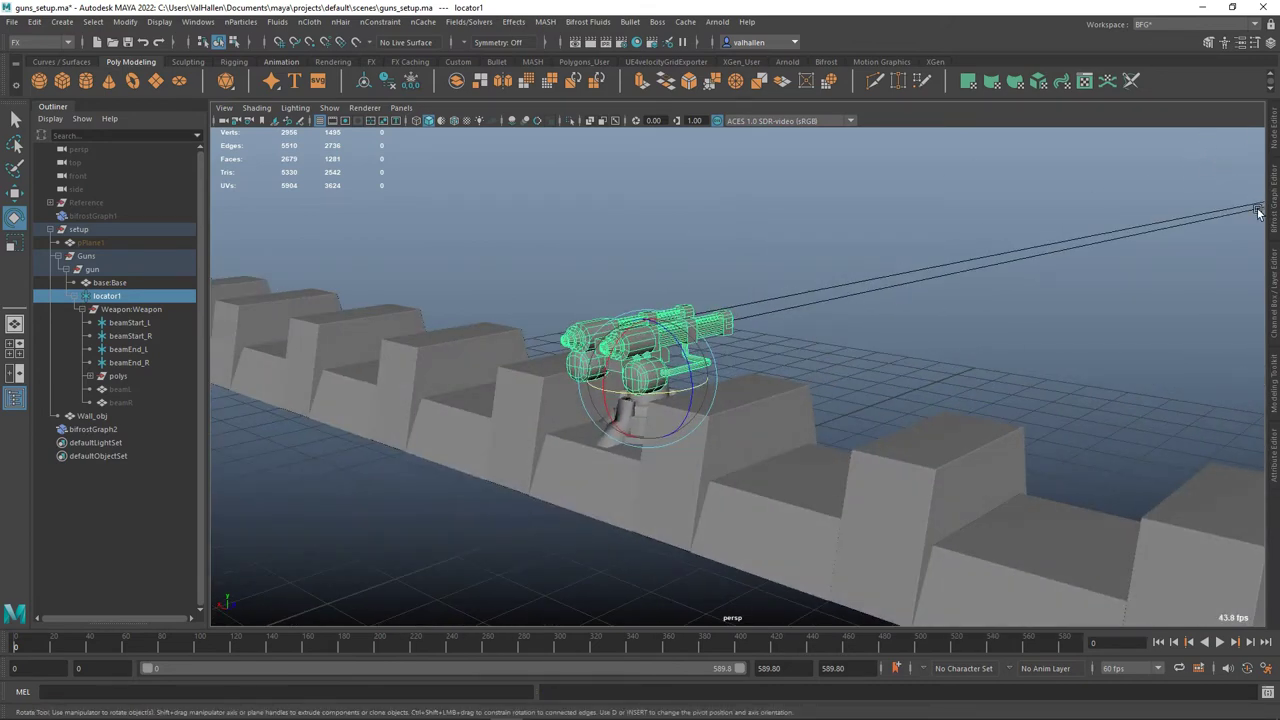
- Group the two build_array and two construct_strands nodes into a compound named beam_display in the Bifrost Graph Editor
left_click(1273, 199)
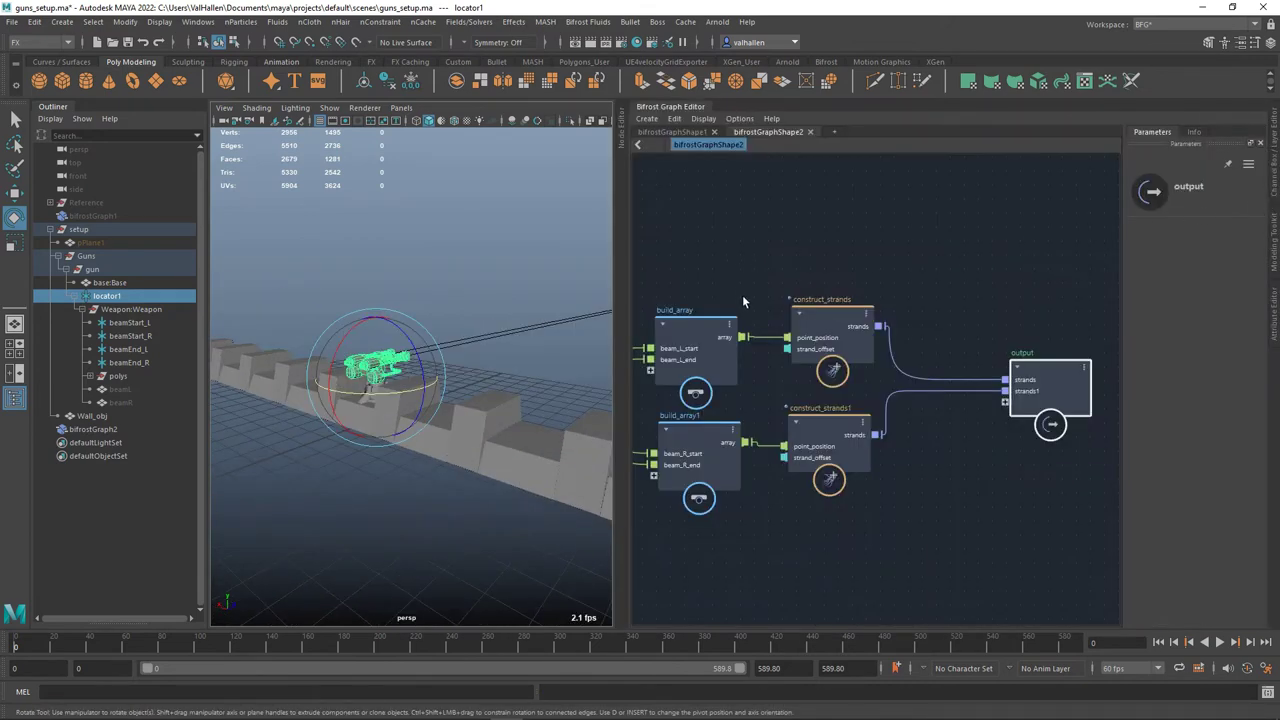
scroll(857, 263, "down", 6)
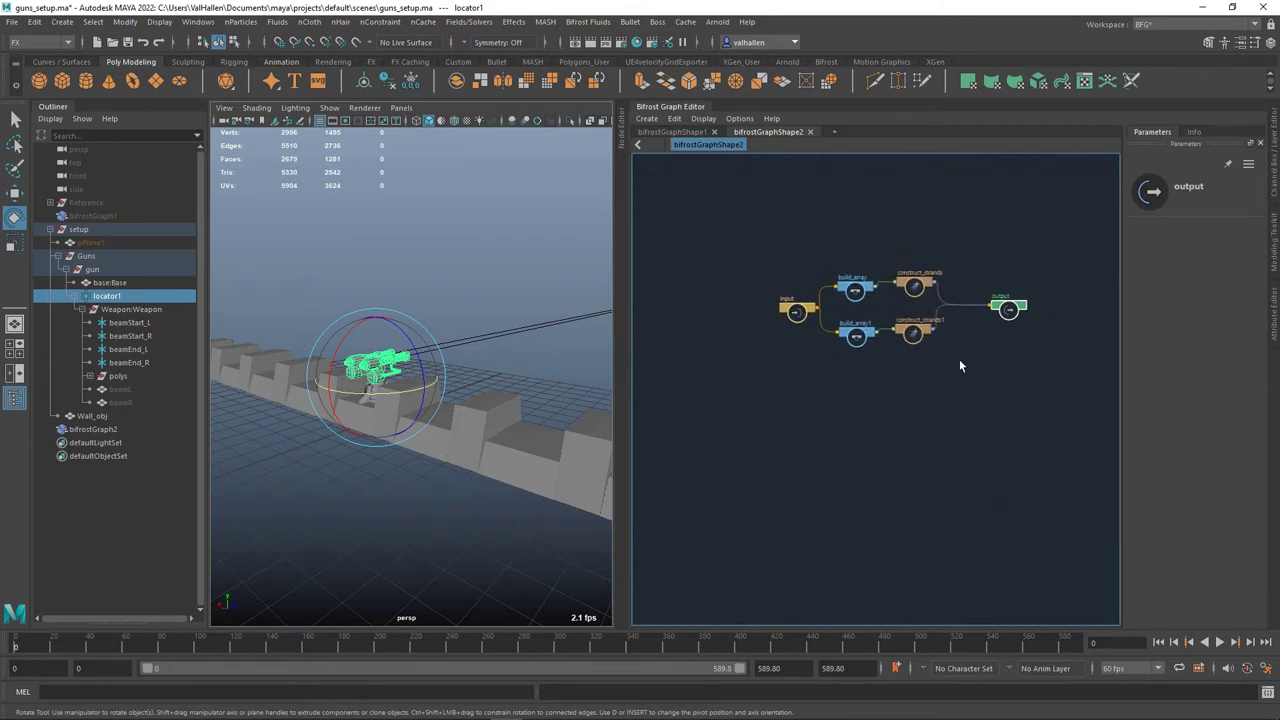
left_click_drag(796, 311, 700, 306)
left_click_drag(790, 248, 964, 407)
key("ctrl+g")
left_click_drag(886, 316, 782, 308)
middle_click_drag(782, 308, 803, 340, "alt")
scroll(803, 340, "down", 1)
key("F2")
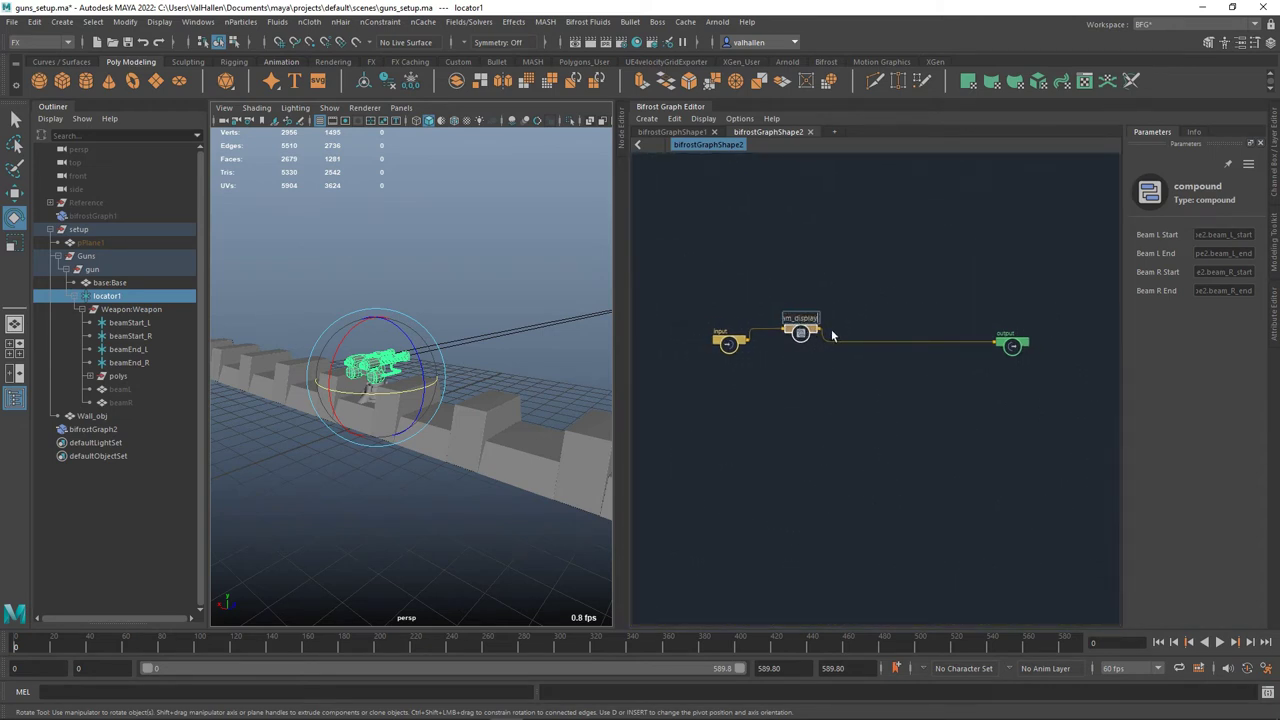
- Space the input node and the beam_display compound farther apart
scroll(836, 358, "up", 3)
middle_click_drag(809, 354, 846, 368, "alt")
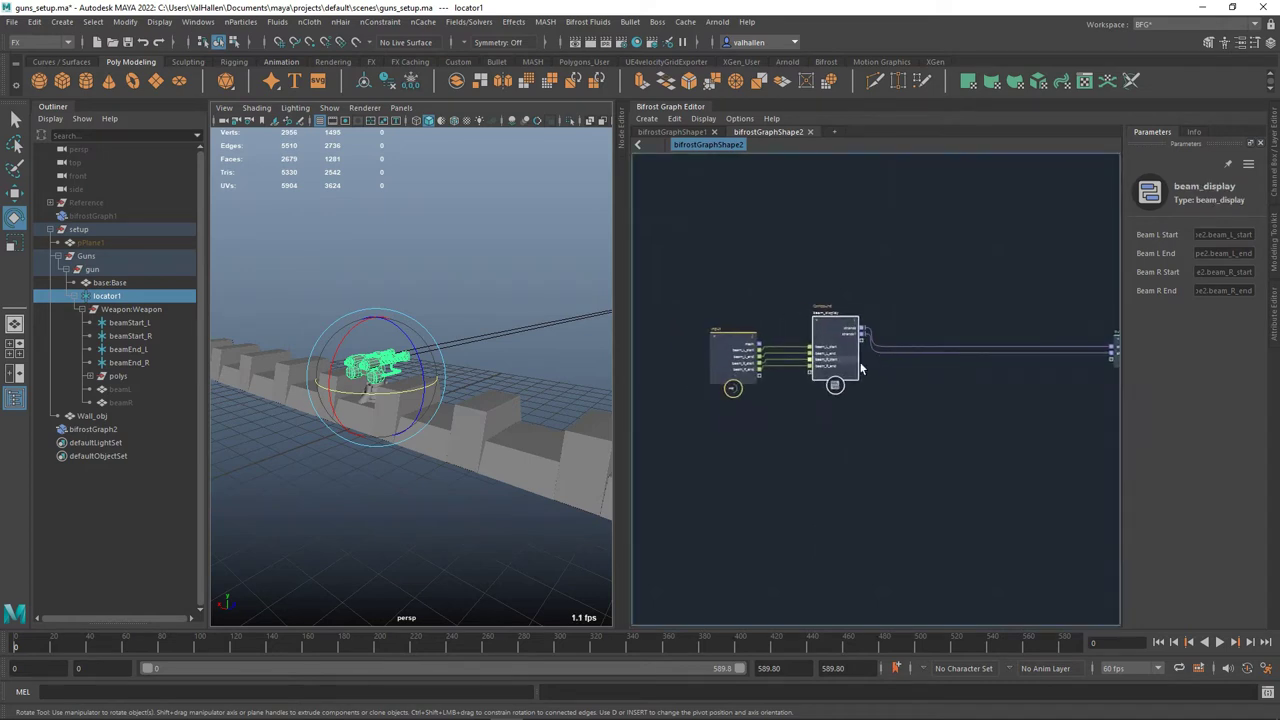
left_click_drag(746, 368, 722, 360)
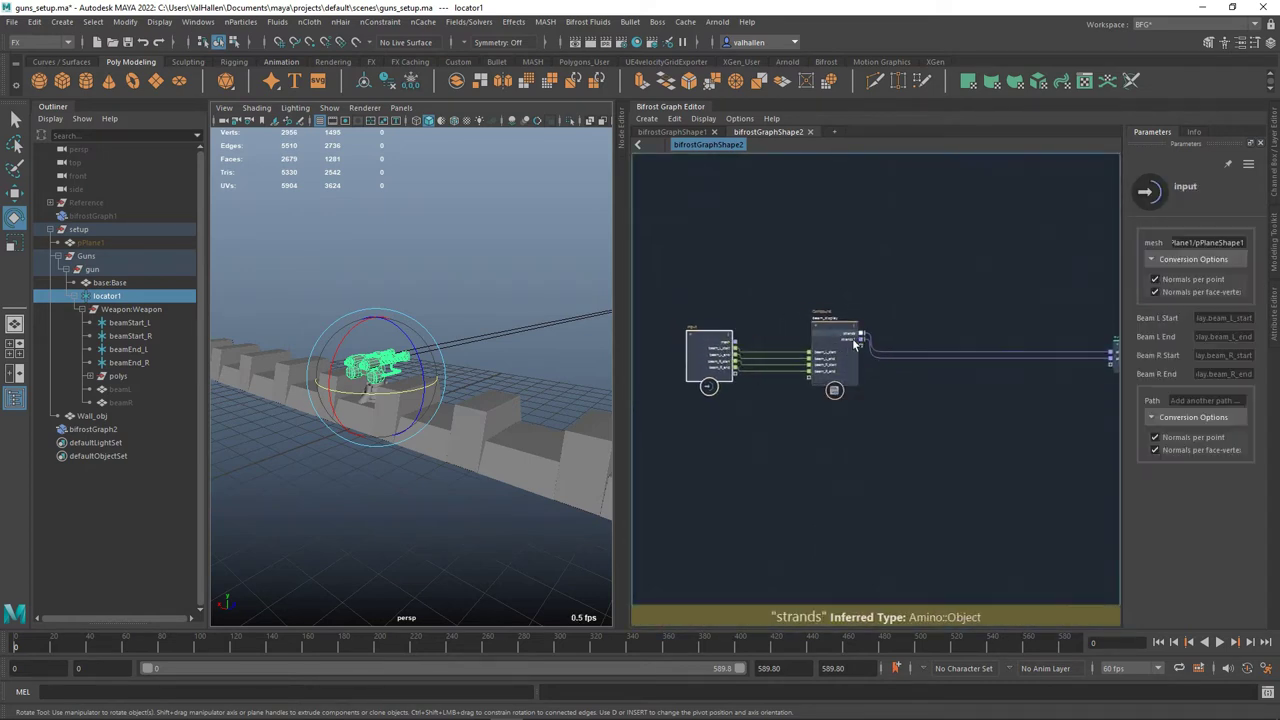
left_click_drag(839, 346, 858, 330)
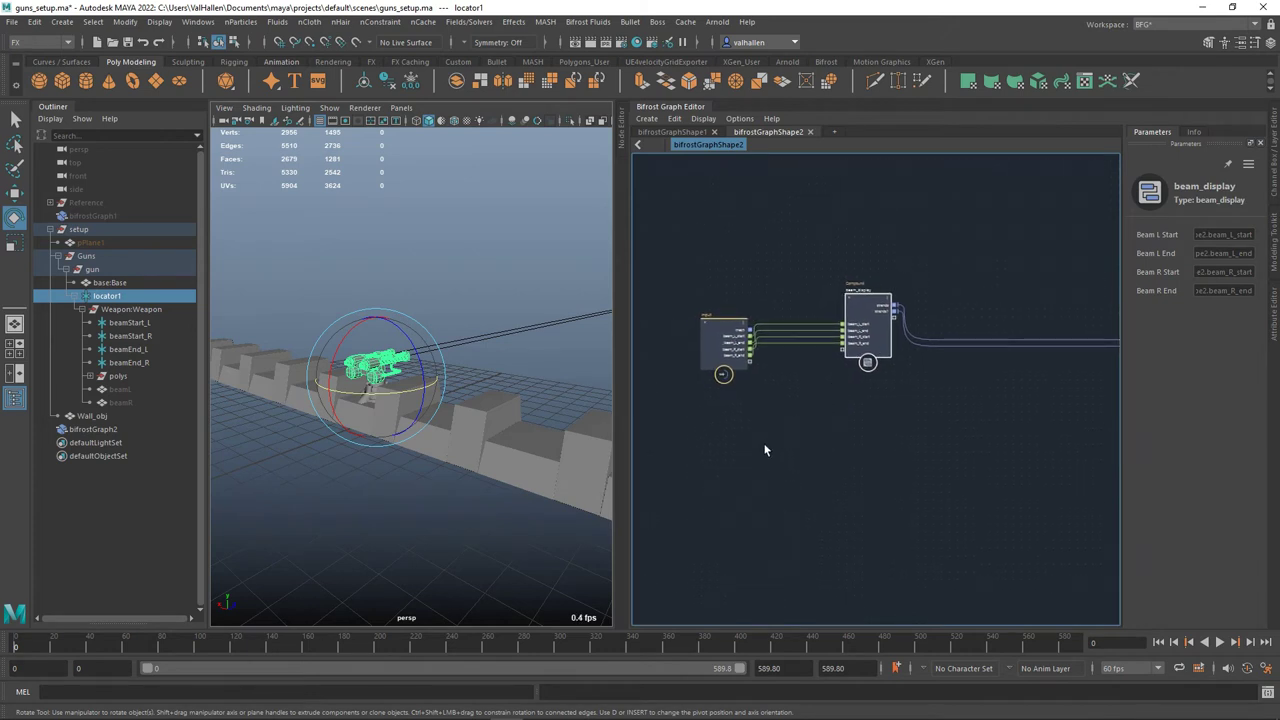
- Add a create_mesh_plane node and place it below the input node
key("Tab")
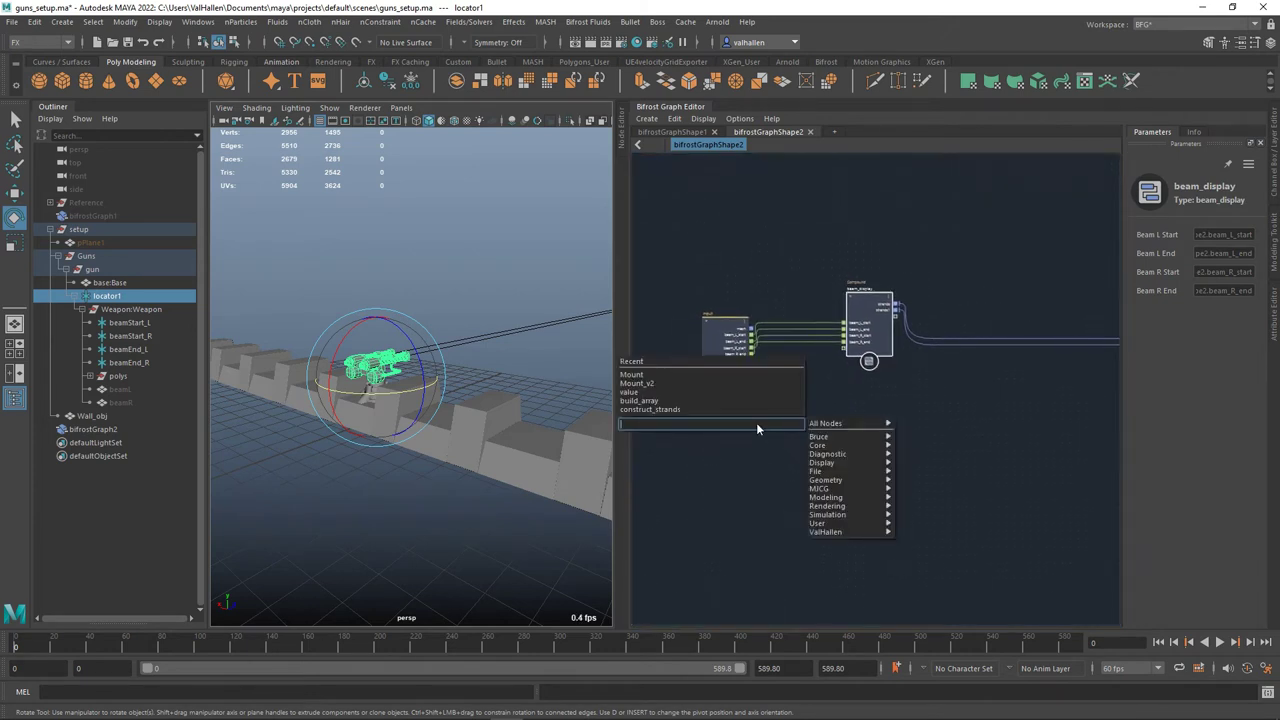
type("create")
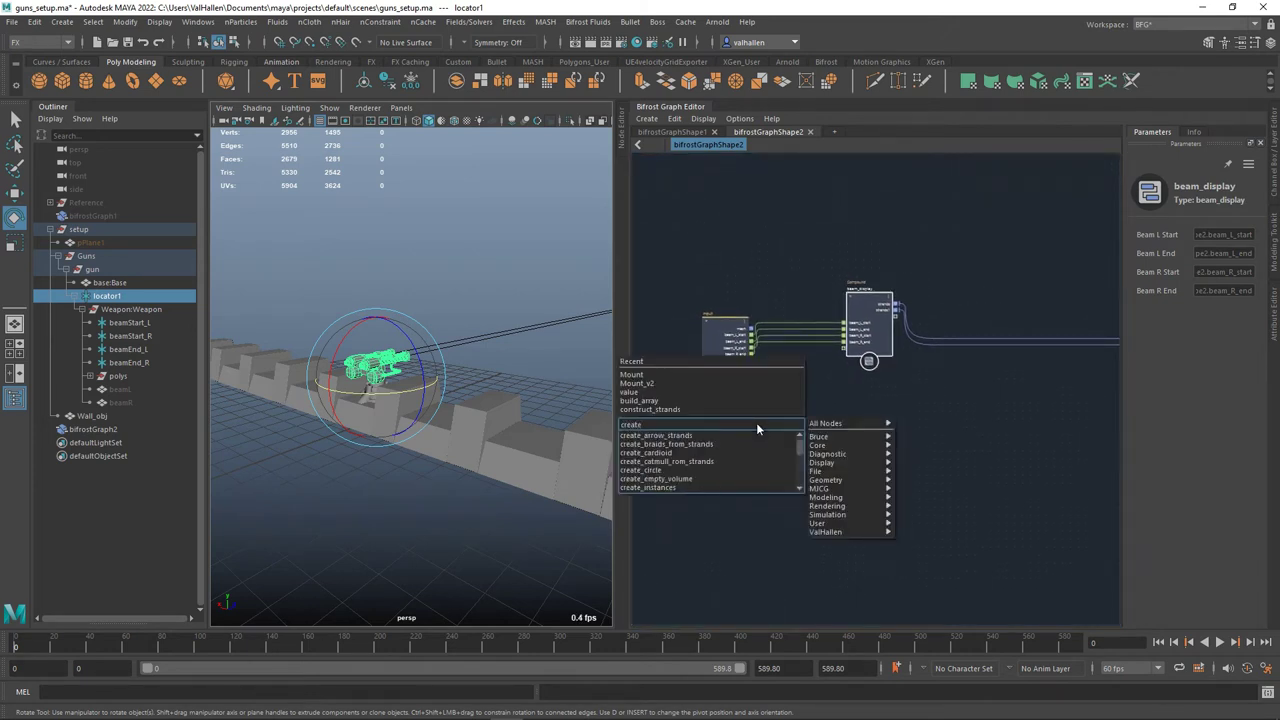
type("_mesh")
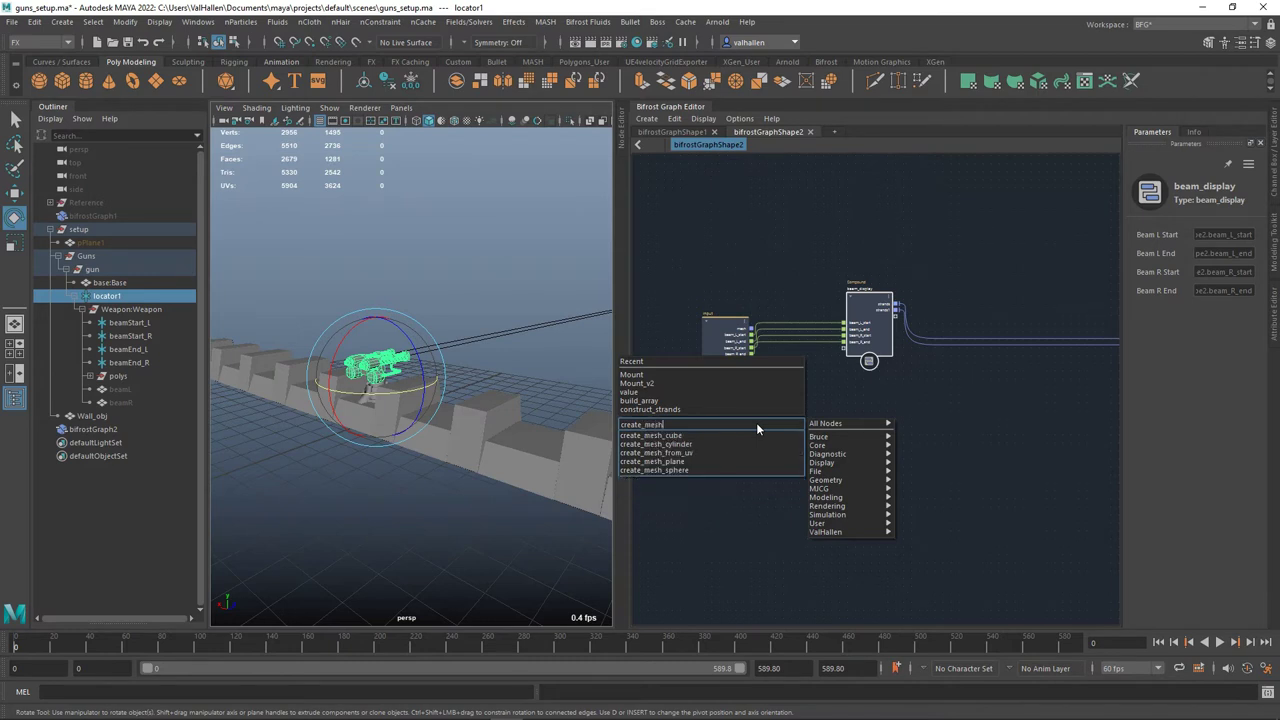
key("Down")
key("Down")
key("Down")
key("Down")
key("Return")
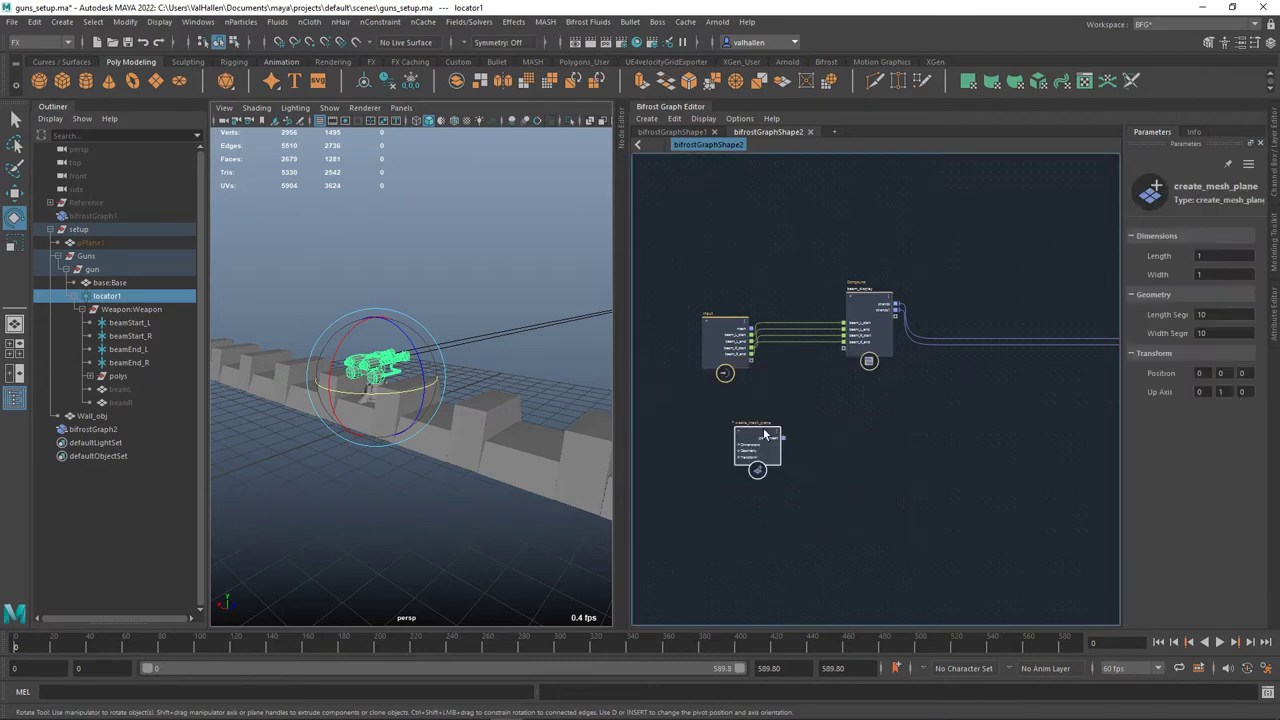
left_click_drag(765, 438, 733, 415)
- Add a terminal node and place it well apart from create_mesh_plane, below the beam_display connections
middle_click_drag(855, 435, 836, 437, "alt")
key("Tab")
type("t")
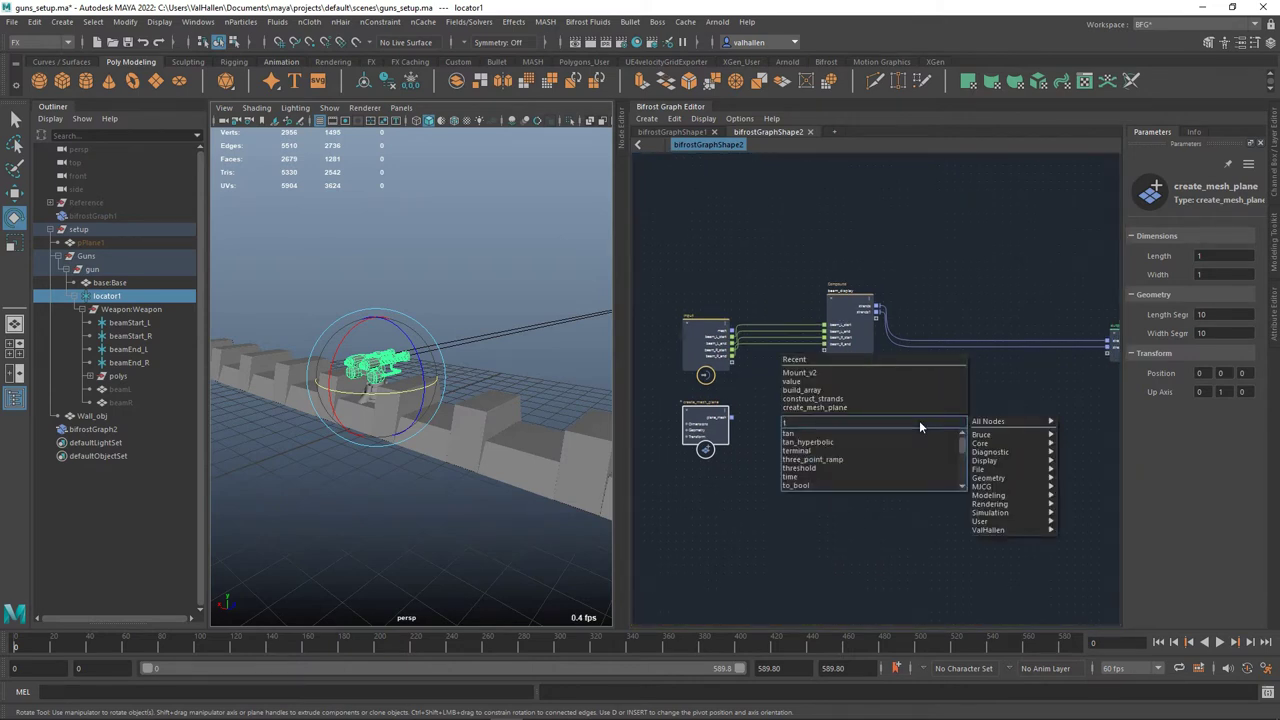
key("Down")
key("Down")
key("Down")
key("Return")
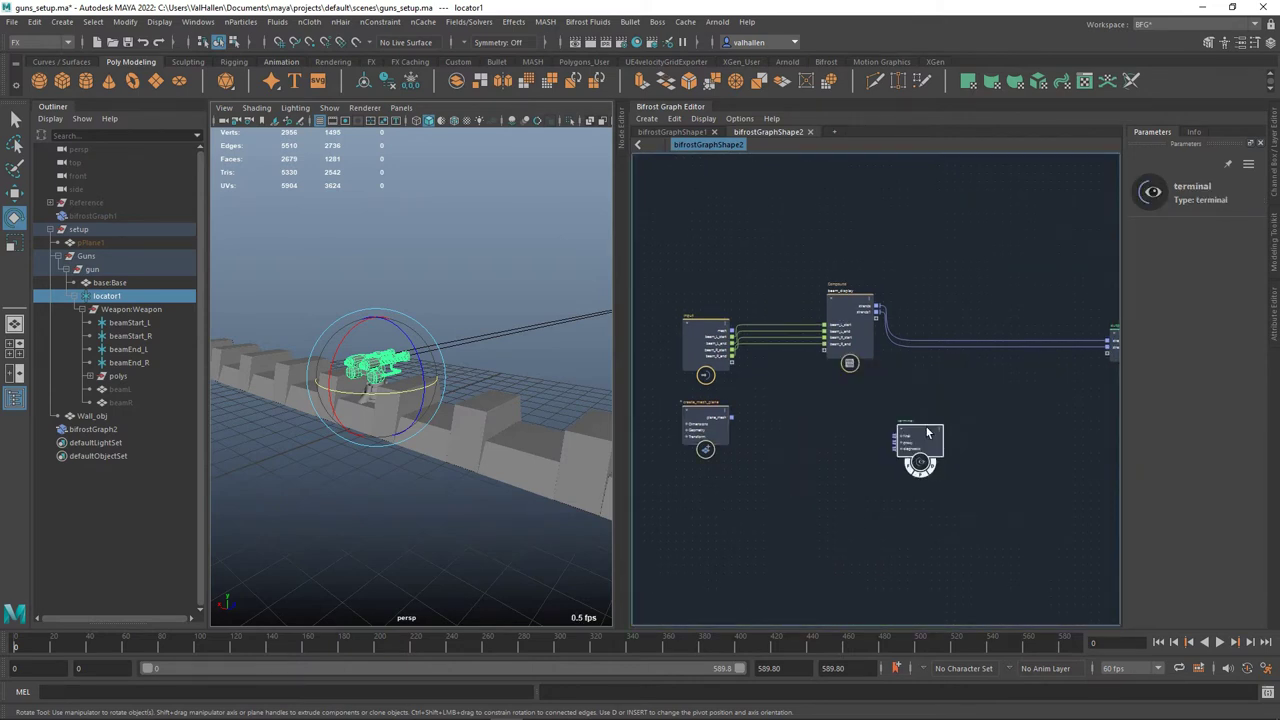
left_click_drag(945, 445, 993, 437)
middle_click_drag(998, 392, 1048, 380, "alt")
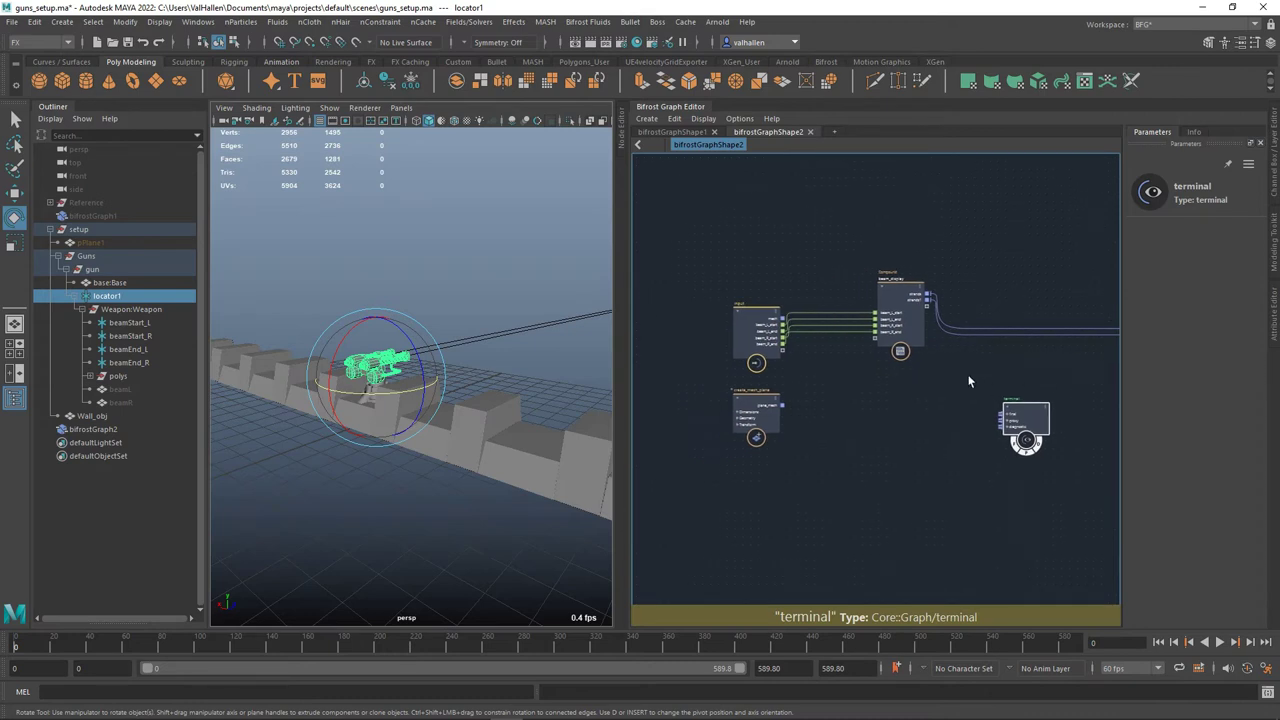
- Select the beam strands in the viewport and move the output and terminal nodes closer to beam_display
middle_click_drag(968, 381, 958, 393)
left_click_drag(518, 308, 528, 352)
middle_click_drag(1112, 386, 983, 414, "alt")
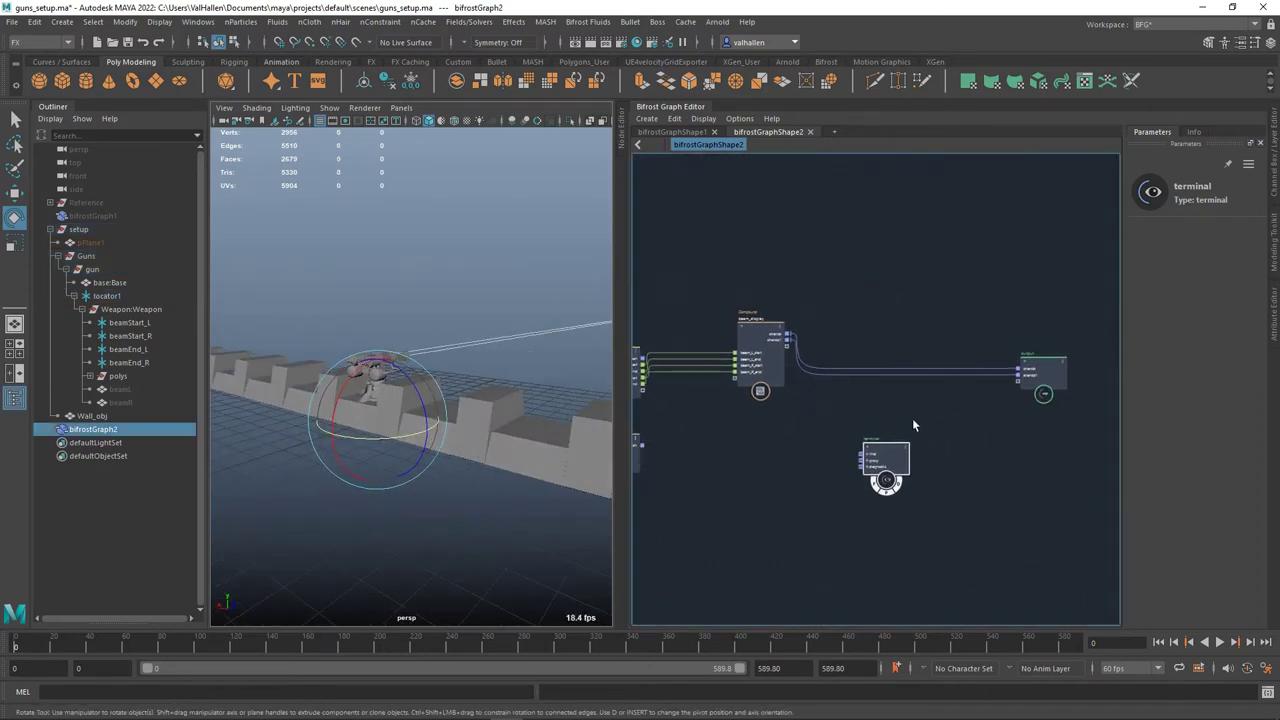
left_click_drag(1045, 369, 876, 334)
middle_click_drag(845, 368, 918, 357, "alt")
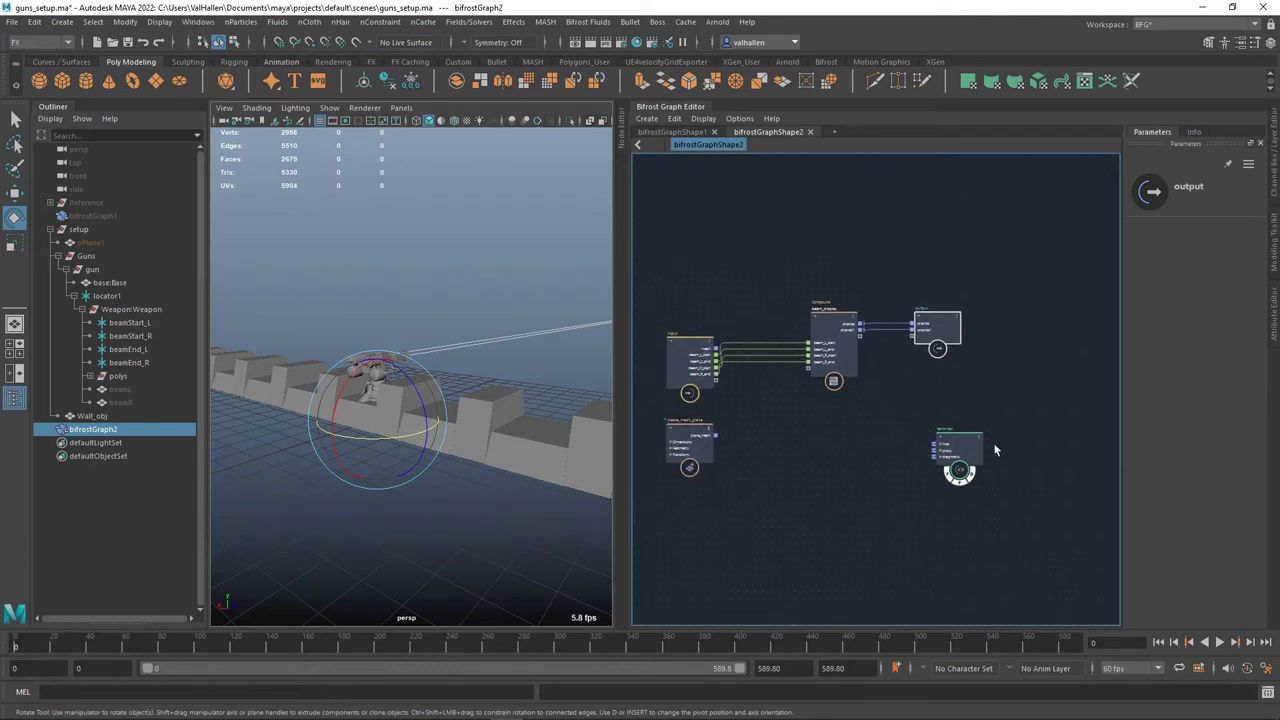
left_click_drag(954, 452, 893, 445)
middle_click_drag(779, 459, 802, 447, "alt")
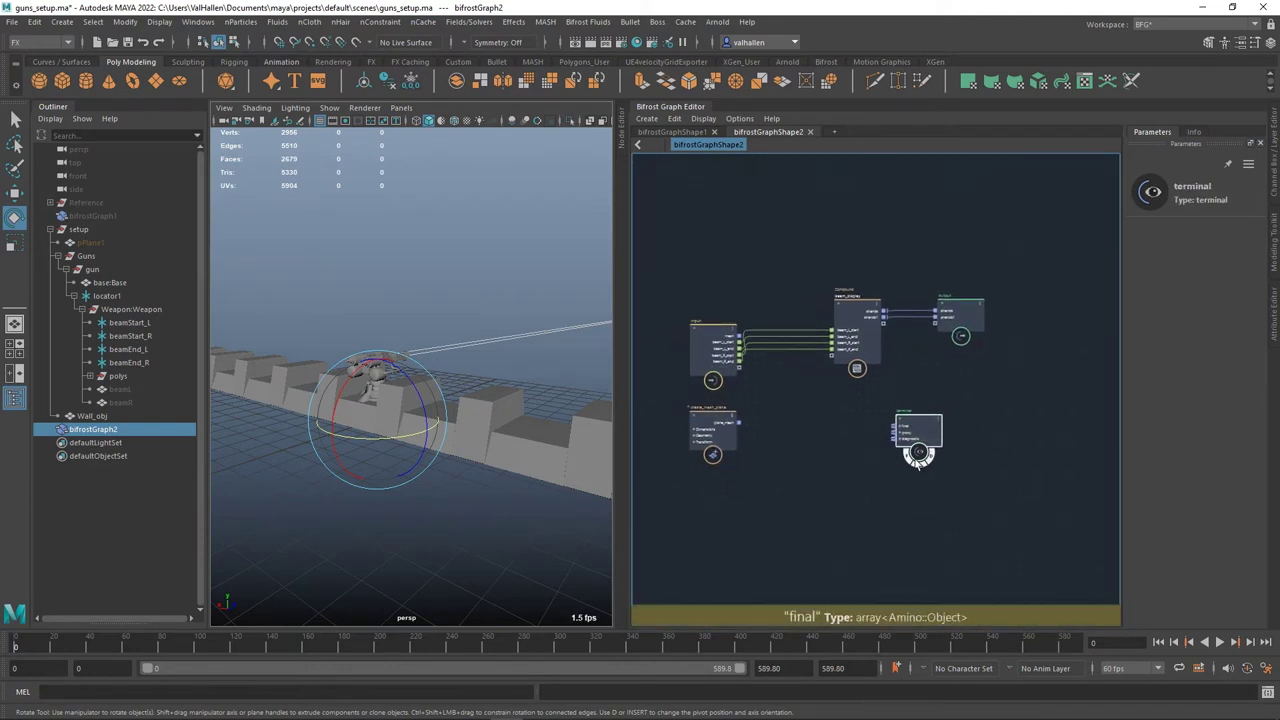
- Connect create_mesh_plane's plane_mesh to the terminal's proxy input and leave only proxy display enabled
scroll(789, 420, "up", 5)
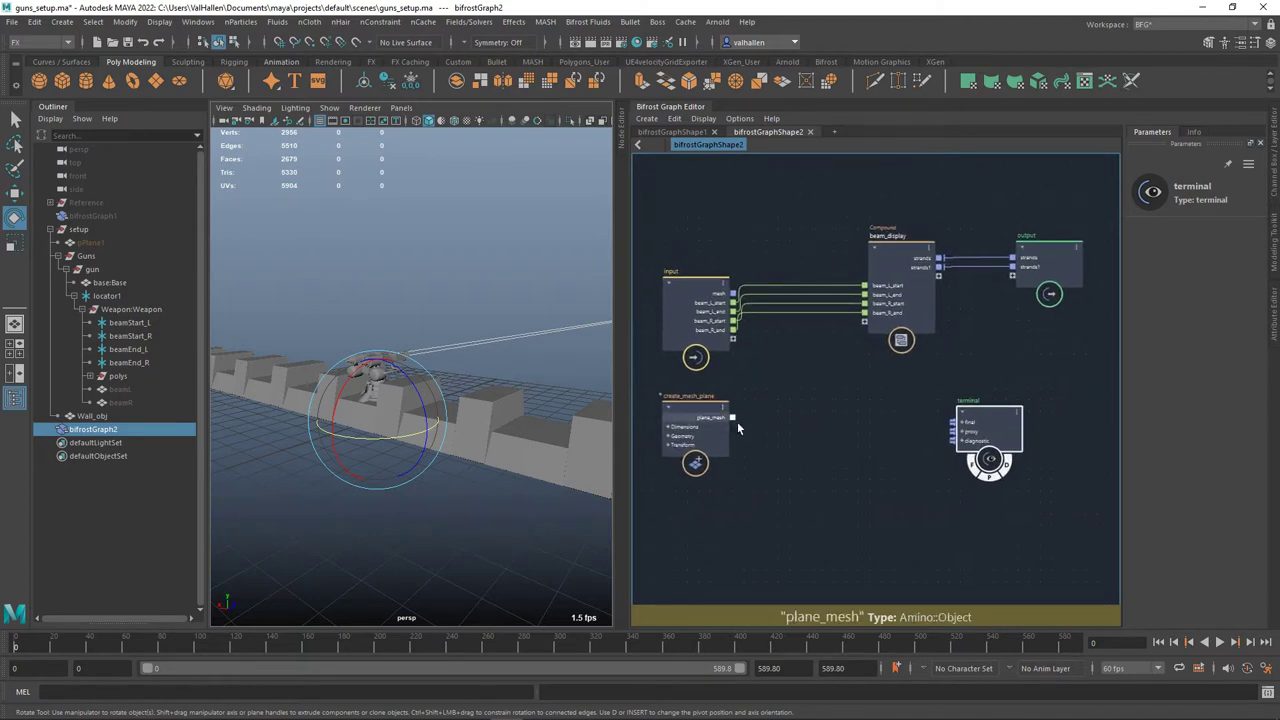
left_click_drag(733, 418, 952, 431)
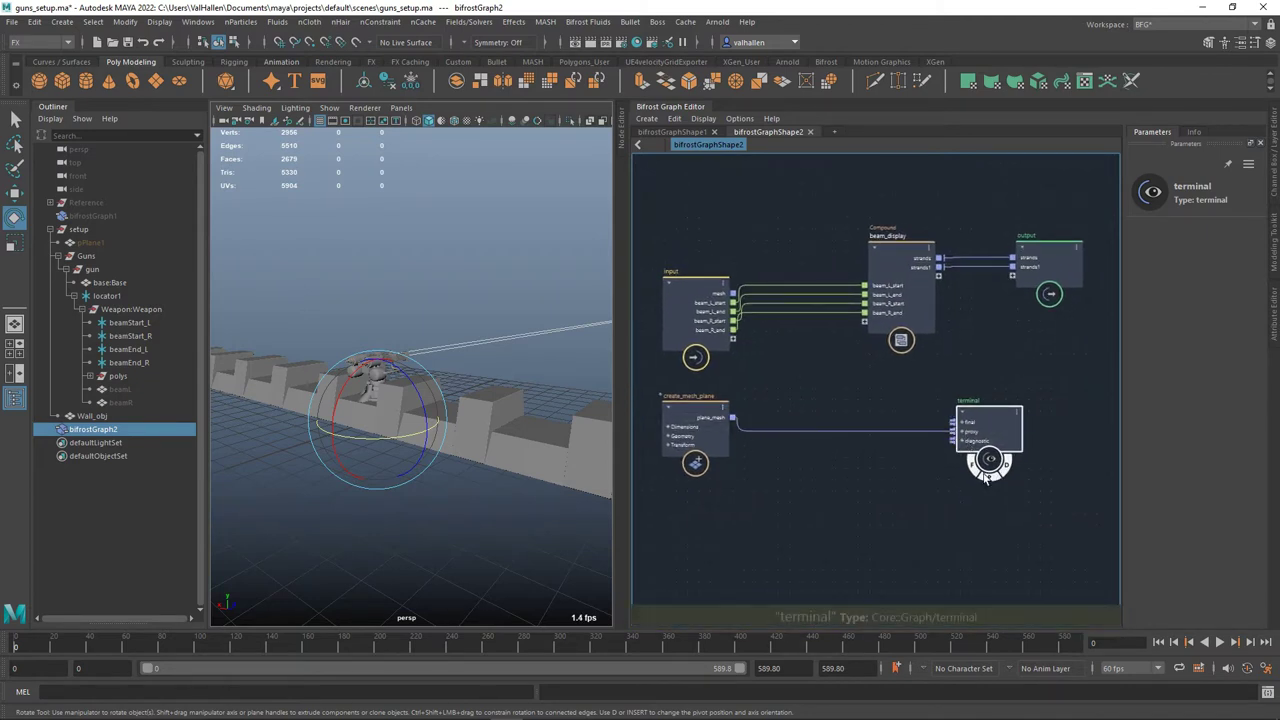
- Set create_mesh_plane's length and width to 100, both segment counts to 50, and its Z position to 45
left_click(705, 423)
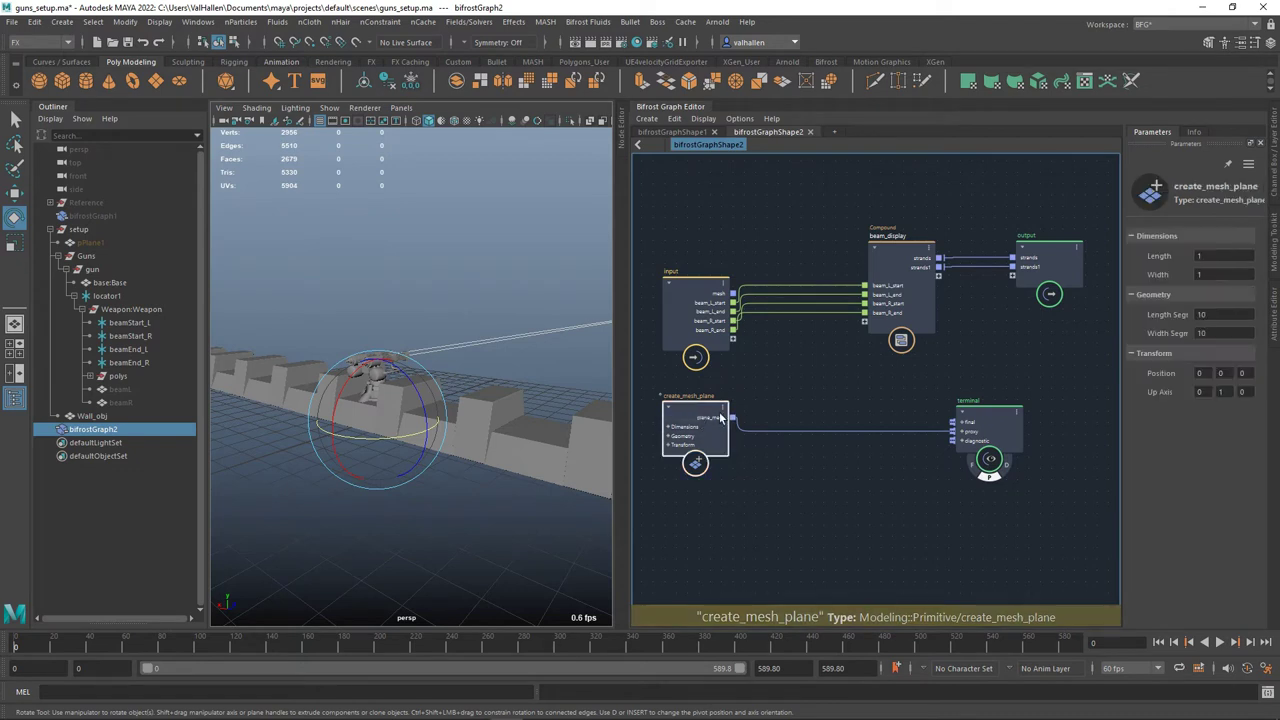
left_click(1215, 256)
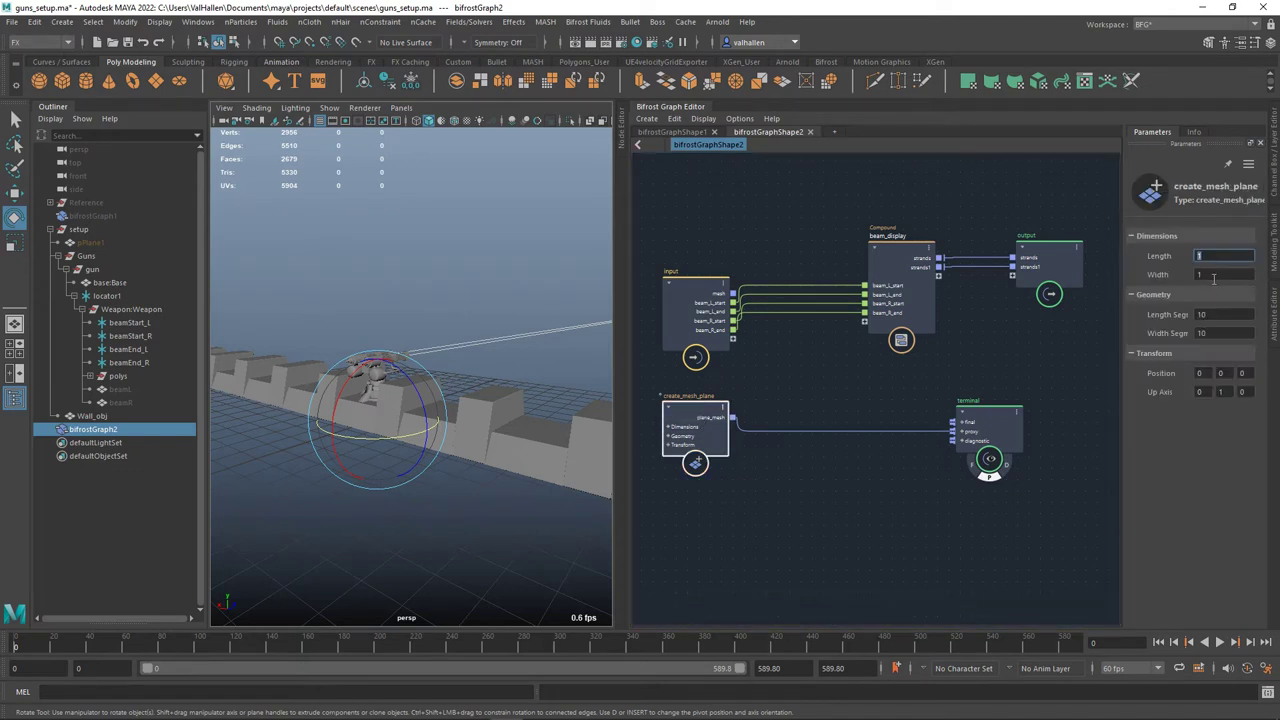
type("100")
key("Tab")
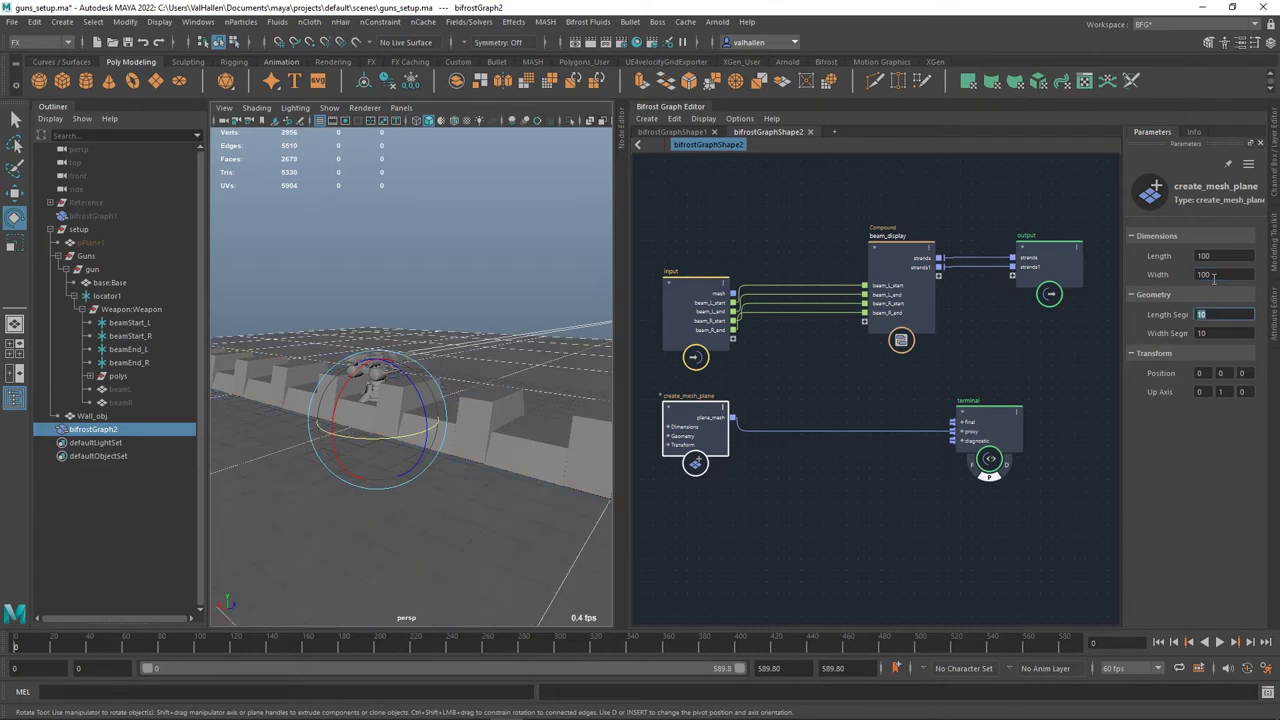
type("50")
key("Tab")
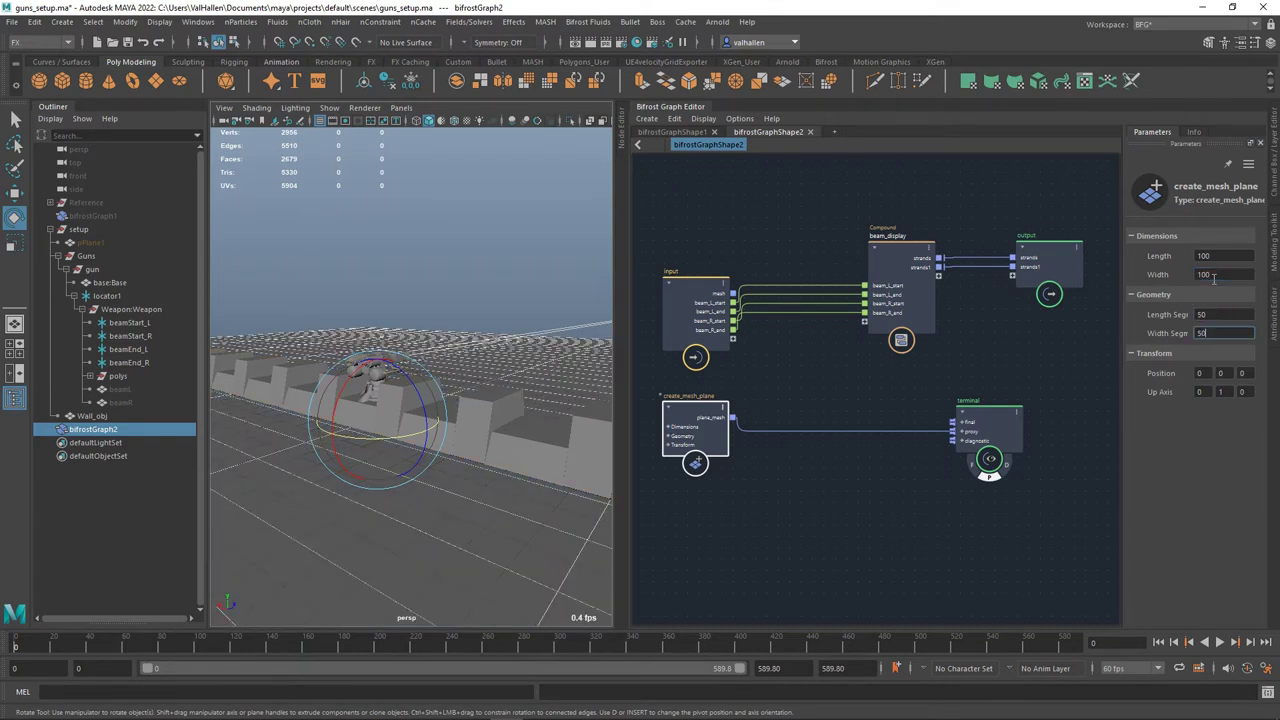
type("50")
key("Tab")
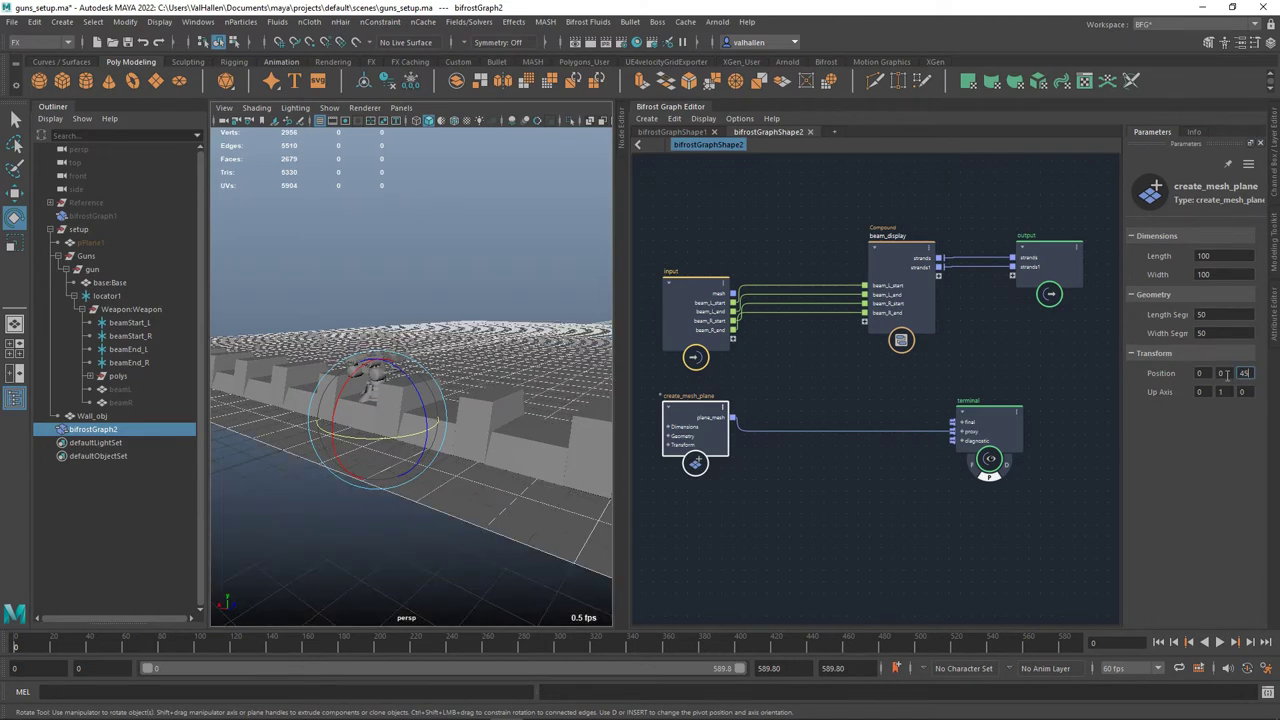
left_click_drag(250, 360, 451, 376, "alt")
left_click(513, 287)
left_click_drag(513, 290, 360, 314, "alt")
left_click(478, 326)
middle_click_drag(859, 498, 860, 494, "alt")
left_click(833, 380)
key("Tab")
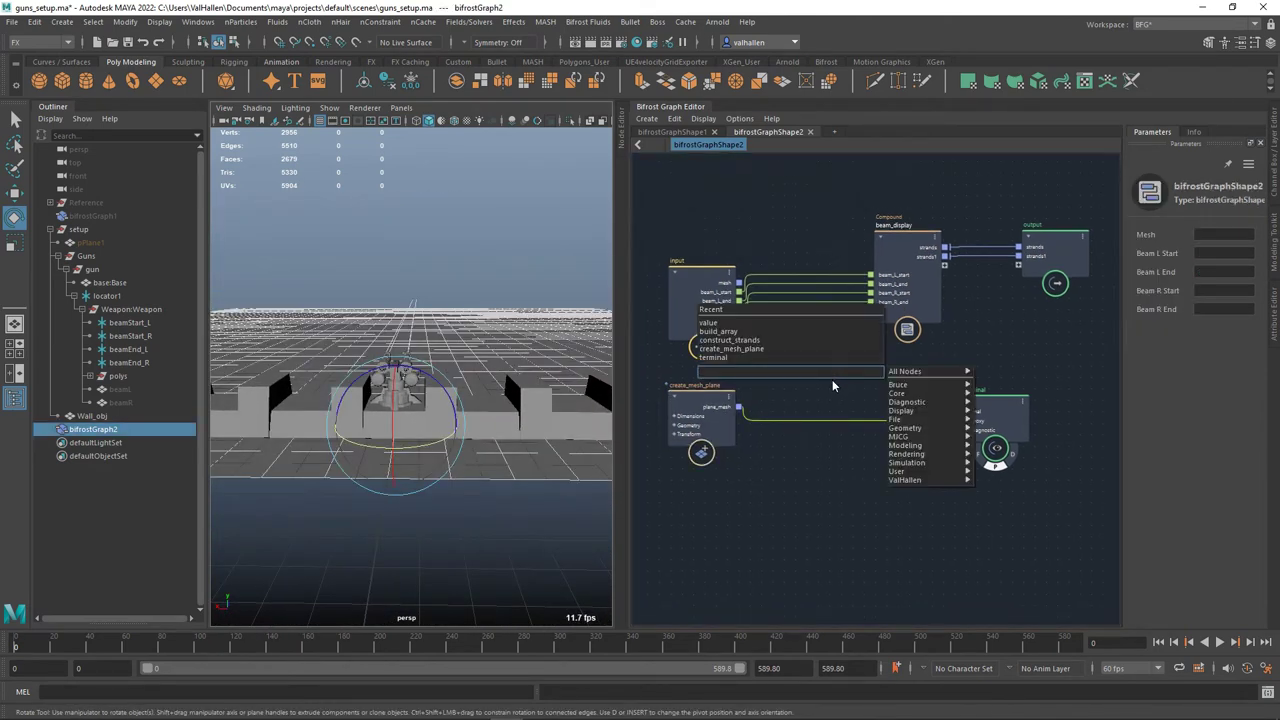
key("Escape")
- Move create_mesh_plane aside and add a pono node fed by its plane_mesh output
left_click_drag(723, 415, 690, 425)
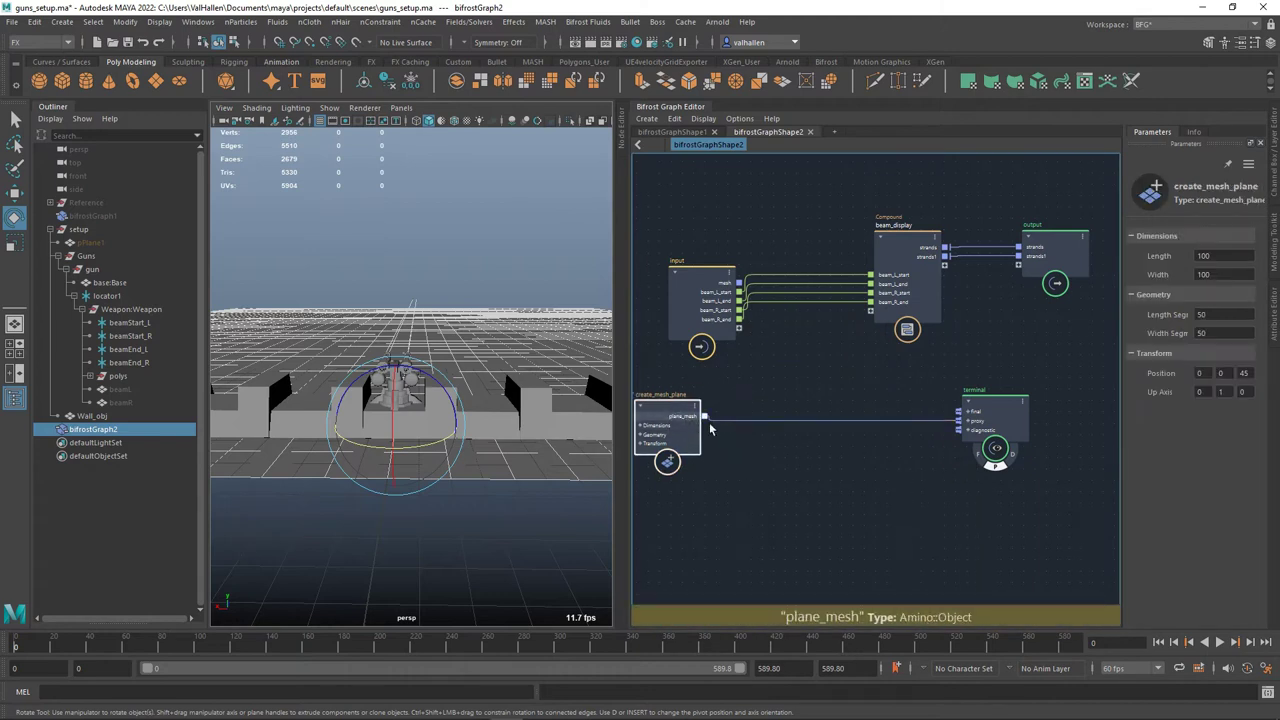
left_click_drag(755, 468, 748, 461)
type("pono")
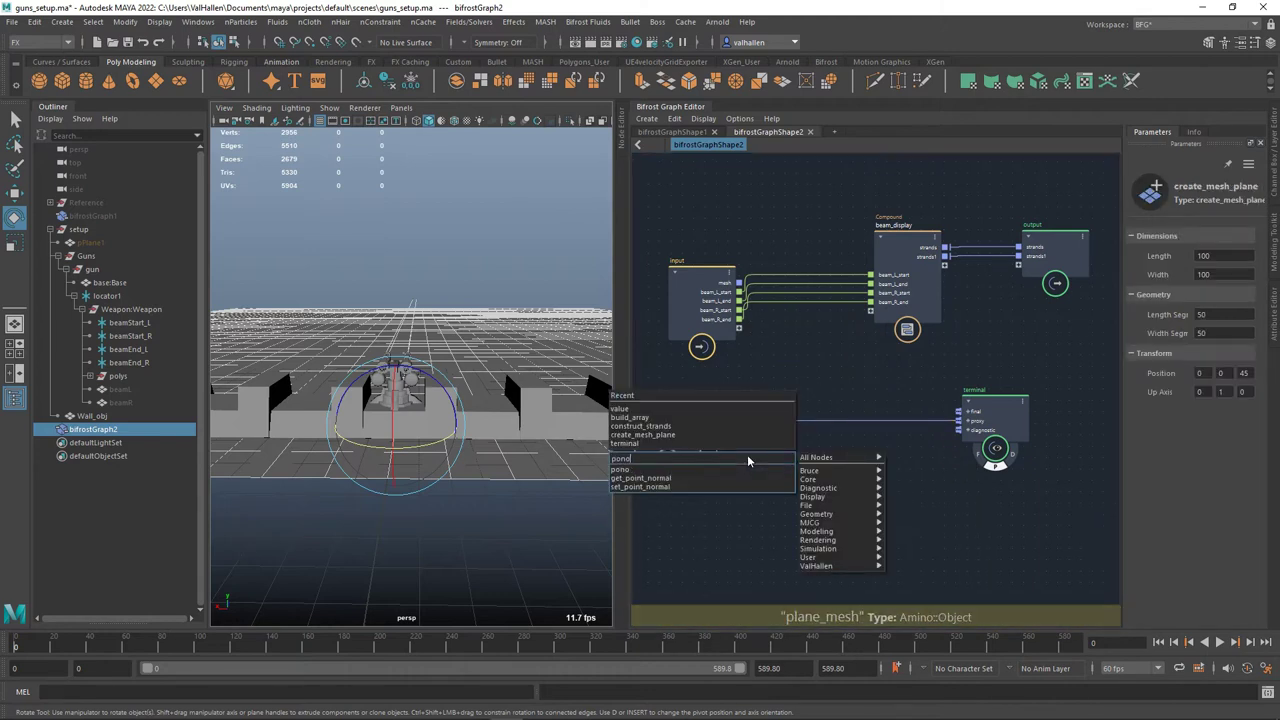
key("Return")
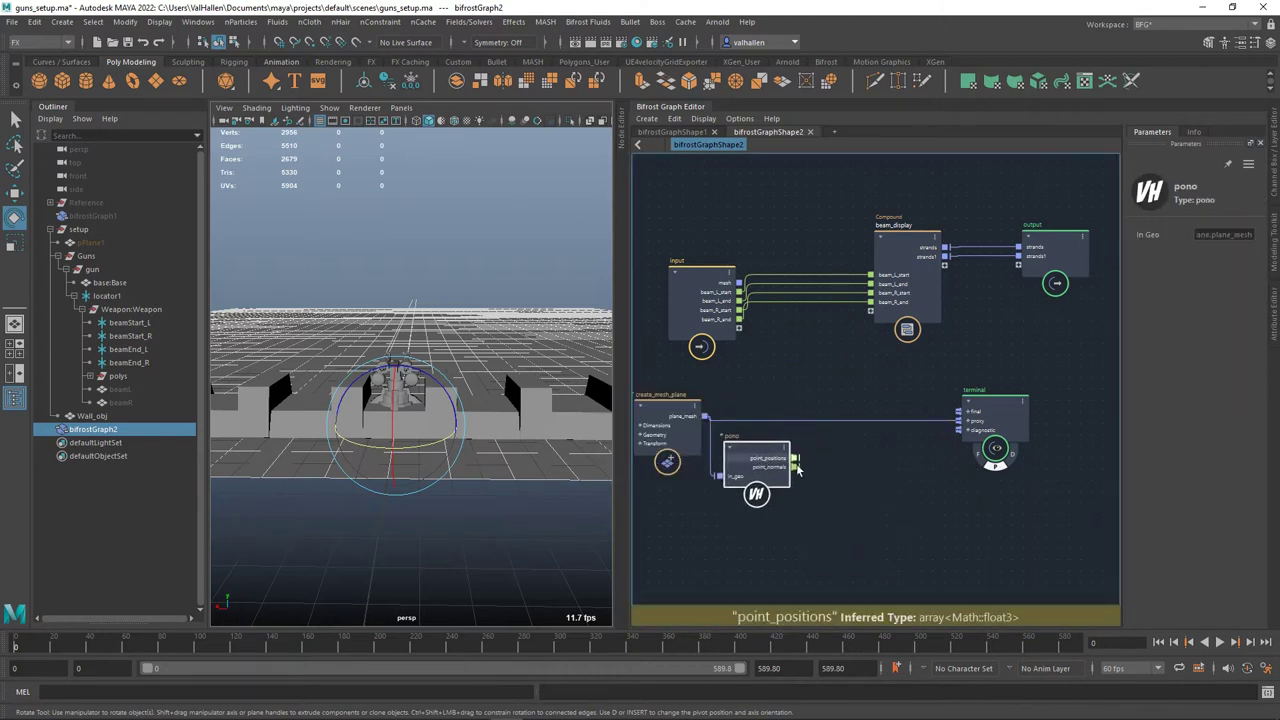
- Add a fractal_noise node beside pono and connect pono's point_positions to its position input
left_click_drag(804, 466, 846, 490)
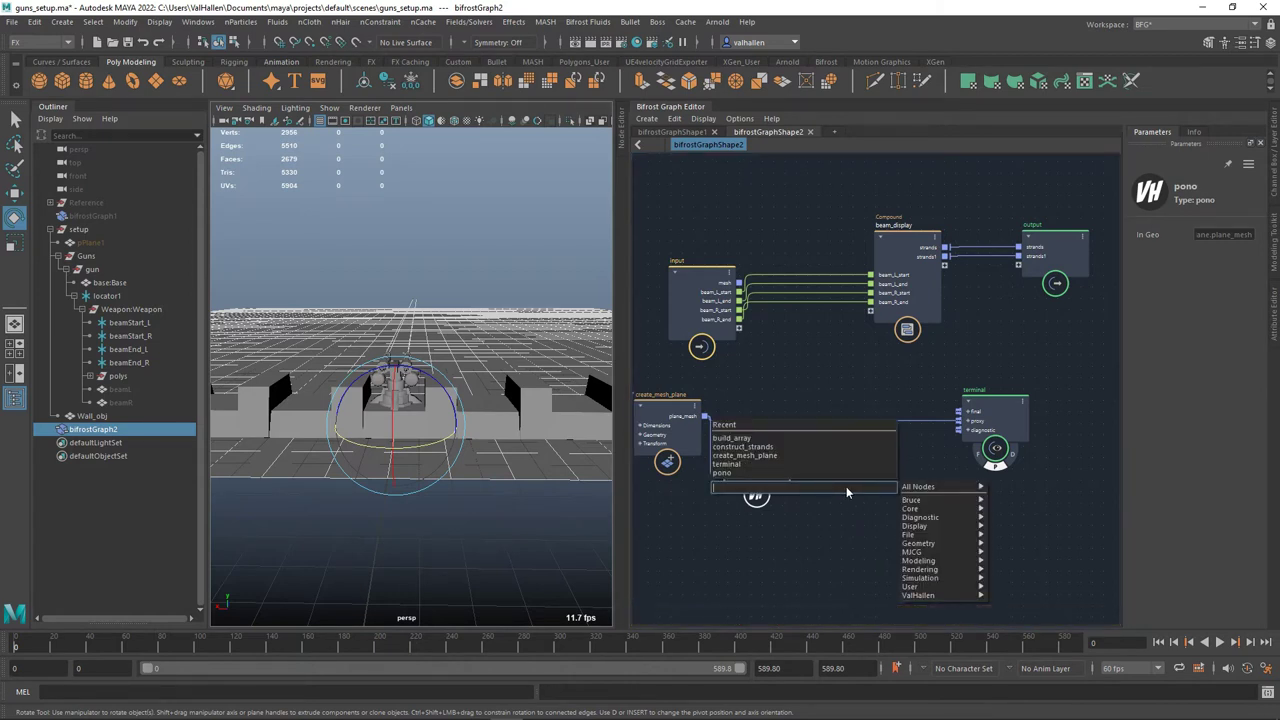
type("fractal")
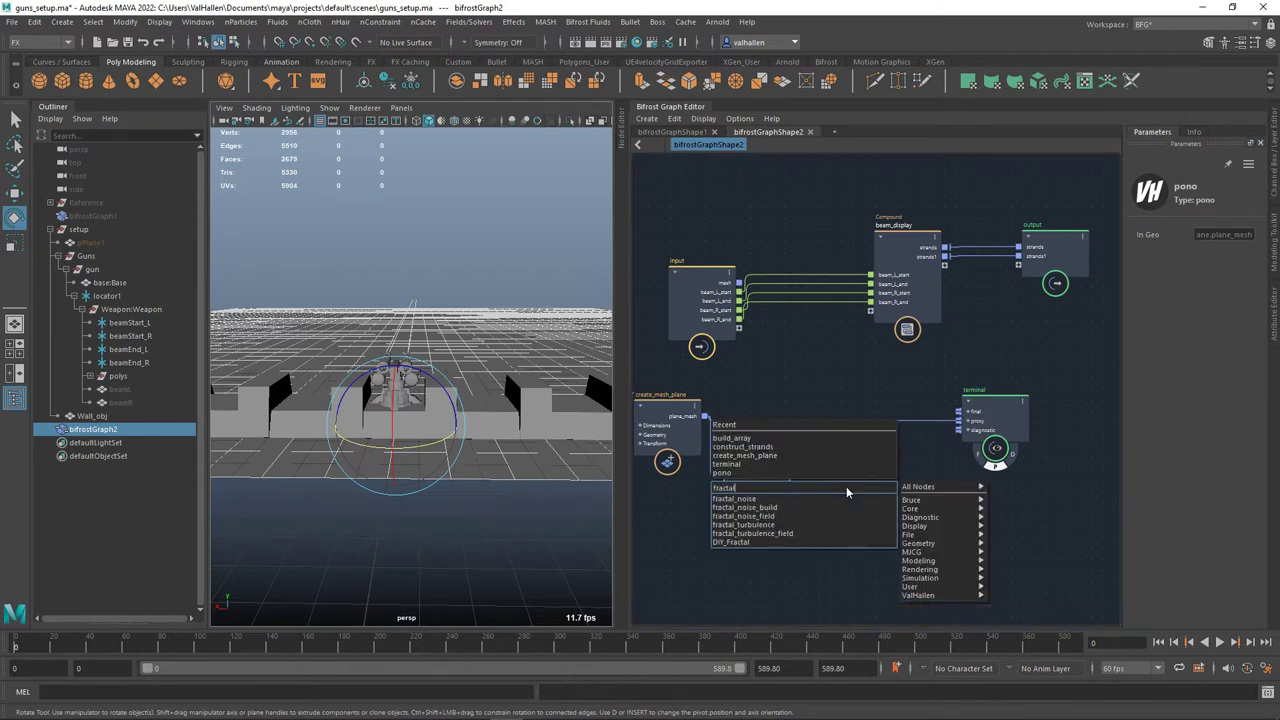
left_click(756, 499)
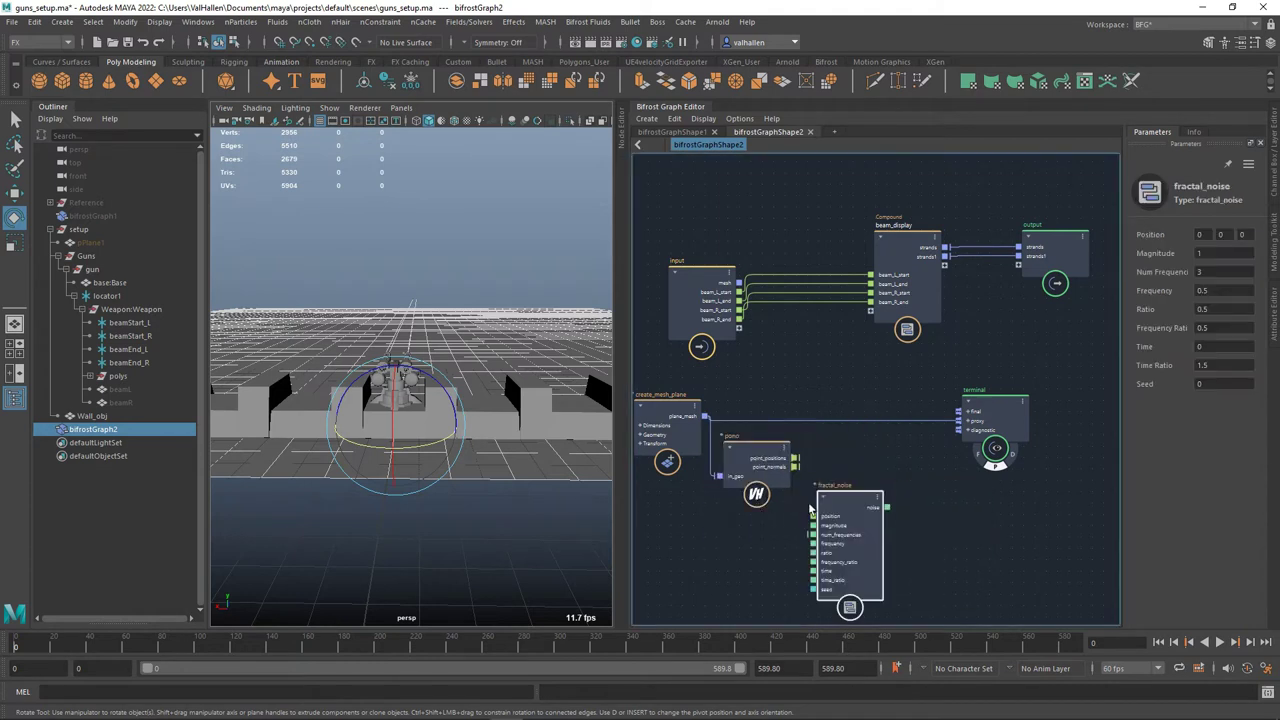
middle_click_drag(862, 507, 840, 473, "alt")
left_click_drag(841, 478, 869, 476)
left_click_drag(773, 425, 819, 481)
- Move the terminal farther along the graph and add a displace_points node in front of it
middle_click_drag(936, 500, 860, 526)
left_click_drag(900, 402, 1059, 390)
key("Tab")
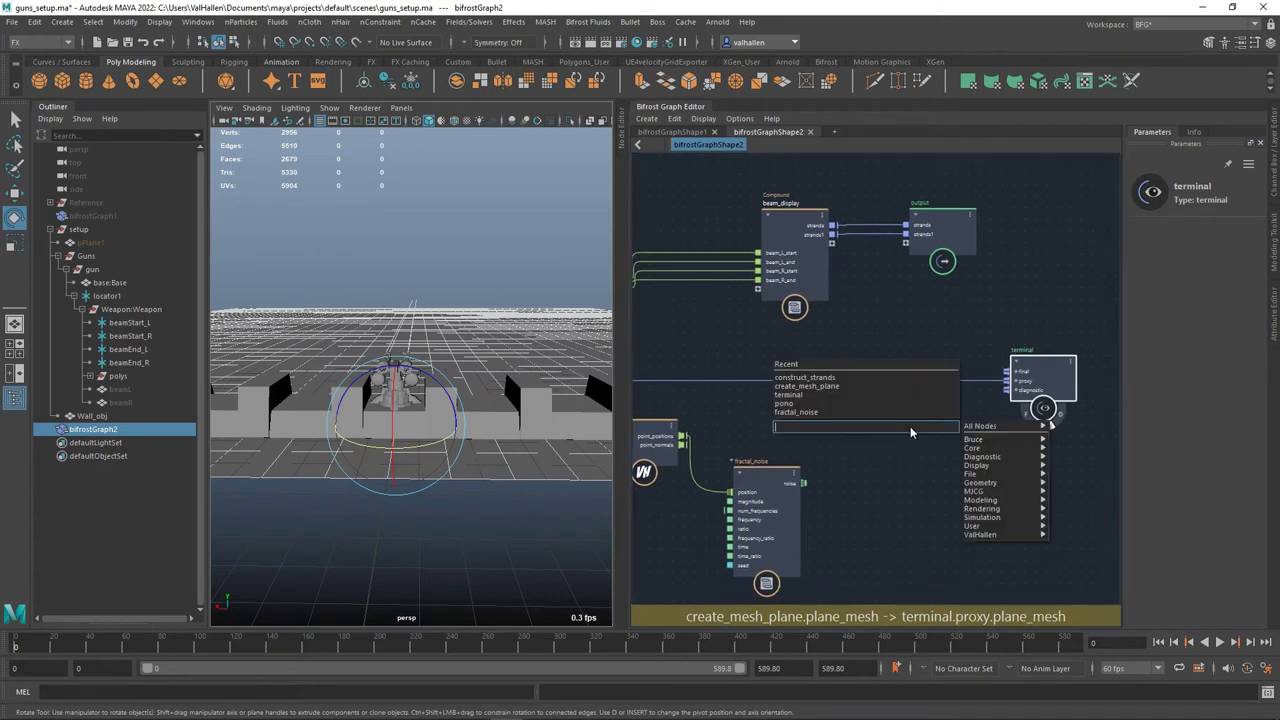
type("displace")
key("Down")
key("Return")
left_click_drag(918, 437, 917, 407)
mouse_move(781, 415)
middle_mouse_down()
mouse_move(858, 419)
mouse_move(770, 420)
middle_mouse_up()
- Route plane_mesh through displace_points into the terminal's proxy input, with the fractal noise driving the weights
left_click_drag(983, 388, 879, 435)
left_click_drag(887, 435, 887, 417)
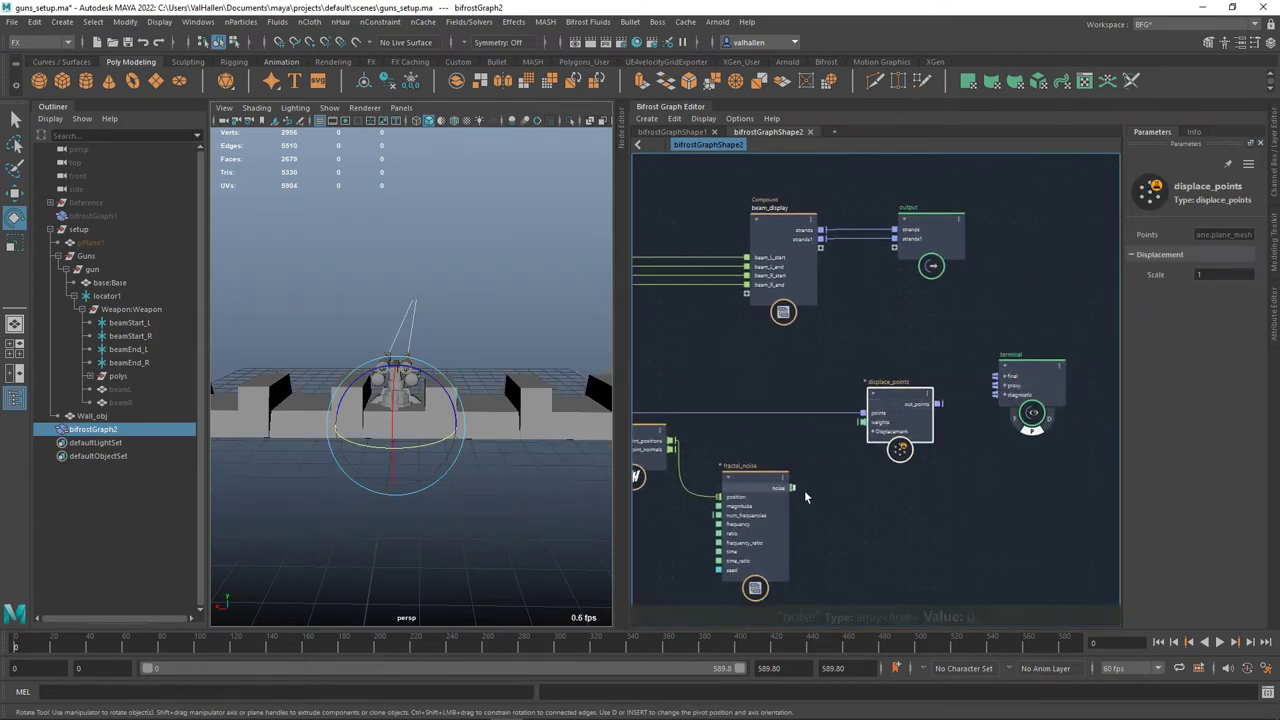
left_click_drag(795, 488, 874, 434)
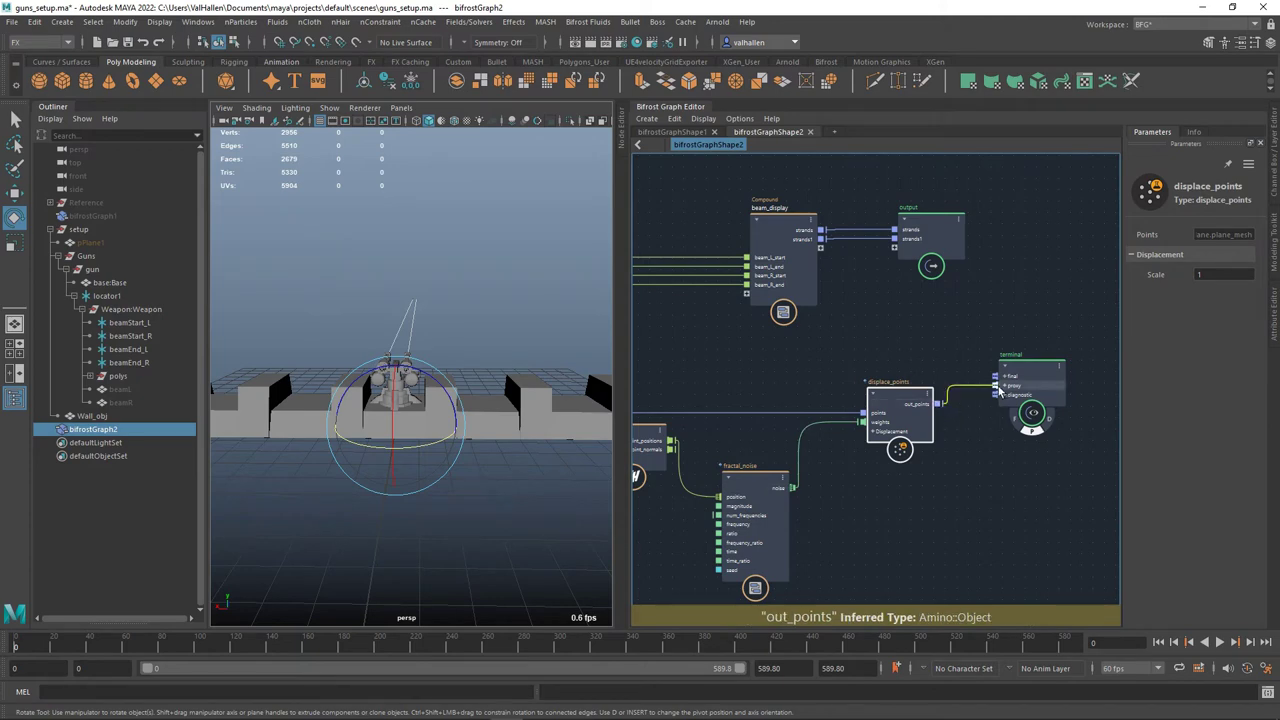
mouse_move(998, 386)
left_mouse_down()
mouse_move(982, 398)
mouse_move(998, 386)
left_mouse_up()
left_click_drag(400, 322, 426, 336, "alt")
- Set the fractal_noise frequency to 0.05
middle_click_drag(758, 467, 892, 449, "alt")
mouse_move(879, 466)
left_mouse_down()
mouse_move(857, 462)
mouse_move(863, 450)
left_mouse_up()
middle_click_drag(385, 296, 429, 362, "alt")
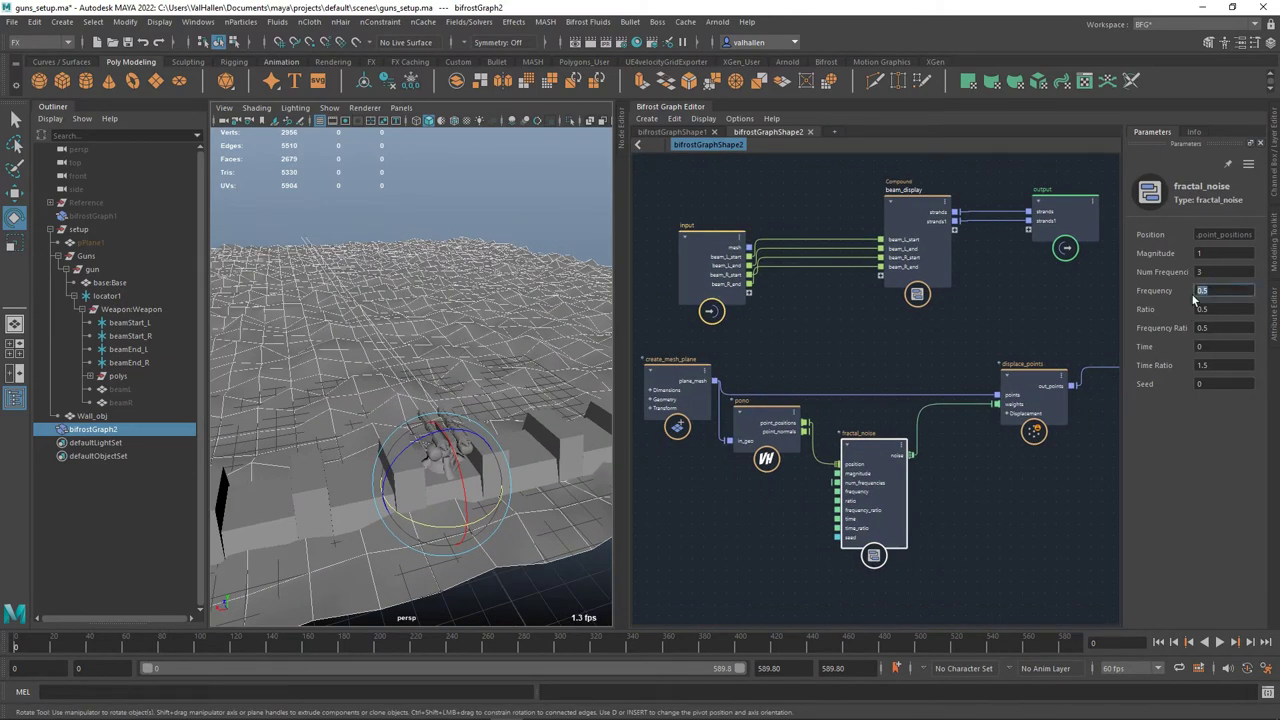
type("1")
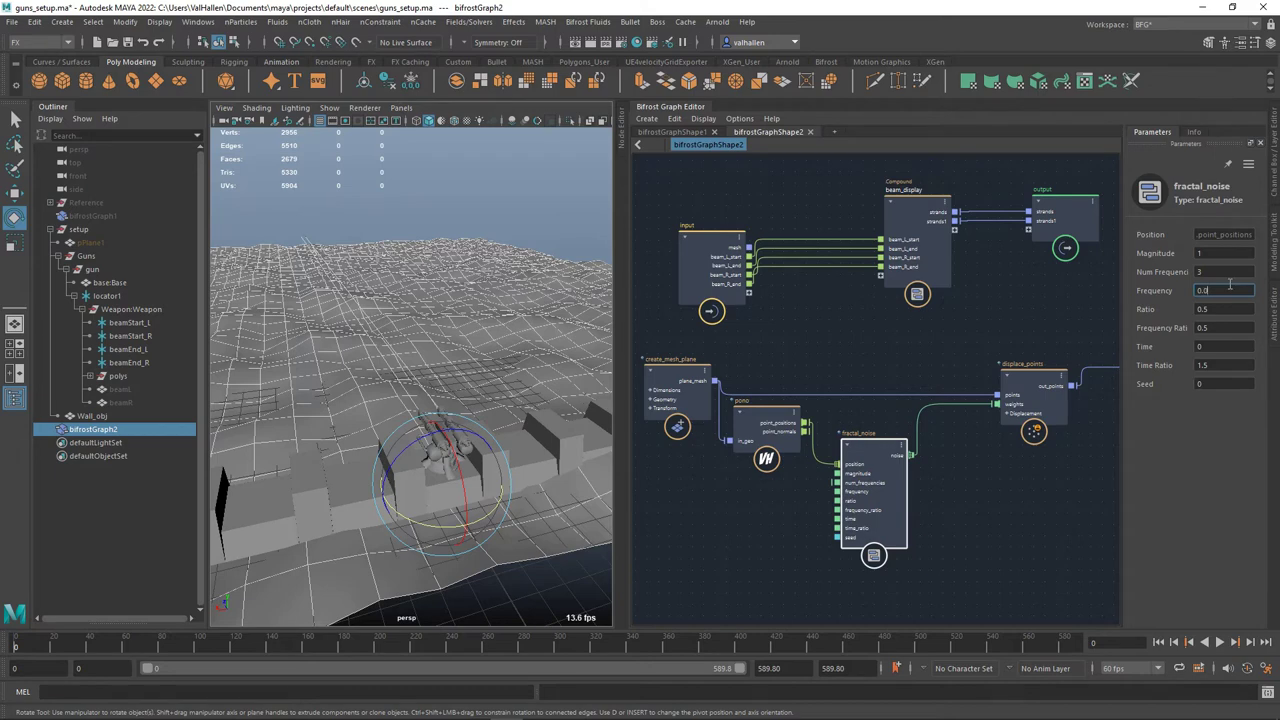
key("Return")
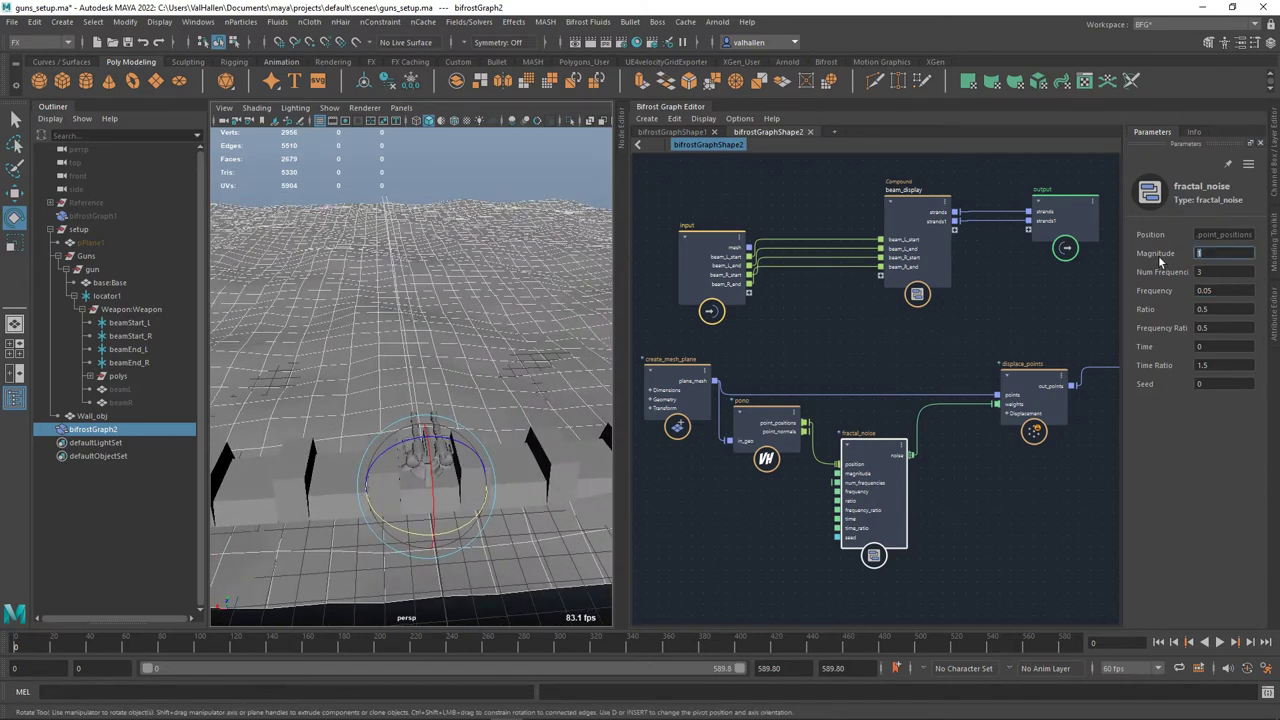
- Set the fractal_noise magnitude to 2 and its number of frequencies to 5
type("2")
left_click_drag(503, 302, 495, 332, "alt")
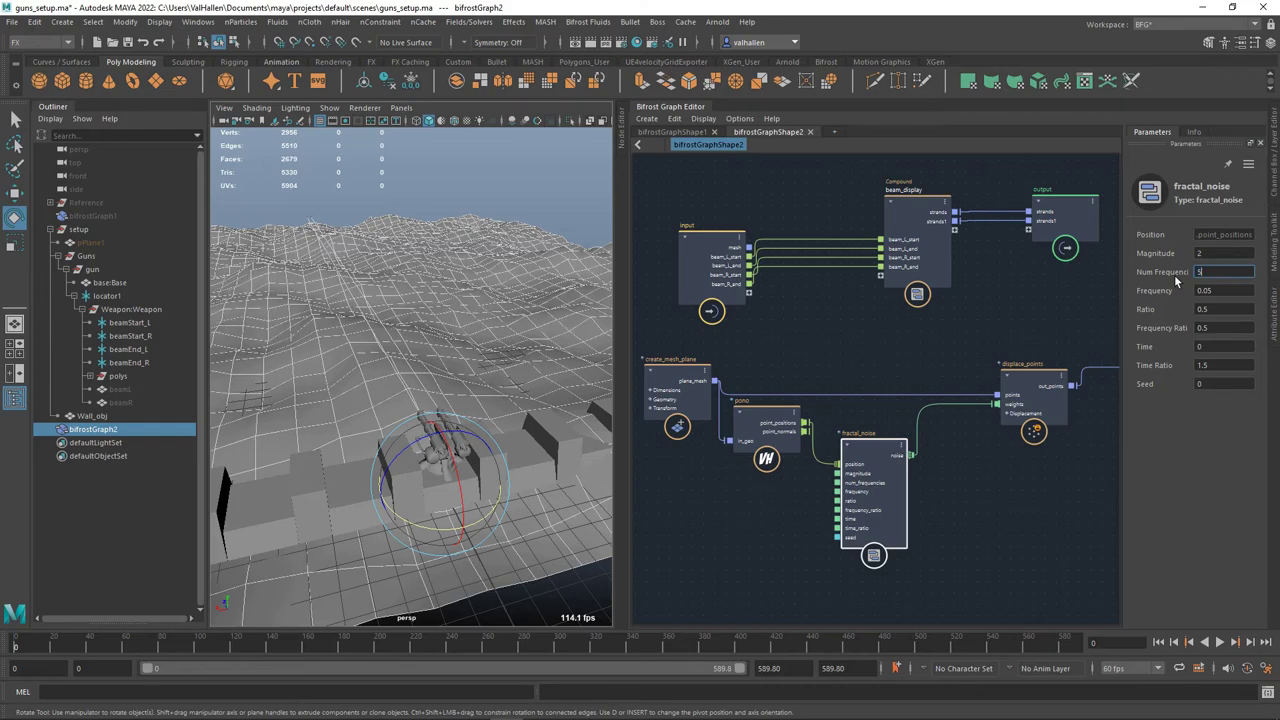
scroll(500, 392, "down", 8)
left_click_drag(500, 409, 410, 415, "alt")
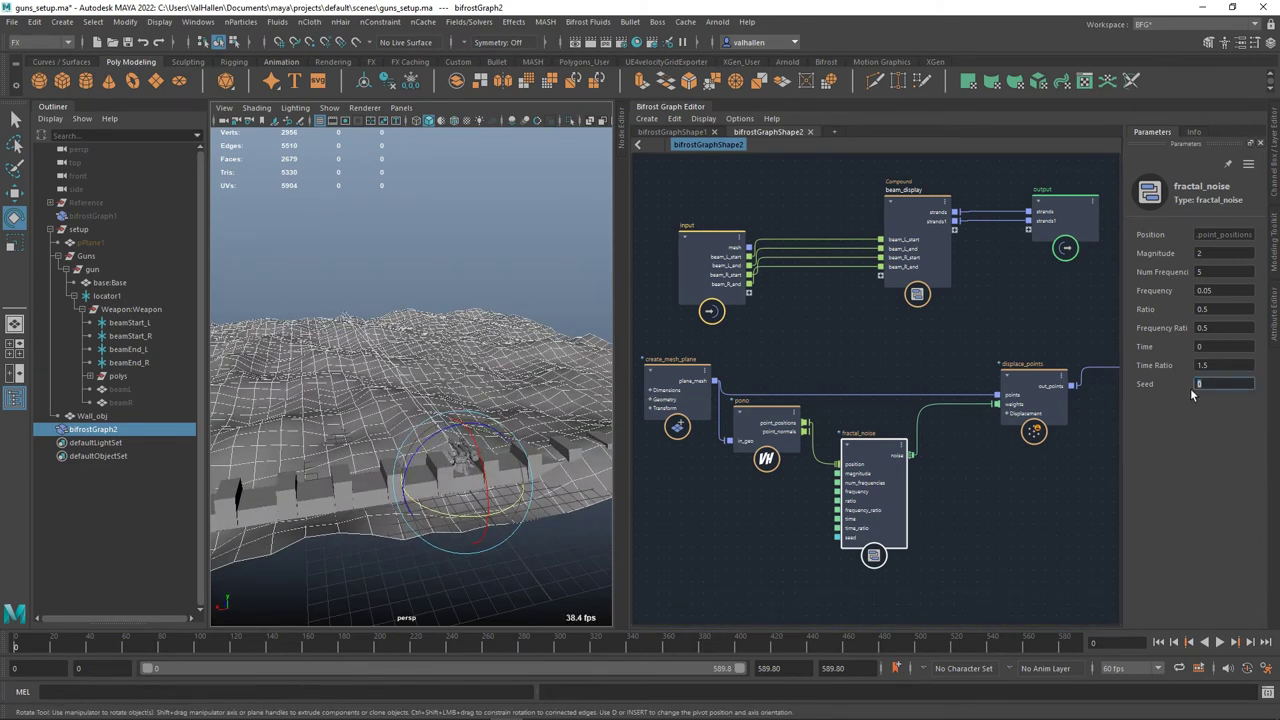
- Set the fractal_noise seed to 788 and check the terrain around the wall from several angles
key("Return")
left_click_drag(510, 365, 402, 354, "alt")
scroll(558, 356, "up", 5)
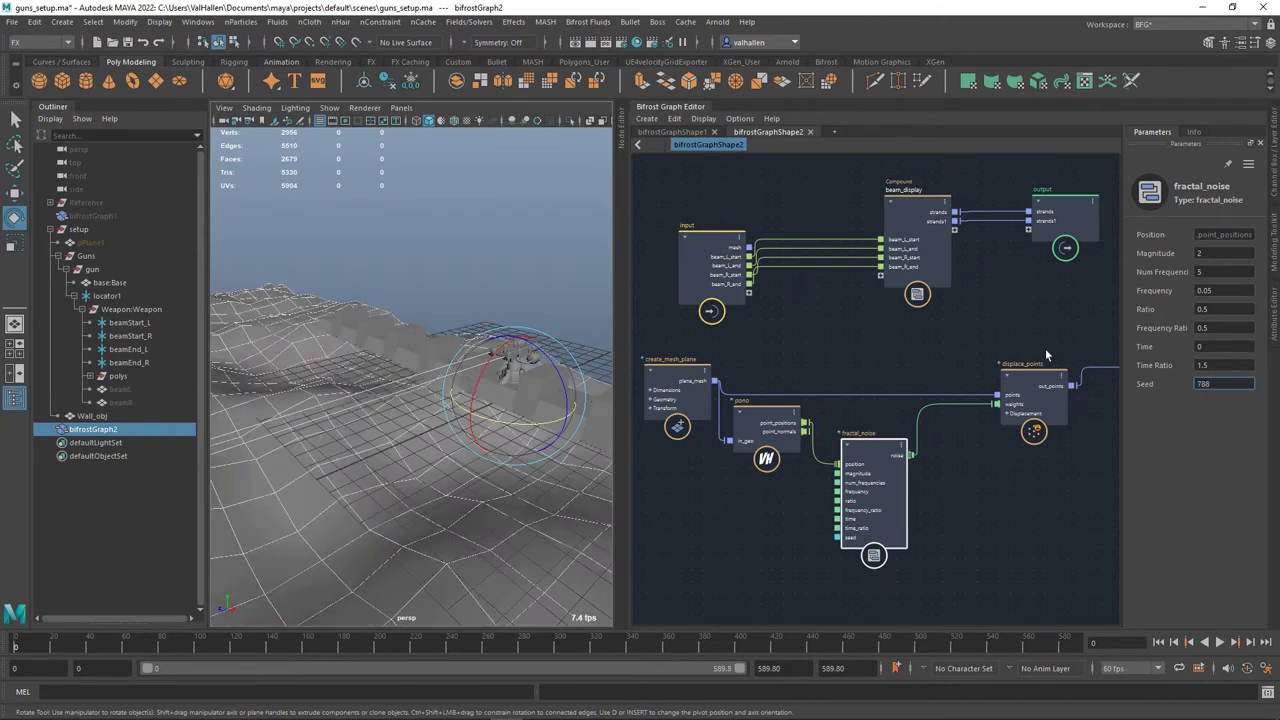
left_click_drag(427, 264, 324, 405, "alt")
left_click_drag(450, 371, 491, 391, "alt")
right_click_drag(491, 391, 242, 260, "alt")
left_click_drag(242, 260, 482, 372, "alt")
- Make room around displace_points and add a vector3_to_scalar node fed by pono's point_positions
middle_click_drag(1014, 554, 957, 574, "alt")
left_click_drag(991, 405, 1032, 377)
middle_click_drag(946, 455, 954, 437, "alt")
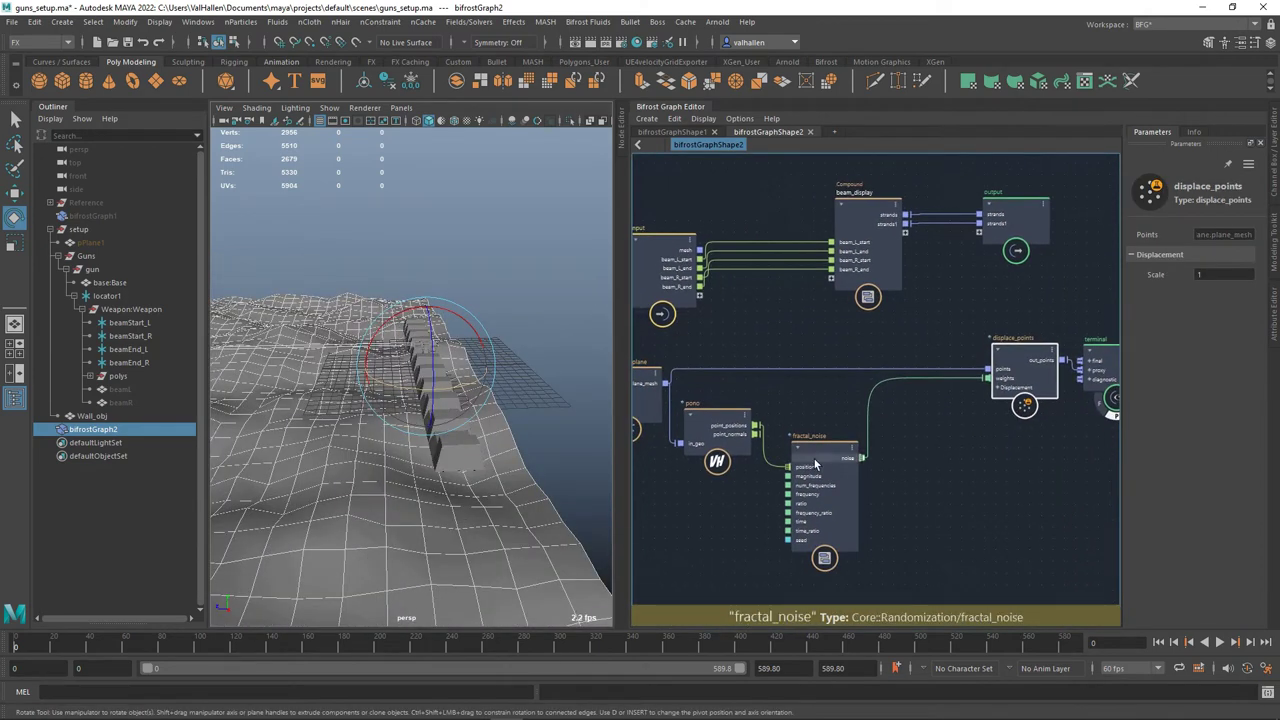
left_click_drag(819, 461, 813, 461)
middle_click_drag(867, 452, 925, 469, "alt")
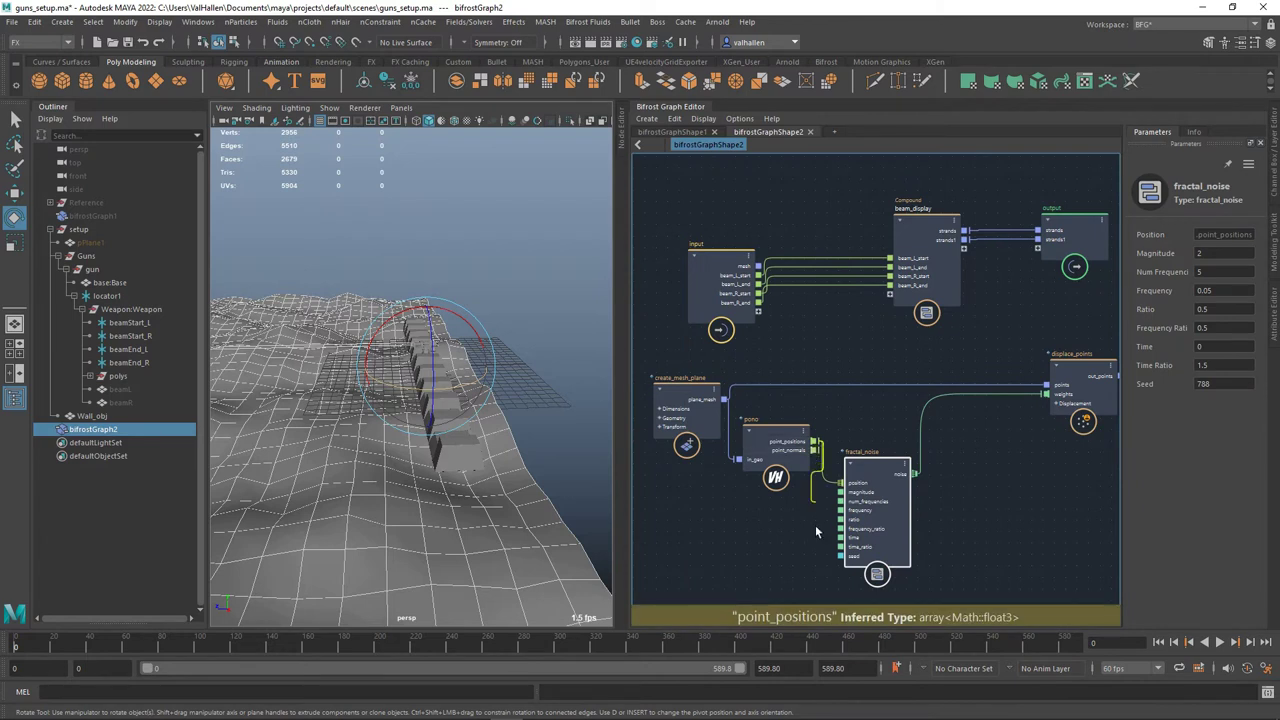
middle_click_drag(812, 553, 736, 493)
key("Tab")
type("vec")
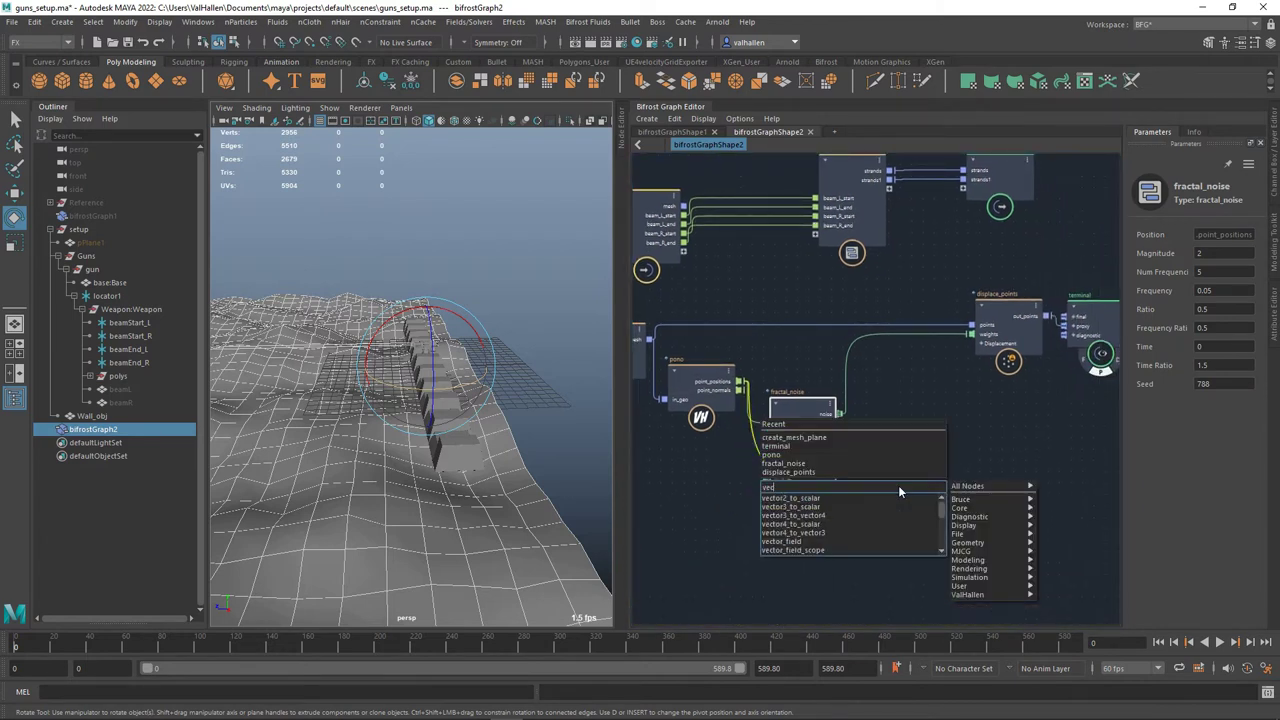
type("tor3")
key("Down")
key("Return")
left_click_drag(904, 495, 868, 532)
- Add a set_range node with its in_array fed by the z output of vector3_to_scalar
middle_click_drag(946, 524, 882, 492, "alt")
left_click_drag(915, 523, 909, 518)
type("set")
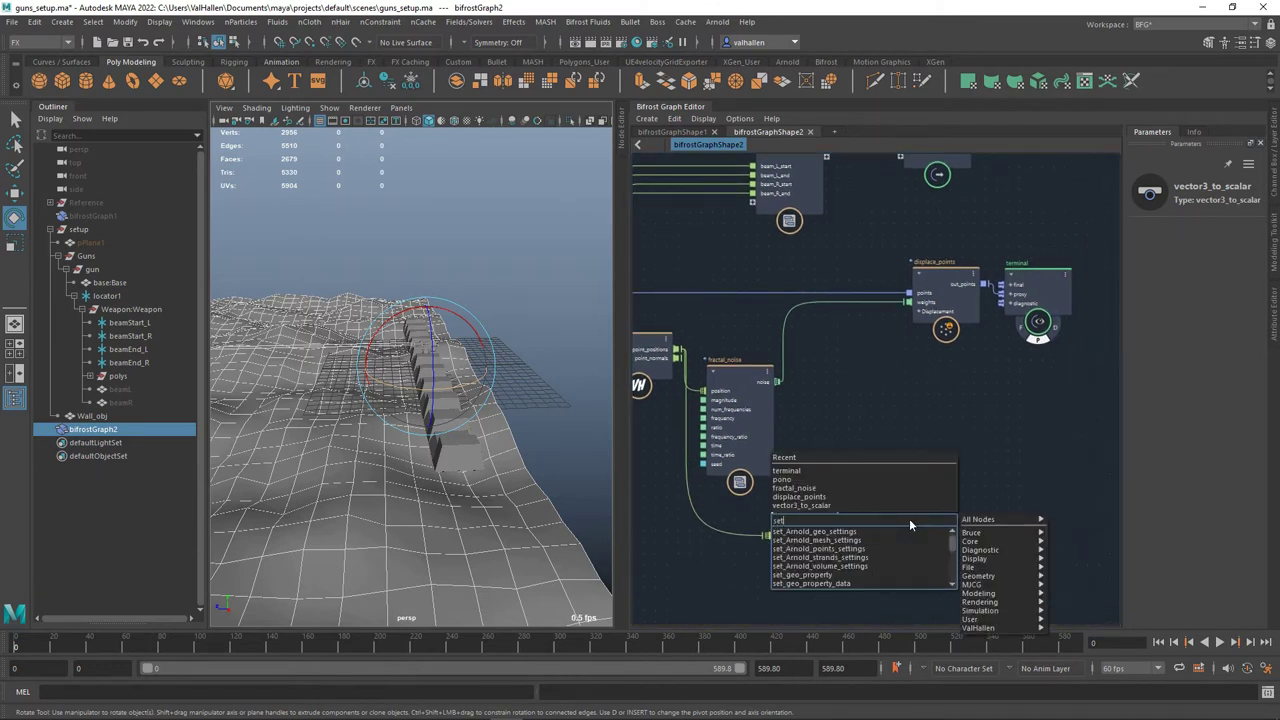
type("re")
key("BackSpace")
type("a")
key("Down")
key("Down")
key("Return")
left_click_drag(921, 549, 918, 482)
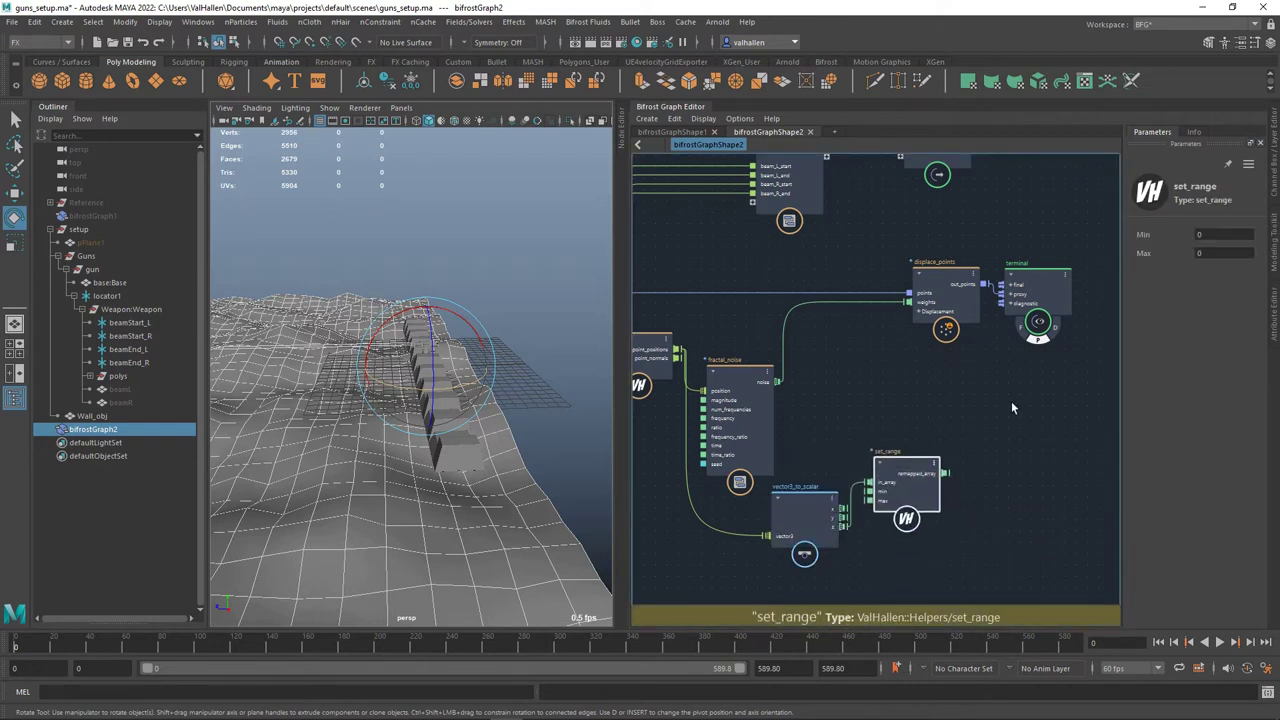
- Set set_range's maximum to 1 and move displace_points and the terminal farther along the graph
left_click(1219, 254)
type("1")
key("Tab")
left_click(893, 343)
left_click_drag(893, 343, 1081, 276)
left_click_drag(923, 288, 1043, 289)
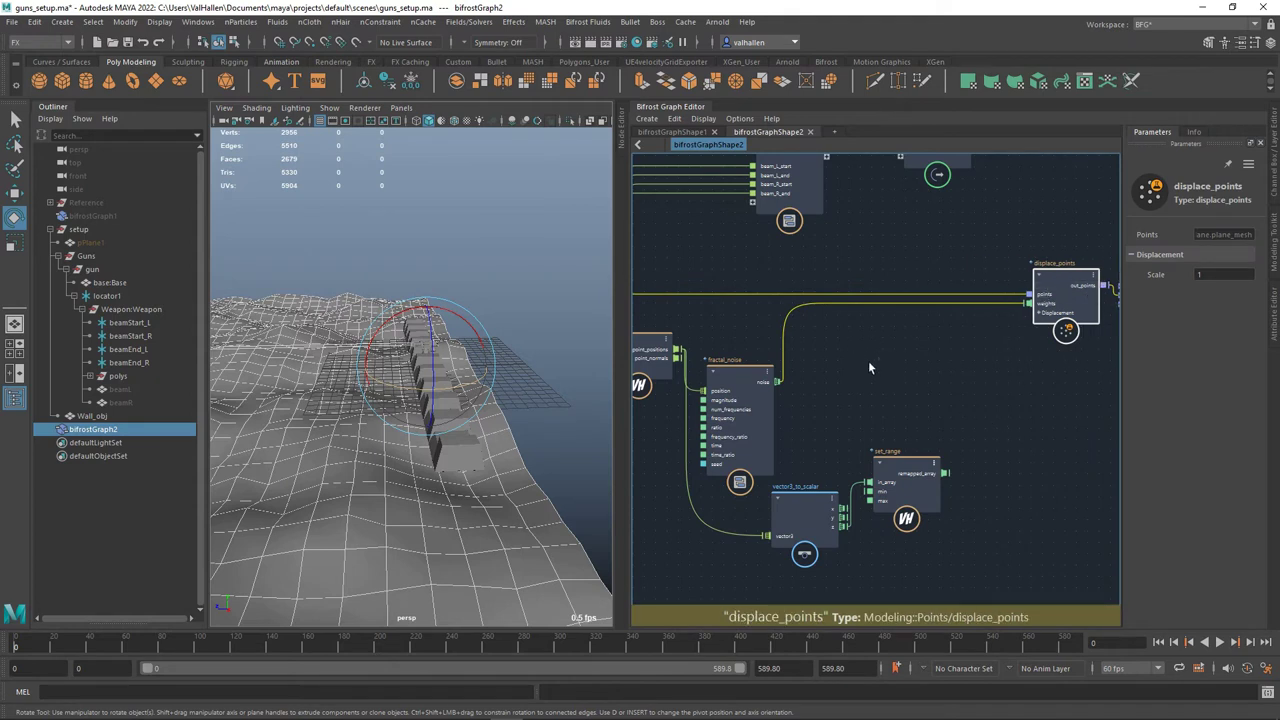
- Insert a multiply node on the connection between fractal_noise and the displace_points weights
left_click(795, 343)
key("Tab")
type("multiply")
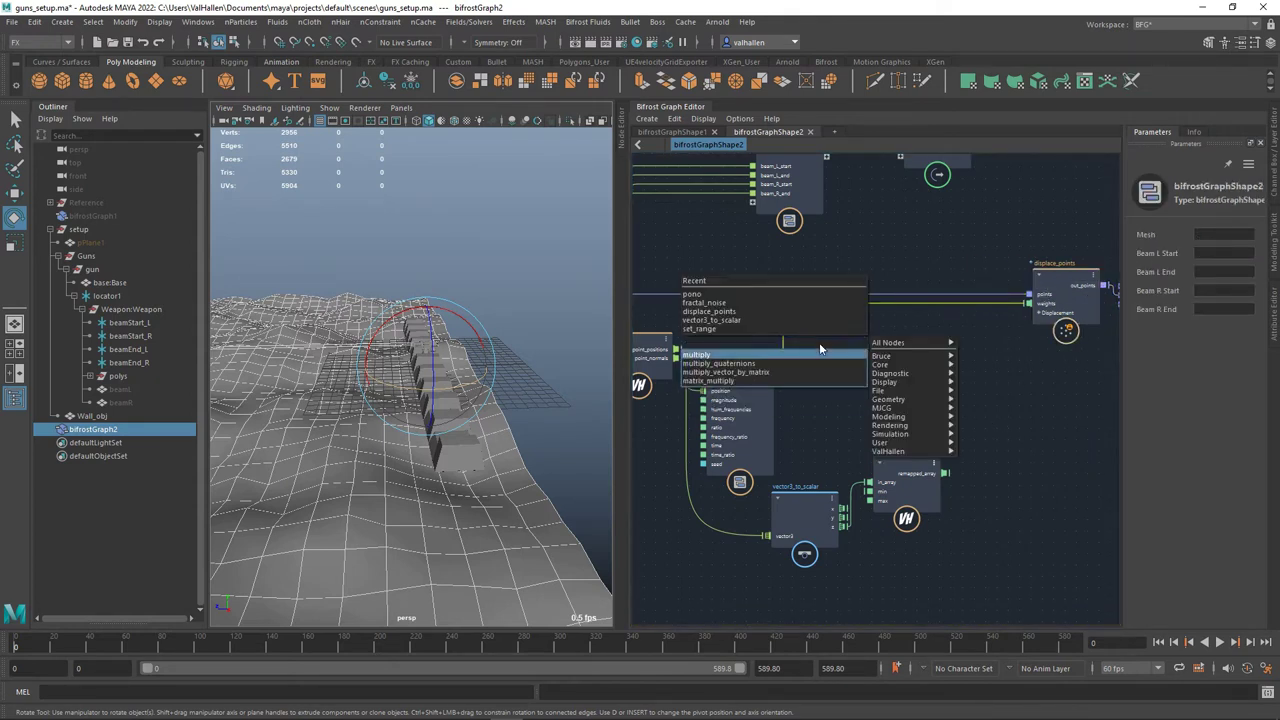
key("Return")
left_click_drag(819, 372, 936, 379)
- Tidy vector3_to_scalar and set_range below the noise node and connect remapped_array to the multiply node
scroll(988, 424, "down", 1)
middle_click_drag(988, 424, 1025, 397, "alt")
left_click_drag(881, 483, 819, 498)
left_click_drag(960, 448, 900, 482)
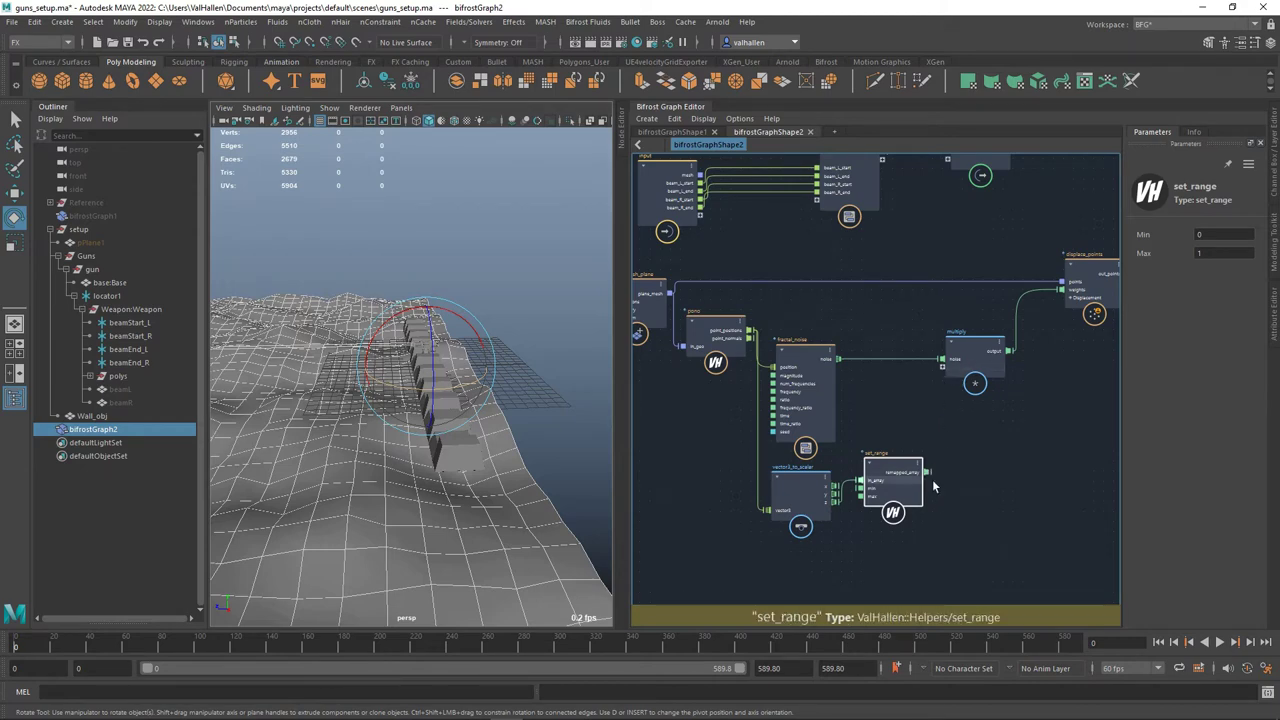
left_click_drag(929, 473, 947, 372)
- Hide the viewport grid and inspect how the terrain displacement fades near the wall
middle_click_drag(424, 331, 499, 314, "alt")
left_click_drag(532, 358, 462, 352, "alt")
left_click_drag(894, 470, 901, 478)
left_click_drag(461, 340, 511, 360, "alt")
left_click(320, 121)
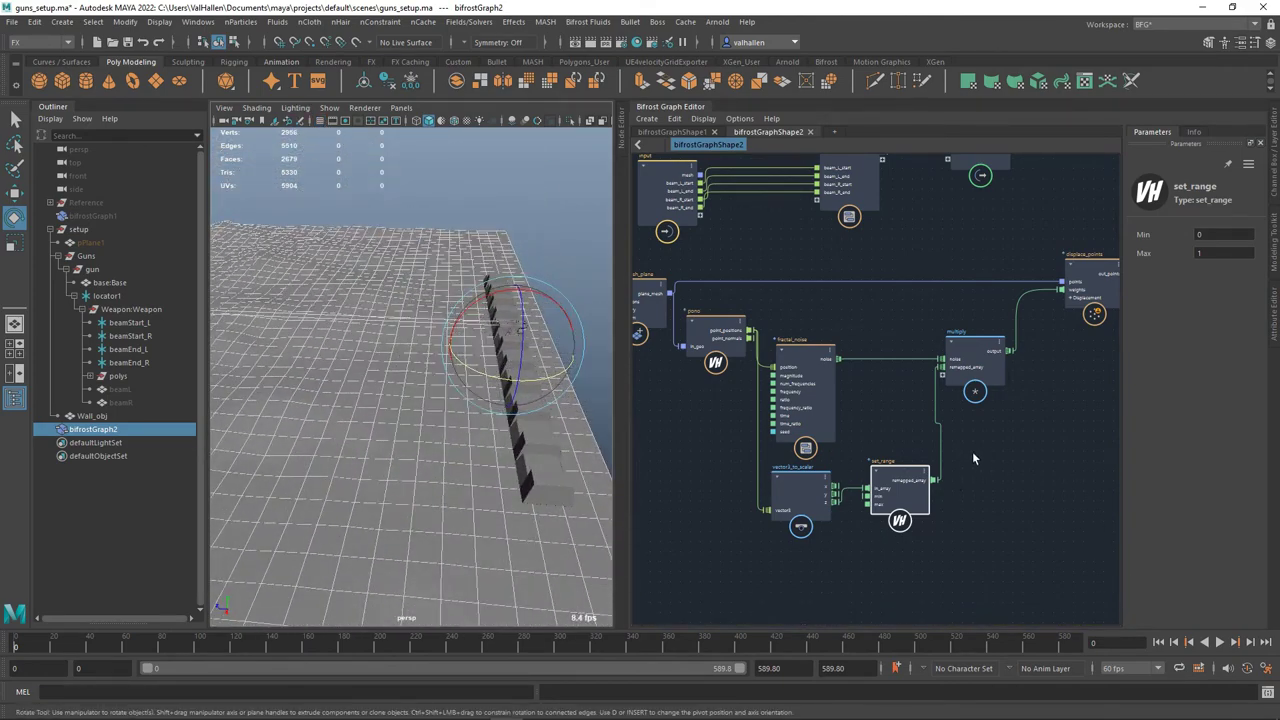
left_click(1008, 470)
left_click_drag(552, 370, 445, 348, "alt")
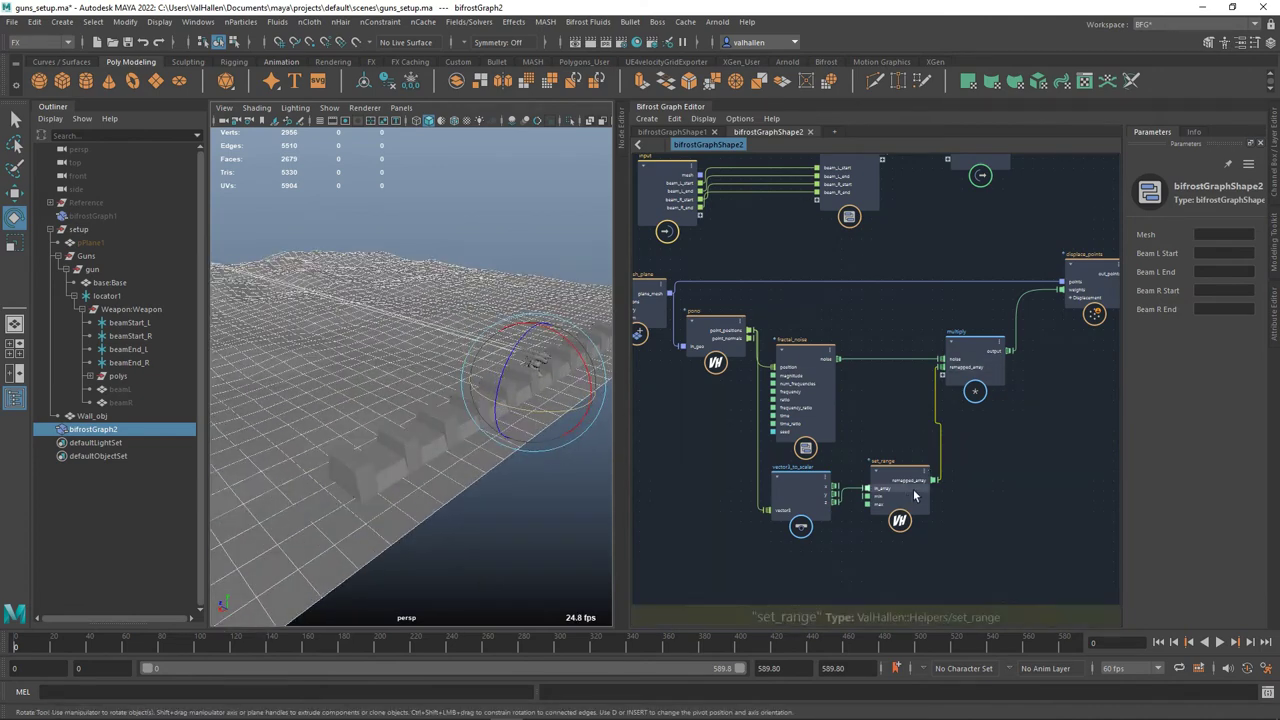
- Set set_range's minimum to 0.15 and view the terrain edge-on against the wall
left_click(895, 482)
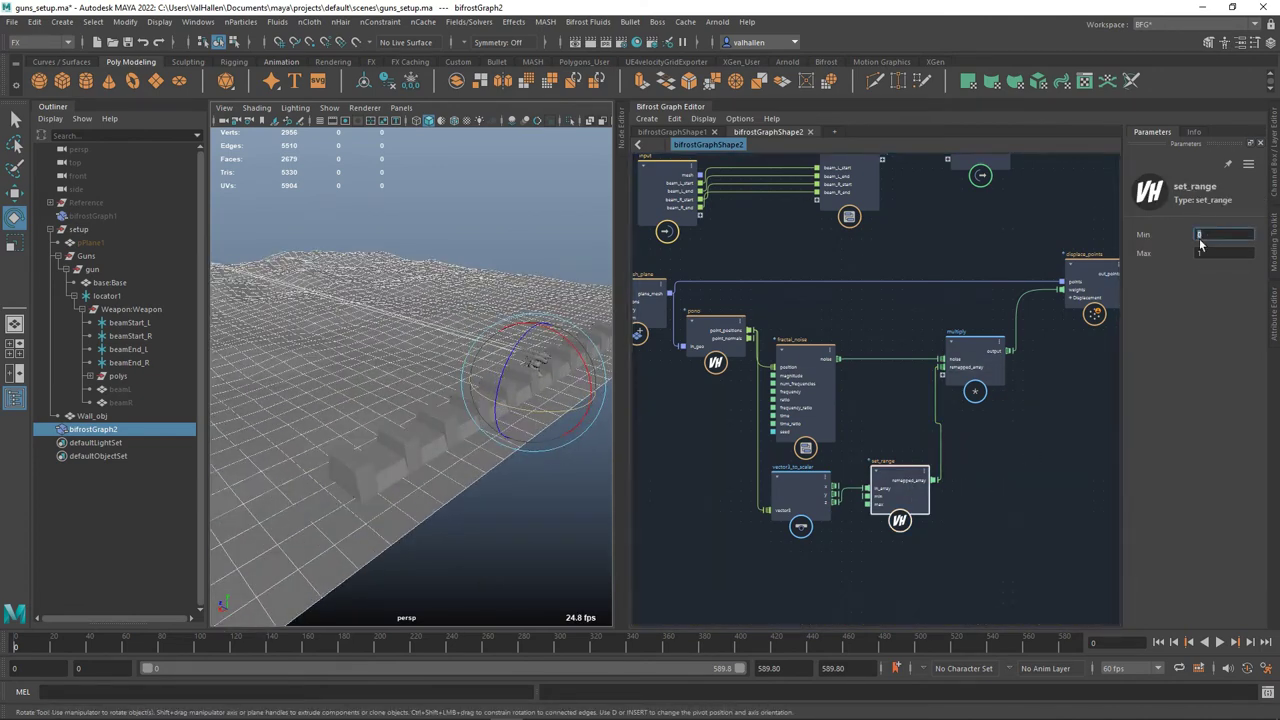
key("Return")
left_click_drag(509, 202, 567, 292, "alt")
left_click_drag(558, 392, 344, 392, "alt")
key("a")
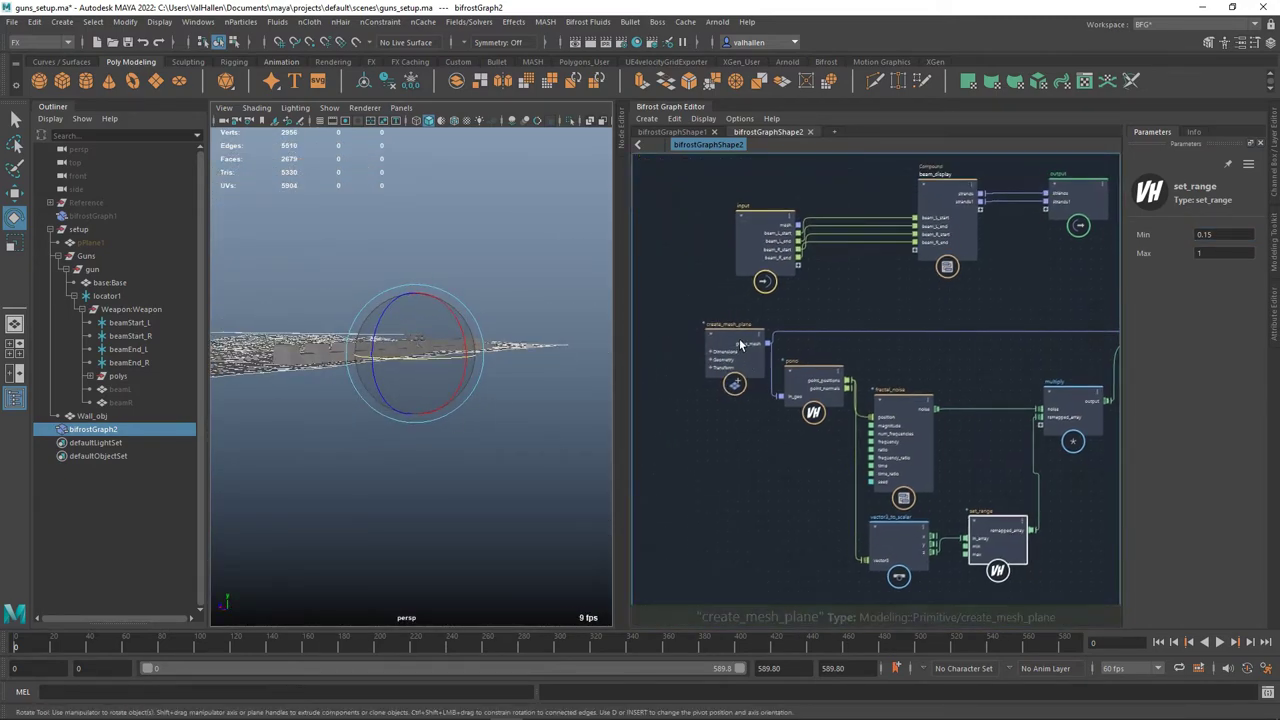
- Set create_mesh_plane's Y position to 2
left_click(723, 344)
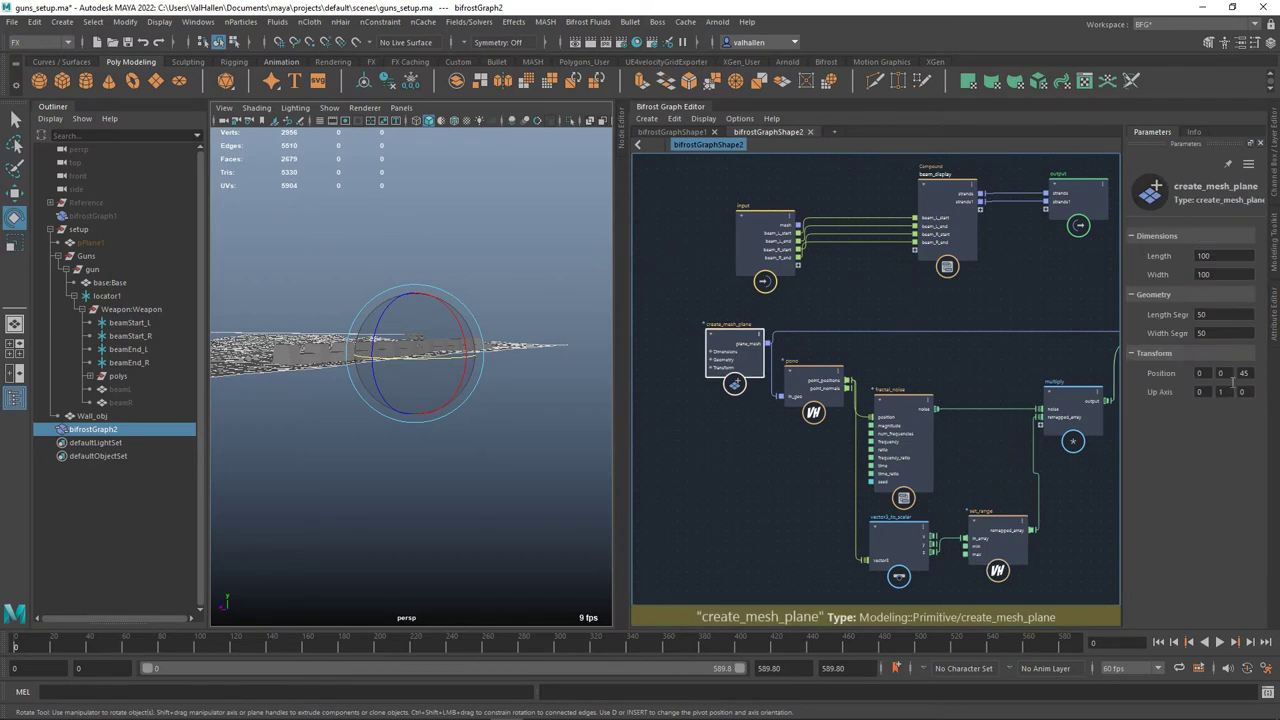
double_click(1220, 374)
type("2")
key("Return")
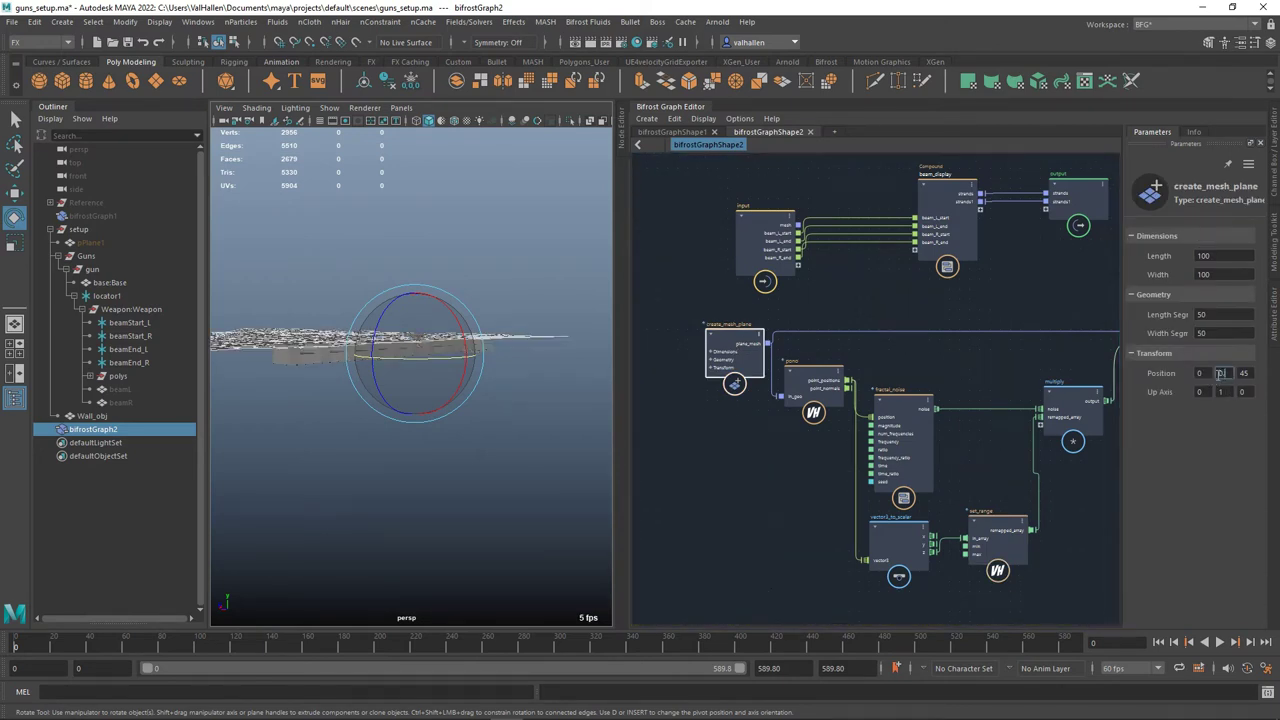
- Set create_mesh_plane's Y position to 0.2 and check how the terrain meets the wall
key("Return")
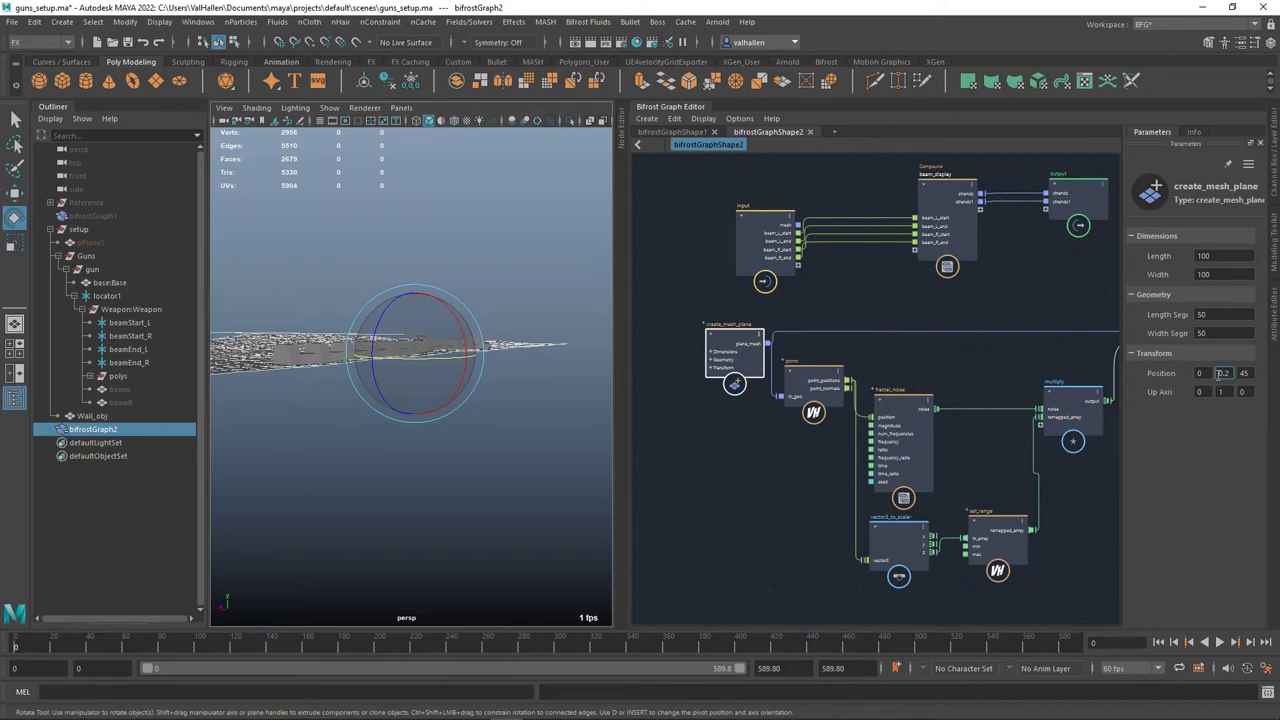
left_click(460, 437)
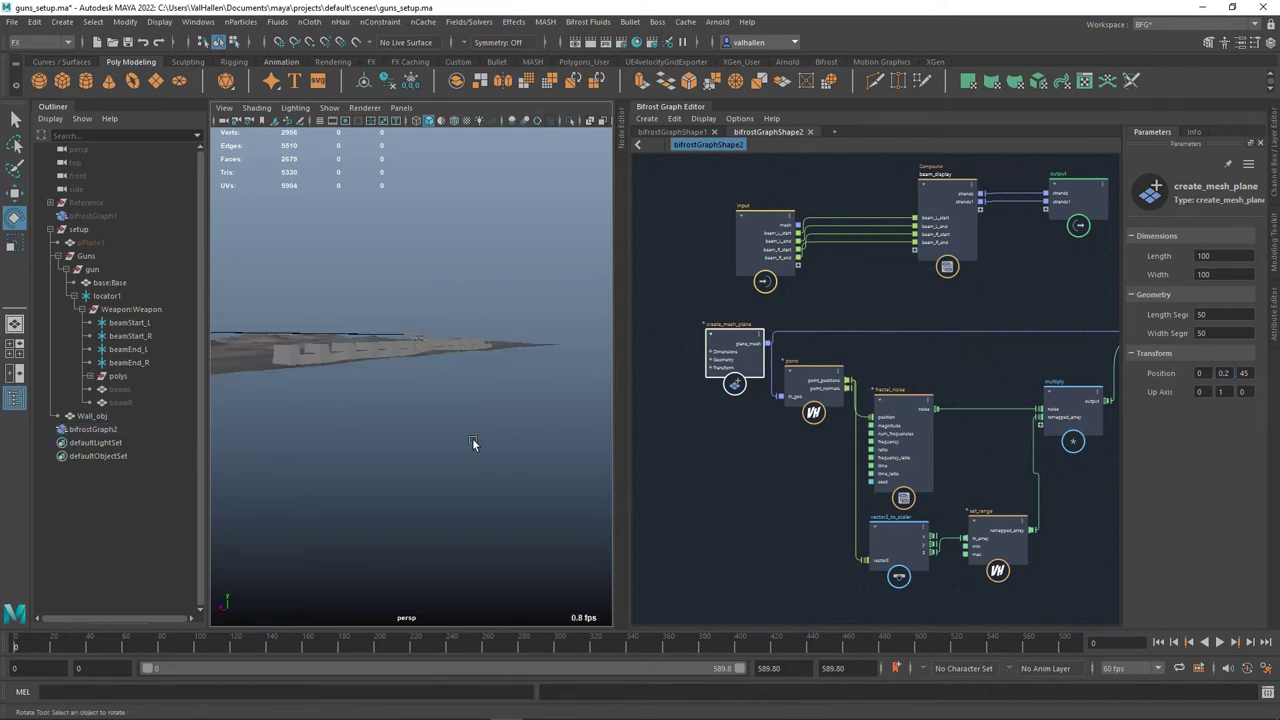
mouse_move(460, 437)
left_mouse_down("alt")
mouse_move(387, 423)
mouse_move(443, 445)
left_mouse_up("alt")
scroll(477, 392, "up", 5)
mouse_move(477, 392)
left_mouse_down("alt")
mouse_move(443, 329)
mouse_move(506, 329)
mouse_move(444, 343)
mouse_move(619, 363)
mouse_move(590, 341)
mouse_move(430, 353)
mouse_move(468, 400)
mouse_move(440, 403)
mouse_move(500, 400)
left_mouse_up("alt")
- Group the noise, range and multiply nodes between create_mesh_plane and displace_points into a compound named ground and place it beside the plane node
scroll(993, 494, "down", 3)
middle_click_drag(993, 494, 981, 494, "alt")
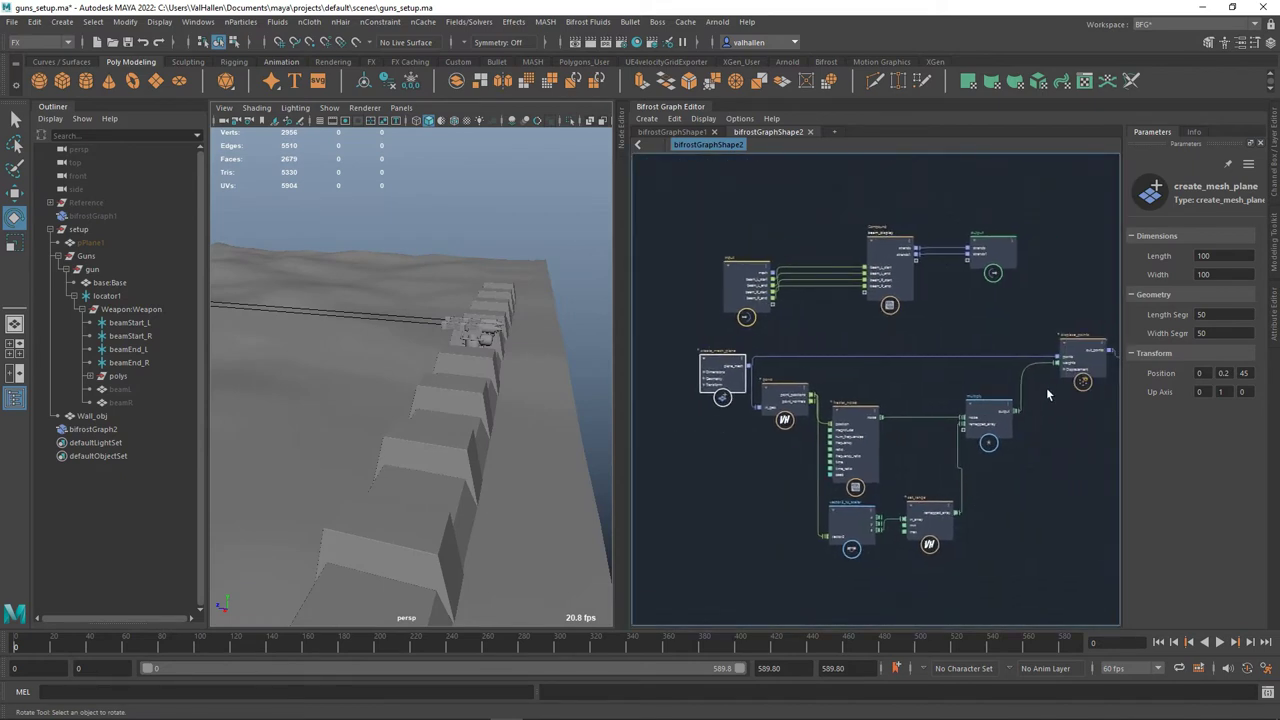
left_click_drag(797, 550, 809, 574)
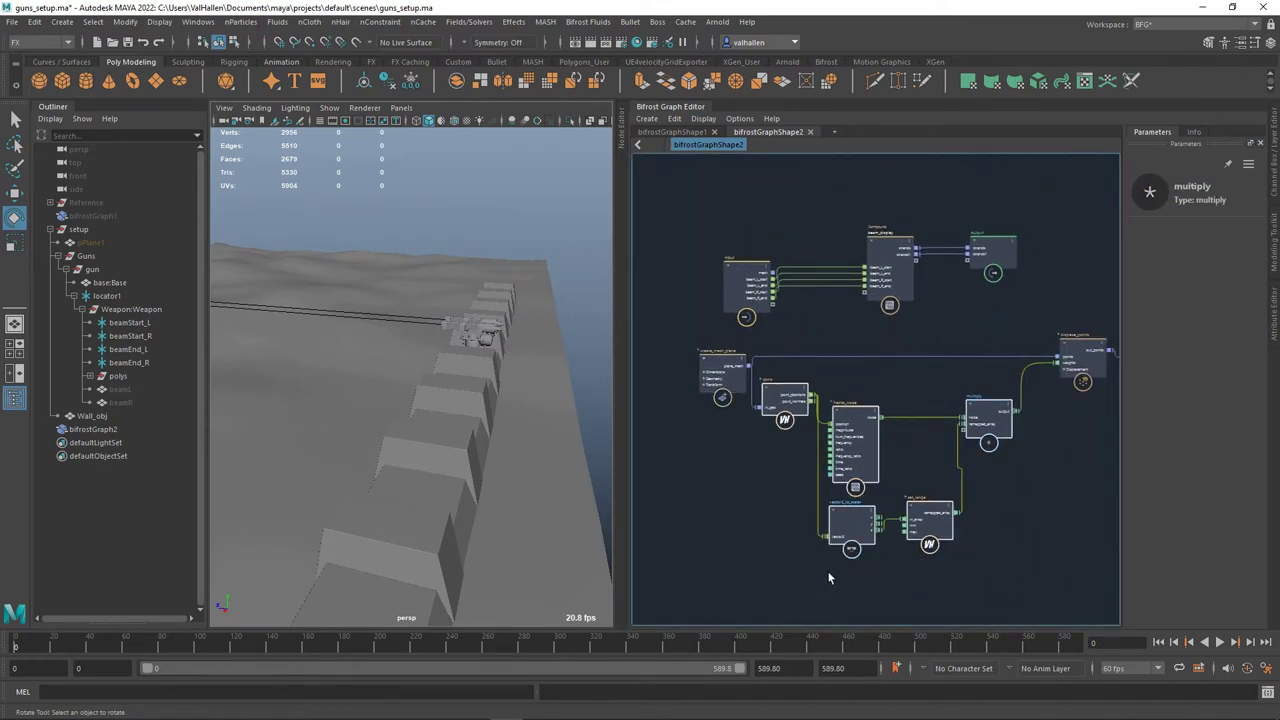
key("ctrl+g")
left_click_drag(858, 445, 786, 375)
double_click(777, 370)
type("ground")
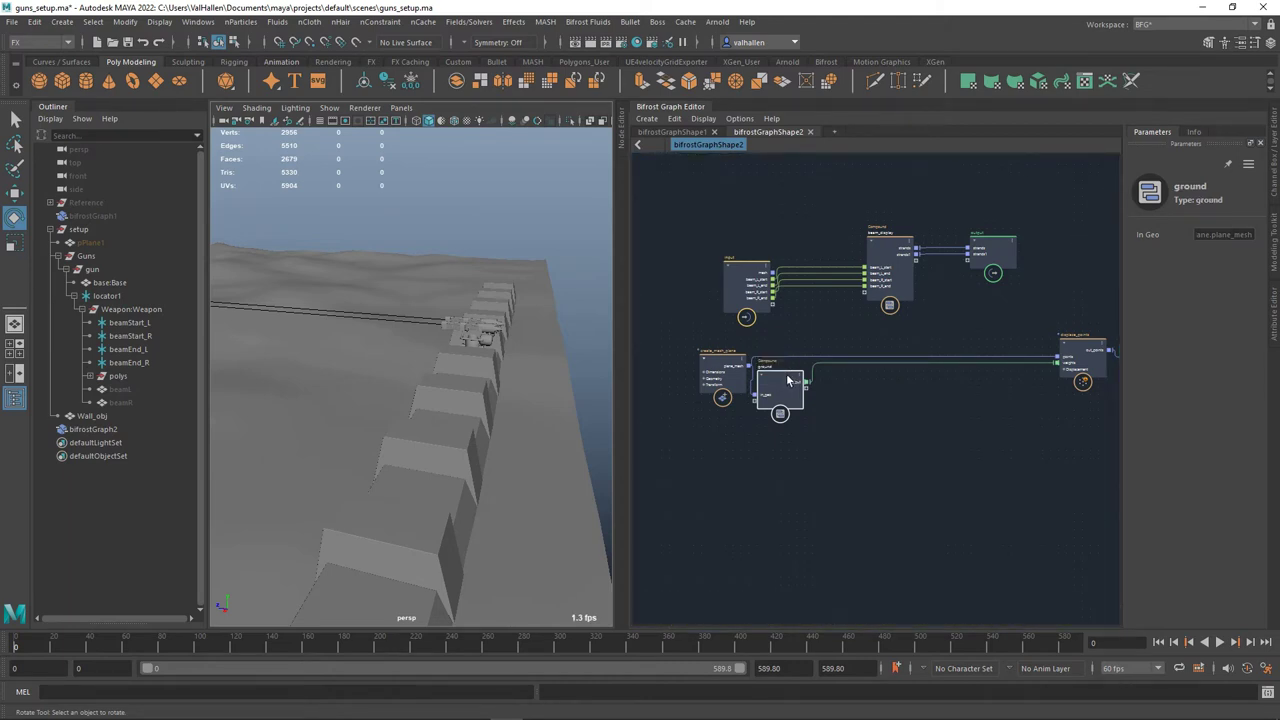
middle_click_drag(891, 406, 935, 428)
- Try rotating the turret's locator1 to see how the beams aim at the terrain, and undo the rotation
left_click_drag(500, 382, 440, 377, "alt")
middle_click_drag(440, 377, 334, 414, "alt")
right_click_drag(334, 414, 478, 408, "alt")
left_click_drag(478, 410, 493, 432, "alt")
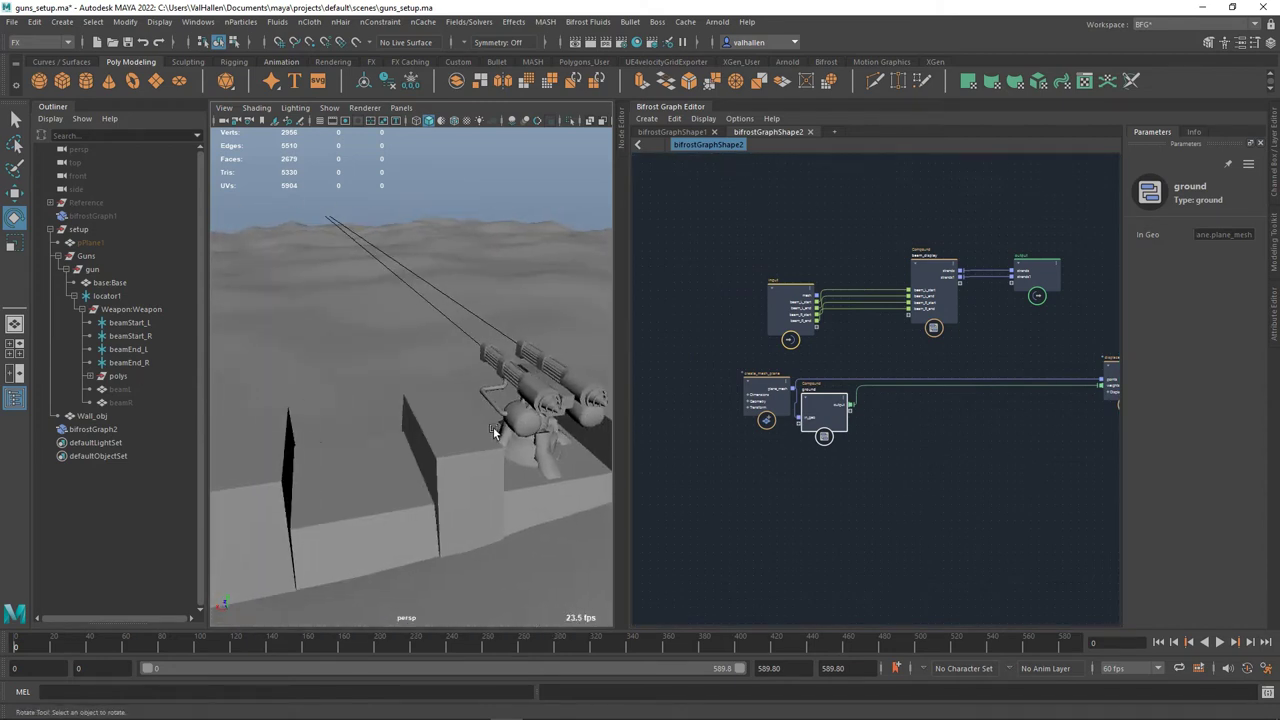
left_click(108, 296)
left_click_drag(565, 390, 560, 425)
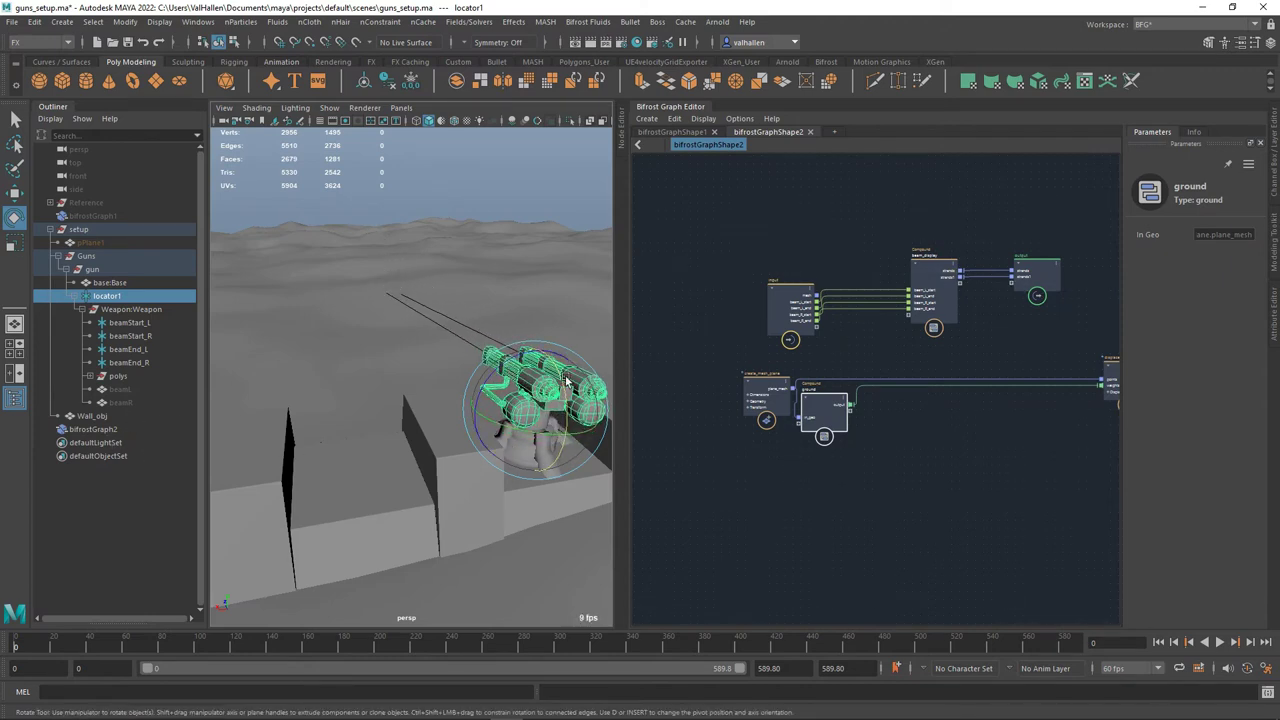
key("ctrl+z")
key("ctrl+z")
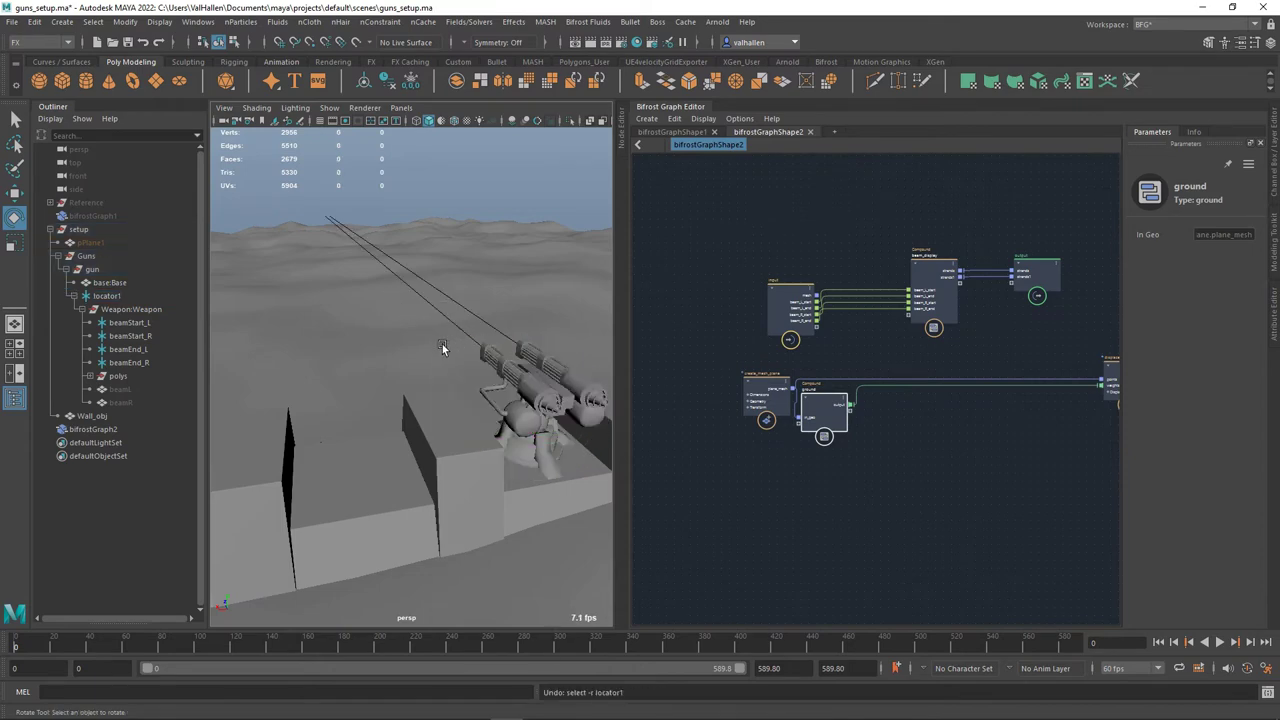
- Select locator1 and frame the turret from behind so both beams and the terrain are in view
left_click_drag(428, 355, 433, 425, "alt")
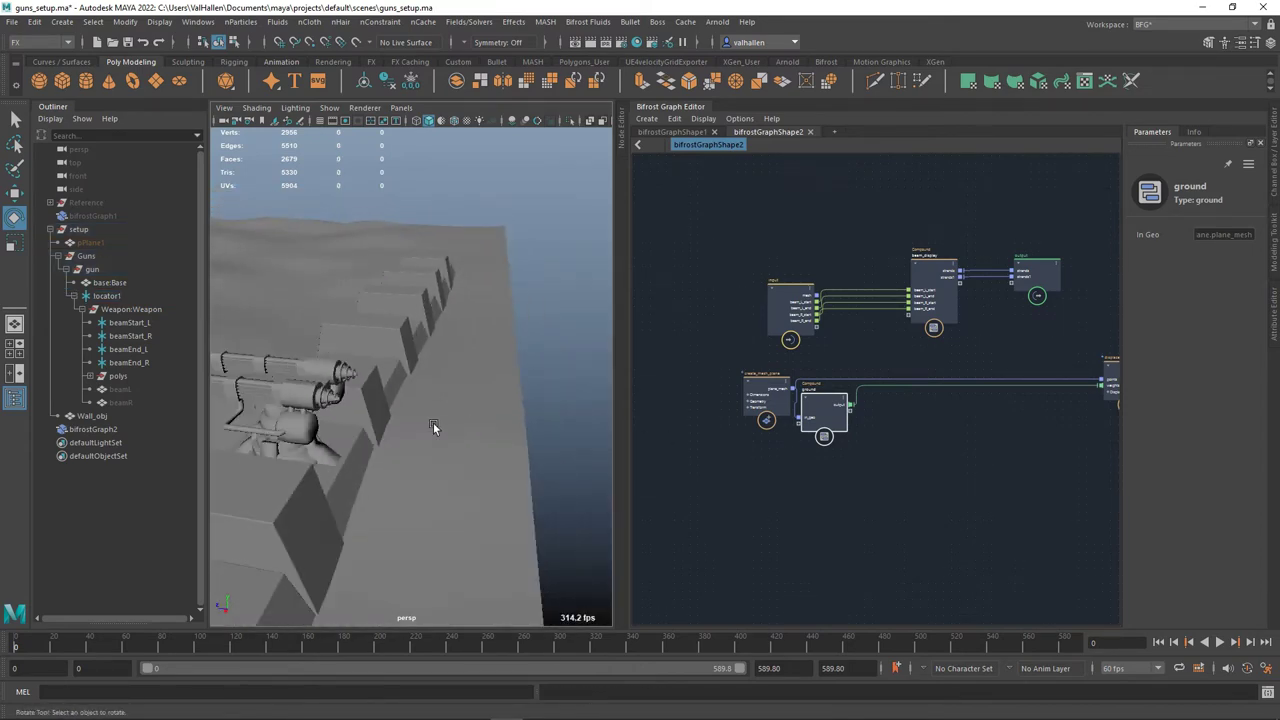
left_click(324, 399)
key("f")
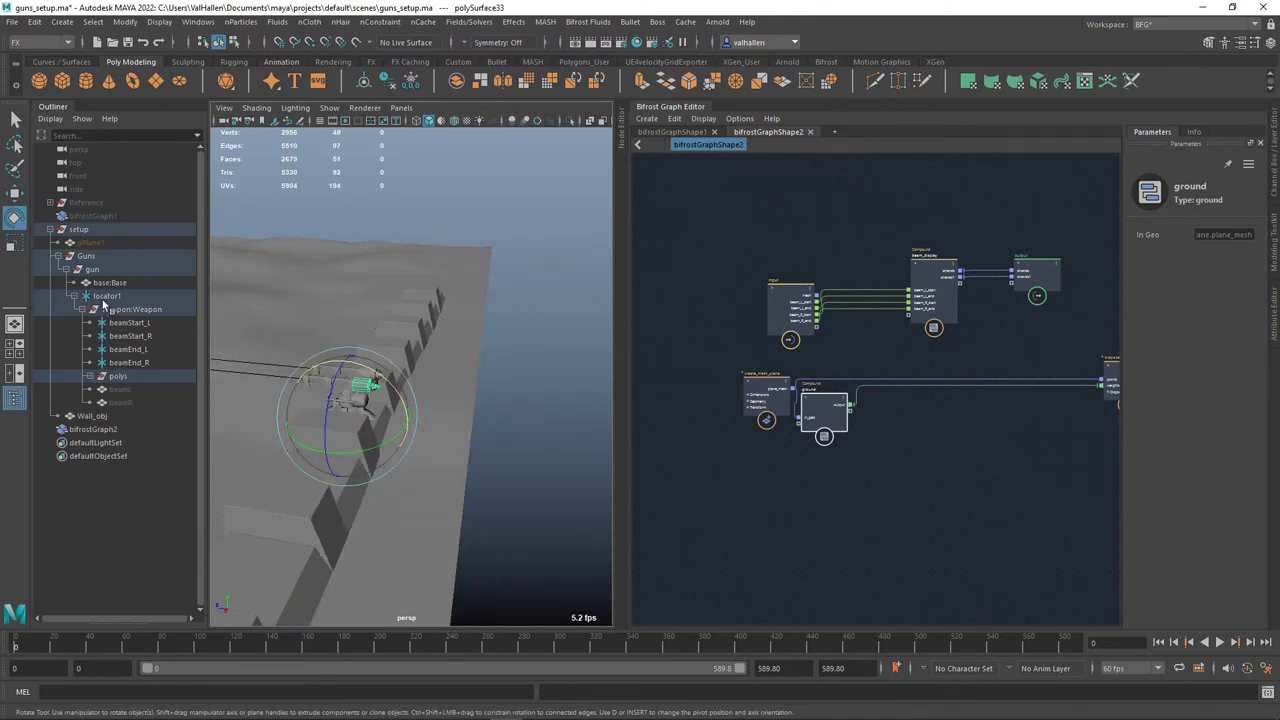
left_click(106, 297)
key("f")
scroll(376, 380, "down", 6)
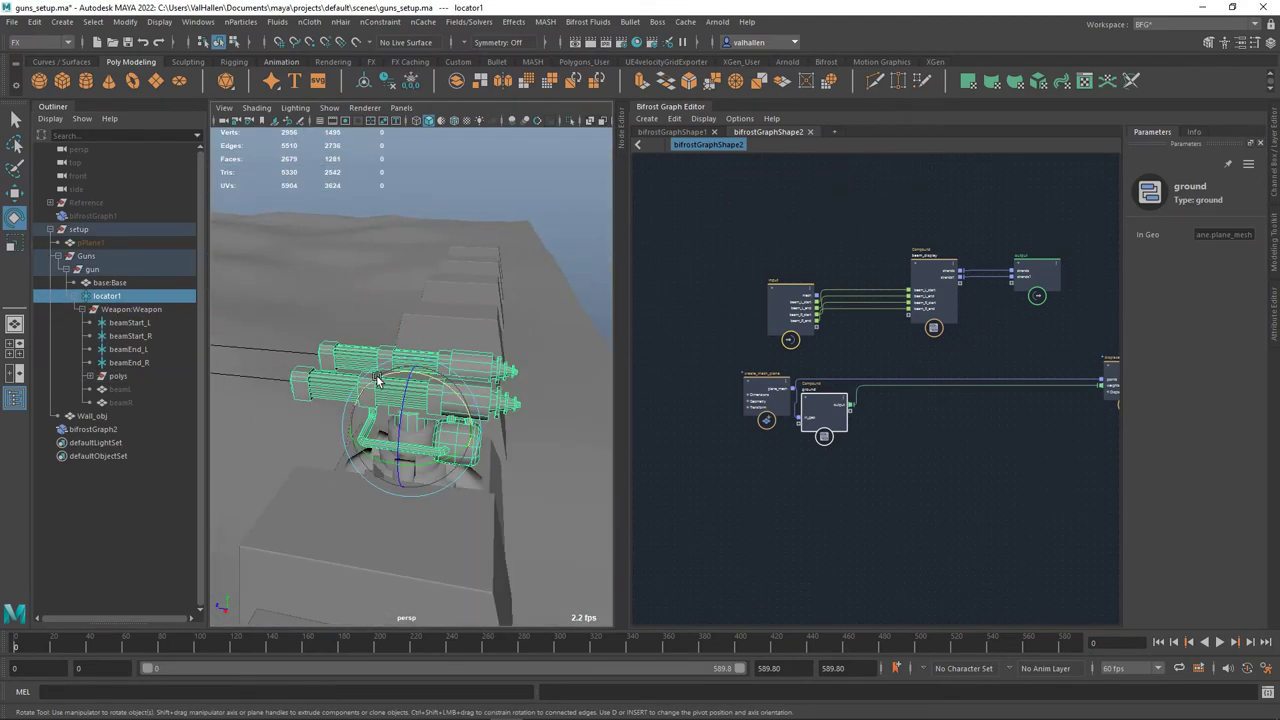
left_click_drag(376, 380, 450, 390, "alt")
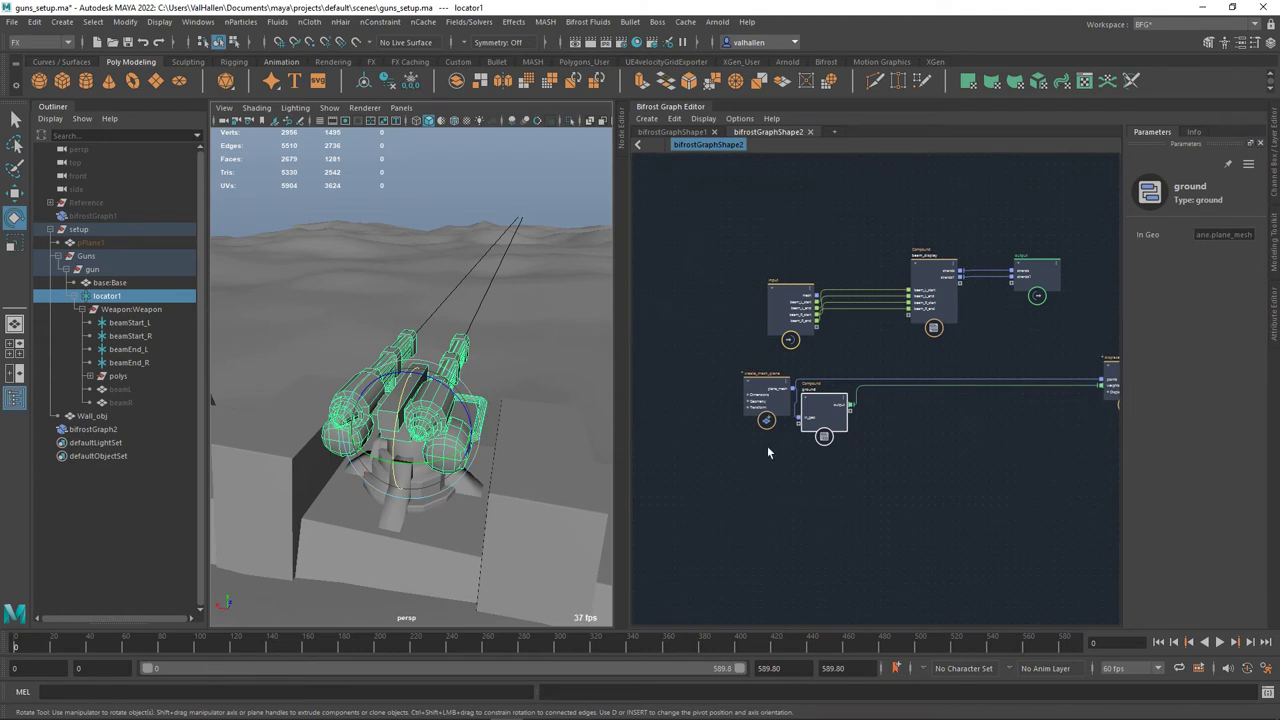
- Move the create_mesh_plane node further away from the ground compound
middle_click_drag(767, 447, 759, 457, "alt")
left_click_drag(759, 401, 735, 401)
middle_click_drag(787, 463, 775, 428, "alt")
scroll(830, 435, "up", 2)
key("Tab")
type("ra")
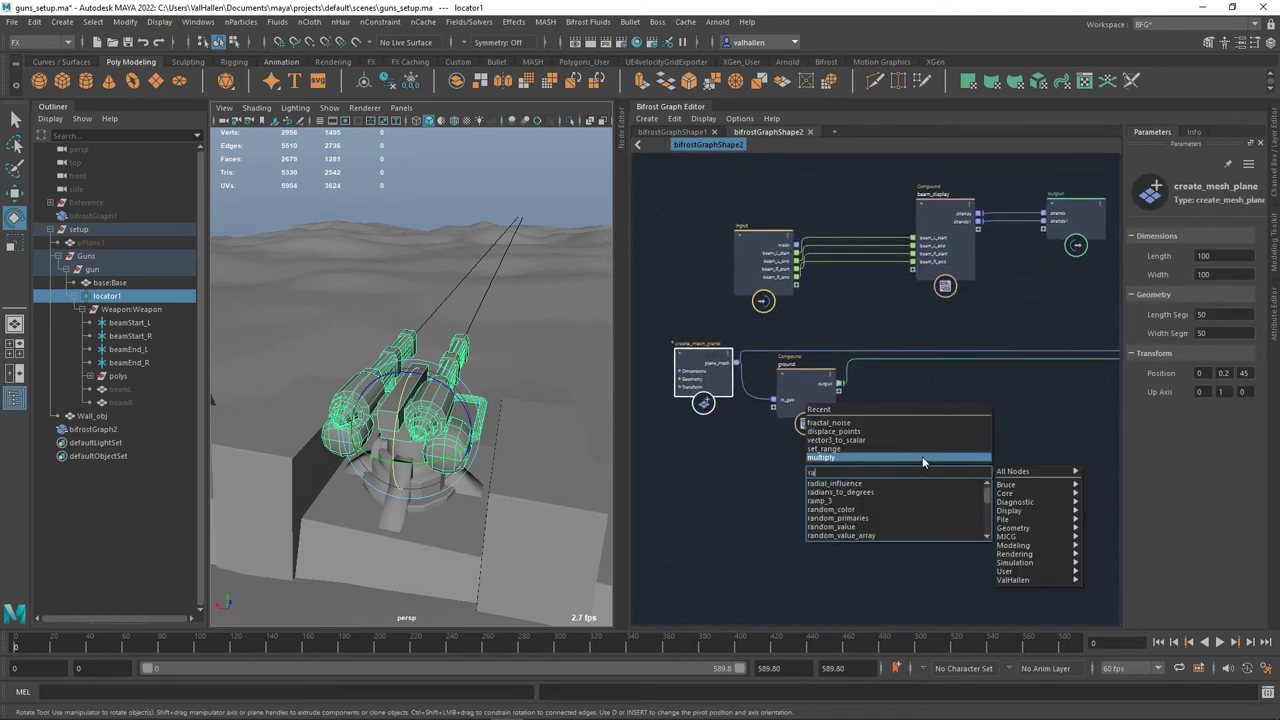
type("ycas")
key("Return")
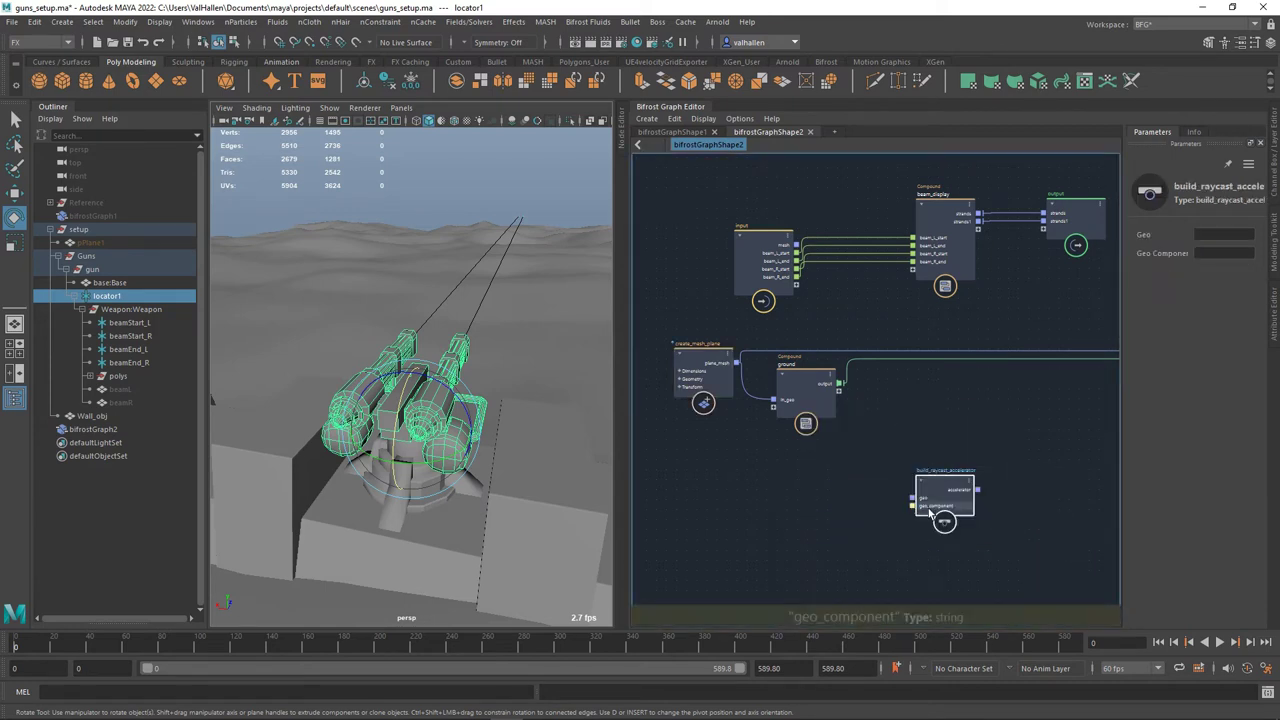
key("Delete")
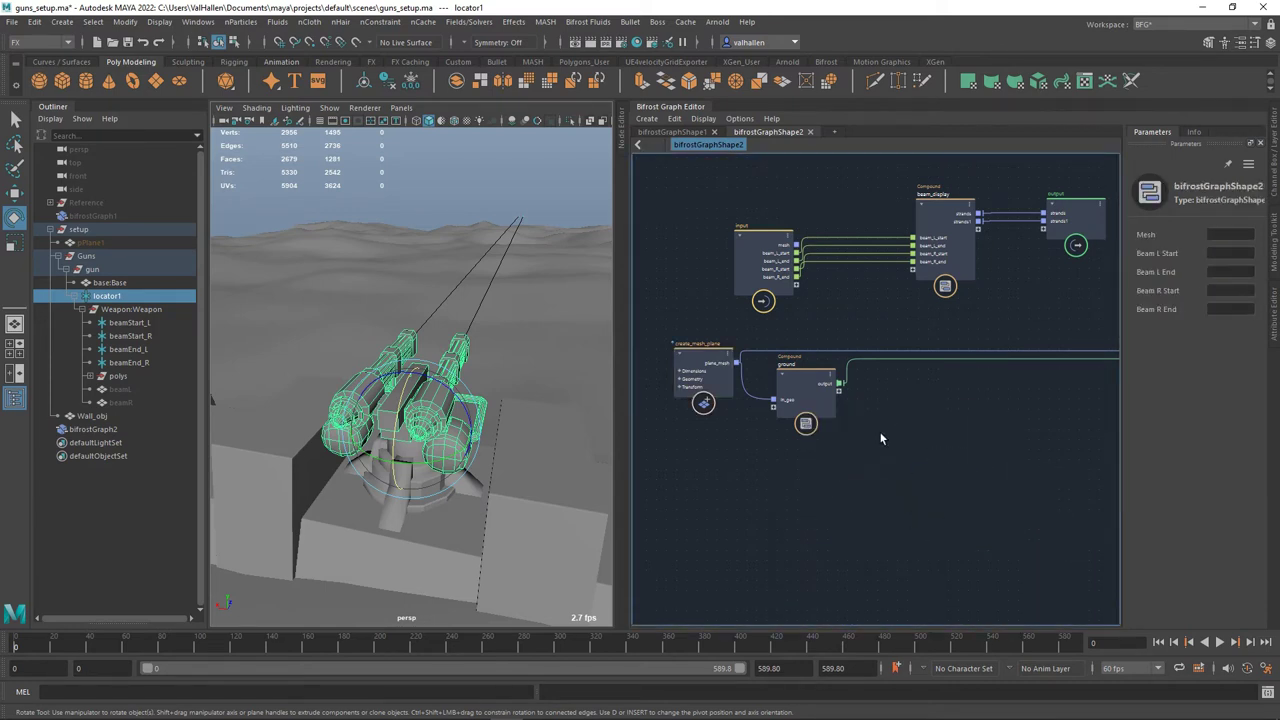
- Add a get_raycast_locations node and place it below the ground compound
key("Tab")
type("raycast")
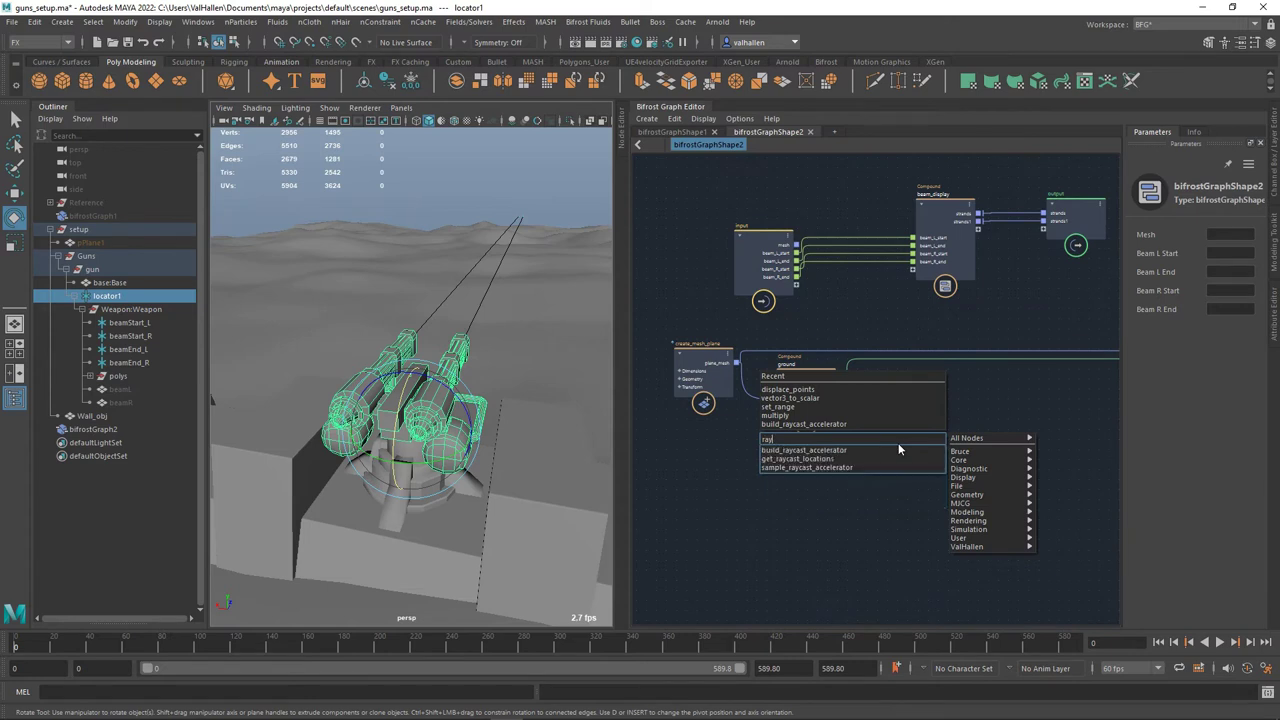
left_click(840, 459)
left_click_drag(903, 460, 903, 426)
mouse_move(844, 447)
middle_mouse_down("alt")
mouse_move(811, 463)
mouse_move(832, 436)
middle_mouse_up("alt")
scroll(832, 435, "up", 4)
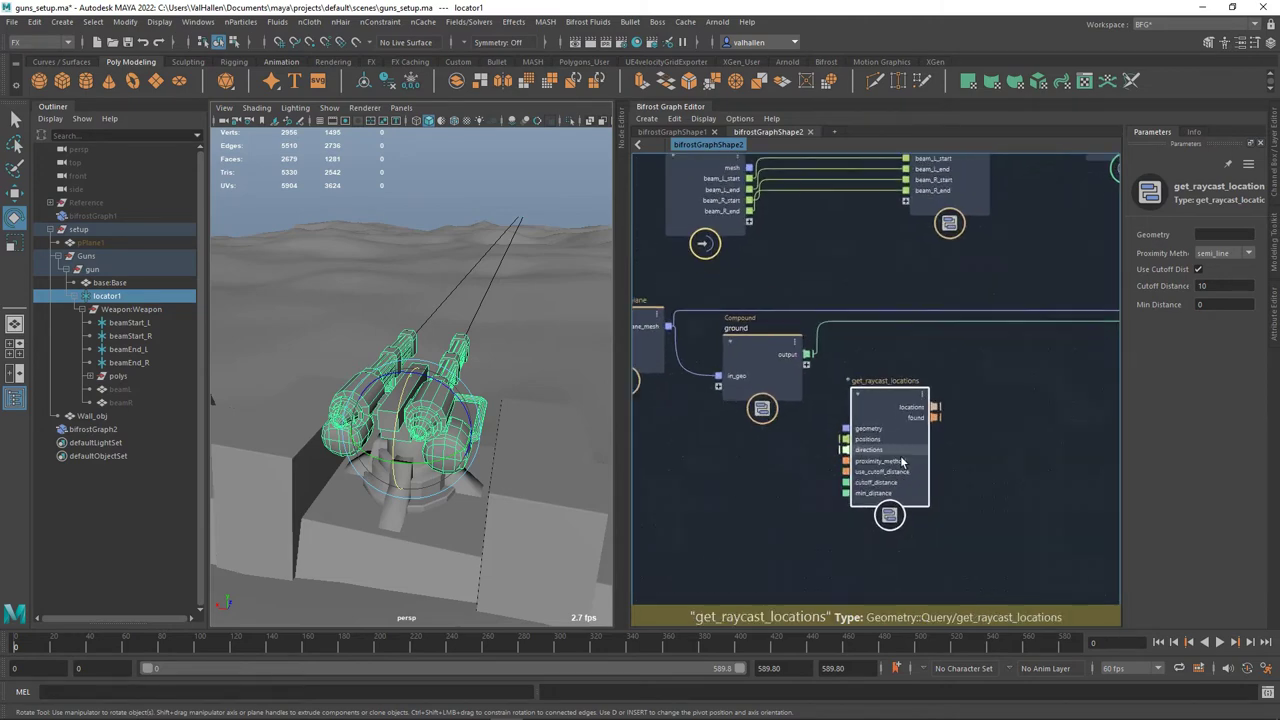
- Read the documentation for get_raycast_locations' inputs and shift the node away from the ground compound
left_click(1194, 132)
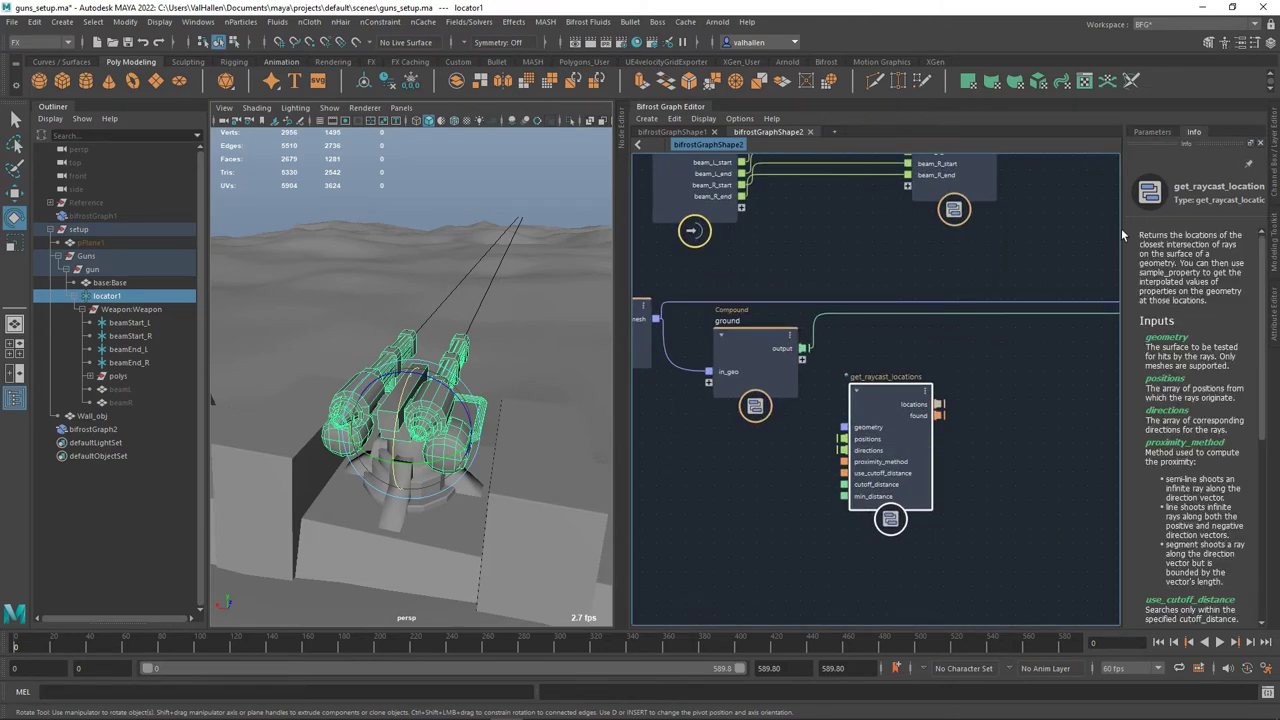
left_click_drag(1123, 240, 1099, 273)
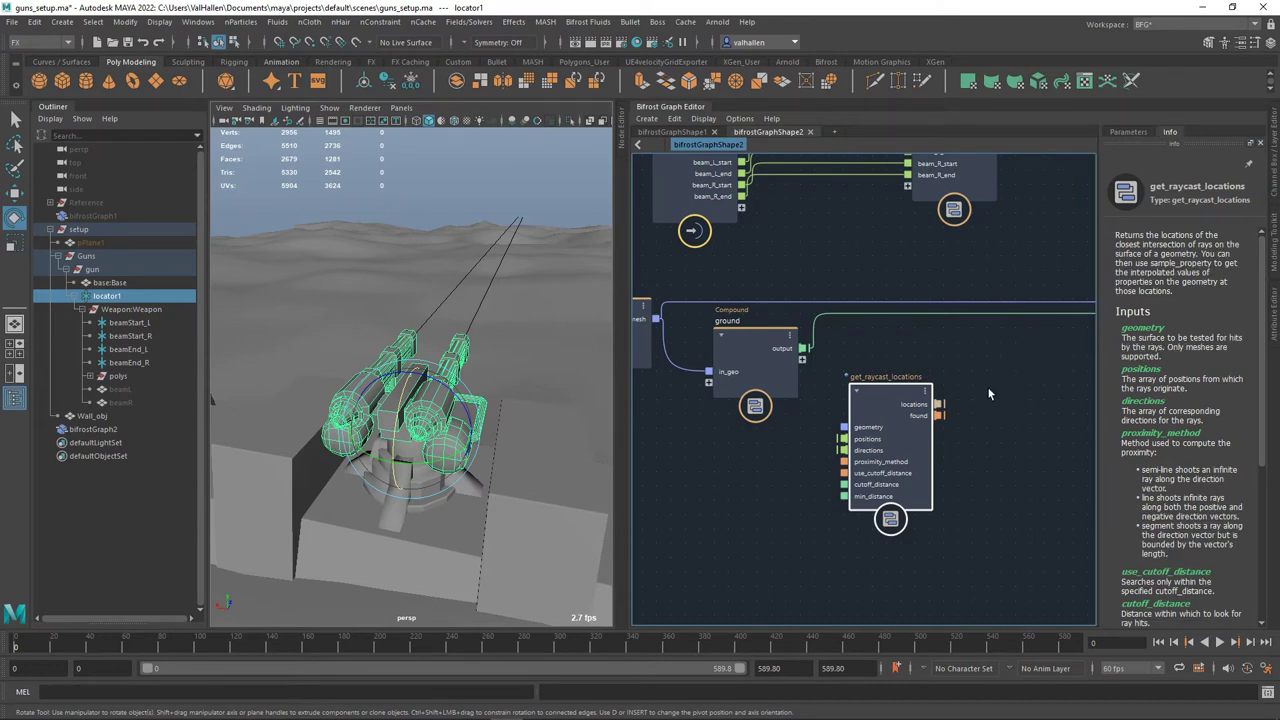
left_click_drag(894, 401, 907, 378)
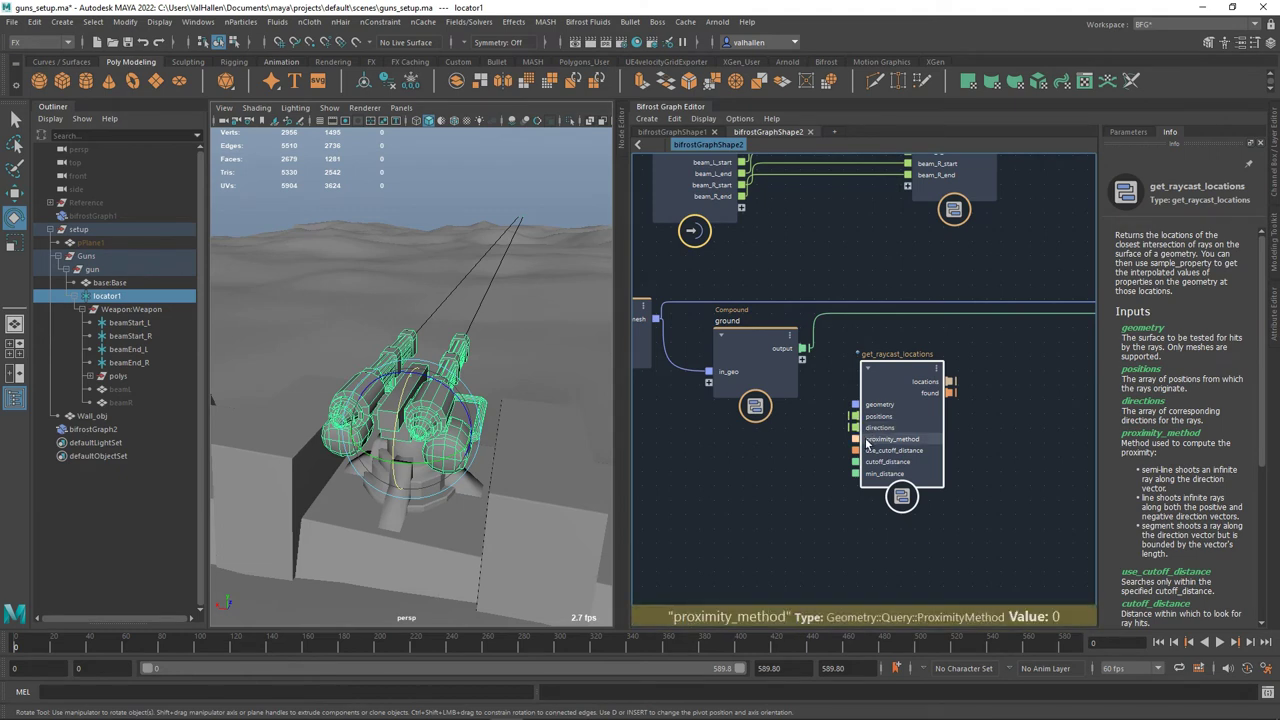
left_click_drag(903, 423, 932, 412)
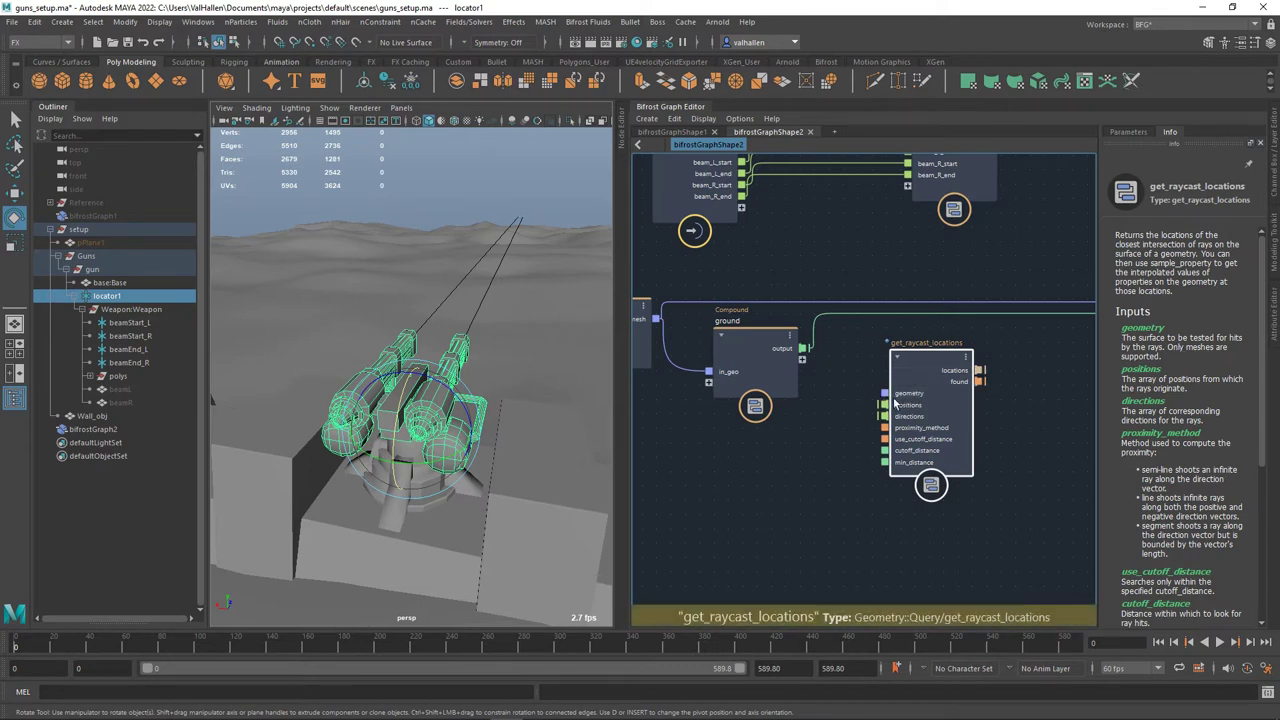
- Try feeding create_mesh_plane's plane_mesh into get_raycast_locations' geometry input, and remove that connection
middle_click_drag(807, 451, 876, 434, "alt")
left_click_drag(726, 301, 956, 375)
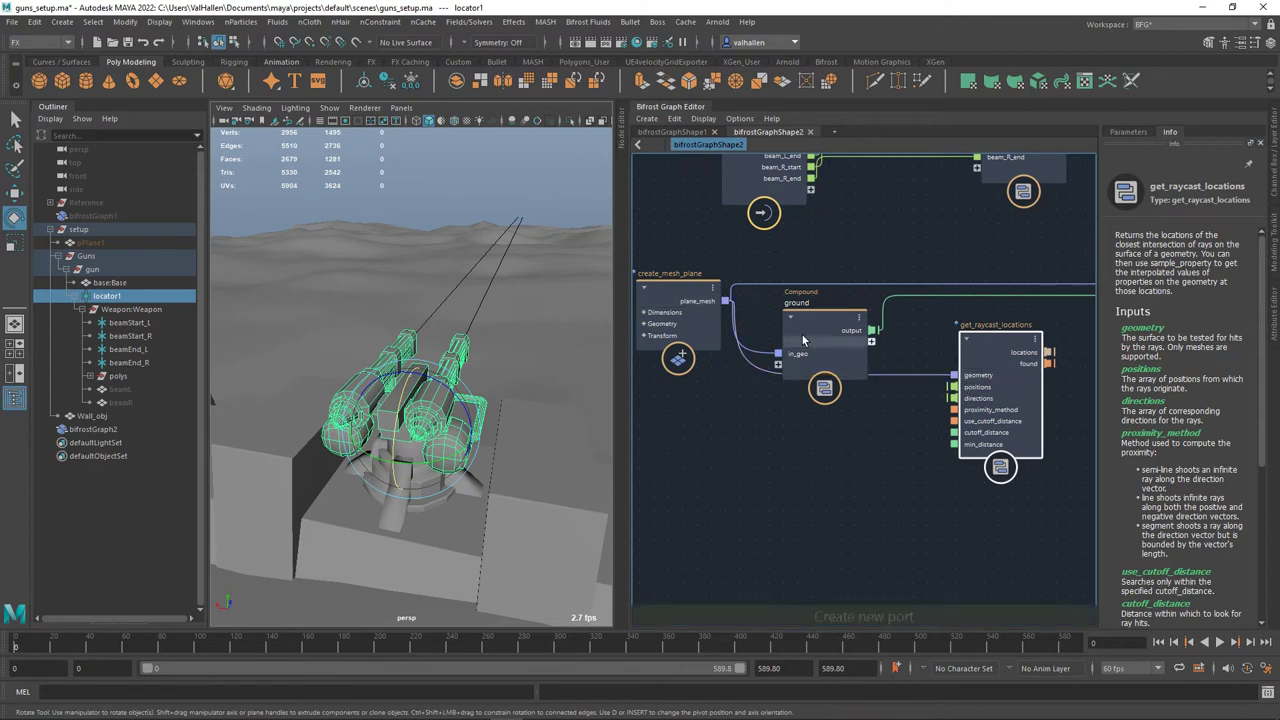
left_click_drag(824, 348, 826, 333)
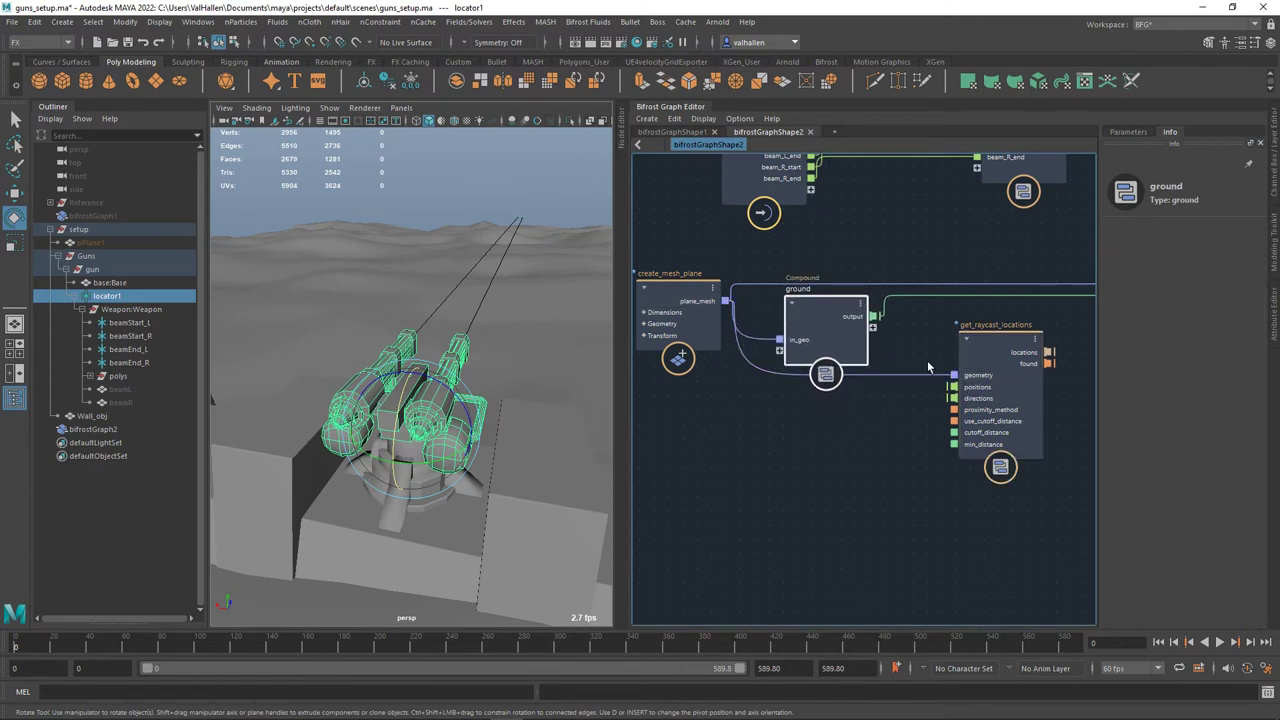
middle_click_drag(931, 358, 796, 366)
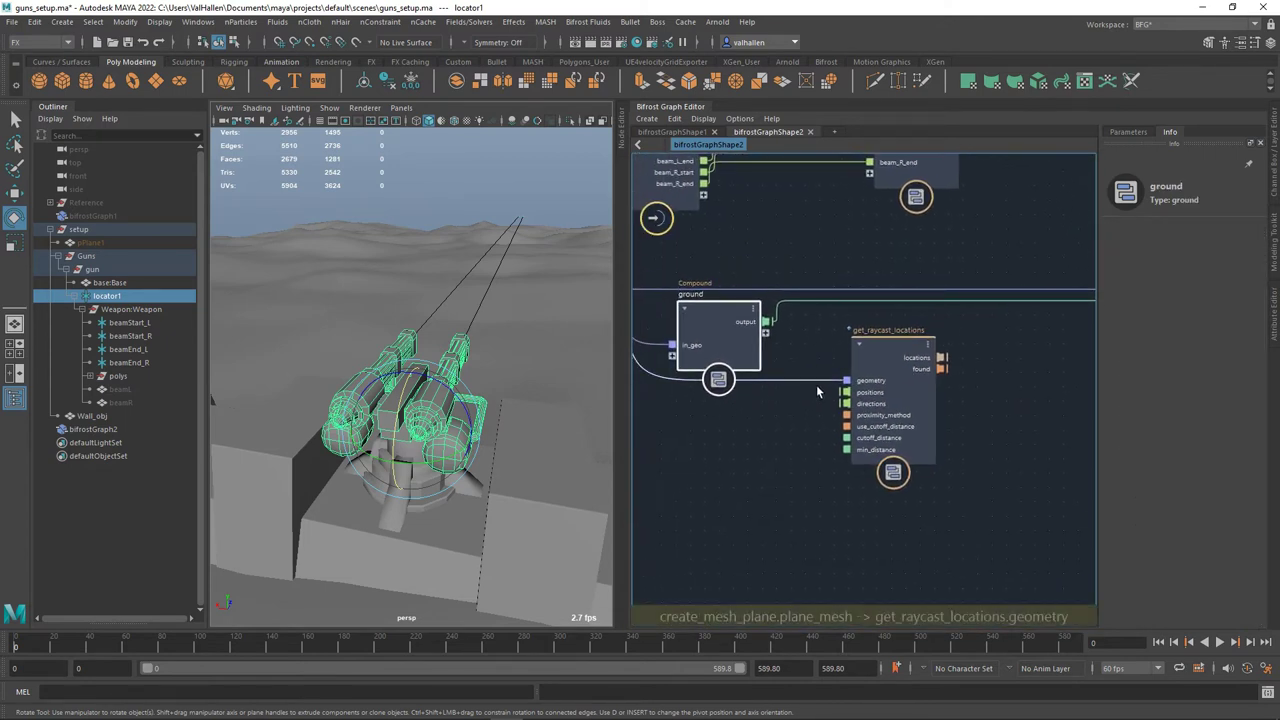
left_click(816, 384)
- Move displace_points next to the ground compound and connect its out_points to get_raycast_locations' geometry input
middle_click_drag(964, 353, 865, 368)
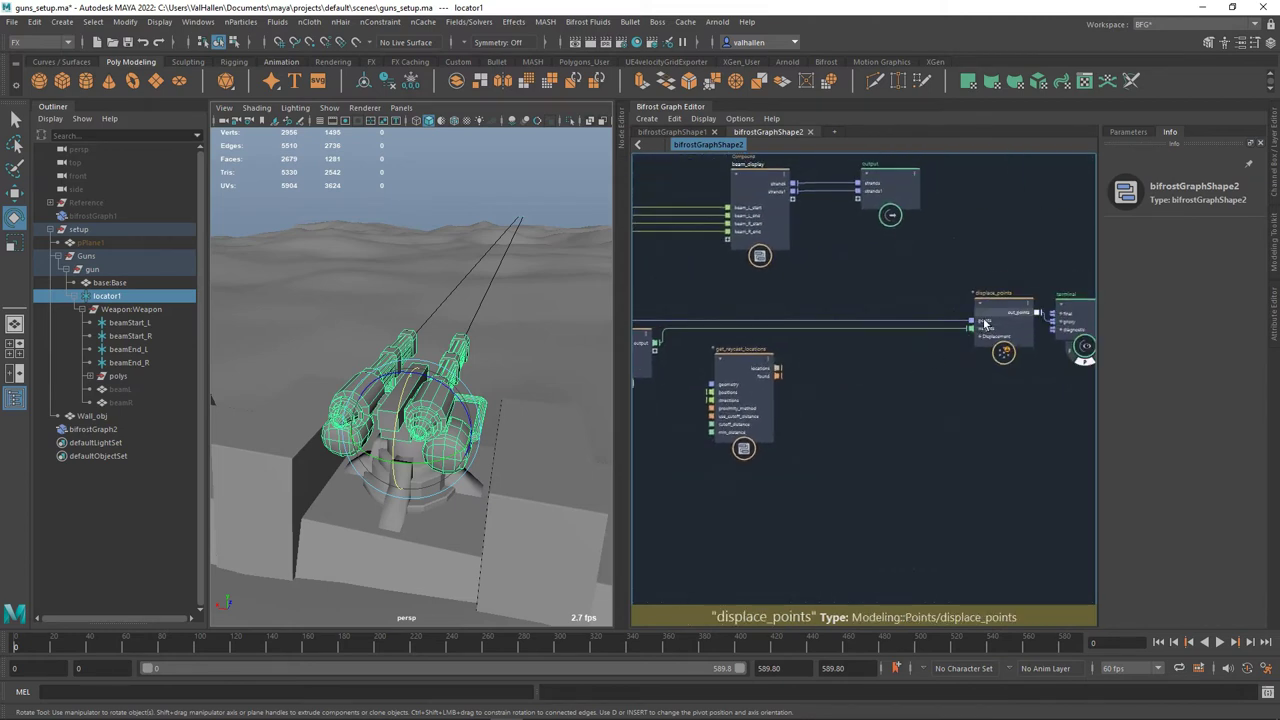
left_click_drag(1003, 325, 708, 328)
left_click_drag(765, 362, 850, 354)
left_click_drag(744, 314, 824, 350)
middle_click_drag(758, 371, 826, 373)
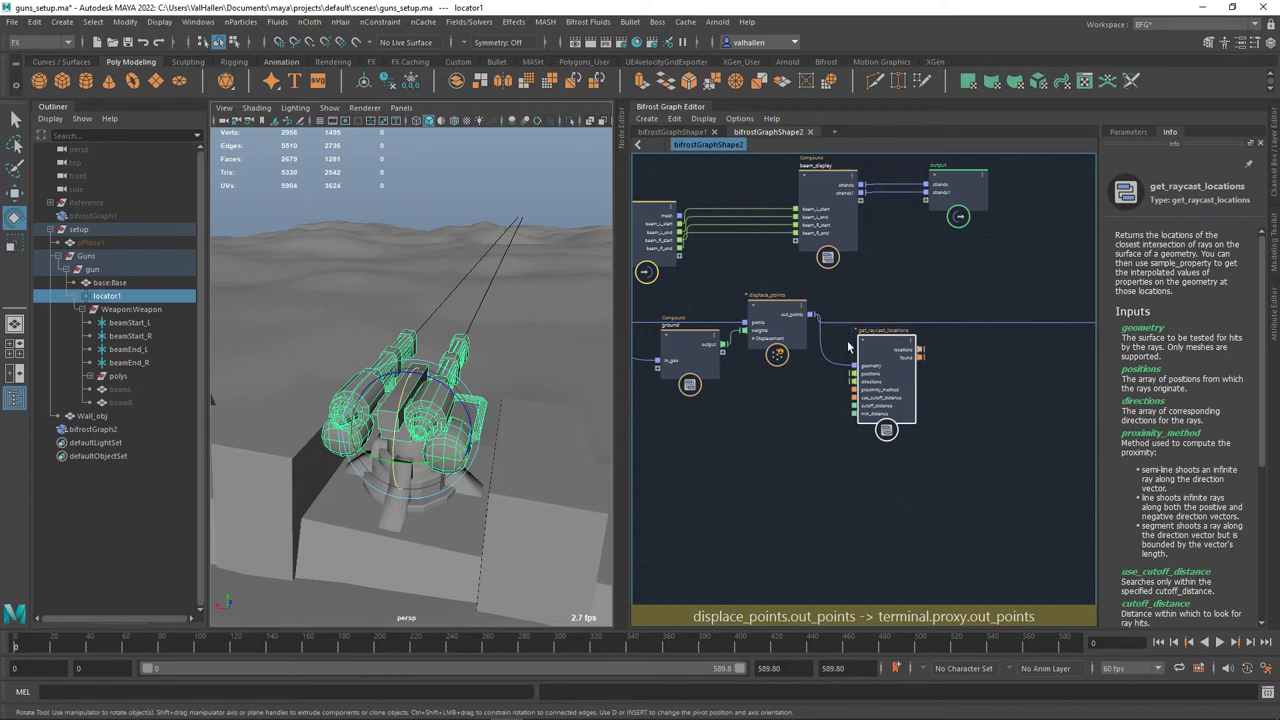
left_click_drag(876, 345, 887, 348)
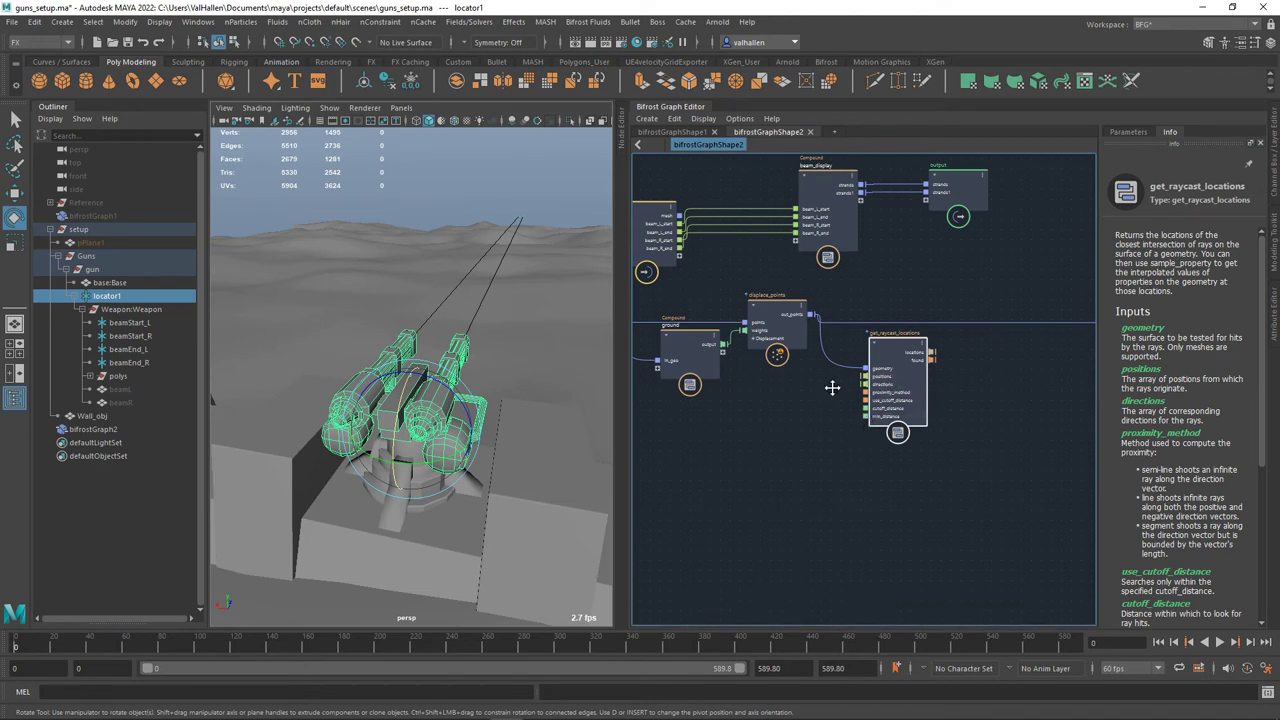
- Explode the beam_display compound back into its array and strand nodes, spacing the input and output nodes away from them
middle_click_drag(834, 389, 911, 432, "alt")
middle_click_drag(800, 323, 784, 317, "alt")
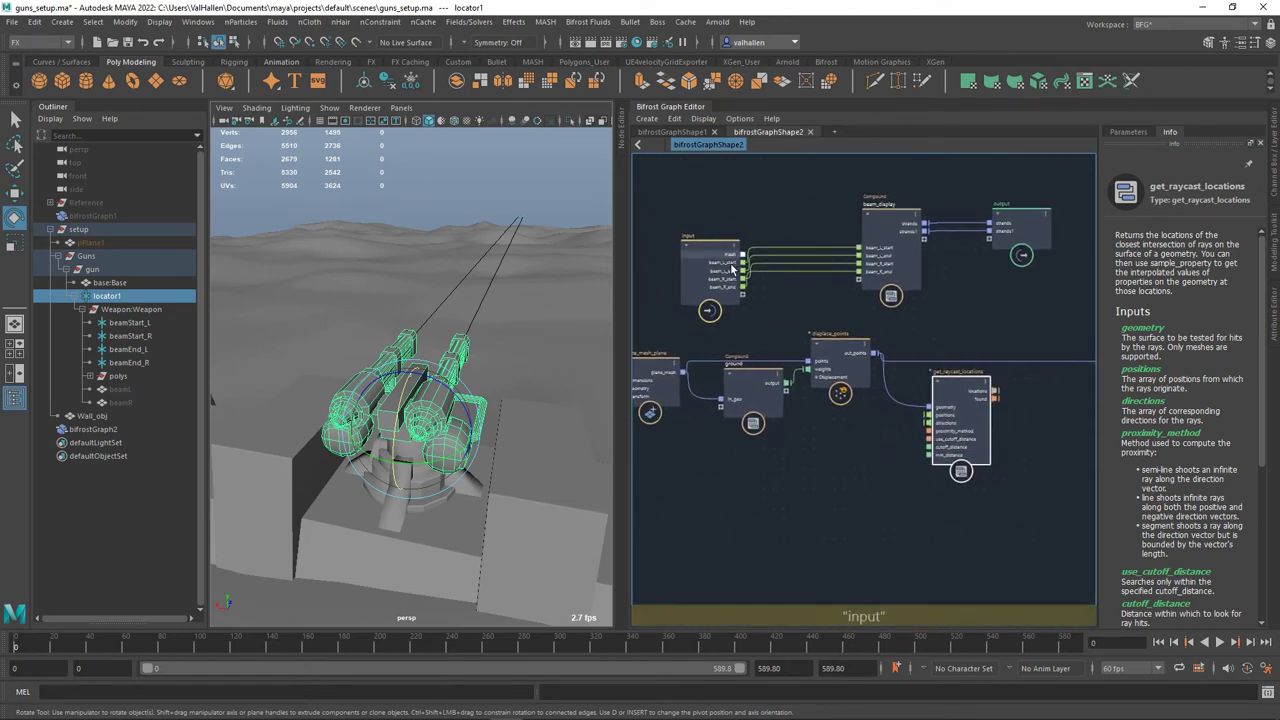
left_click_drag(733, 268, 680, 254)
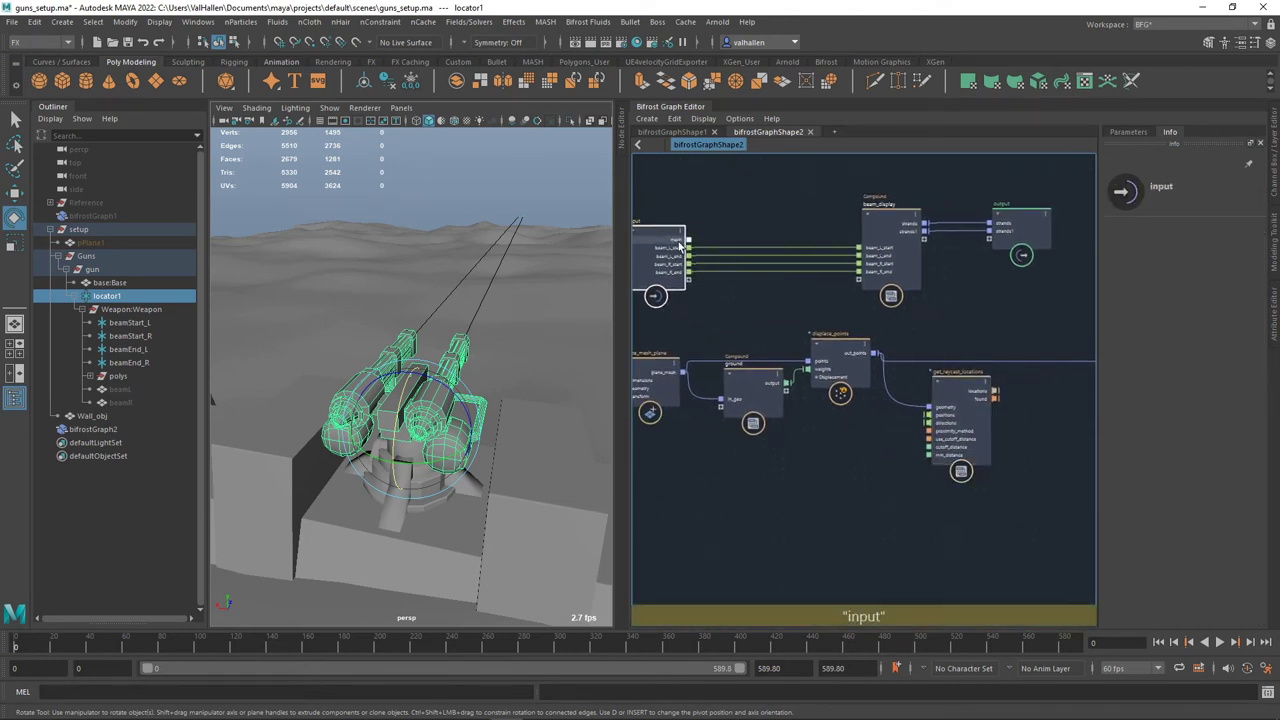
right_click(900, 232)
left_click(868, 228)
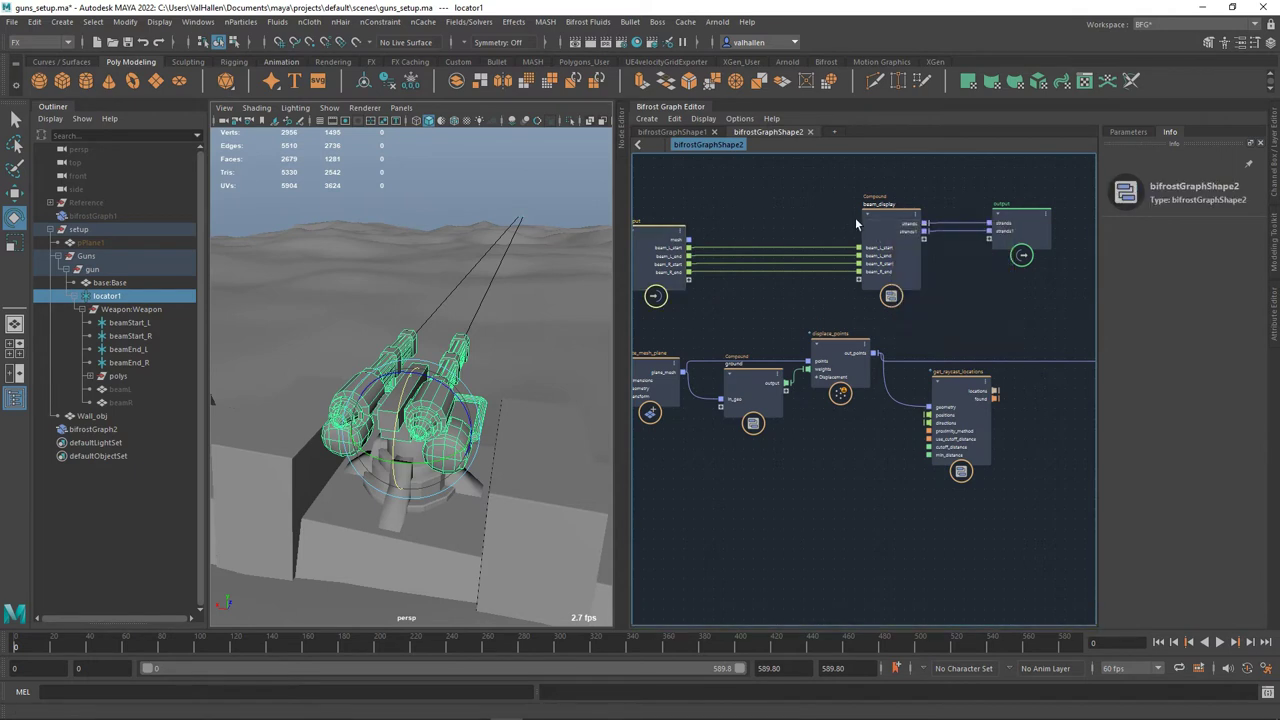
right_click(870, 229)
left_click(912, 289)
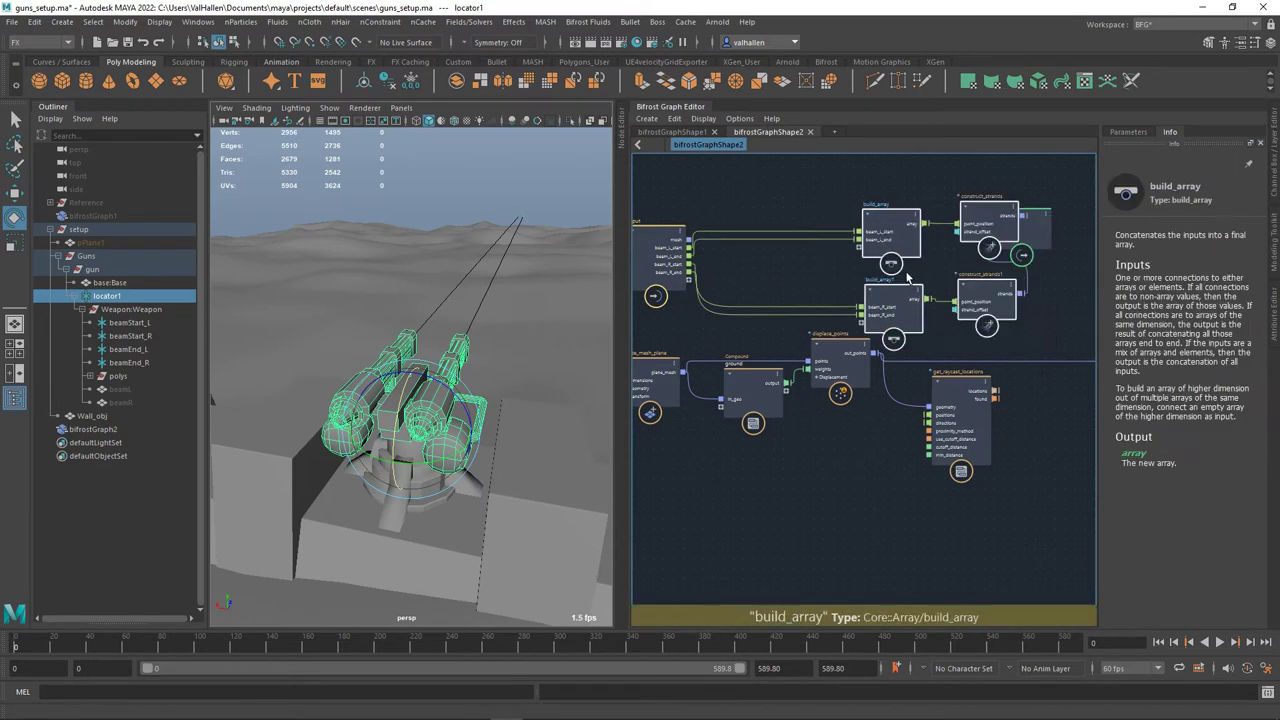
left_click_drag(1043, 240, 1129, 274)
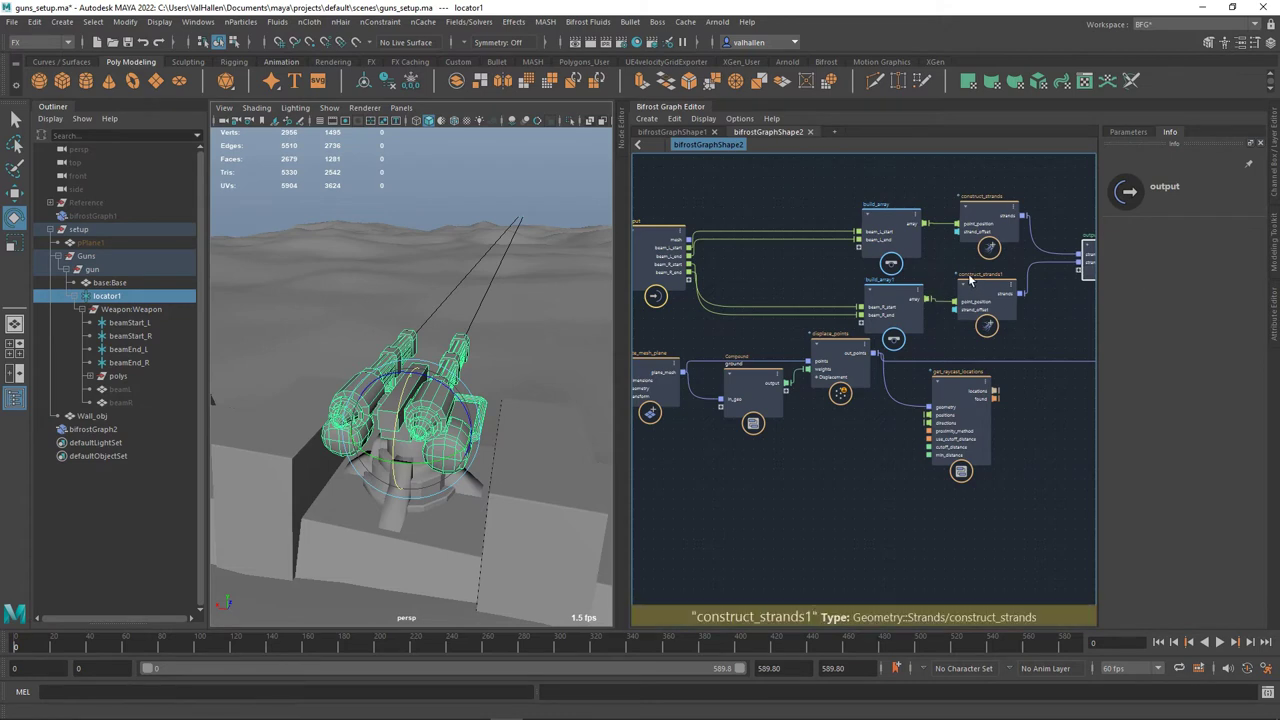
- Reposition get_raycast_locations and build_array1 to free space around displace_points
middle_click_drag(971, 280, 968, 255, "alt")
left_click_drag(960, 362, 994, 379)
middle_click_drag(867, 428, 797, 431, "alt")
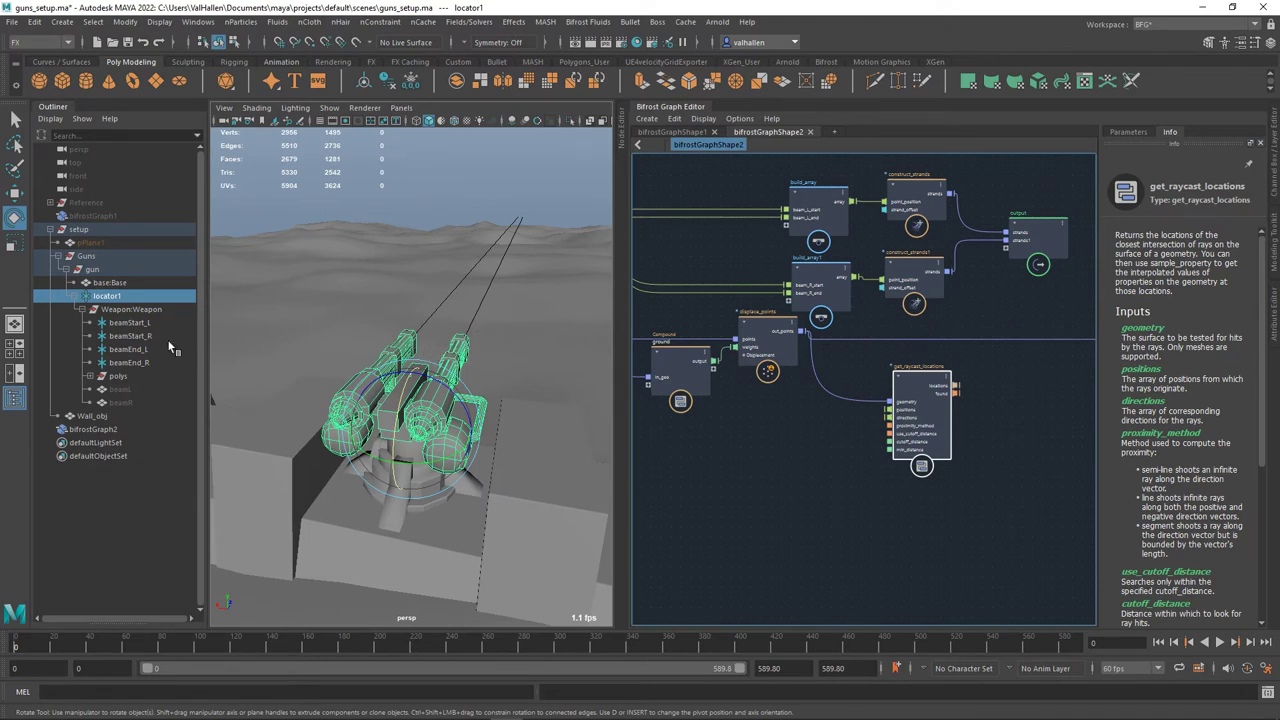
middle_click_drag(742, 457, 775, 489)
left_click(858, 312)
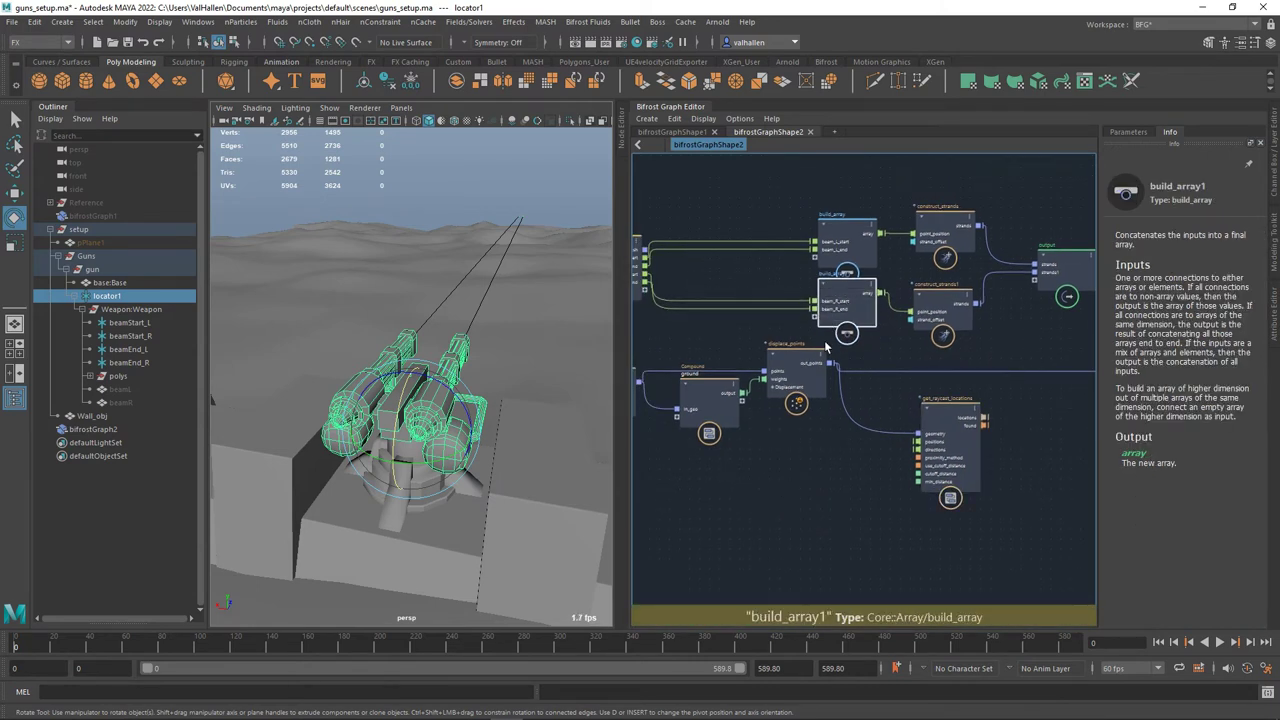
- Add a build_array node below displace_points and feed it beam_L_start and beam_R_start from the input node
key("Tab")
type("build")
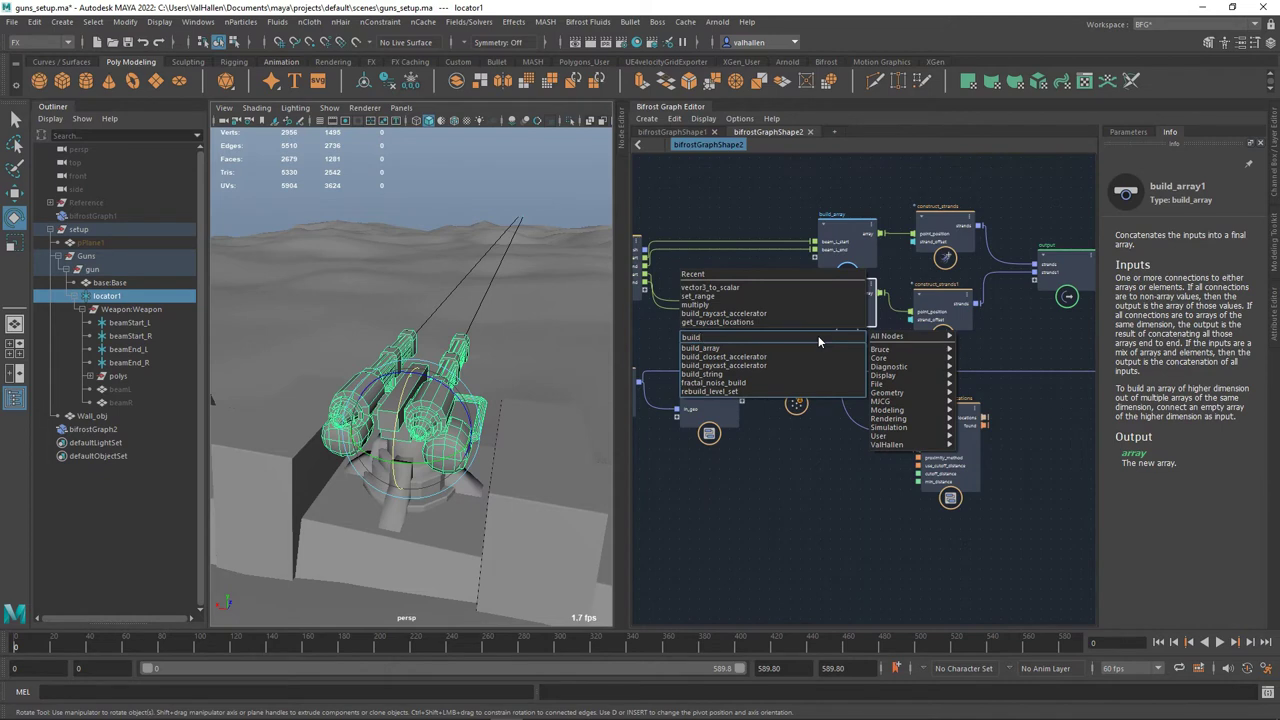
key("Return")
left_click_drag(818, 352, 813, 460)
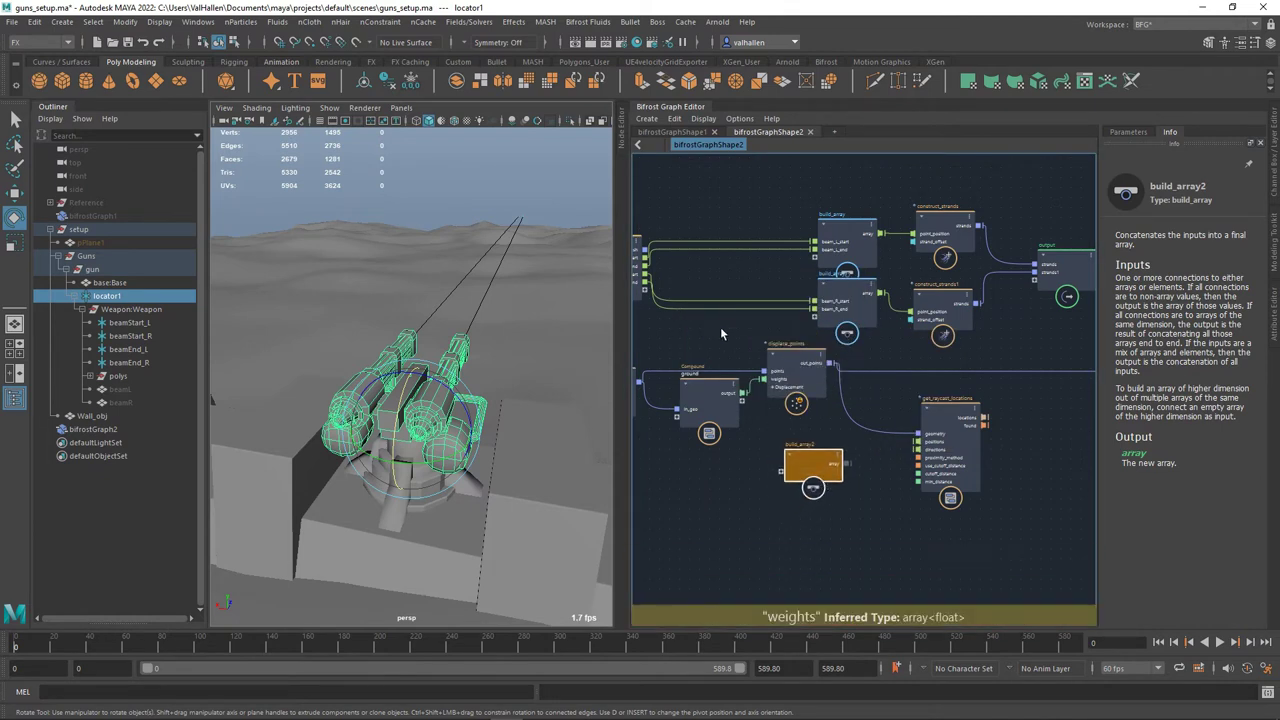
middle_click_drag(725, 333, 771, 338)
left_click_drag(697, 266, 837, 487)
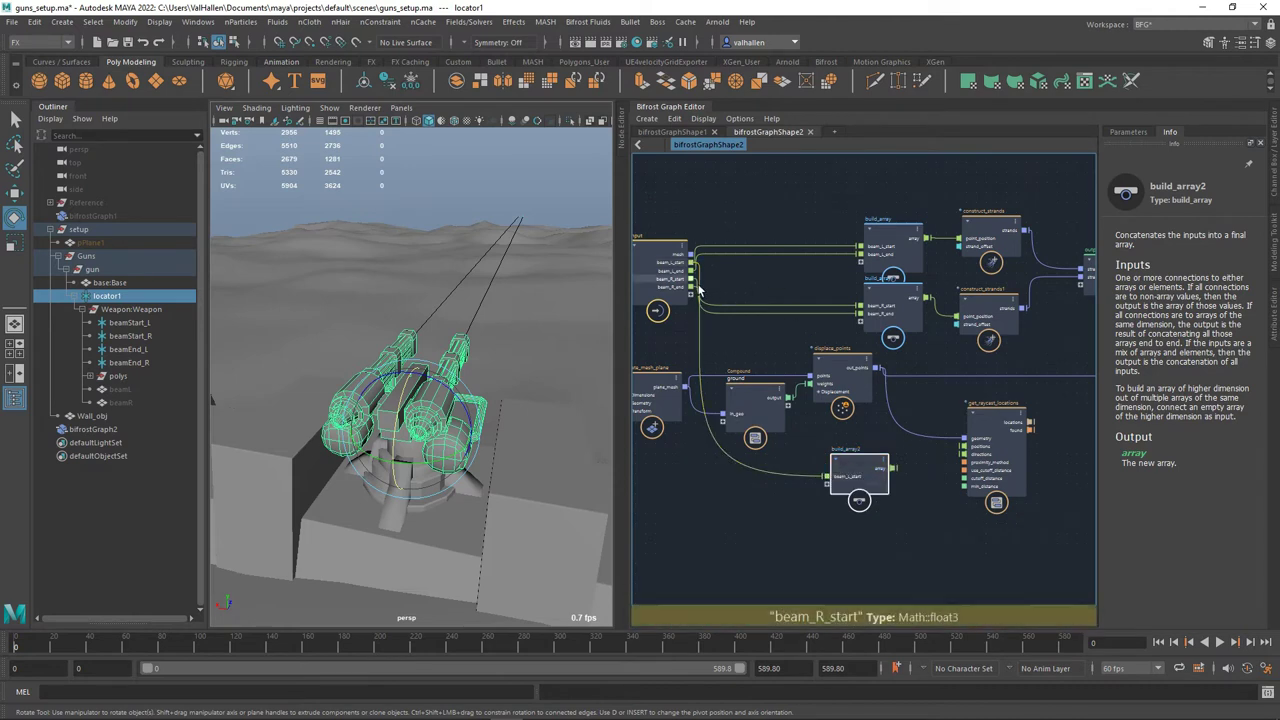
left_click_drag(693, 280, 840, 491)
- Connect build_array2's array output to get_raycast_locations' positions input, and select get_raycast_locations to show its documentation
middle_click_drag(923, 474, 889, 480)
left_click_drag(831, 486, 929, 452)
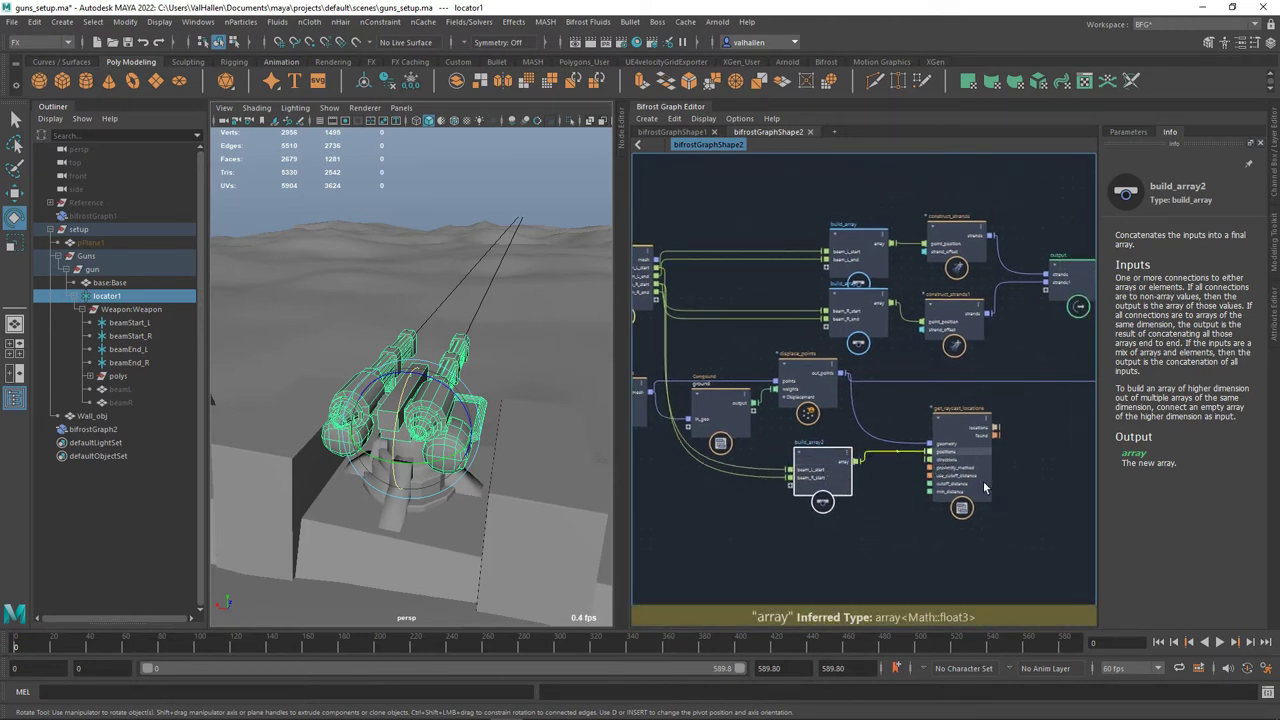
middle_click_drag(1028, 505, 938, 506)
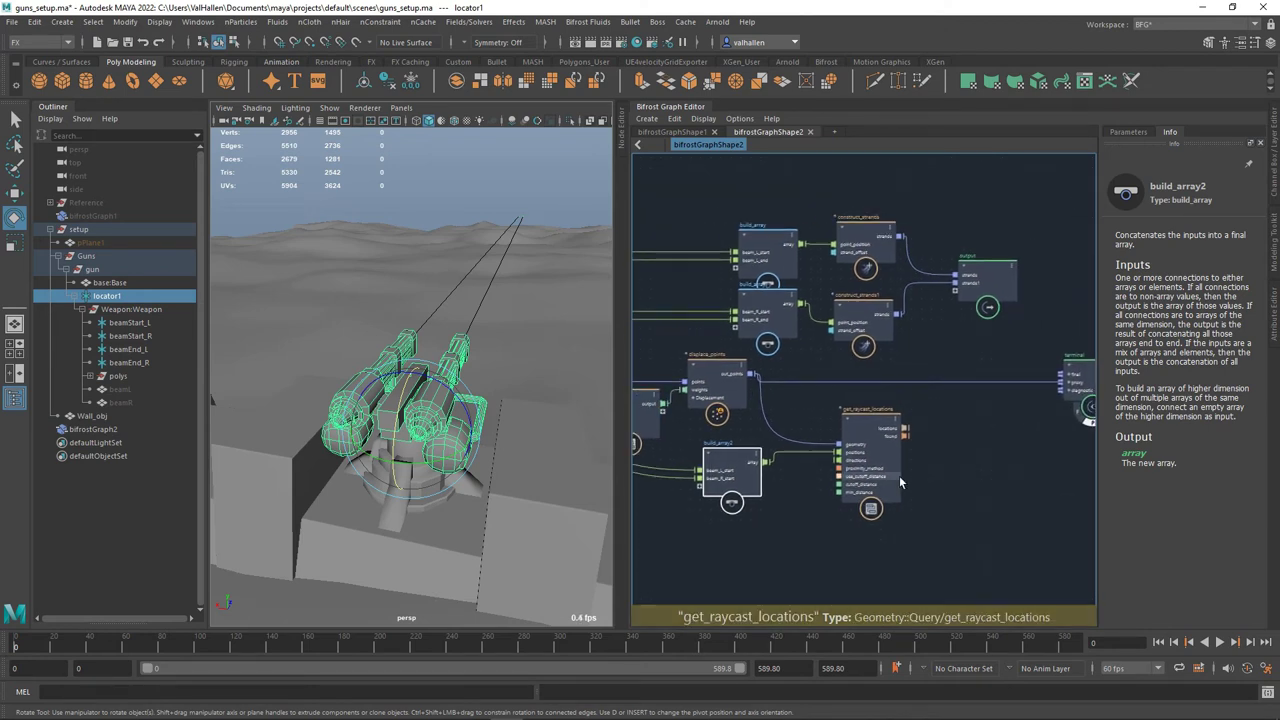
left_click_drag(877, 432, 873, 442)
middle_click_drag(975, 465, 965, 458)
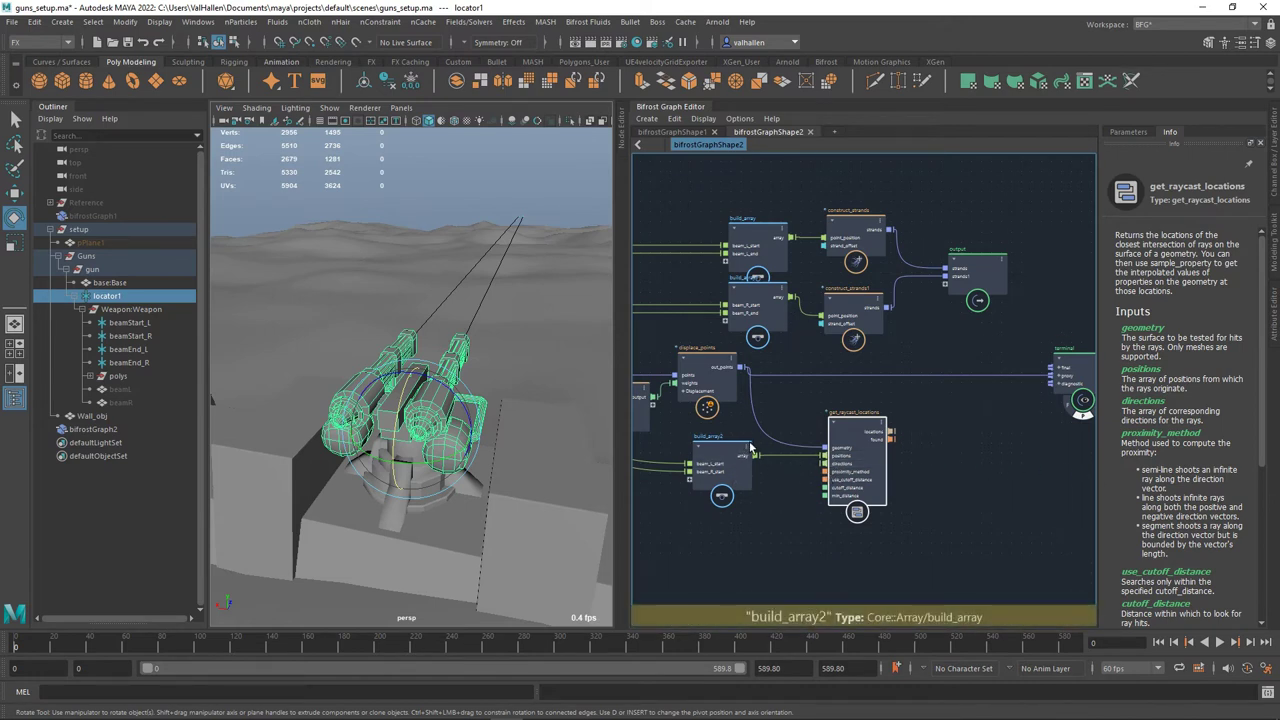
- Clear the turret selection in the viewport and examine the two beams alongside their strand and raycast nodes
middle_click_drag(868, 403, 953, 411)
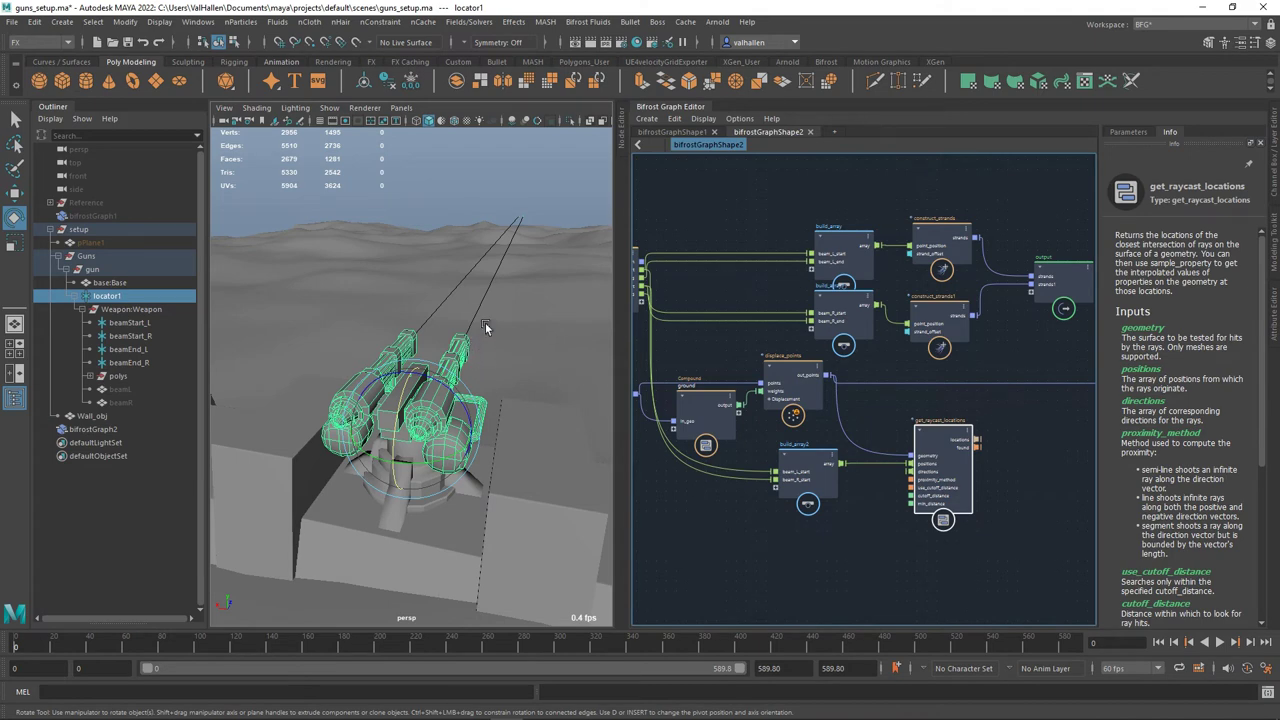
left_click(520, 386)
left_click(548, 218)
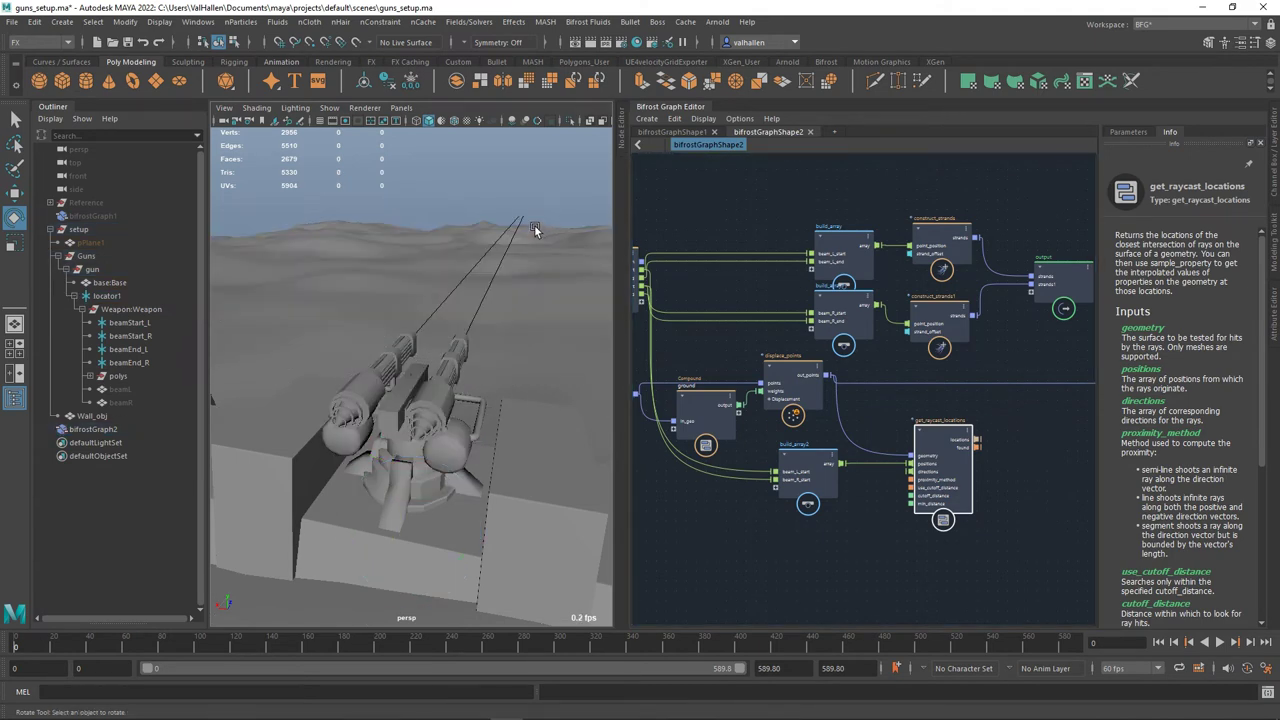
middle_click_drag(1006, 212, 1004, 207, "alt")
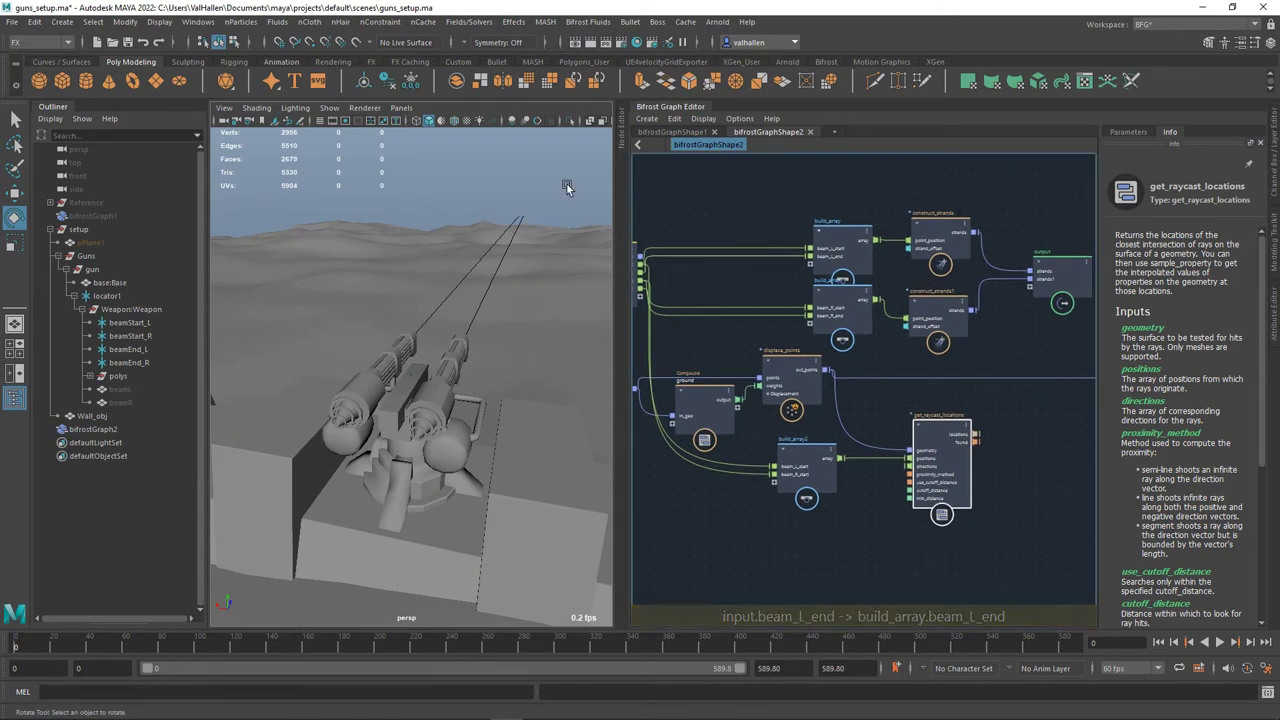
middle_click_drag(948, 399, 919, 368, "alt")
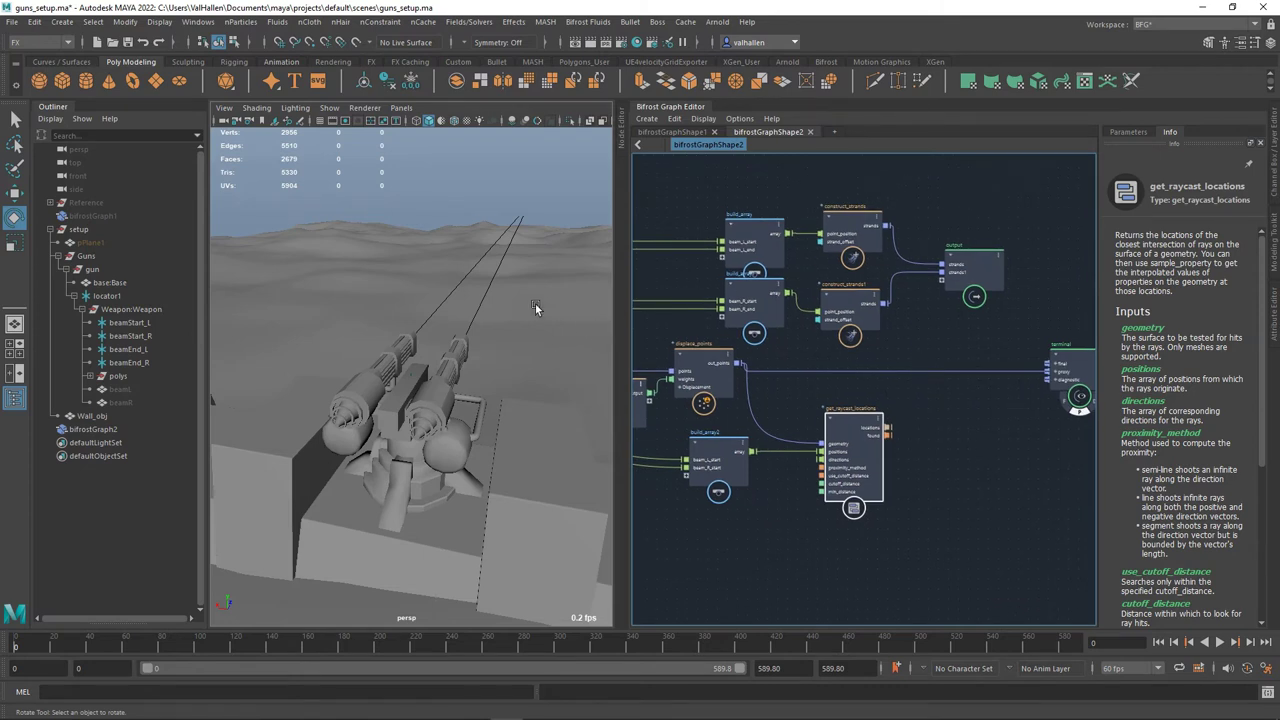
left_click_drag(847, 344, 847, 340)
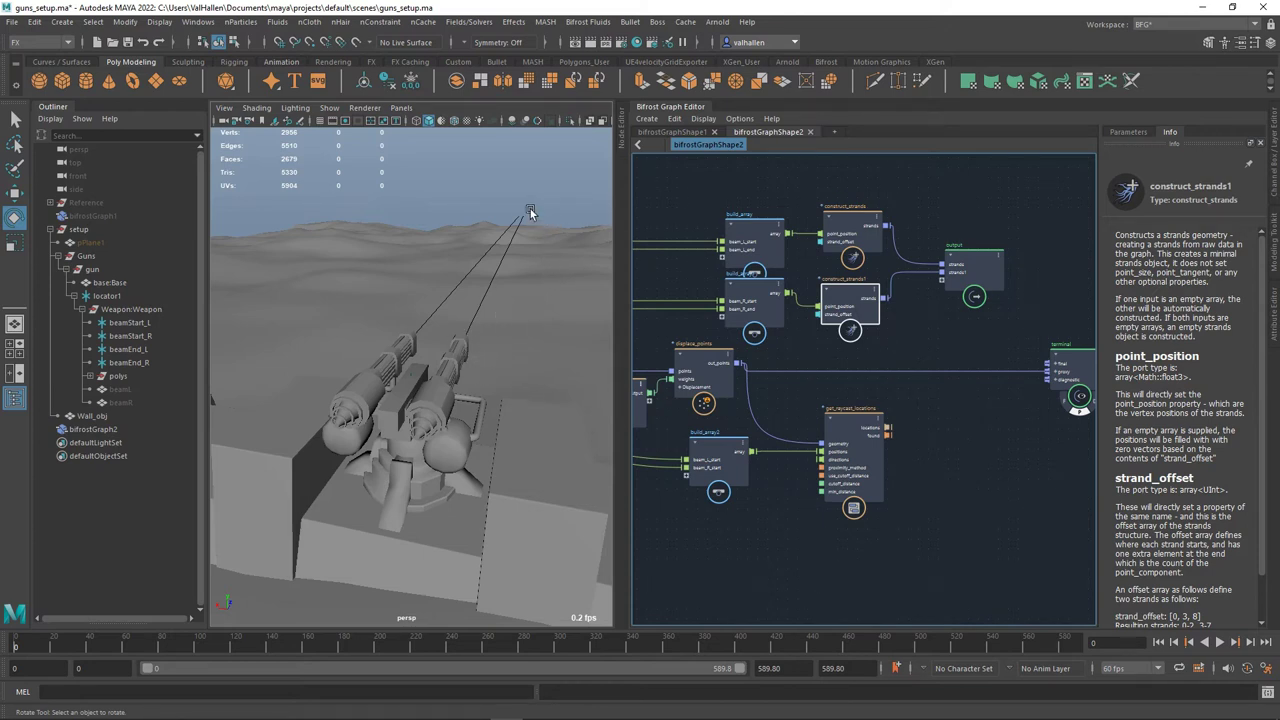
mouse_move(908, 442)
middle_mouse_down("alt")
mouse_move(1045, 451)
mouse_move(914, 426)
middle_mouse_up("alt")
- Shift build_array2 aside, add another build_array node beneath it, and feed it beam_L_end and beam_R_end
left_click_drag(882, 441, 806, 446)
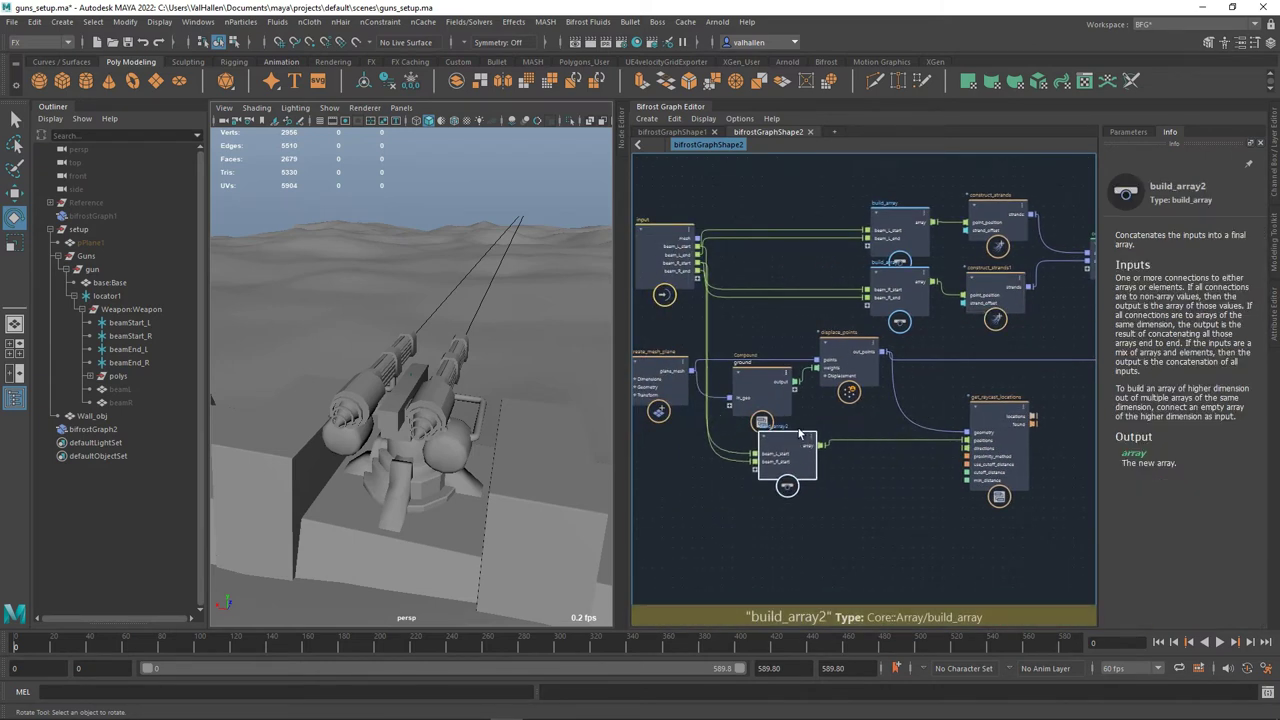
left_click(787, 543)
key("Tab")
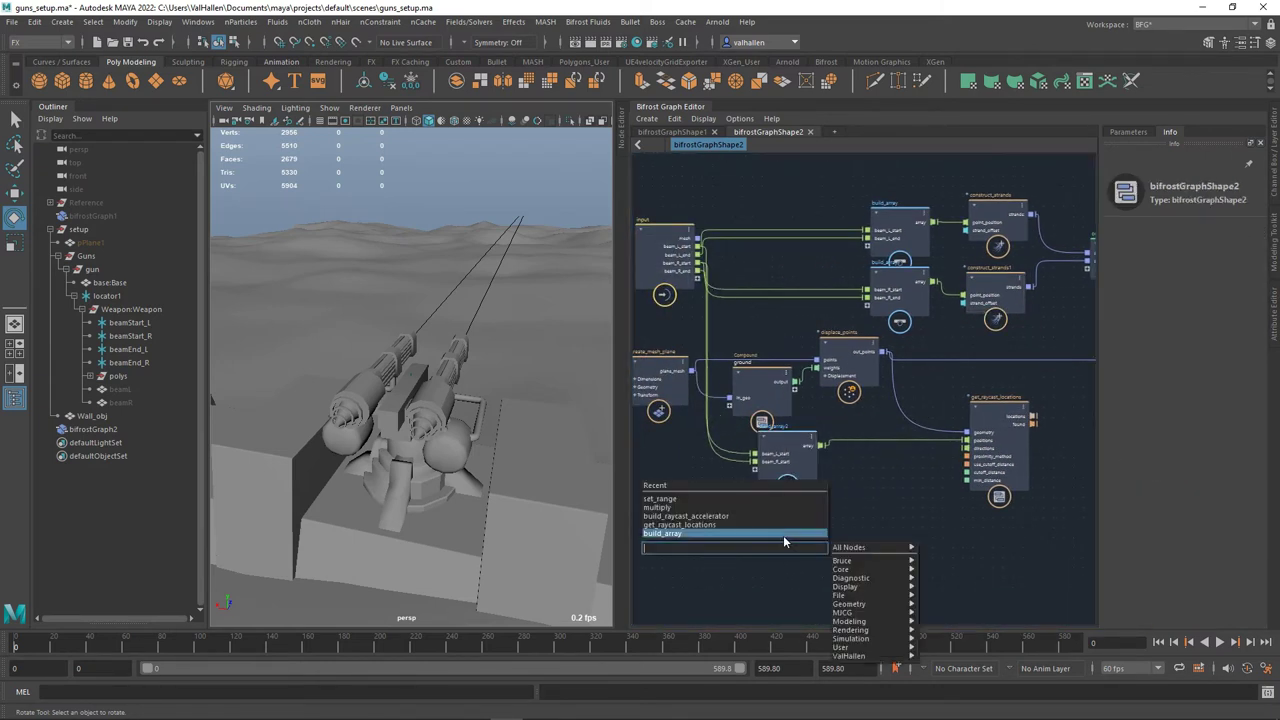
type("build")
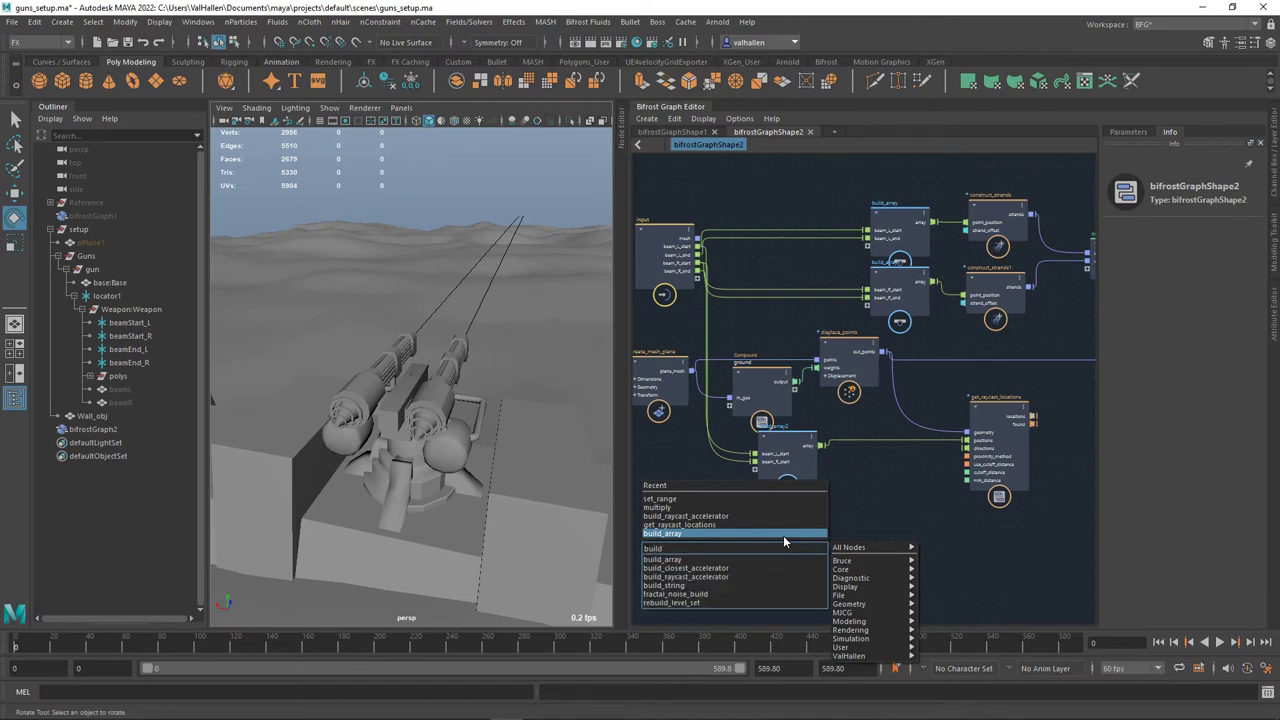
left_click(783, 535)
left_click_drag(790, 547, 798, 496)
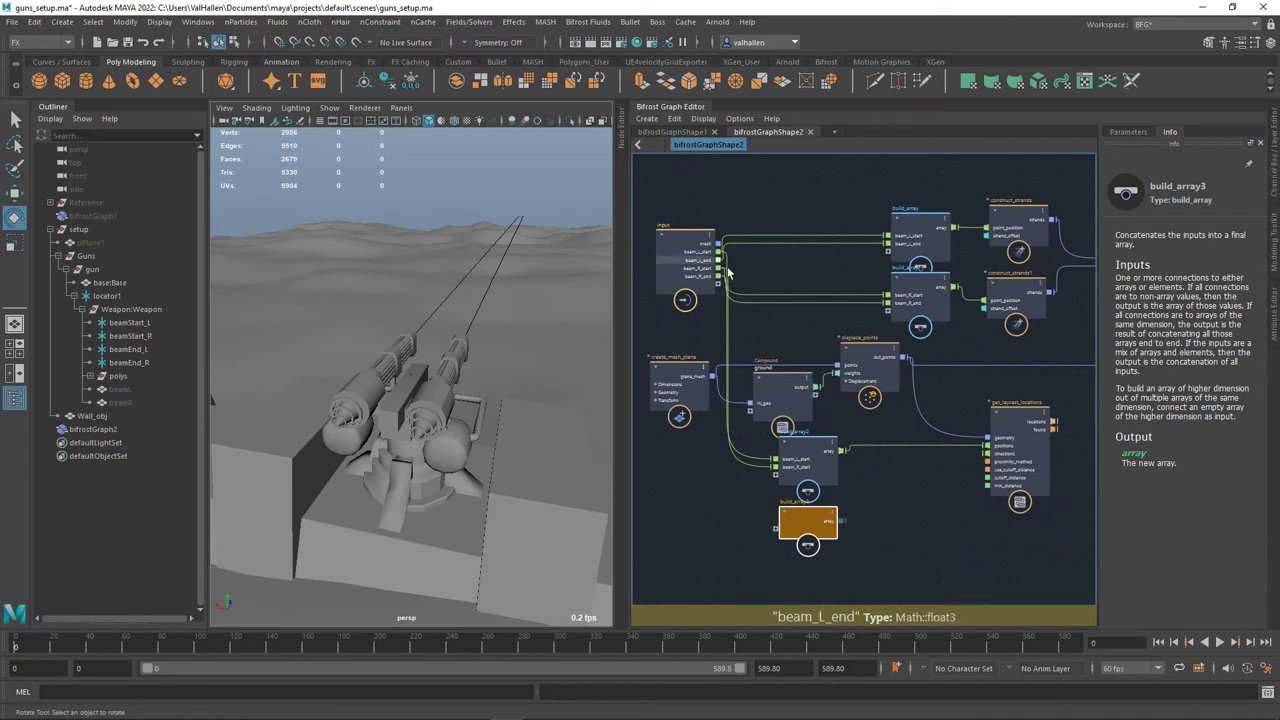
left_click_drag(718, 260, 786, 541)
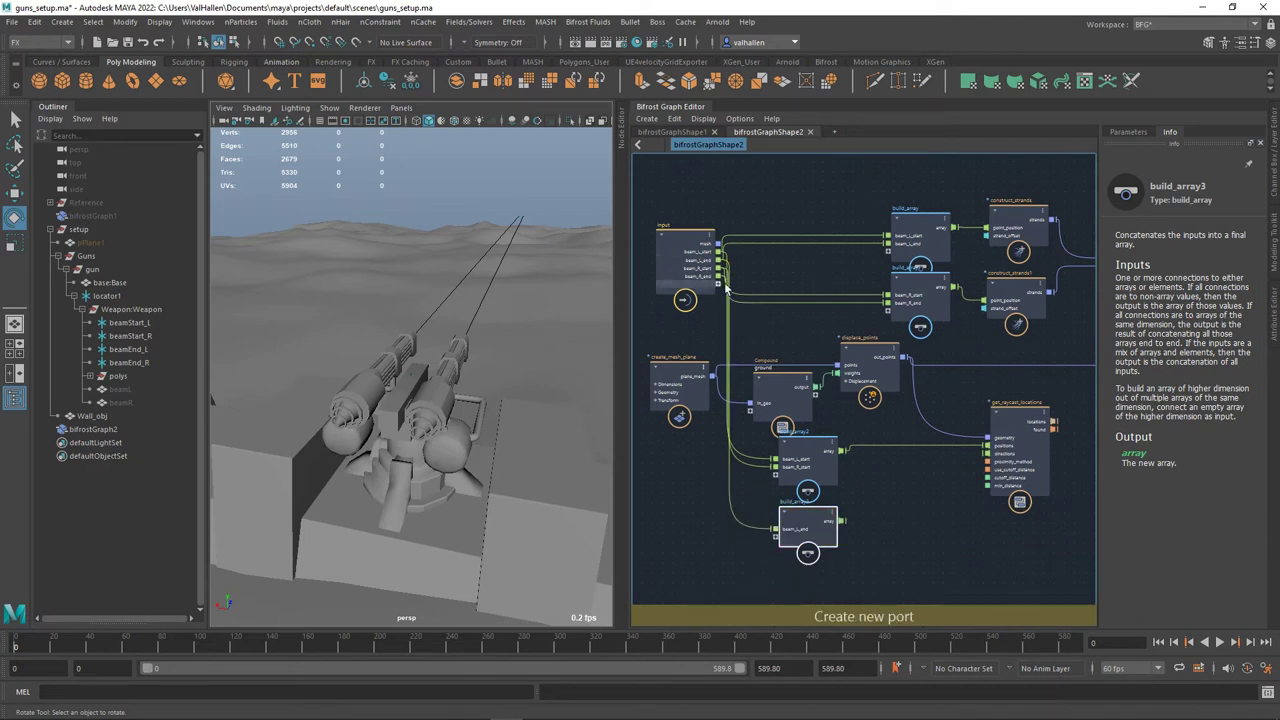
left_click_drag(722, 432, 778, 540)
- Add a subtract node for build_array3's array minus build_array2's array, and connect its output to get_raycast_locations' directions input
scroll(890, 510, "up", 3)
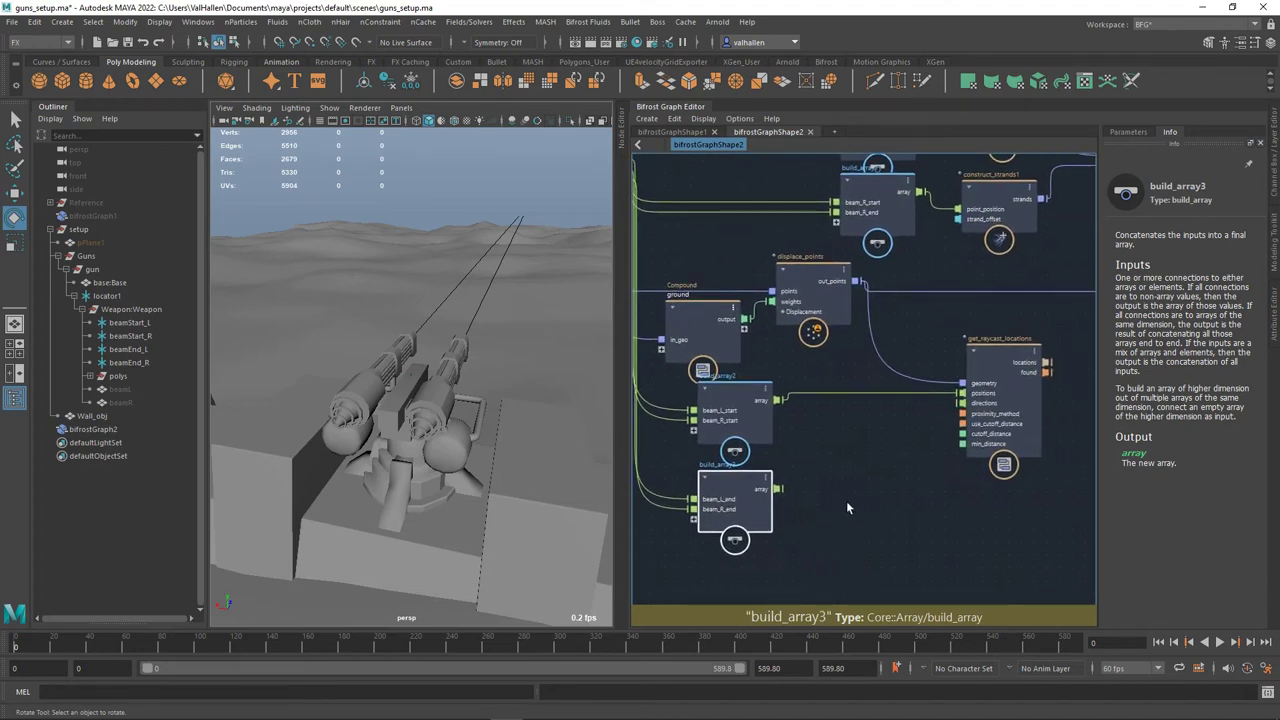
left_click_drag(1035, 357, 1068, 362)
middle_click_drag(910, 435, 837, 458, "alt")
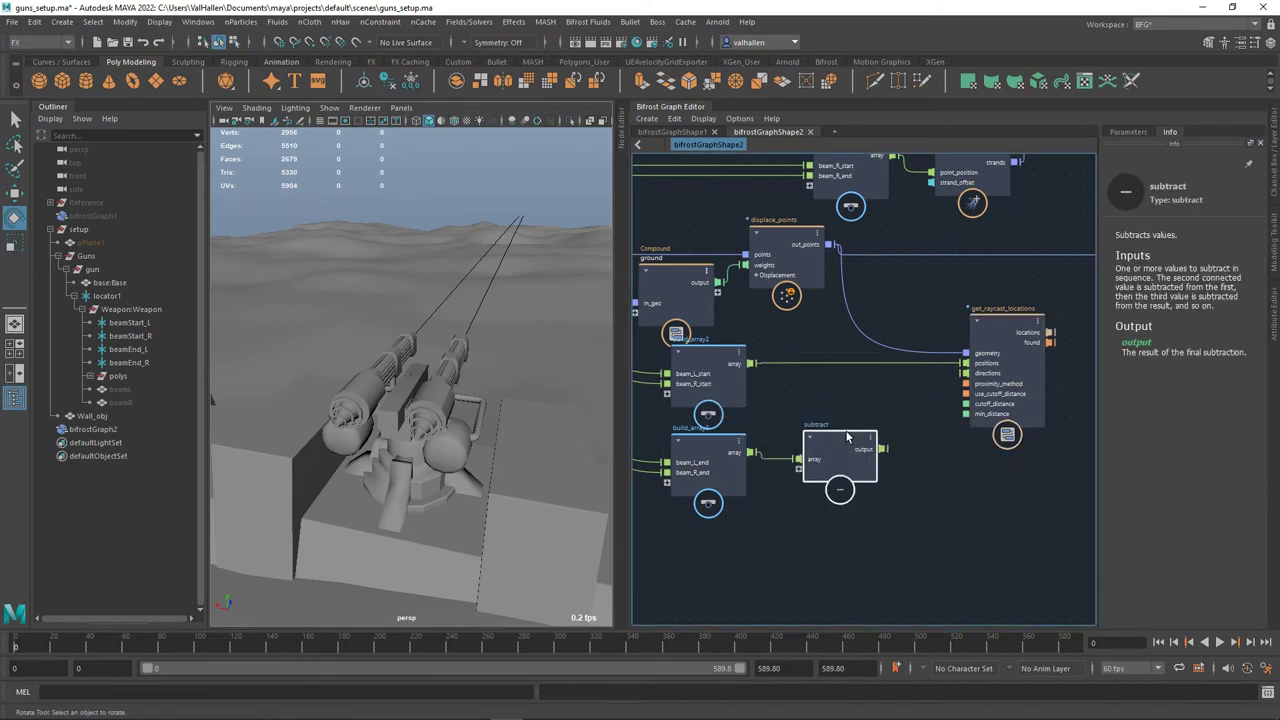
left_click_drag(847, 449, 866, 415)
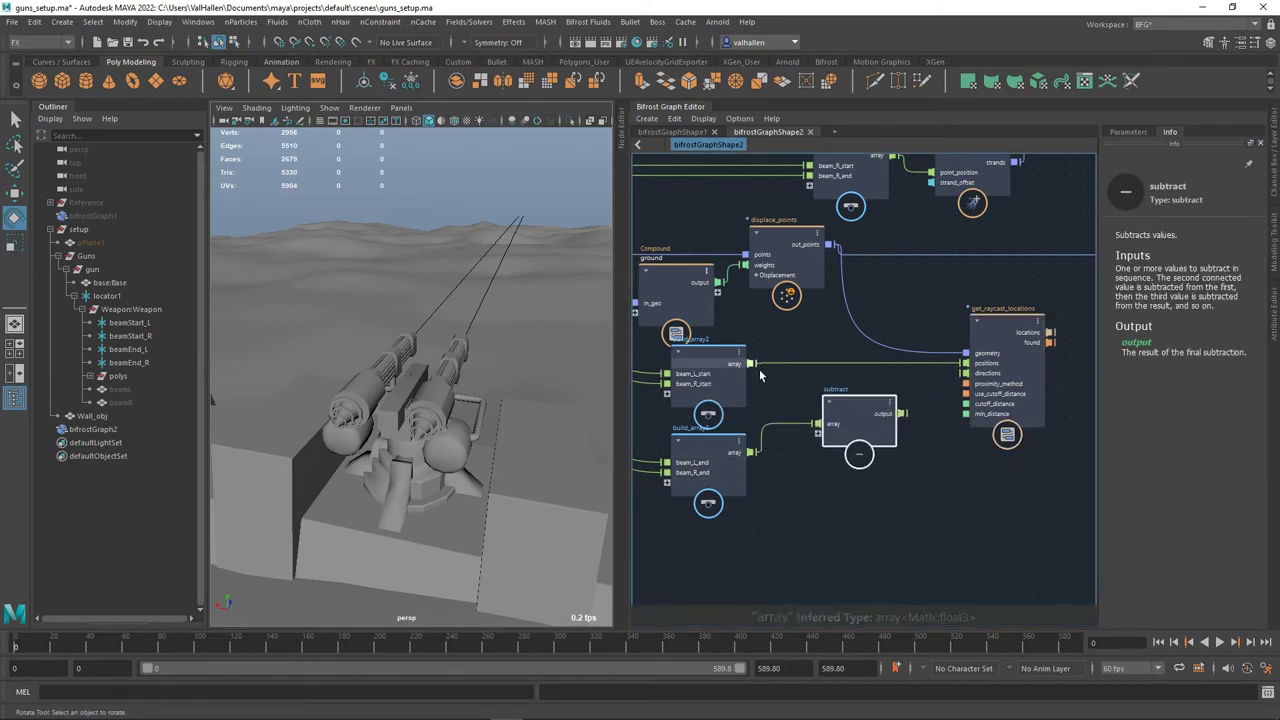
left_click_drag(757, 366, 828, 432)
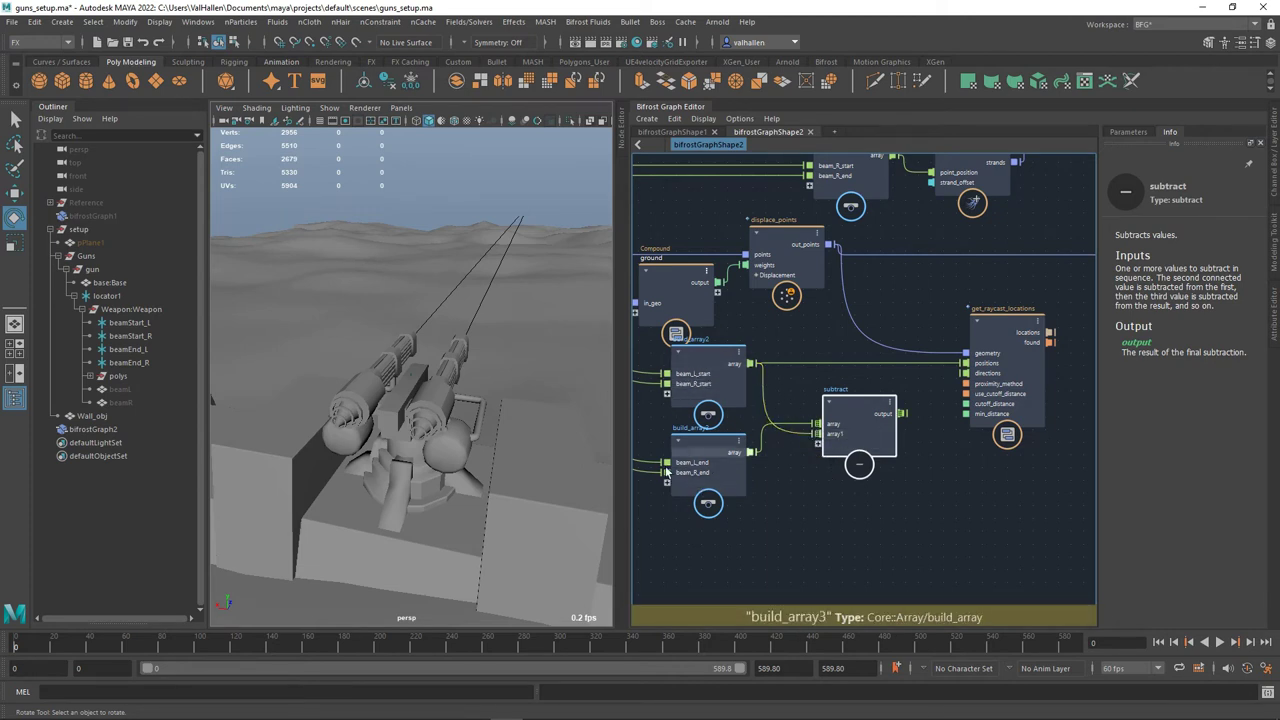
middle_click_drag(998, 516, 933, 549)
left_click_drag(840, 445, 865, 435)
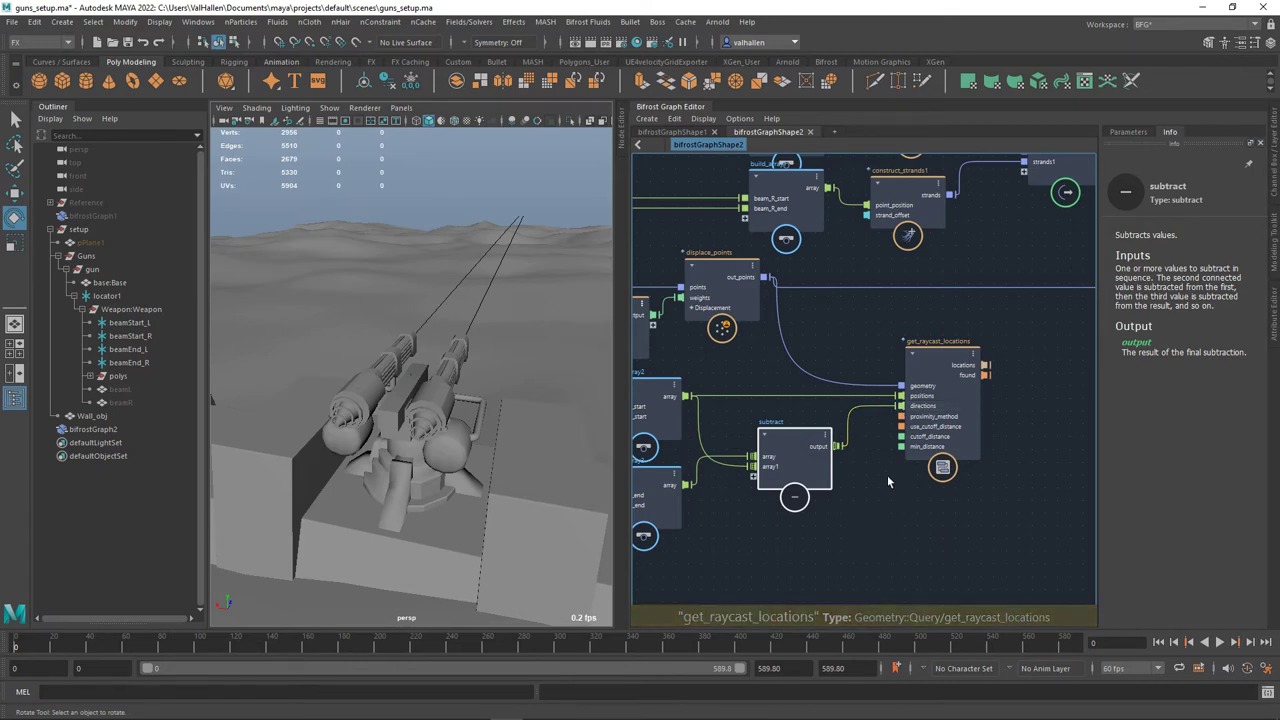
- Add a sample_property node and place it between get_raycast_locations and the terminal node
scroll(885, 481, "down", 2)
middle_click_drag(940, 501, 817, 532, "alt")
scroll(911, 449, "up", 2)
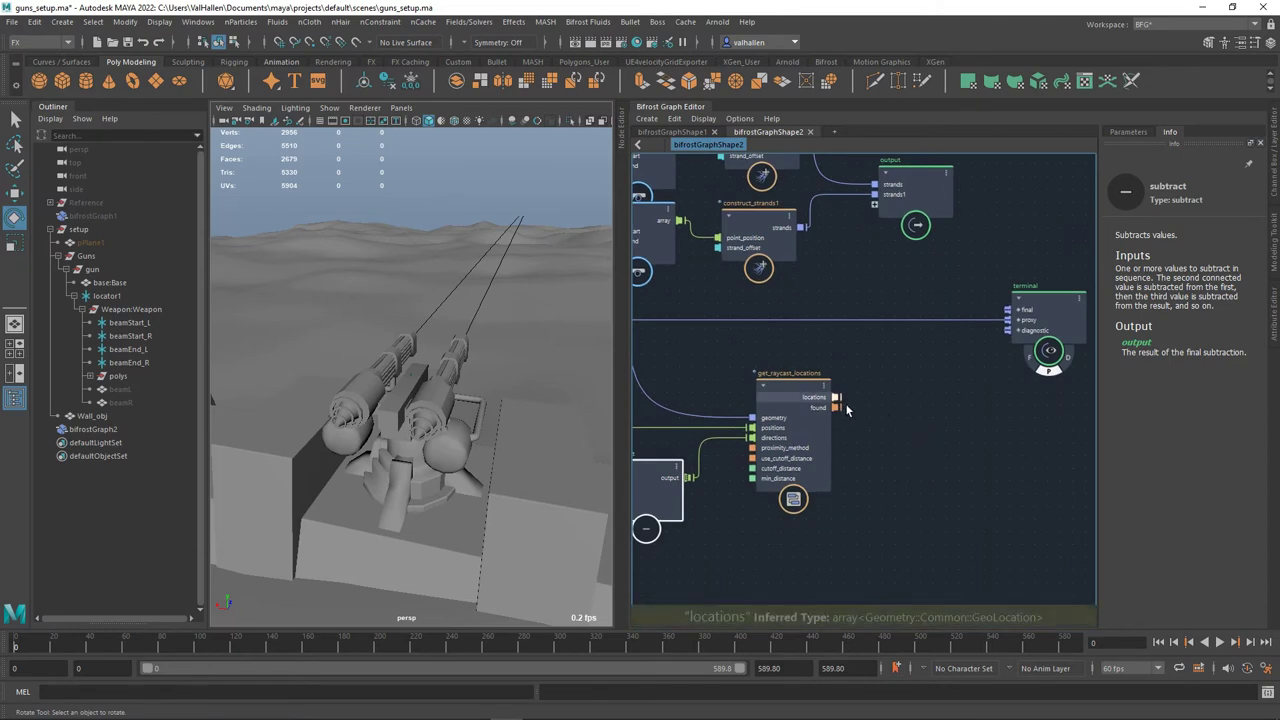
key("Tab")
type("sa")
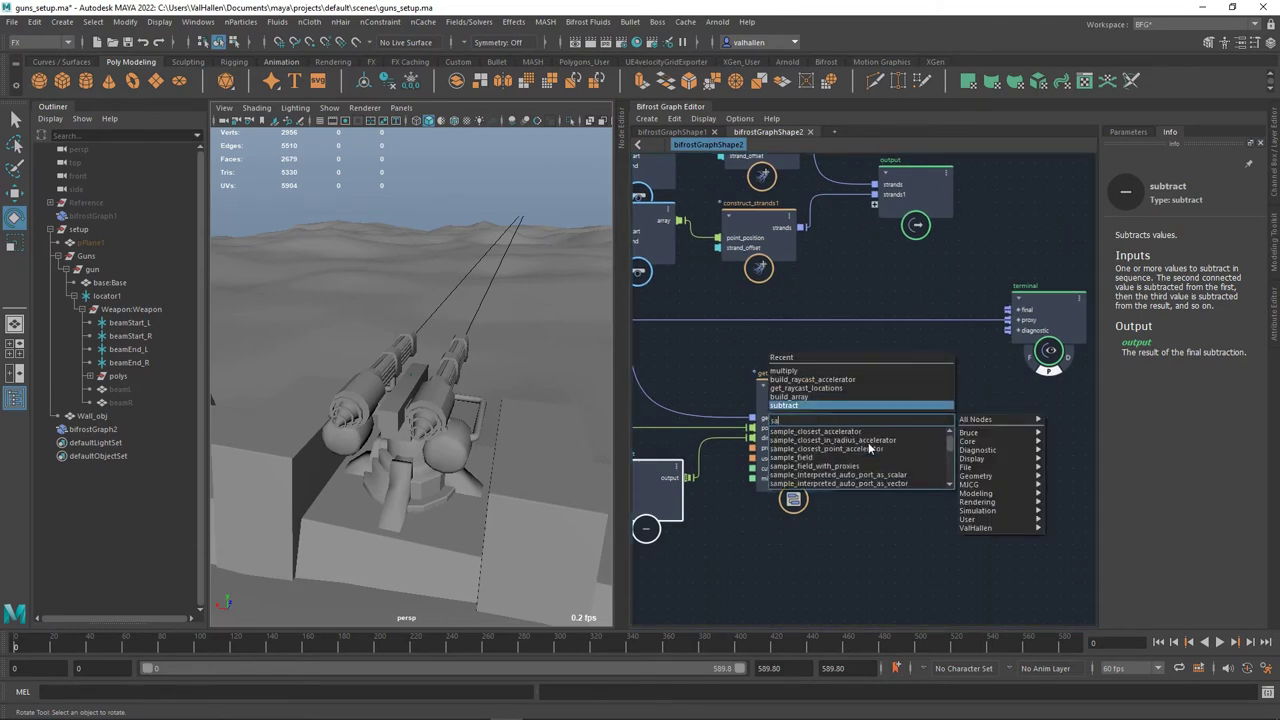
type("mple_property")
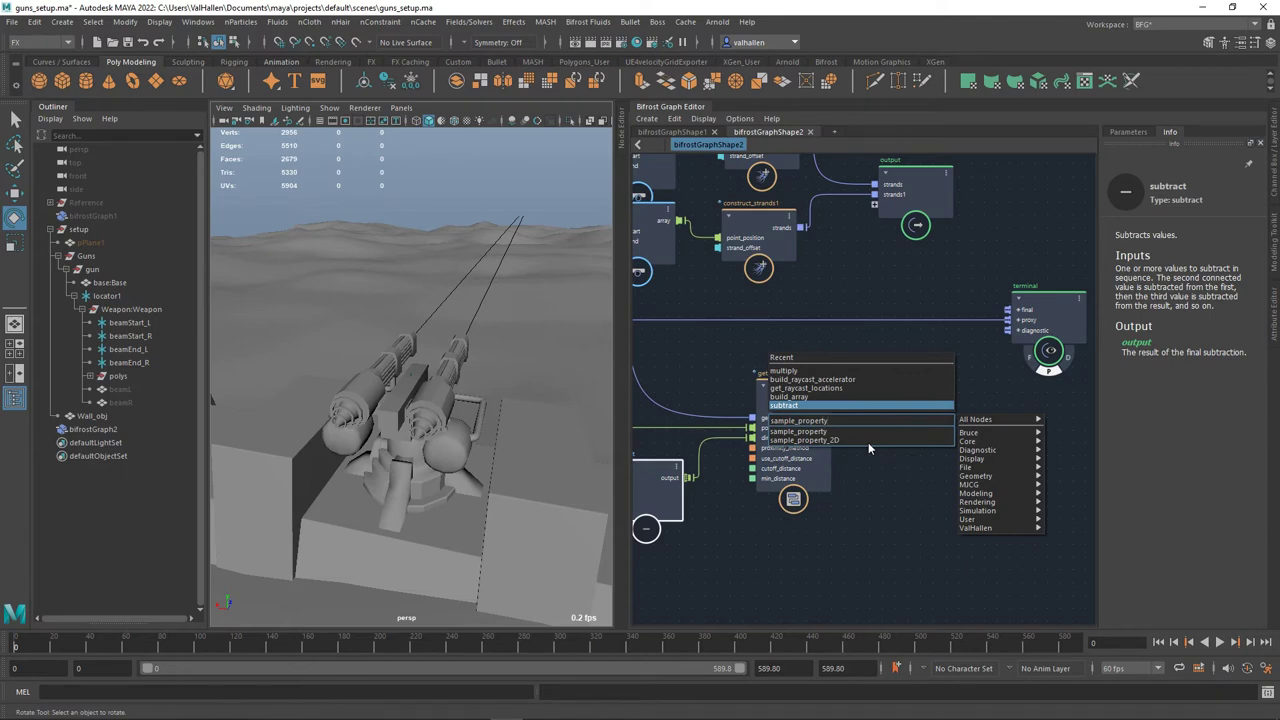
key("Return")
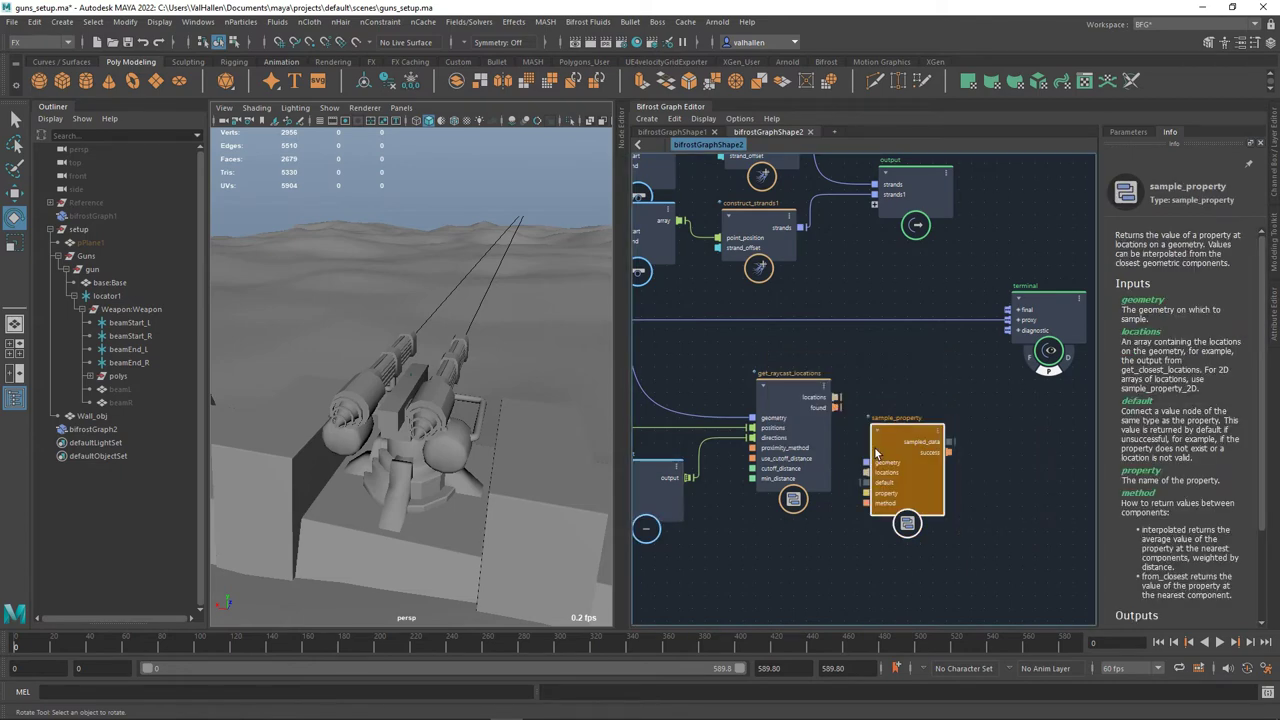
left_click_drag(926, 402, 934, 373)
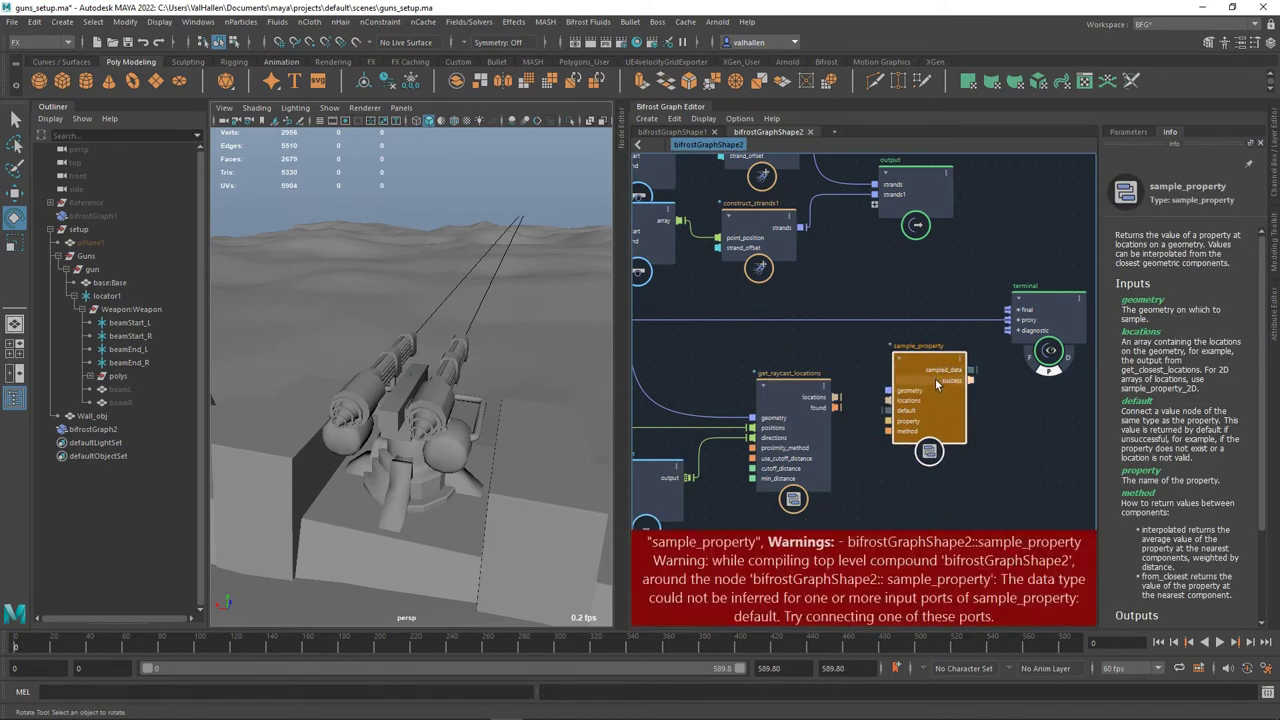
- Connect displace_points' out_points and the raycast locations to sample_property, and set its default input's value type to Math::float3
middle_click_drag(858, 374, 913, 374, "alt")
left_click_drag(675, 313, 995, 366)
right_click(953, 401)
mouse_move(1010, 420)
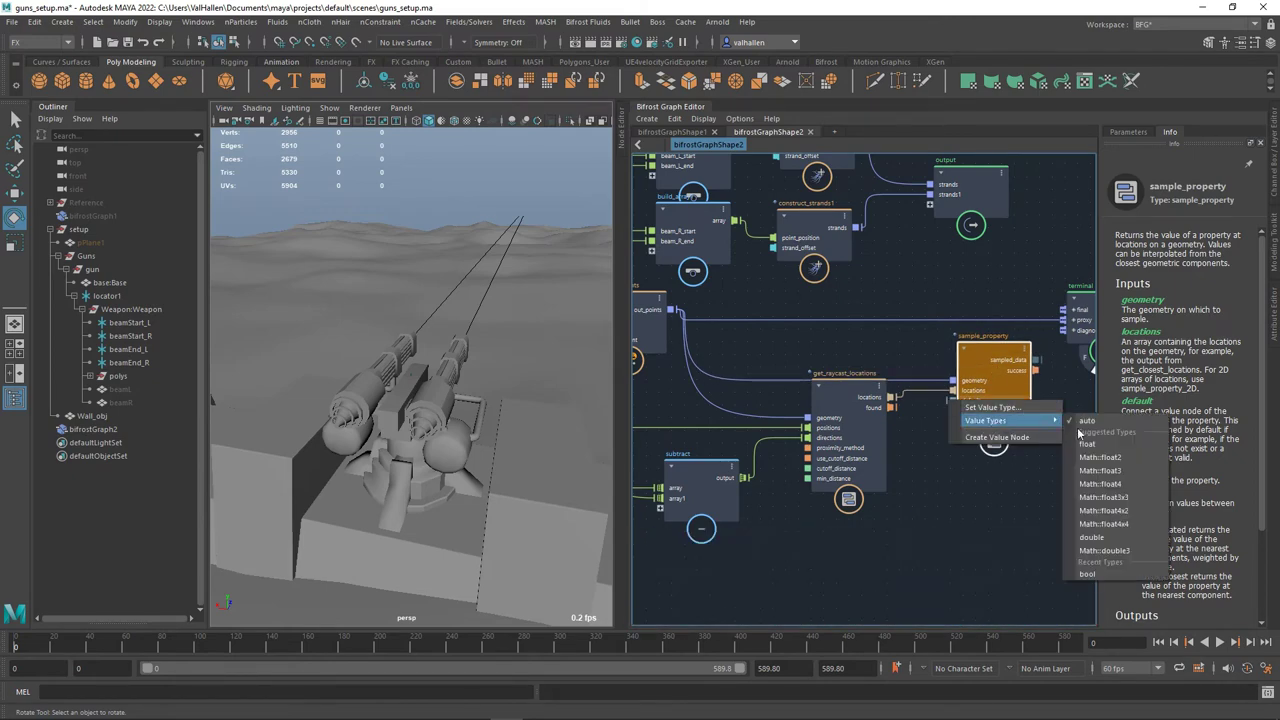
left_click(1120, 472)
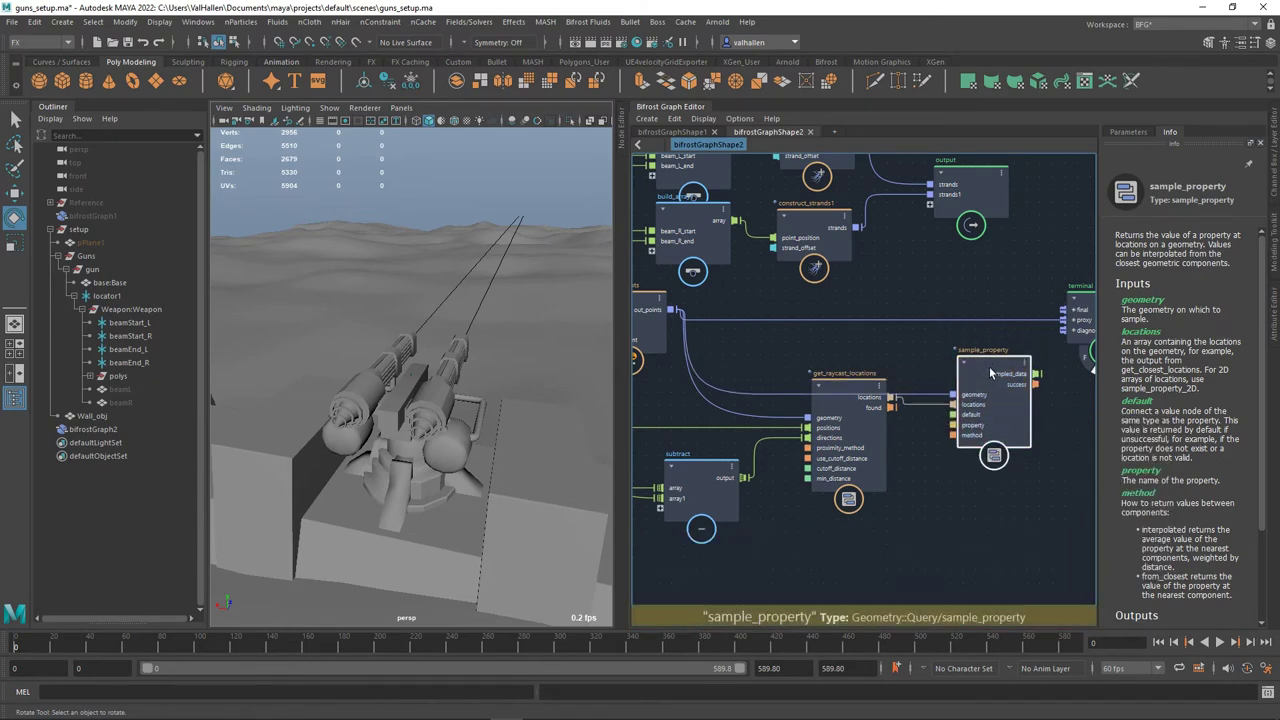
- Move sample_property below get_raycast_locations and display its parameters
left_click_drag(988, 358, 980, 482)
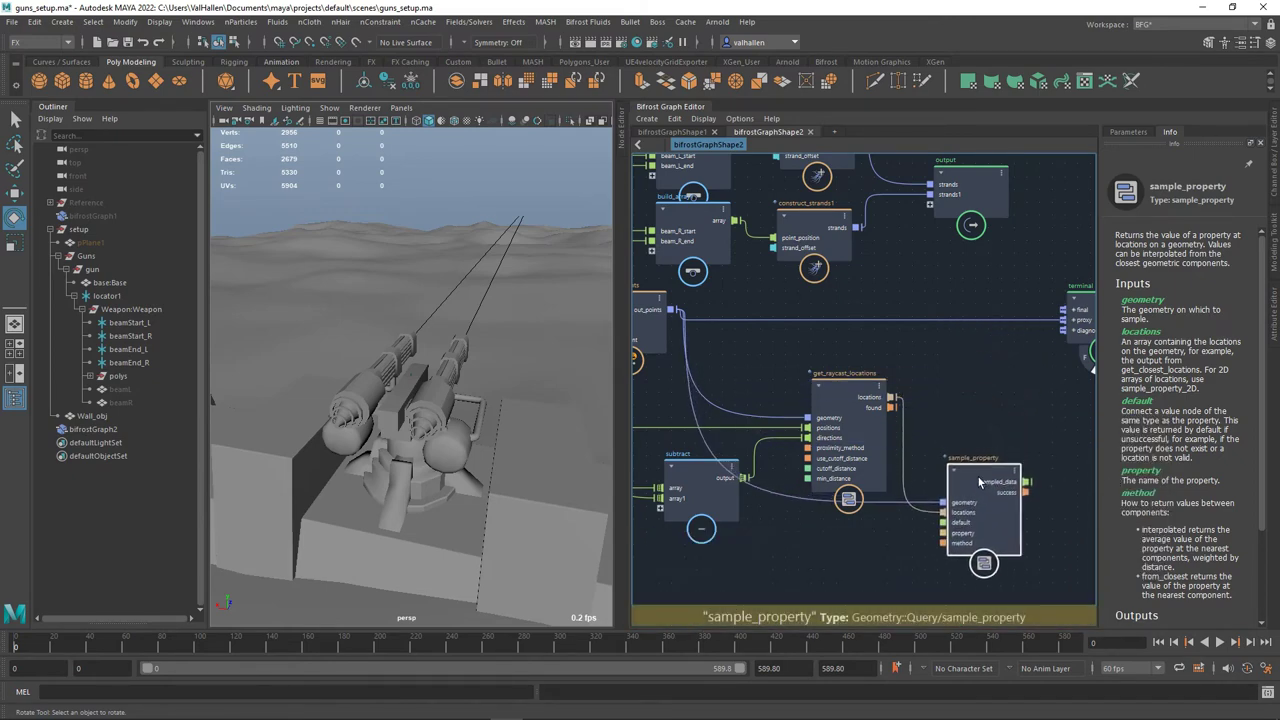
left_click(1138, 134)
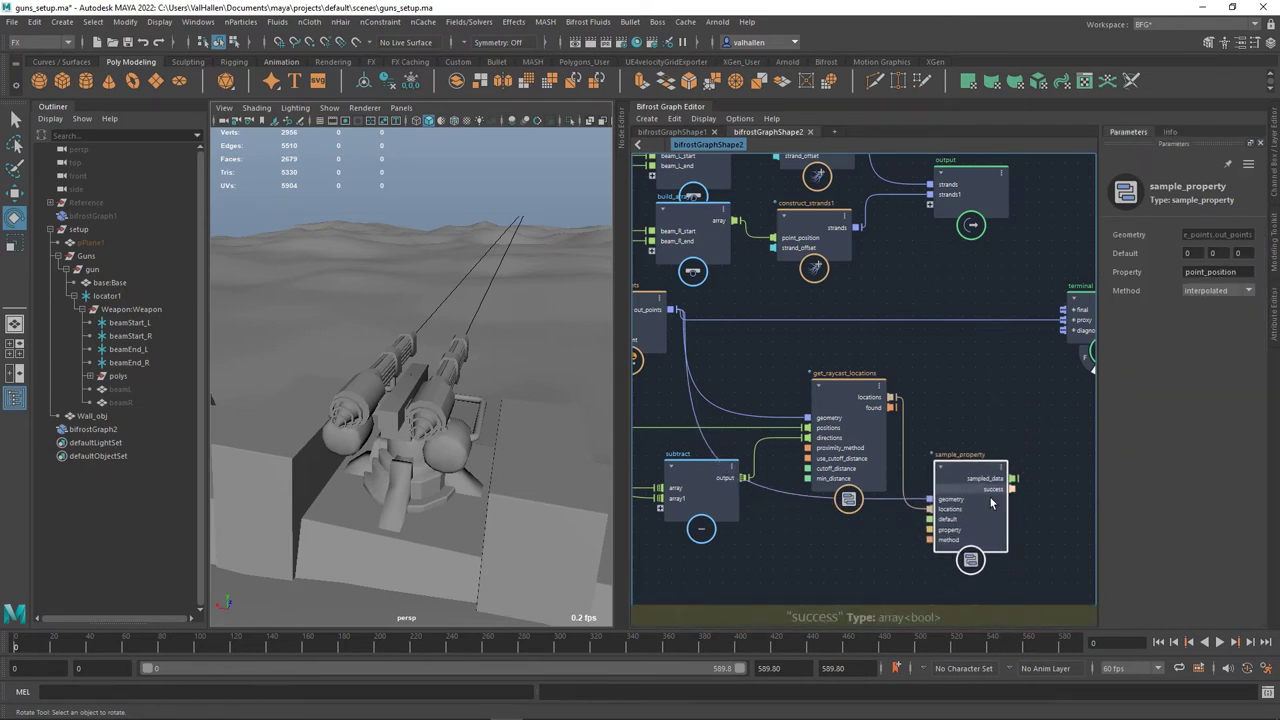
left_click_drag(980, 480, 962, 561)
middle_click_drag(911, 427, 885, 437, "alt")
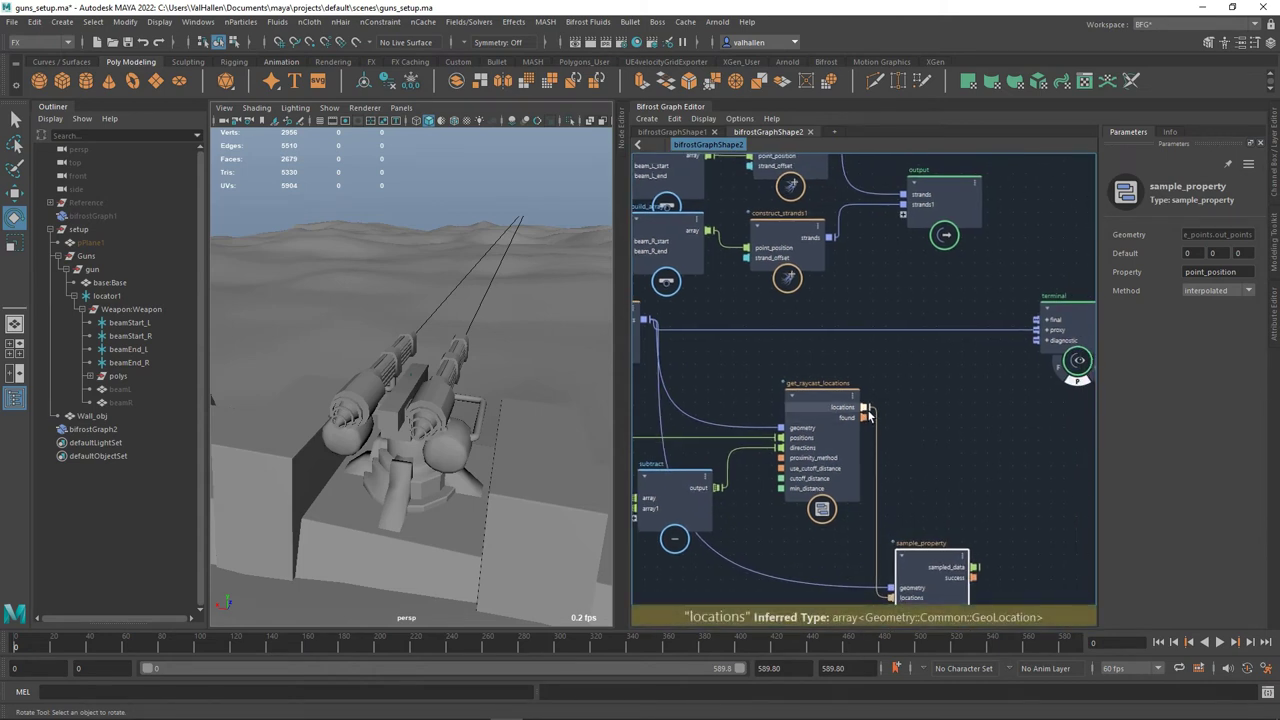
- Create a location_scope node from get_raycast_locations' locations output, and connect displace_points' out_points to its geometry input
left_click_drag(866, 408, 976, 414)
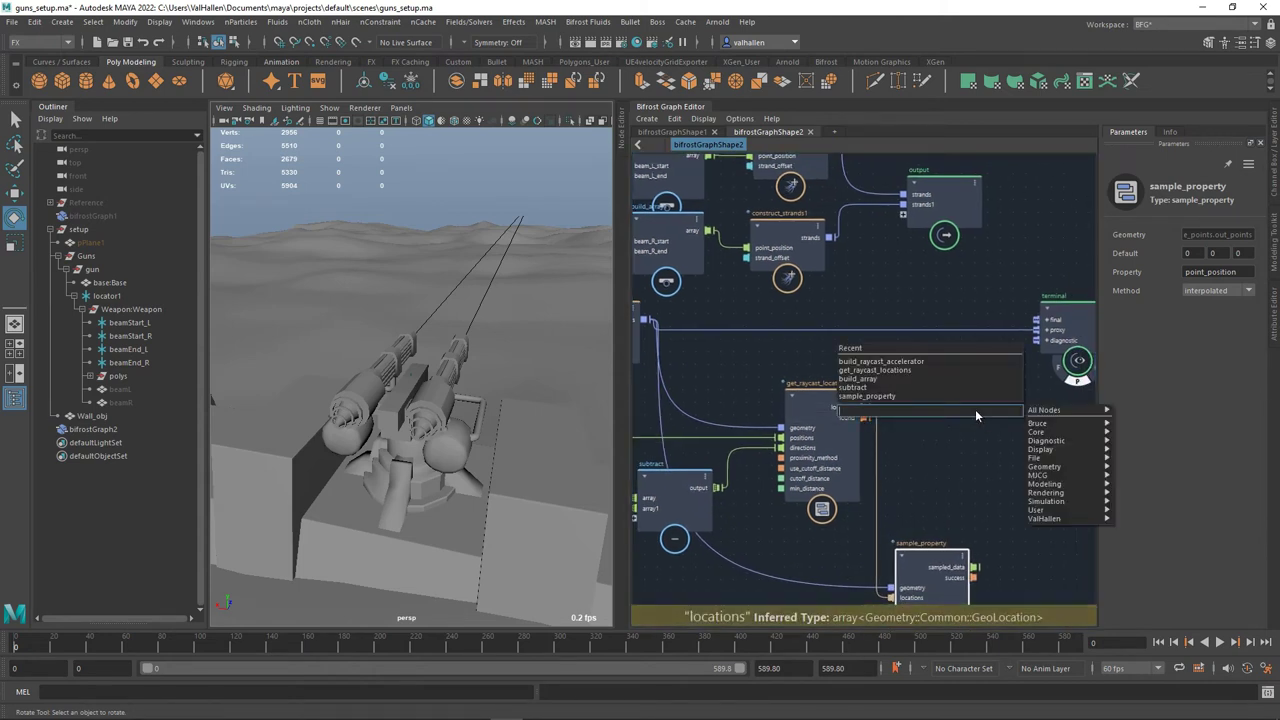
type("location")
left_click(928, 437)
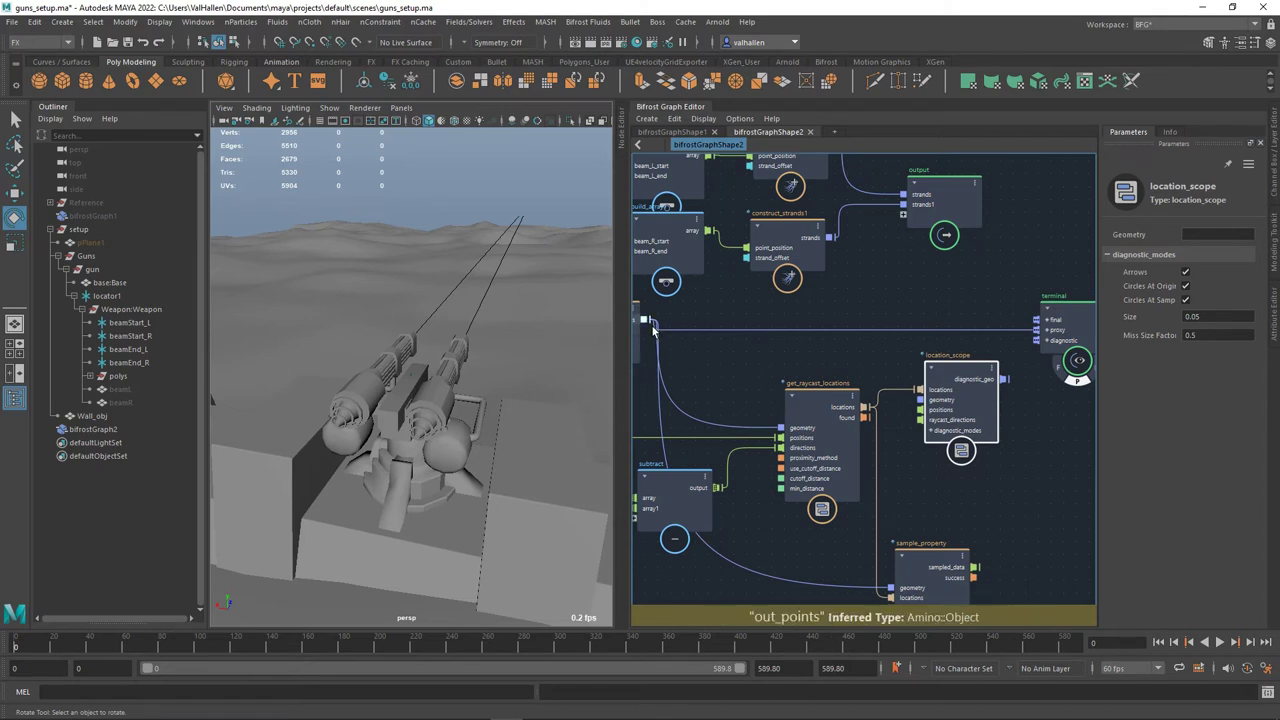
left_click_drag(922, 402, 977, 377)
- Connect build_array2's array to location_scope's positions input, and reposition location_scope near the terminal node
middle_click_drag(925, 495, 1000, 469, "alt")
middle_click_drag(865, 542, 903, 531, "alt")
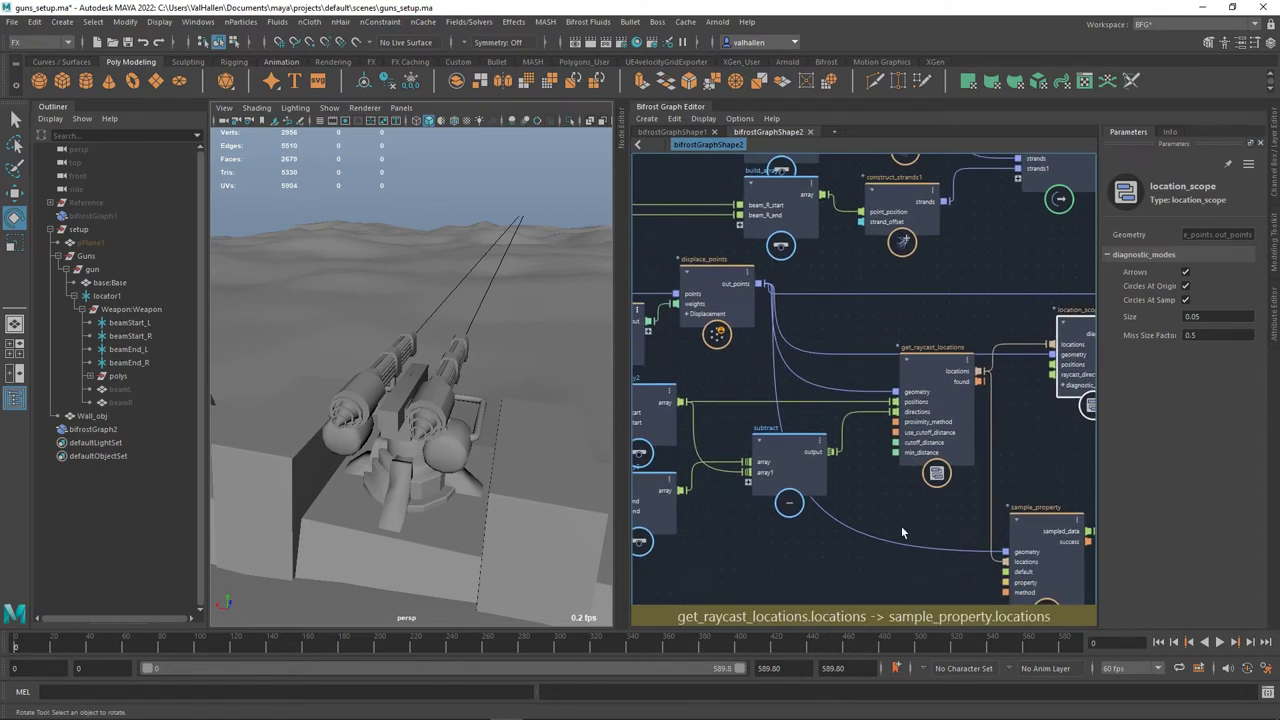
middle_click_drag(809, 471, 838, 474, "alt")
left_click_drag(711, 405, 1080, 372)
middle_click_drag(1018, 441, 822, 491, "alt")
left_click_drag(929, 396, 909, 413)
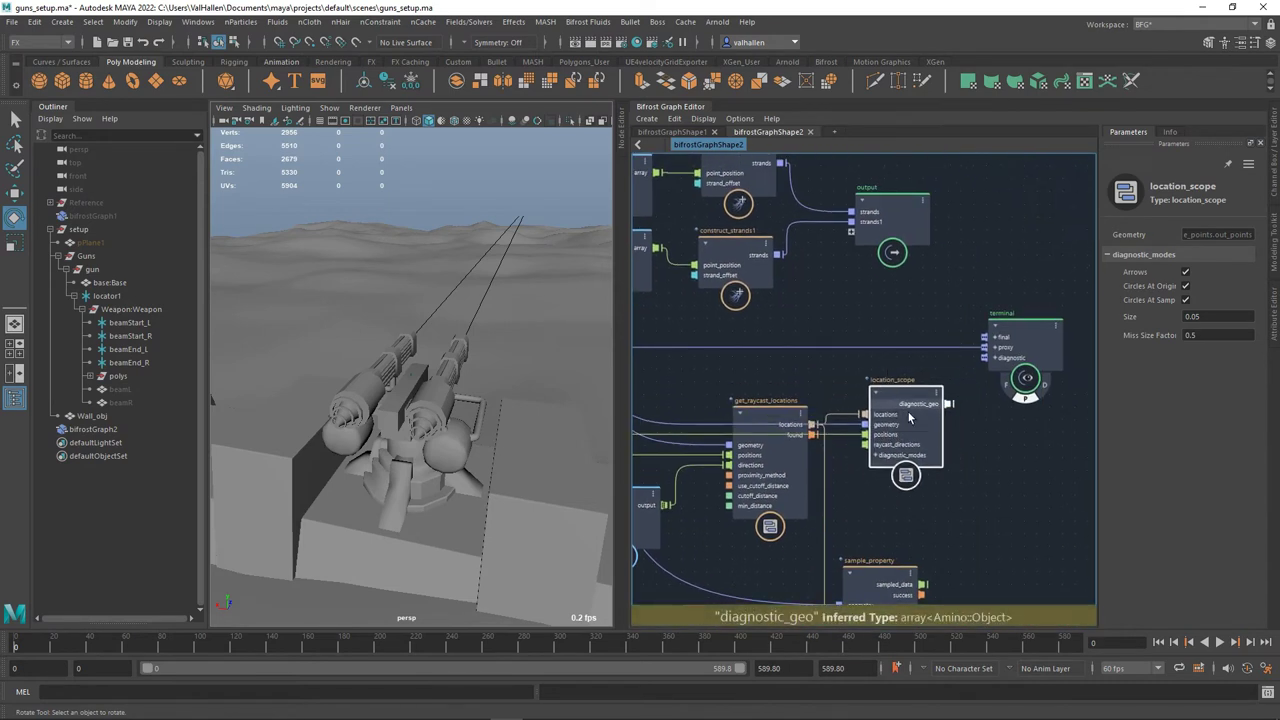
- Connect location_scope's diagnostic_geo to the terminal's diagnostic input with proxy and diagnostic display enabled, and show location_scope's parameters
left_click(1049, 391)
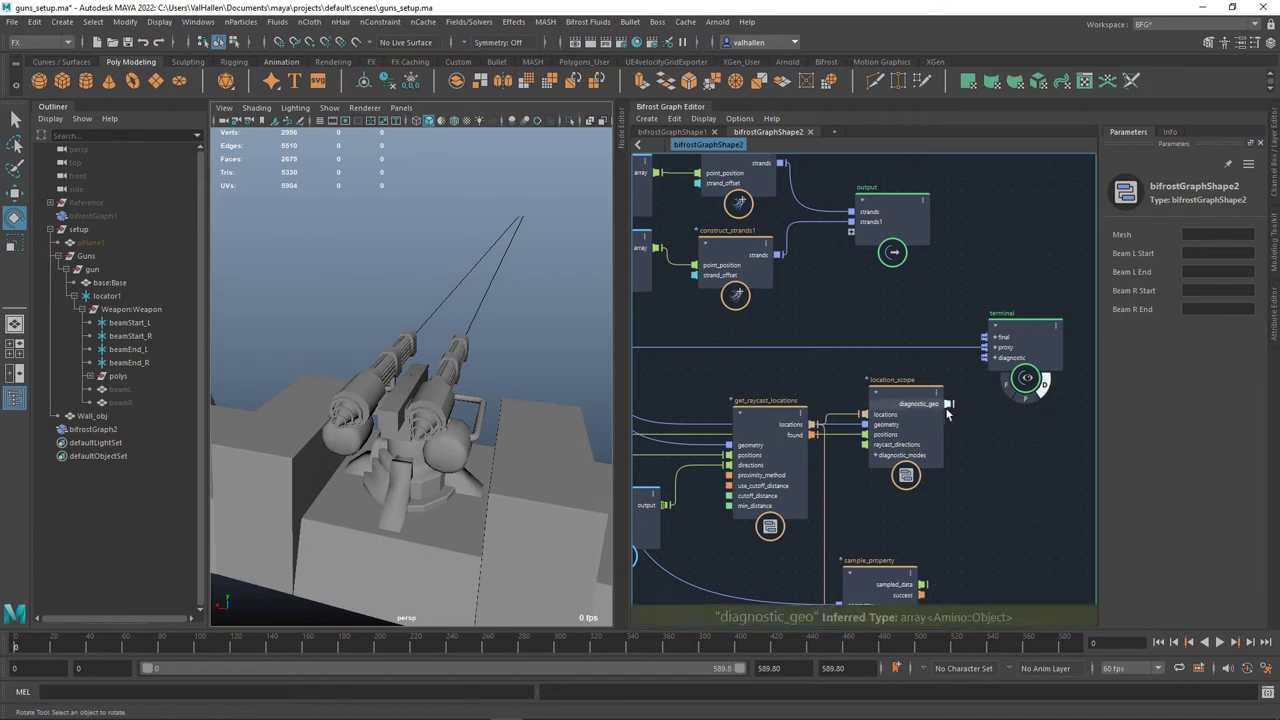
left_click(1028, 399, "shift")
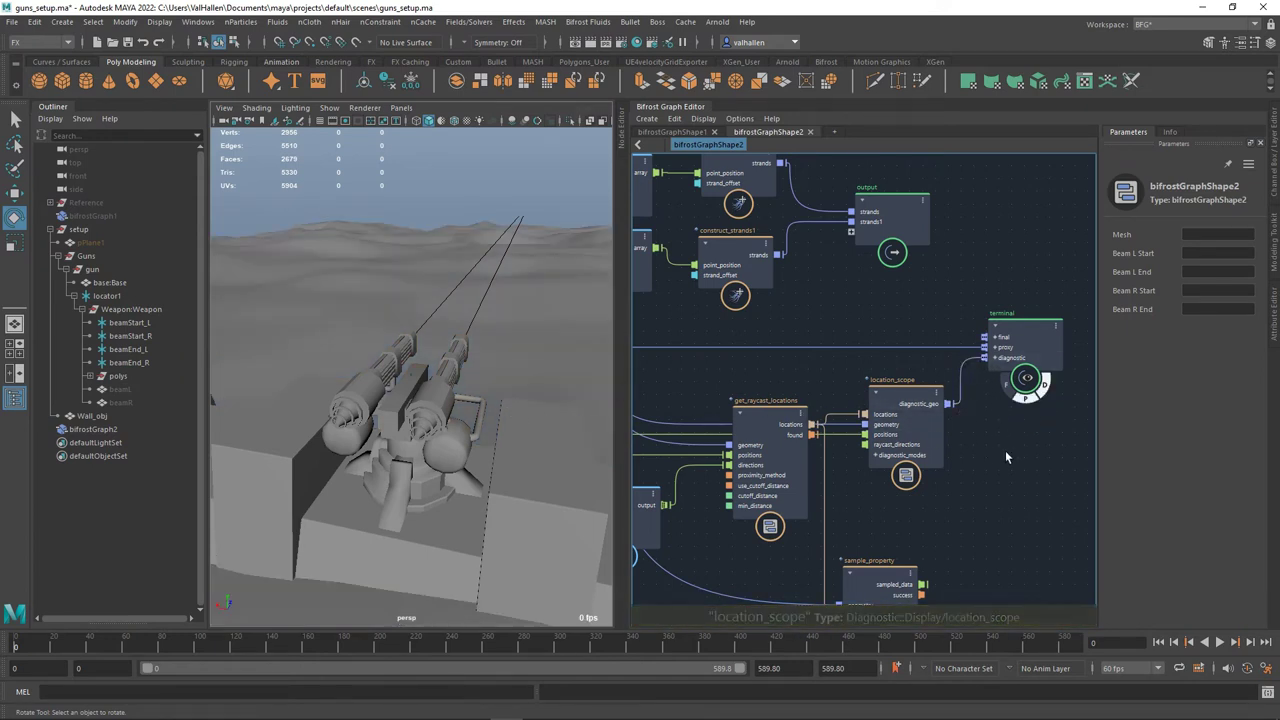
middle_click_drag(1006, 450, 1002, 431)
left_click(940, 415)
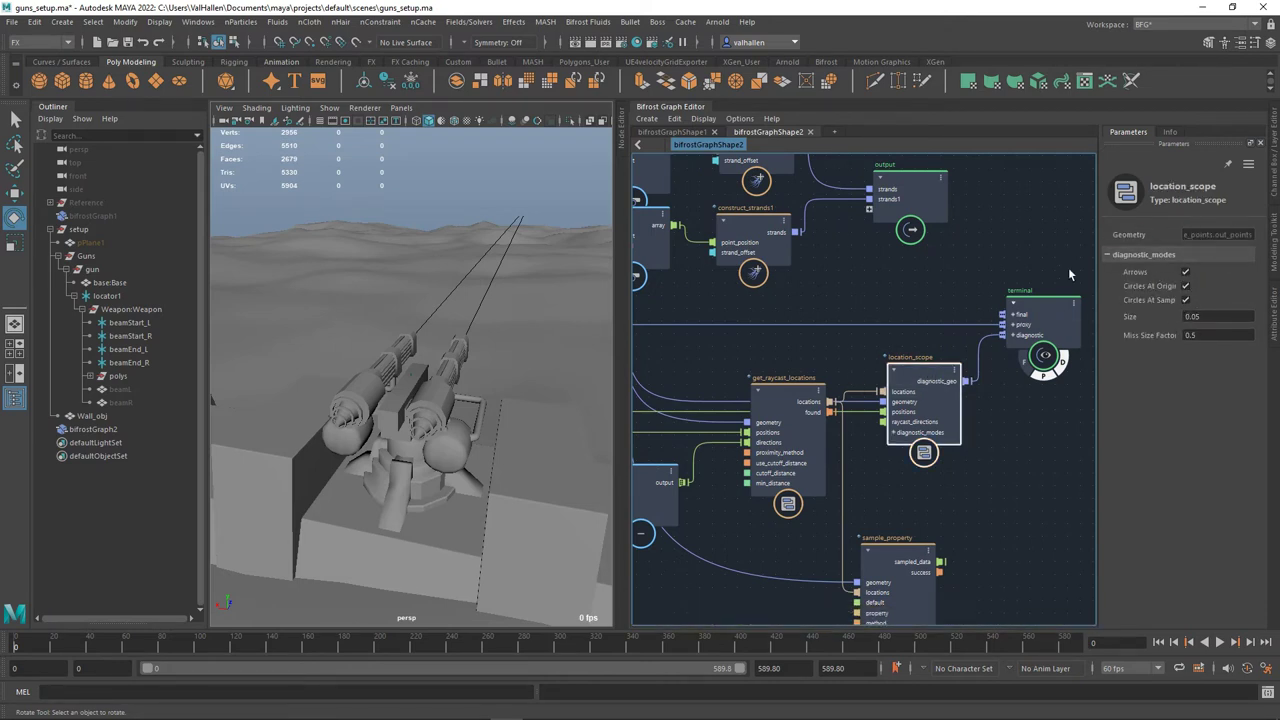
left_click_drag(1101, 263, 1083, 263)
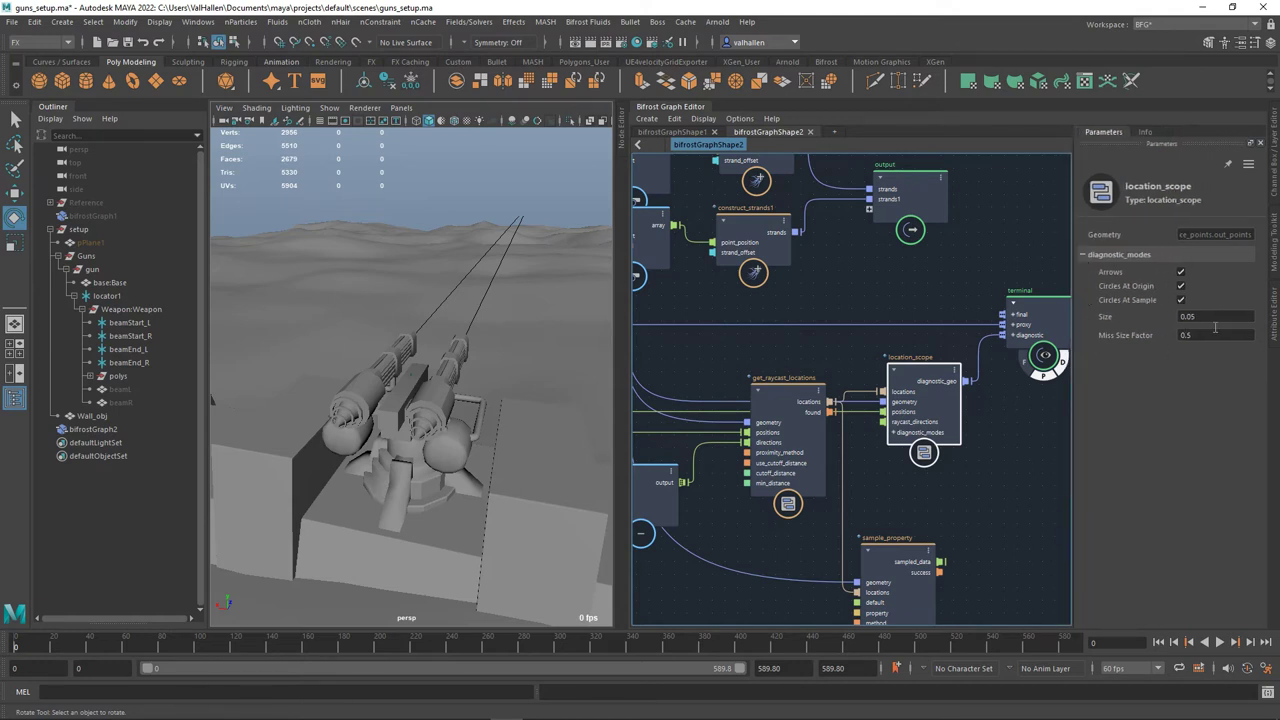
- Rotate locator1 to tilt the turret's guns and inspect the beams from several sides
left_click_drag(400, 380, 215, 413, "alt")
left_click(108, 296)
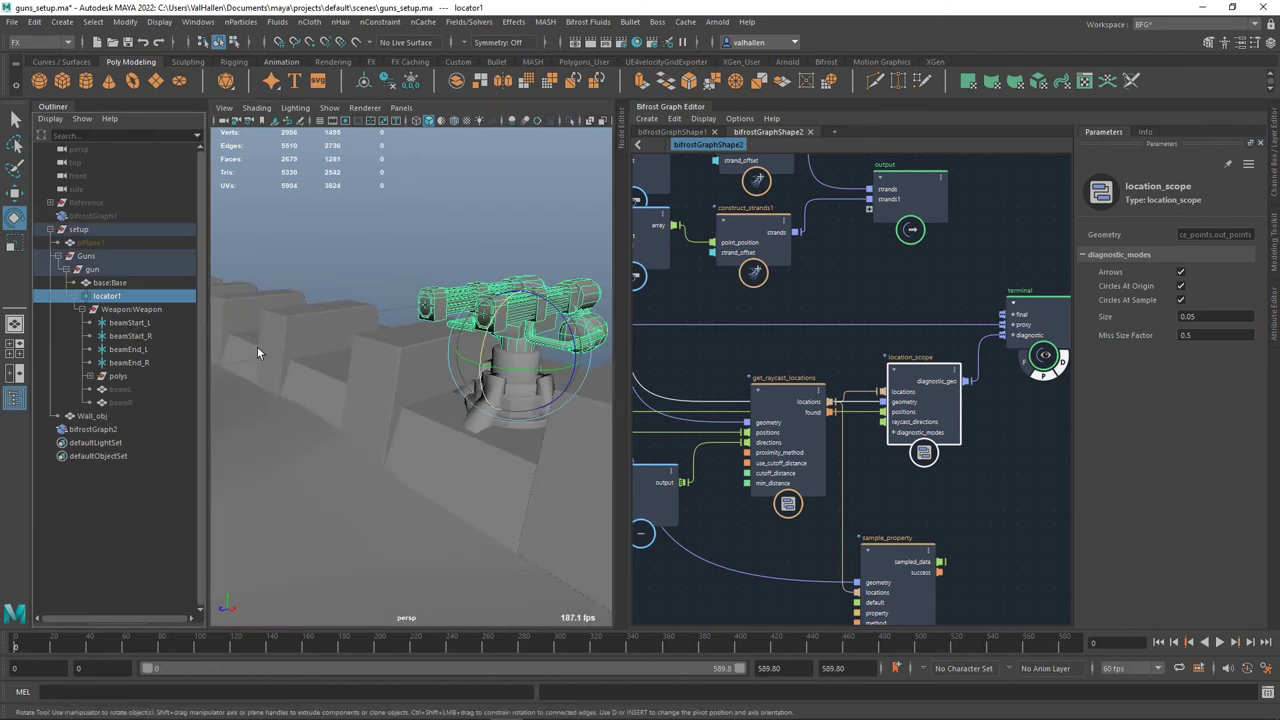
left_click_drag(309, 366, 430, 397, "alt")
left_click_drag(505, 357, 498, 372)
left_click_drag(375, 444, 300, 412, "alt")
scroll(301, 398, "up", 3)
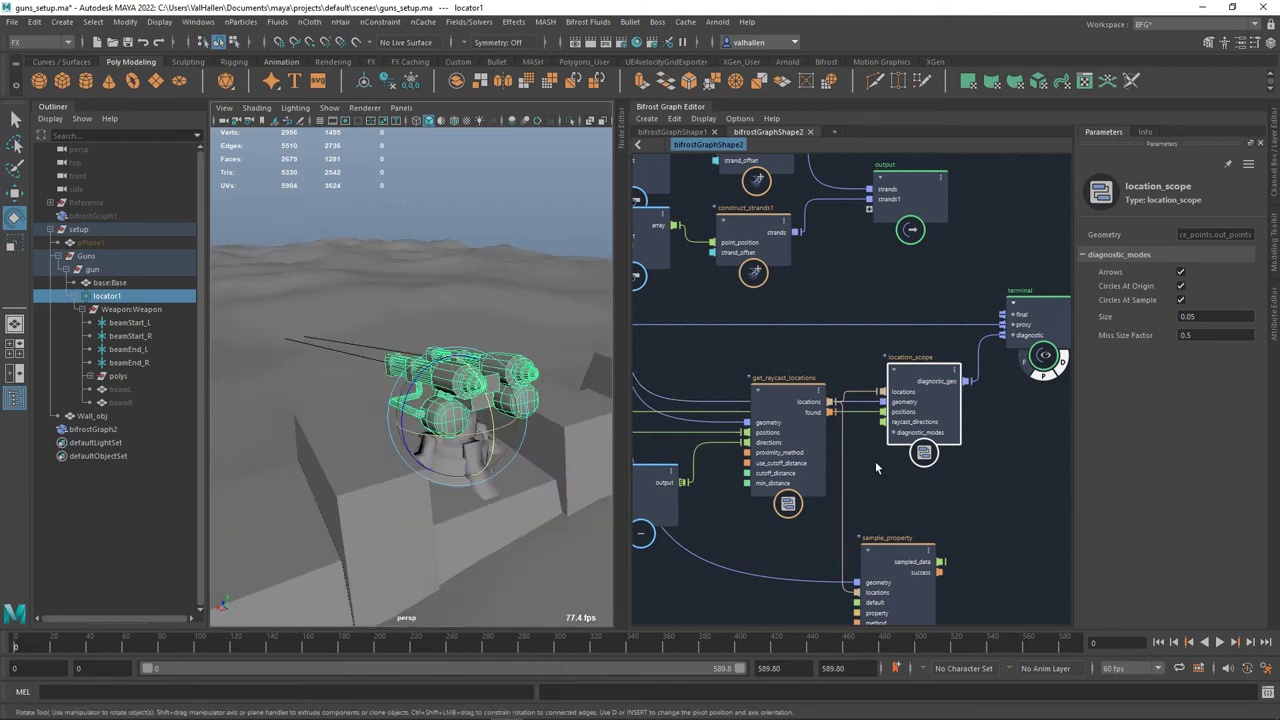
middle_click_drag(887, 470, 953, 433, "alt")
left_click_drag(519, 479, 541, 457, "alt")
scroll(540, 456, "up", 3)
middle_click_drag(532, 452, 515, 436, "alt")
left_click_drag(514, 436, 339, 503, "alt")
- Set get_raycast_locations' Proximity Method to line
middle_click_drag(808, 515, 806, 533, "alt")
left_click(833, 387)
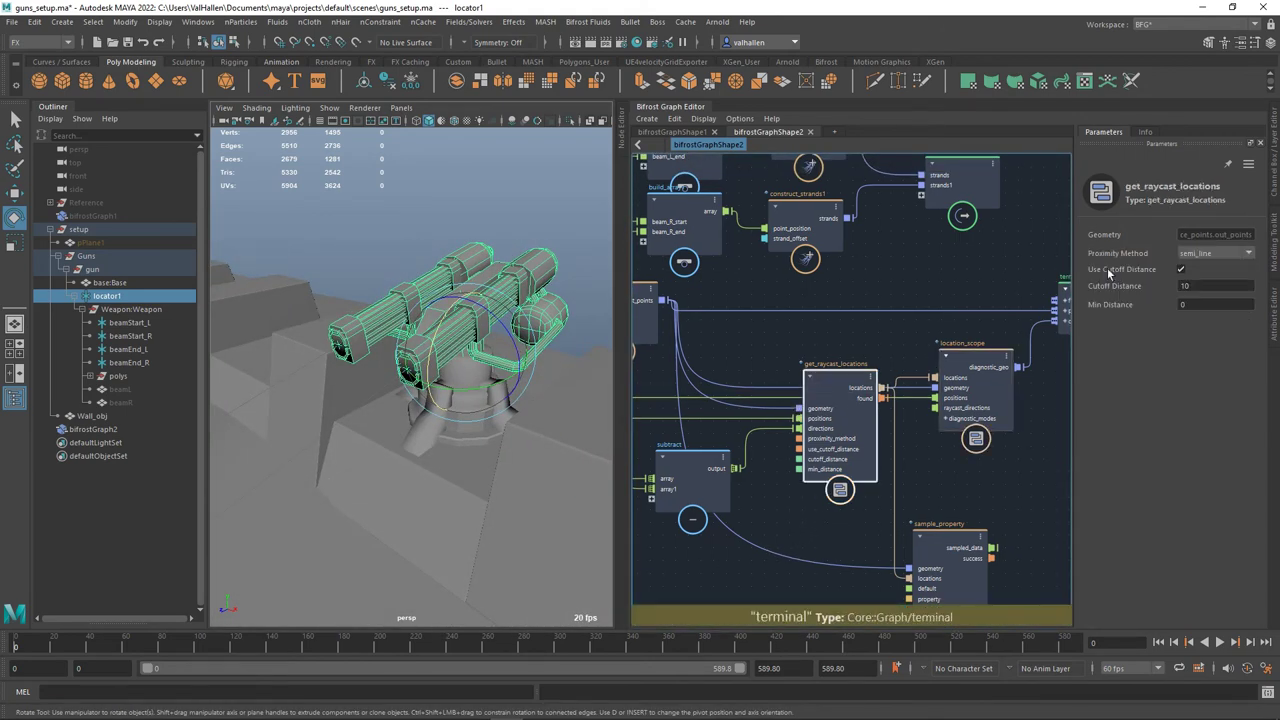
left_click(1214, 254)
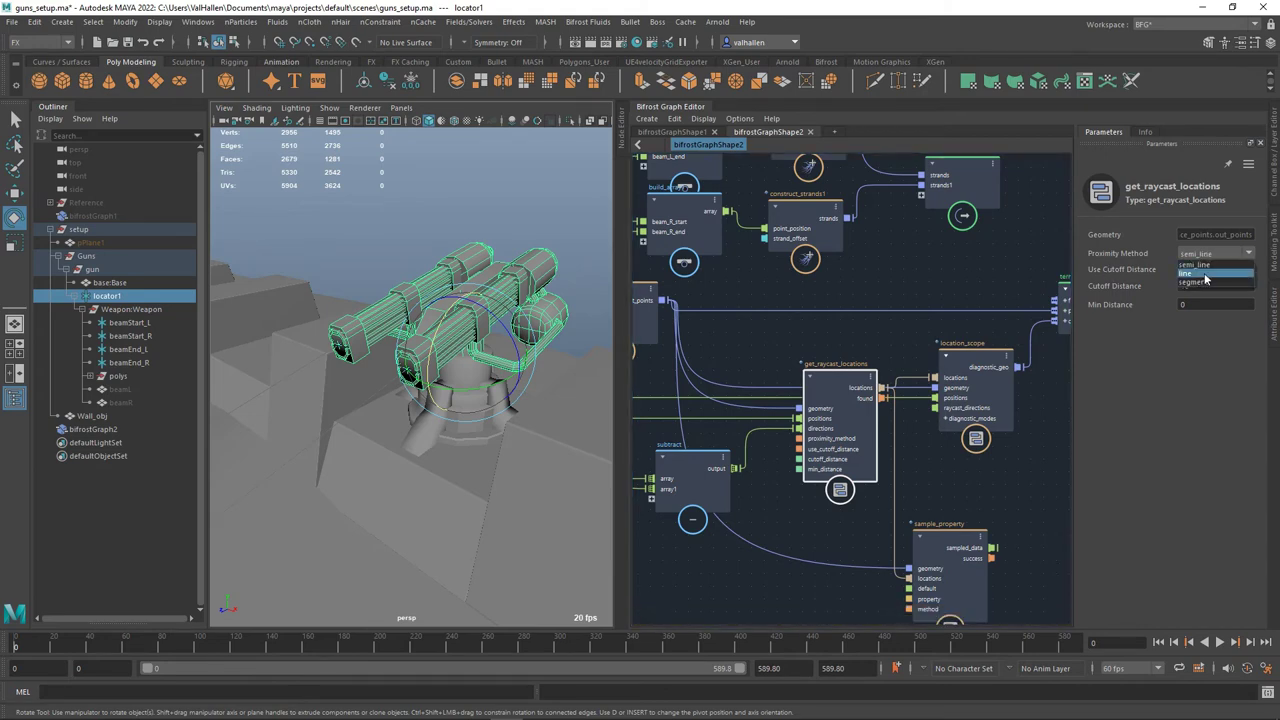
- Rewire subtract so build_array2's beam-start array feeds its first input and the beam-end array is disconnected
middle_click_drag(851, 519, 1006, 474)
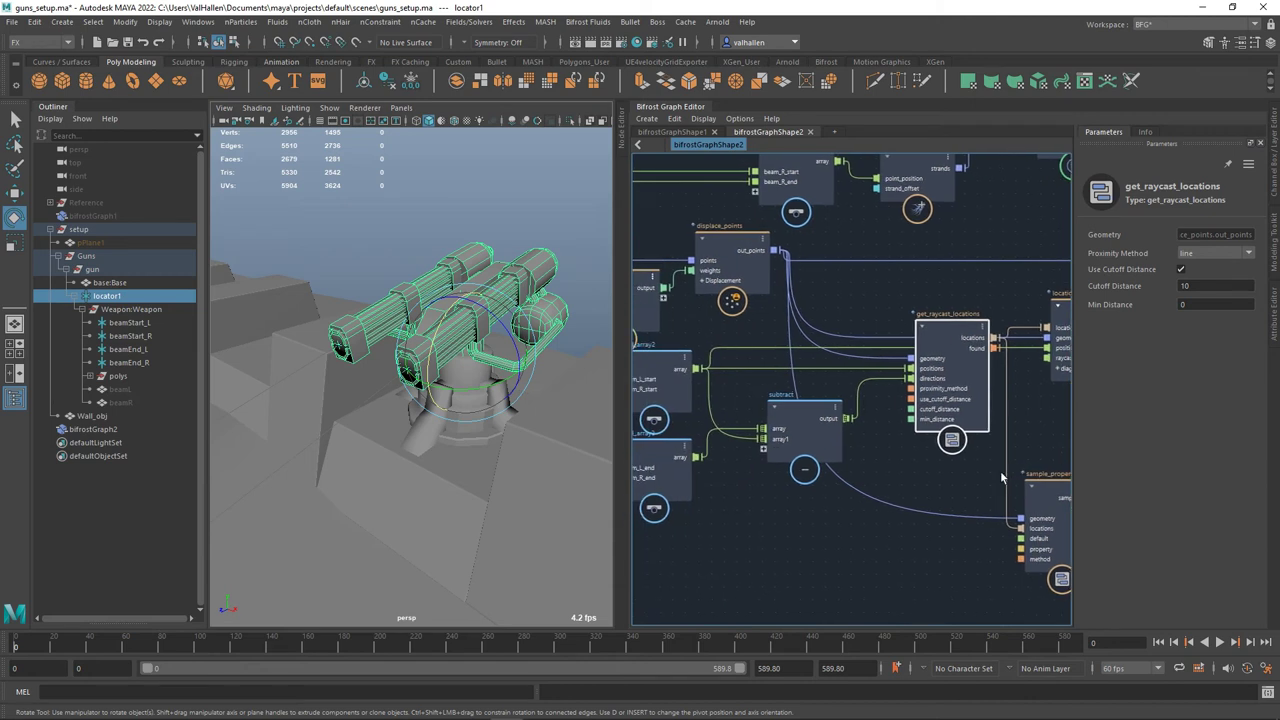
left_click(751, 448)
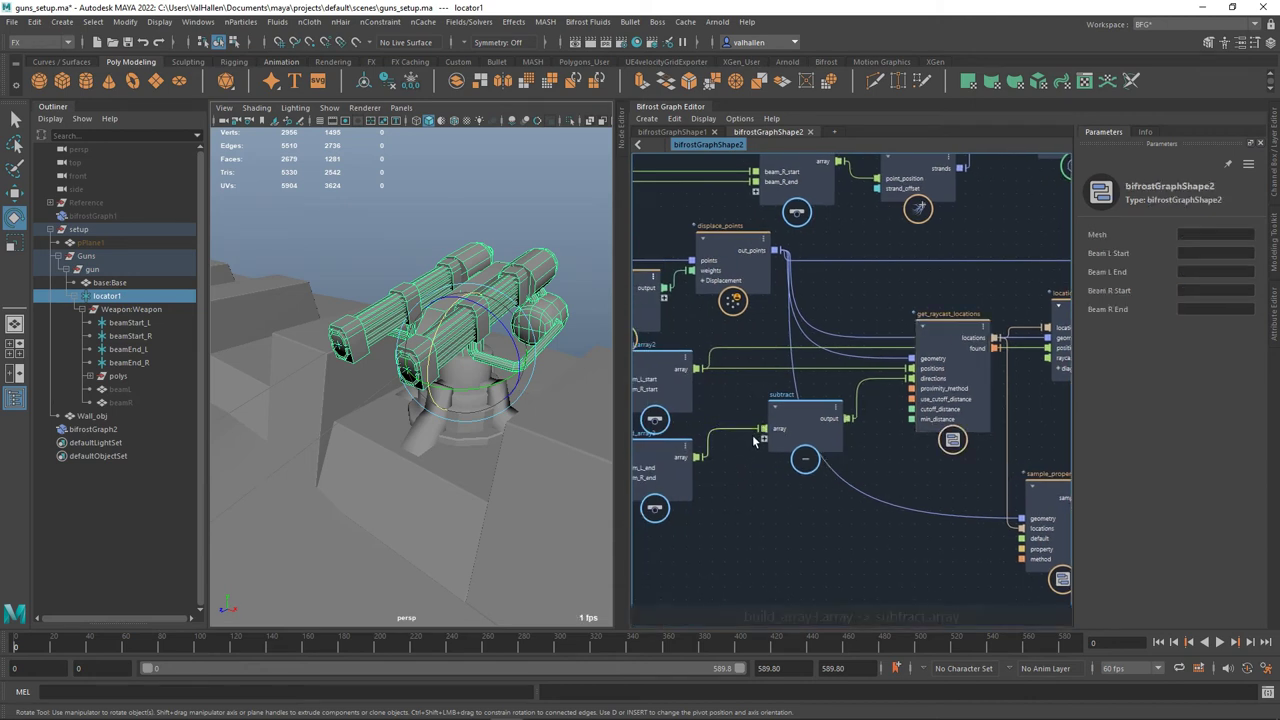
left_click_drag(760, 438, 758, 428)
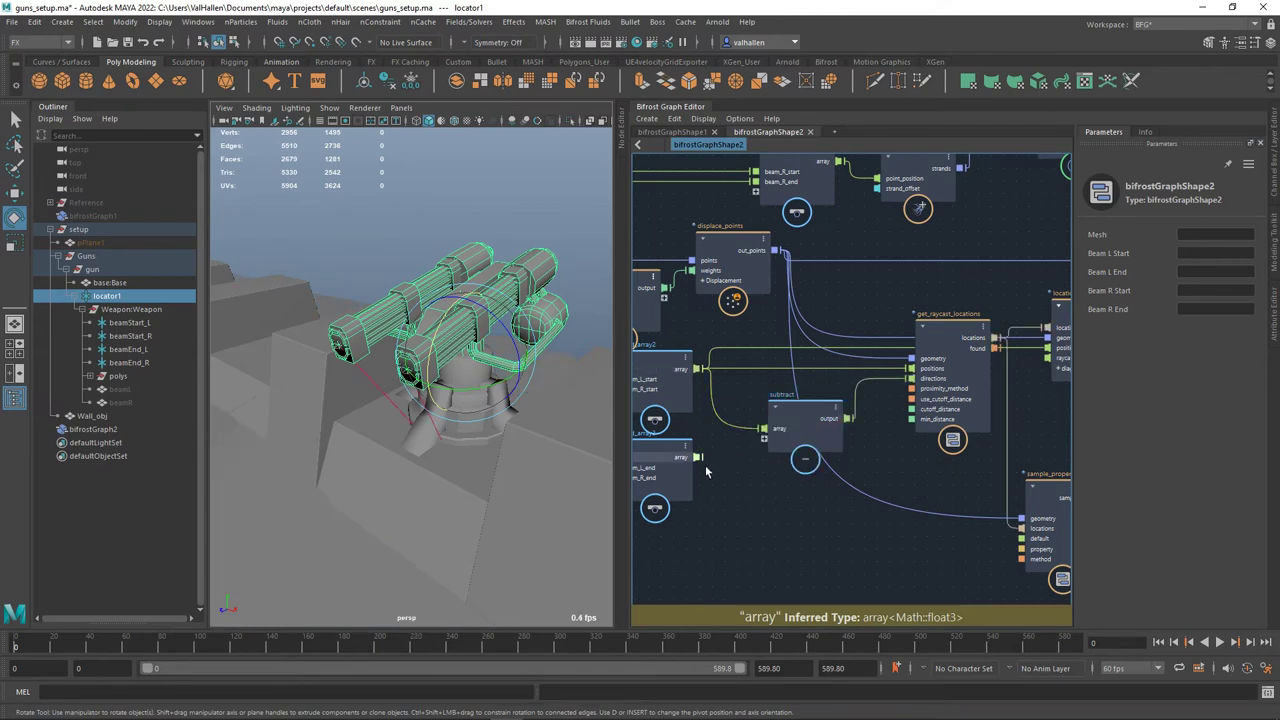
- Try to connect the beam-end build_array3's array to subtract, and undo the change
left_click_drag(699, 457, 766, 432)
left_click_drag(505, 452, 600, 450, "alt")
key("ctrl+z")
- Try feeding the beam-end build_array3's array directly into get_raycast_locations' directions input in place of subtract's output
middle_click_drag(743, 450, 795, 445)
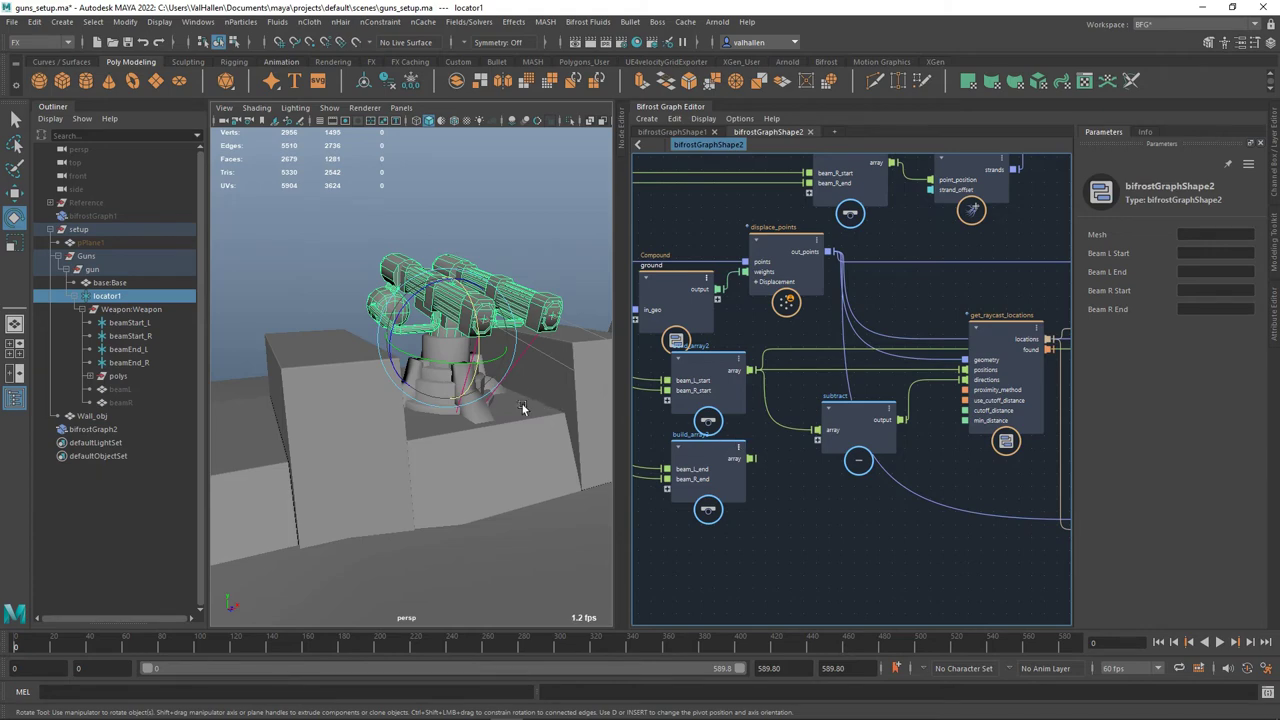
mouse_move(524, 409)
left_mouse_down("alt")
mouse_move(590, 406)
mouse_move(507, 406)
left_mouse_up("alt")
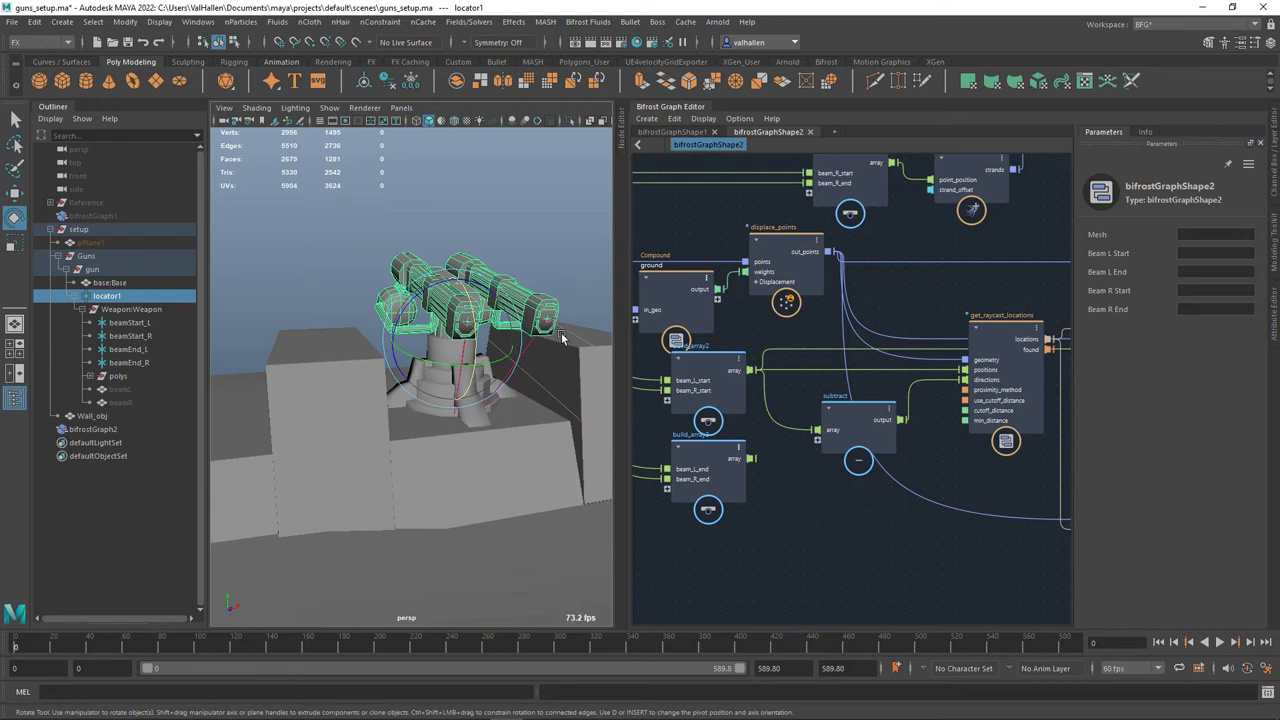
middle_click_drag(829, 521, 828, 545, "alt")
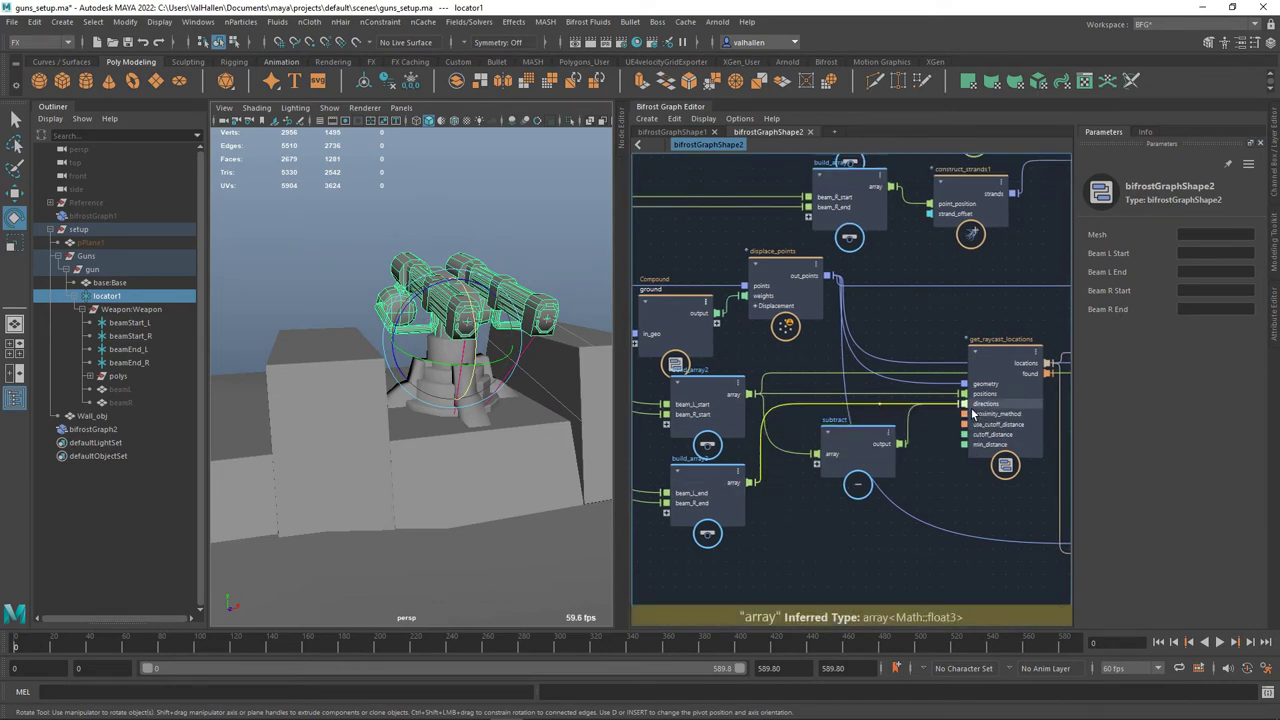
left_click_drag(453, 487, 668, 413, "alt")
left_click_drag(561, 415, 487, 411, "alt")
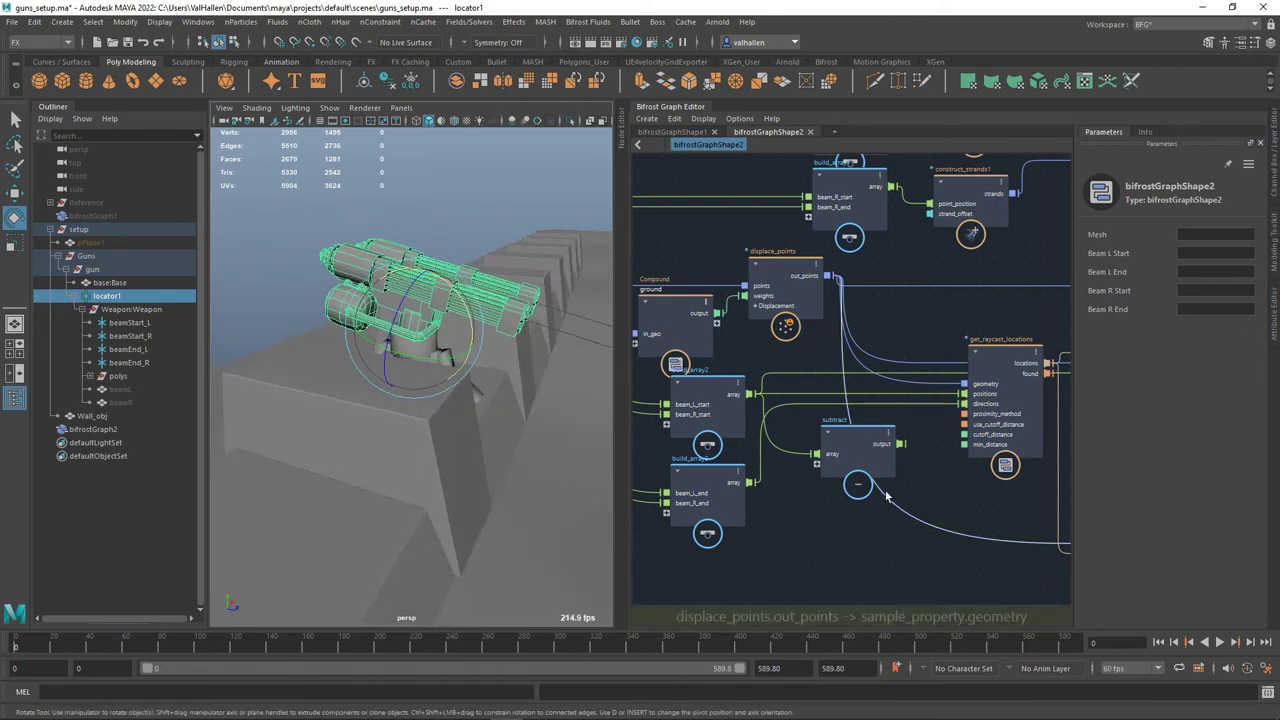
- Reconnect subtract's output to get_raycast_locations' directions input
middle_click_drag(918, 463, 897, 481, "alt")
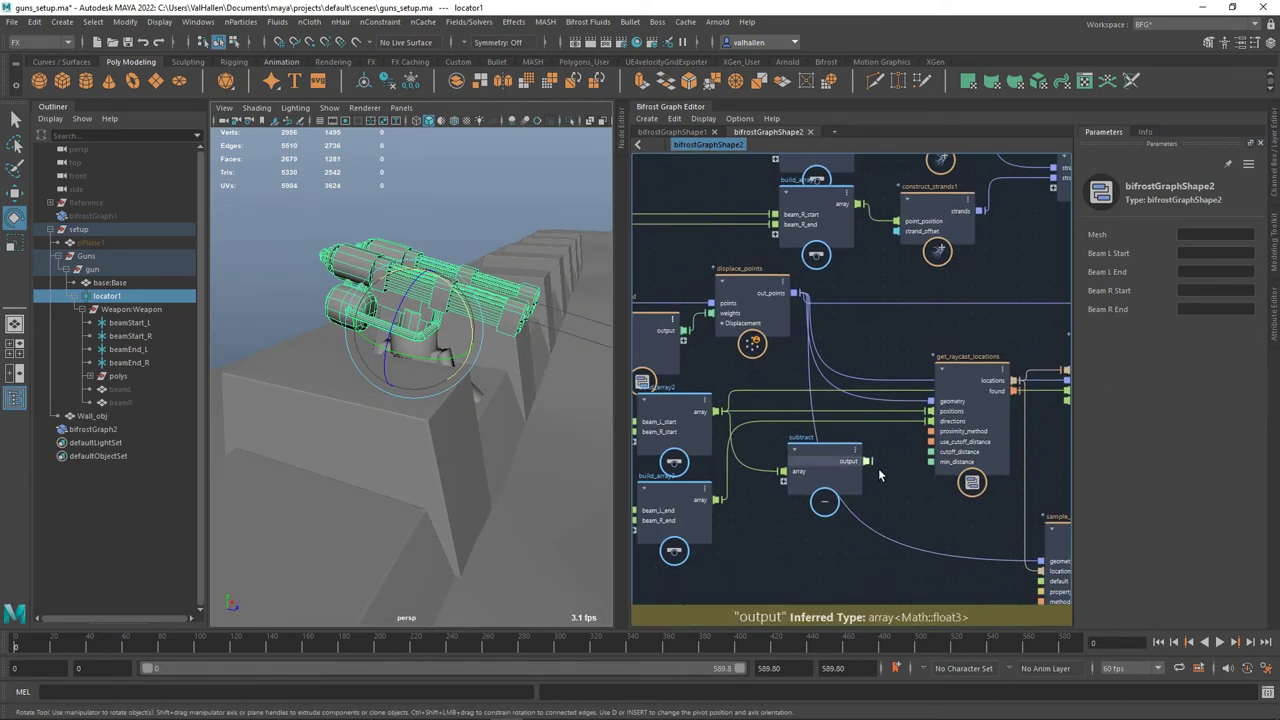
left_click_drag(869, 461, 932, 421)
middle_click_drag(912, 495, 754, 524)
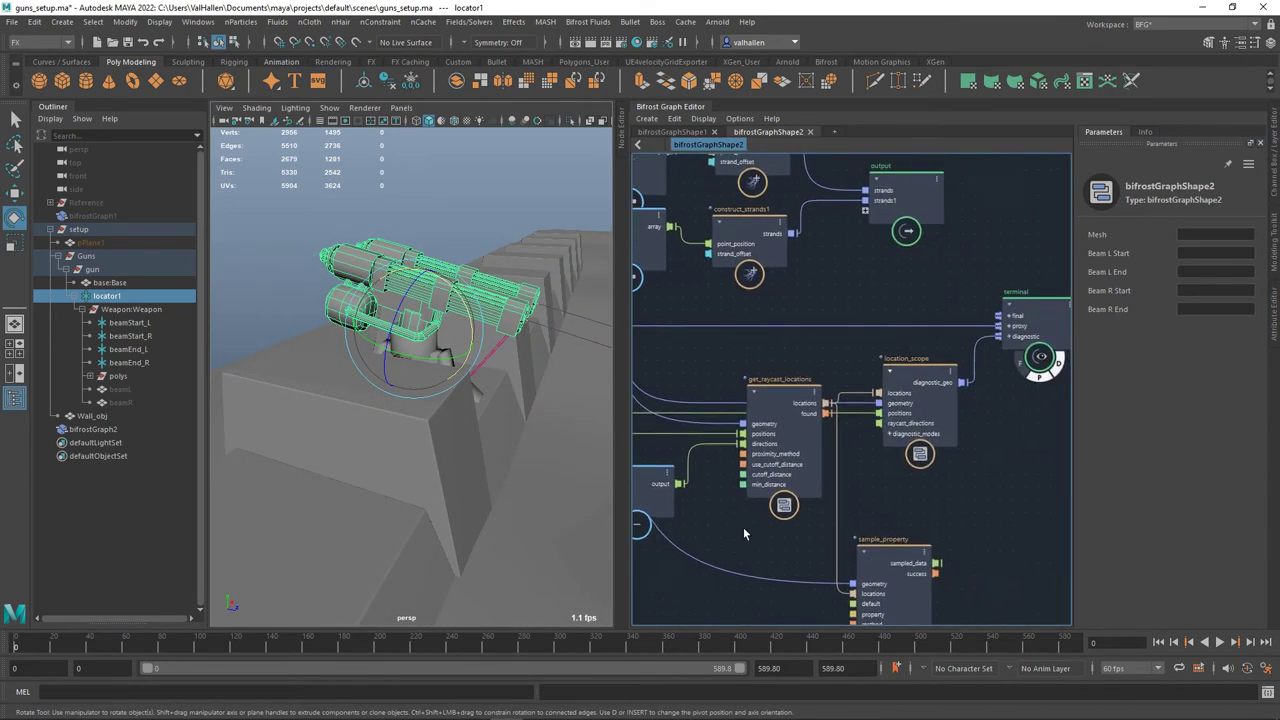
- Move get_raycast_locations slightly up in the graph and turn off its Use Cutoff Distance option
left_click(920, 372)
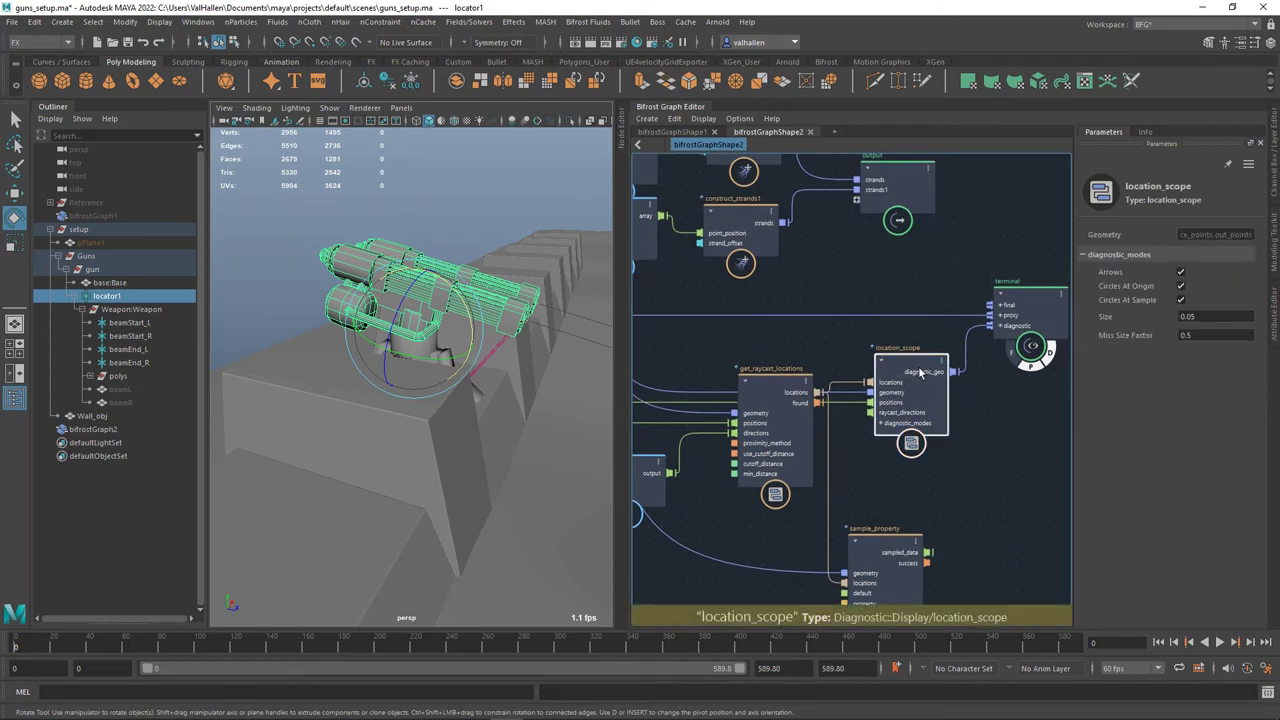
left_click(795, 390)
left_click_drag(795, 390, 795, 354)
left_click(1183, 271)
- Connect the beam-end build_array3's array to subtract's second input and check the raycast over the terrain
middle_click_drag(710, 511, 923, 490)
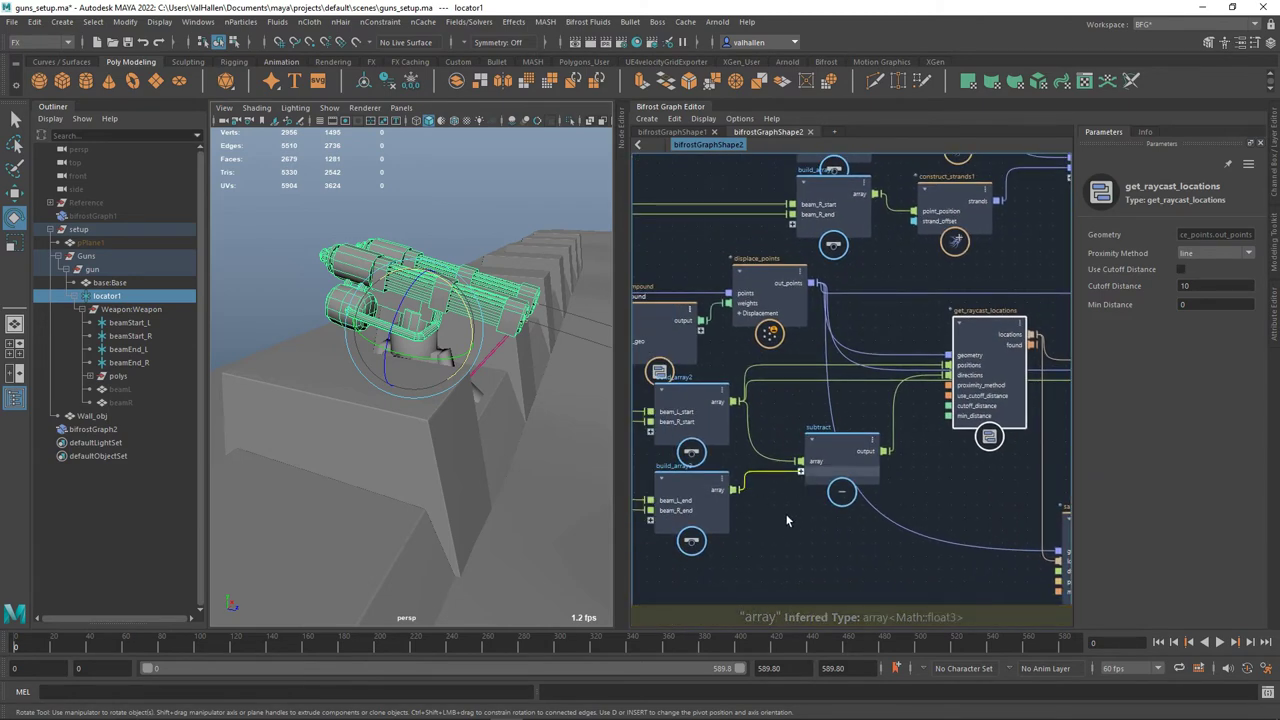
left_click_drag(800, 478, 800, 474)
left_click_drag(468, 430, 380, 408, "alt")
mouse_move(380, 408)
middle_mouse_down("alt")
mouse_move(386, 443)
mouse_move(371, 431)
middle_mouse_up("alt")
scroll(379, 398, "up", 2)
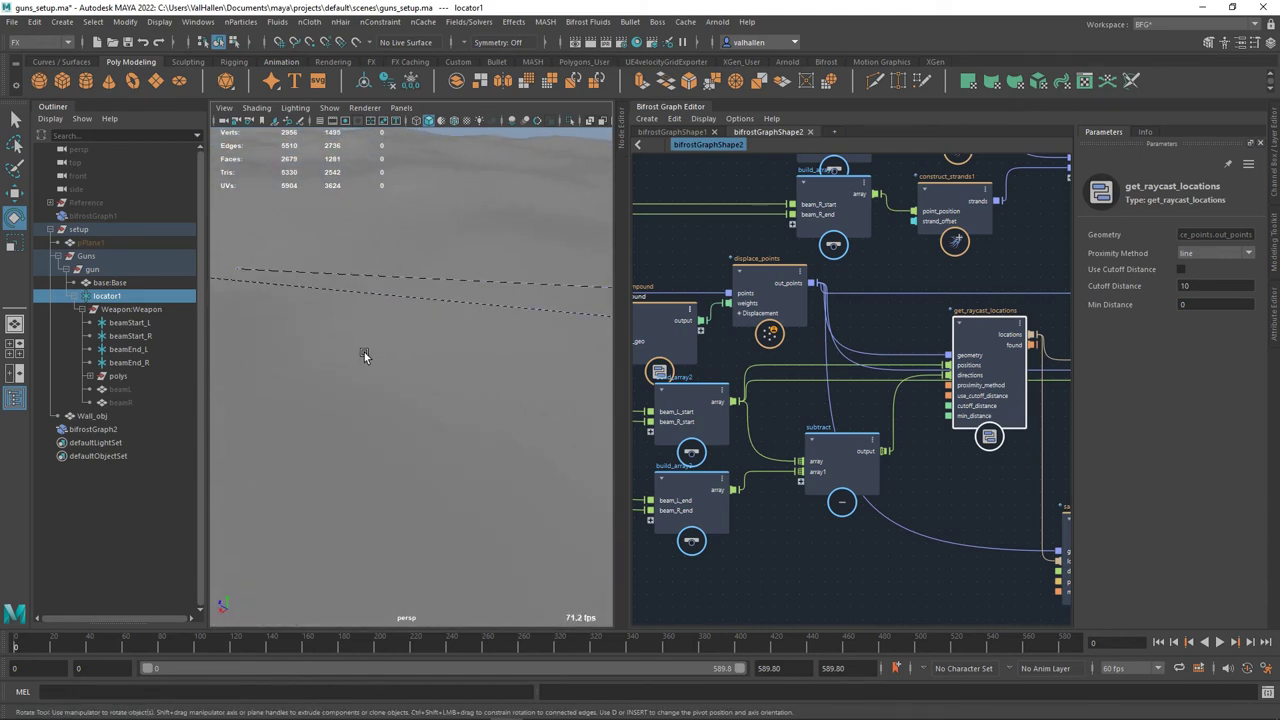
- Disconnect both construct_strands nodes from the output node and view the turret with the terrain
middle_click_drag(1030, 268, 830, 343)
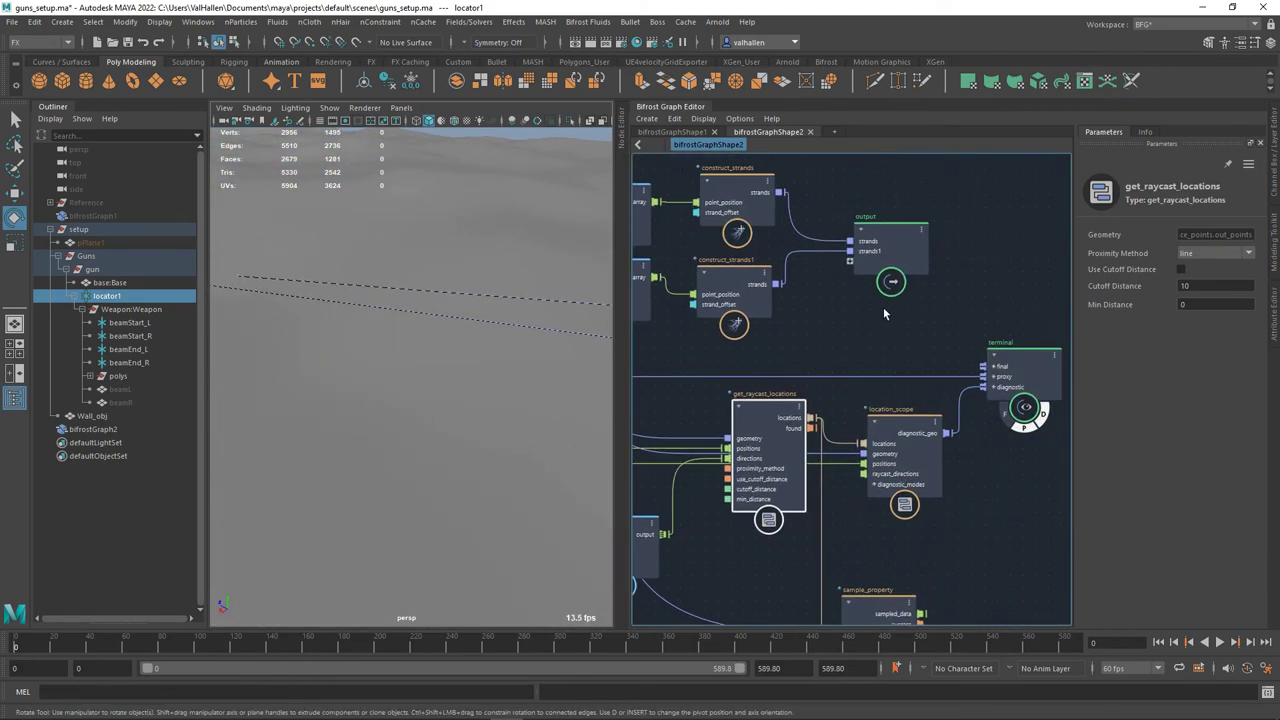
left_click(915, 234)
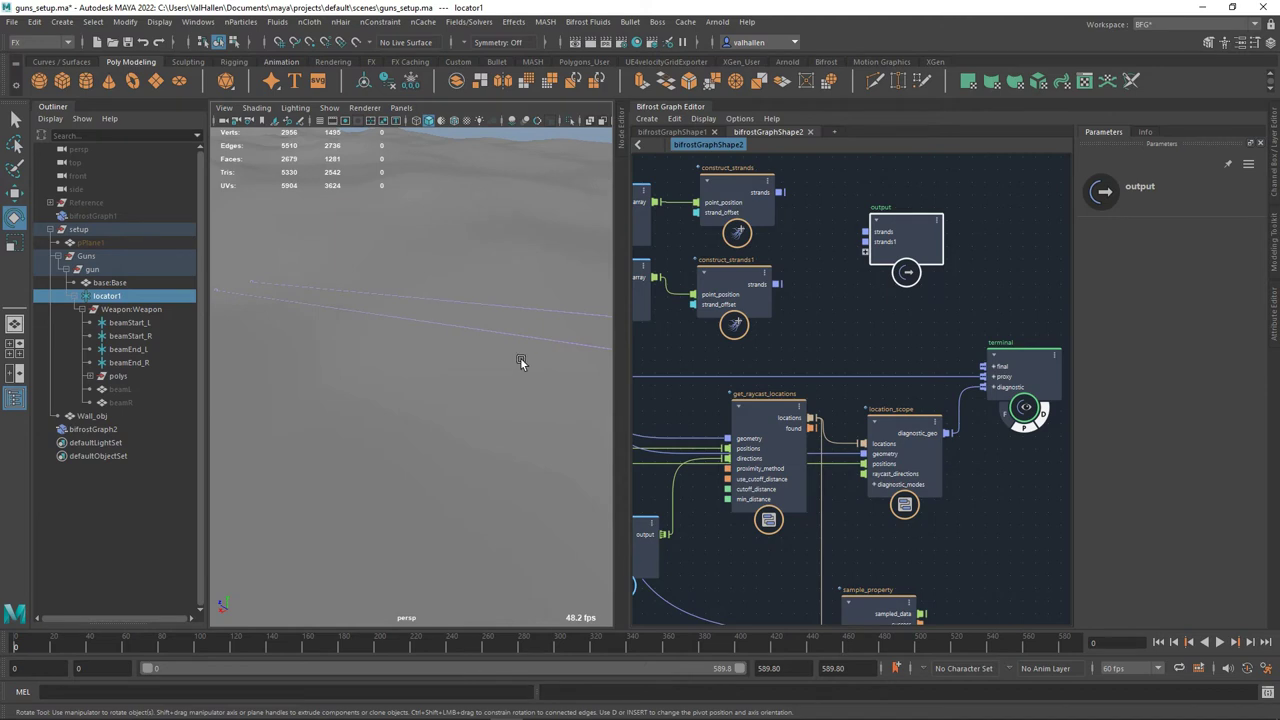
key("f")
scroll(498, 375, "up", 5)
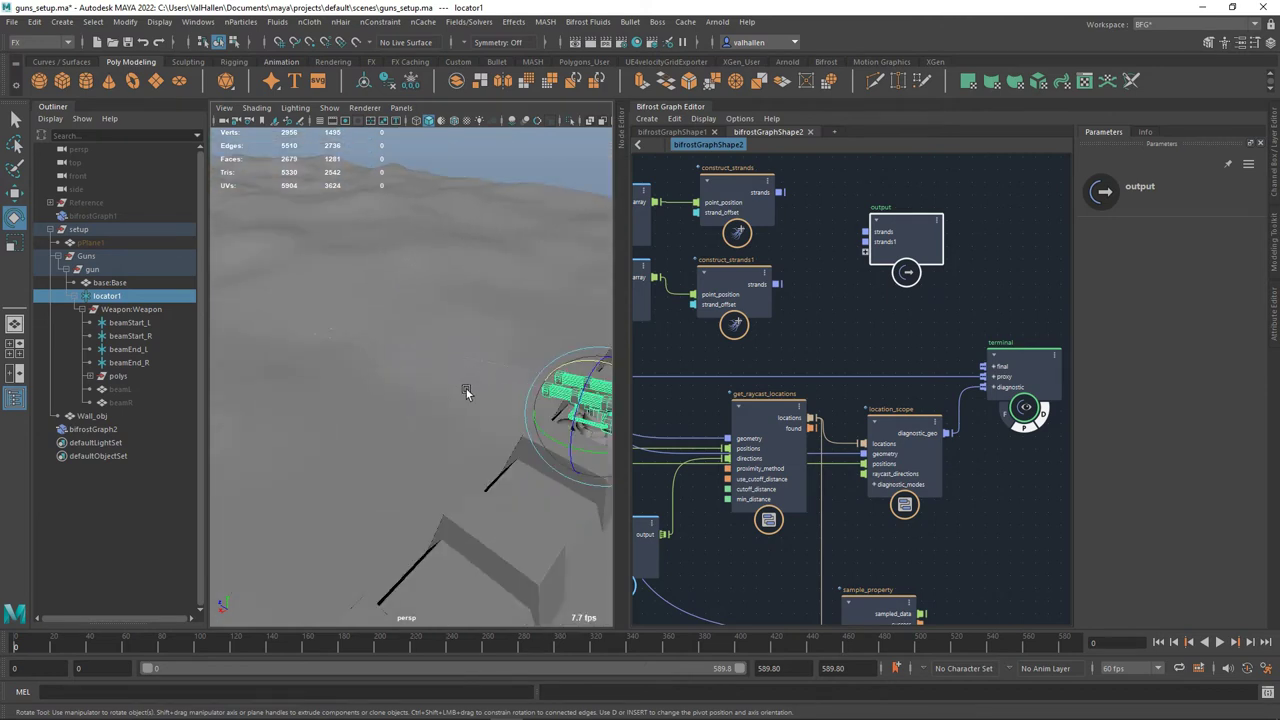
left_click_drag(471, 391, 510, 398, "alt")
- Set location_scope's Size to 0.2
left_click(919, 434)
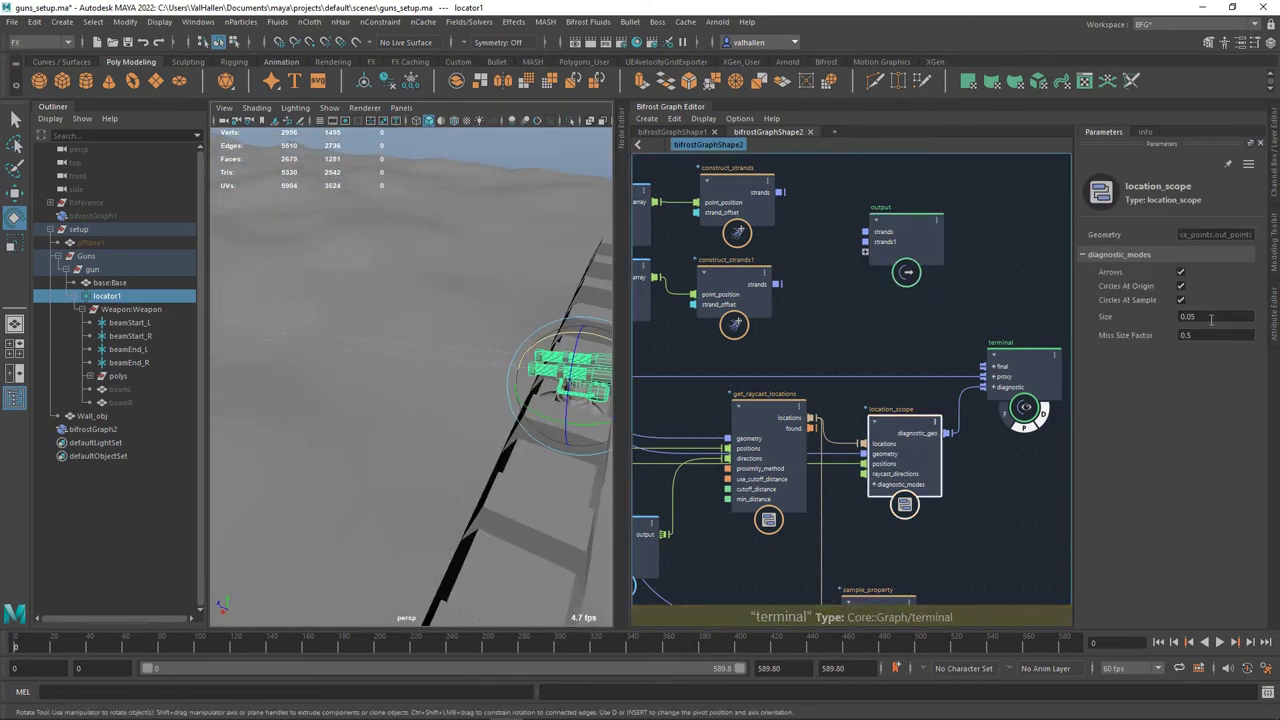
left_click(1189, 316)
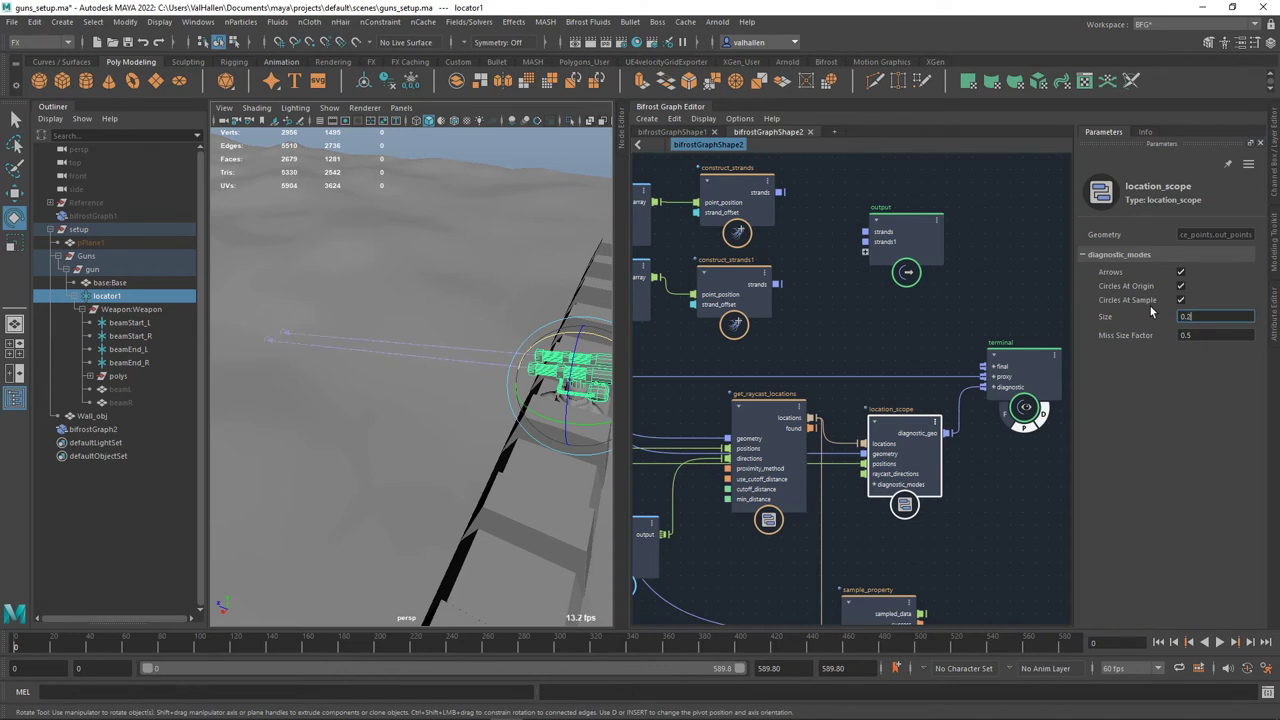
left_click_drag(322, 392, 590, 290, "alt")
- Rotate locator1 in several directions to test the hit arrows on the terrain, ending at about 9.6, 3.8, -0.4
left_click_drag(430, 415, 518, 323, "alt")
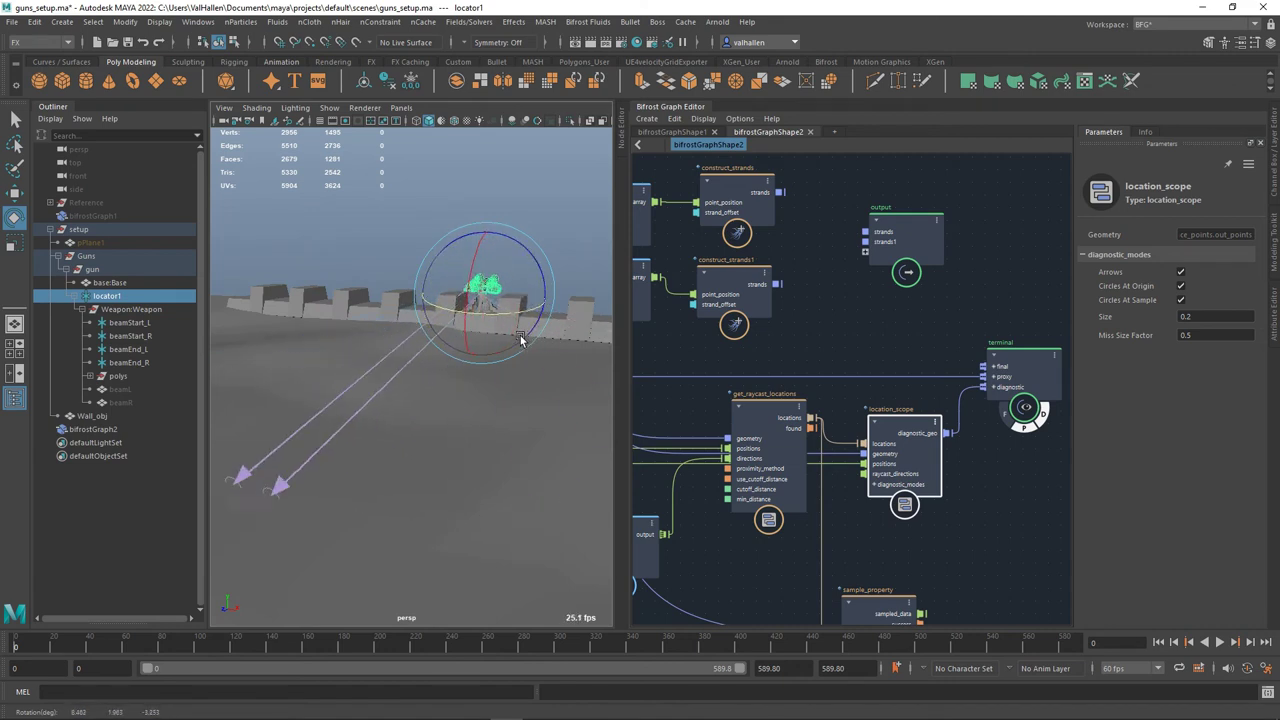
left_click_drag(514, 340, 524, 340)
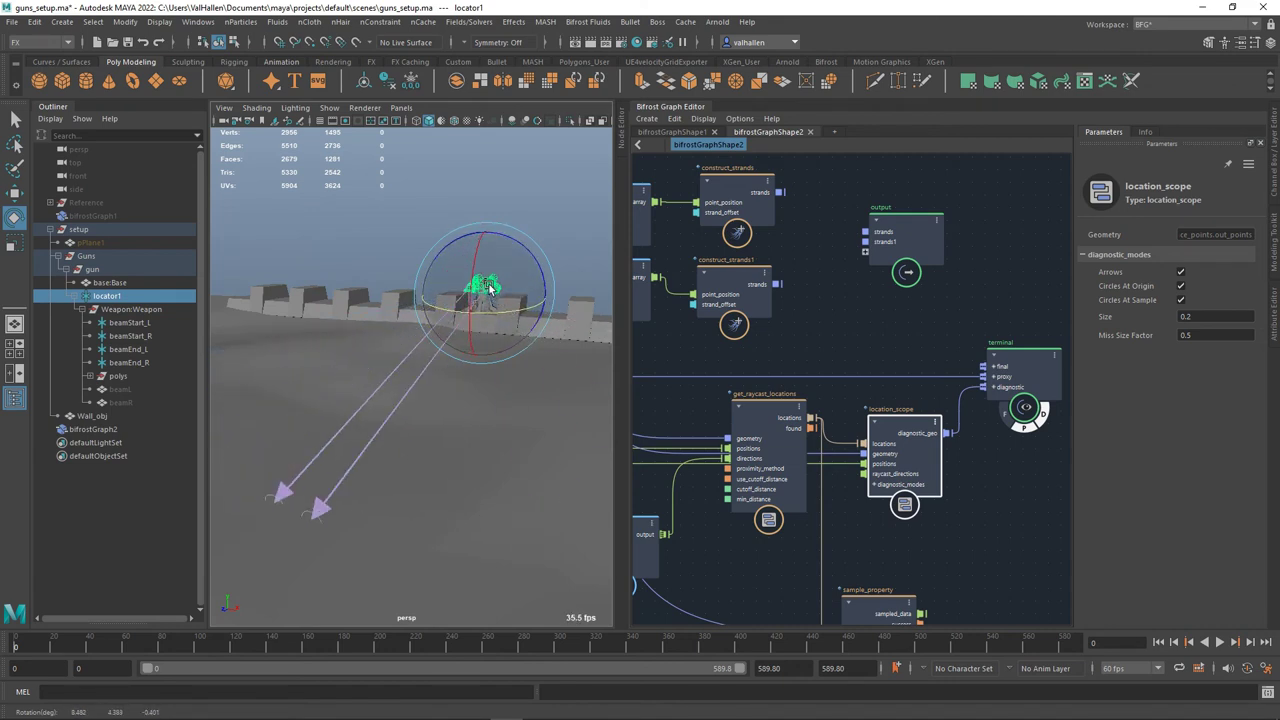
left_click_drag(487, 284, 483, 278)
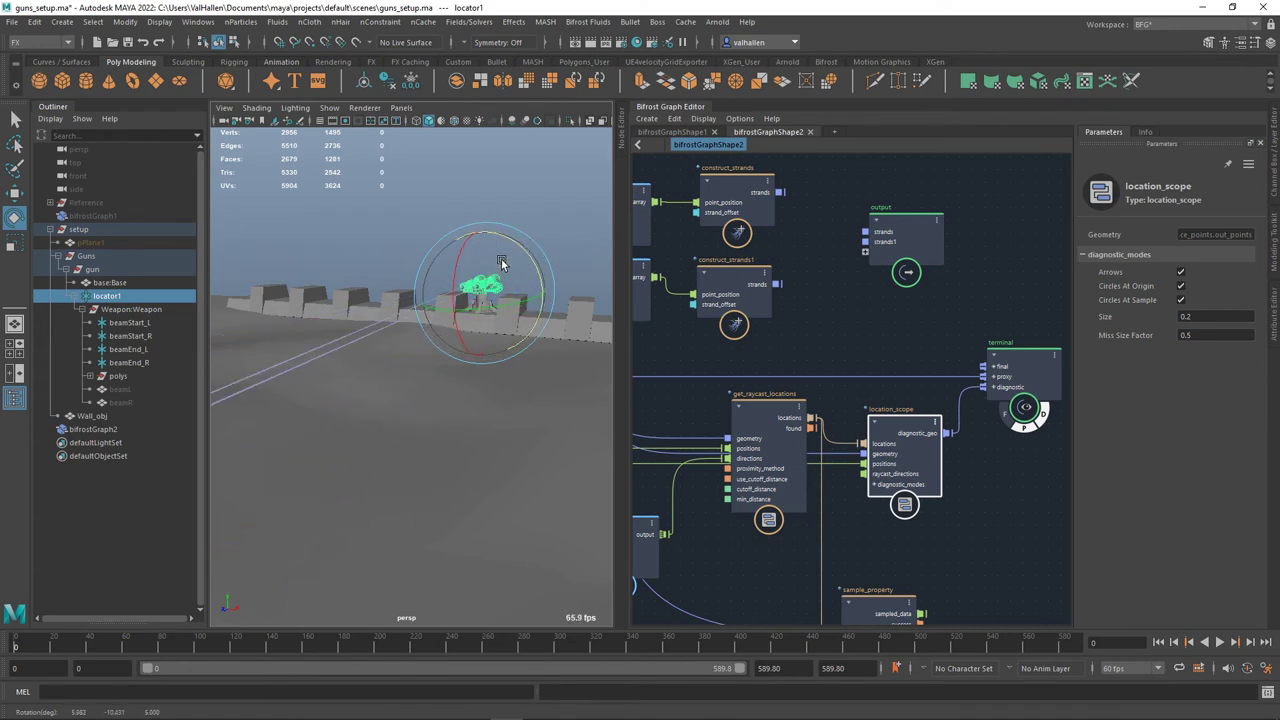
left_click_drag(512, 340, 432, 410, "alt")
mouse_move(432, 470)
left_mouse_down()
mouse_move(384, 455)
mouse_move(454, 470)
left_mouse_up()
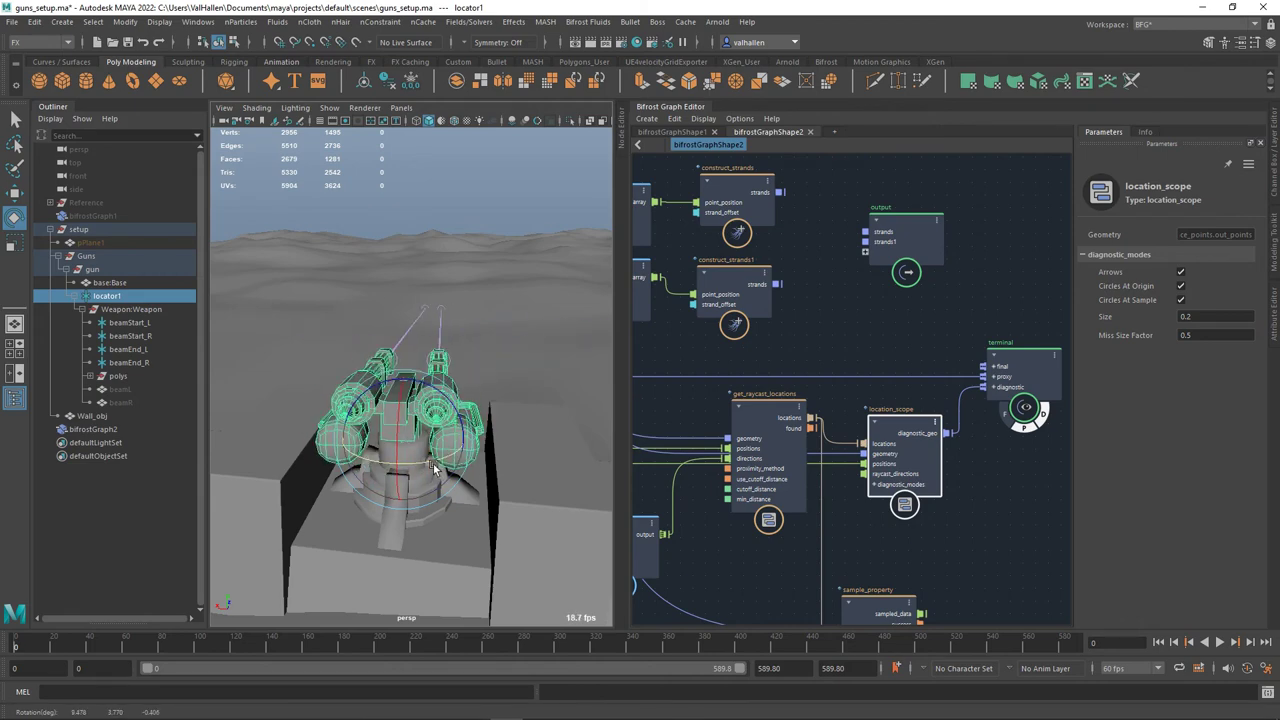
left_click_drag(408, 438, 416, 440)
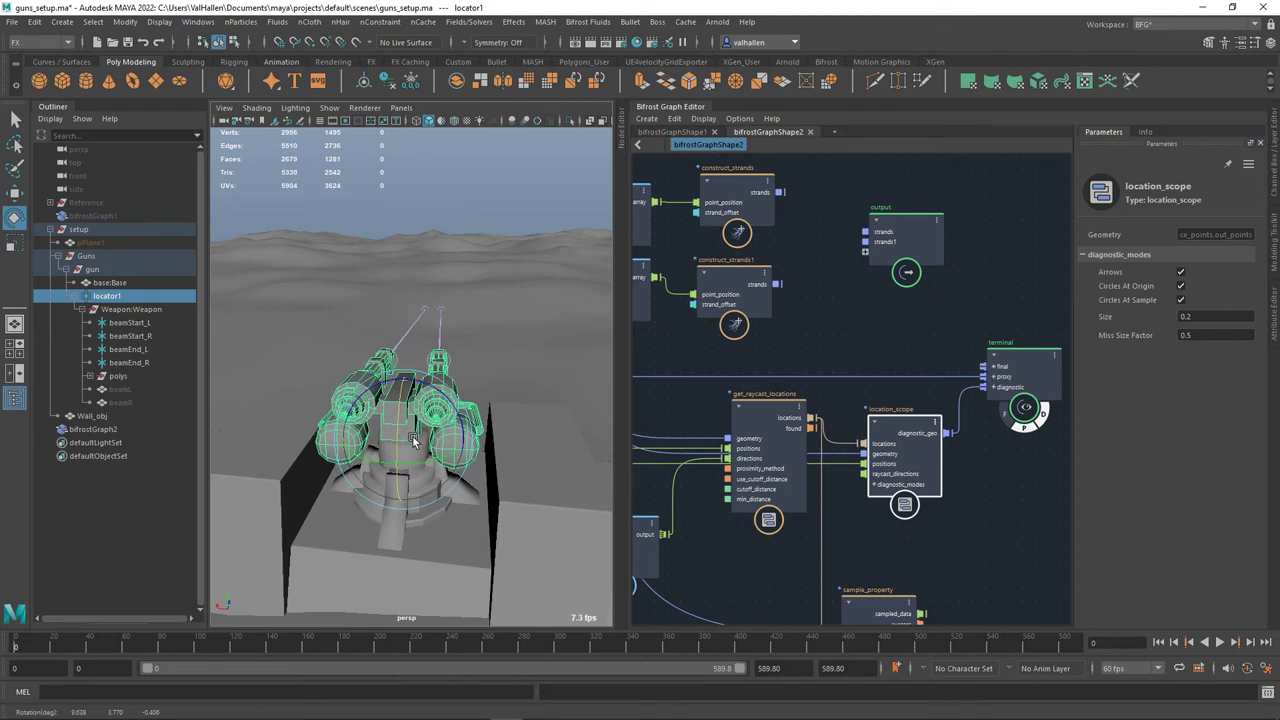
- Move sample_property directly below location_scope and shift the terminal node farther to the right
left_click_drag(890, 600, 913, 533)
middle_click_drag(976, 557, 978, 470, "alt")
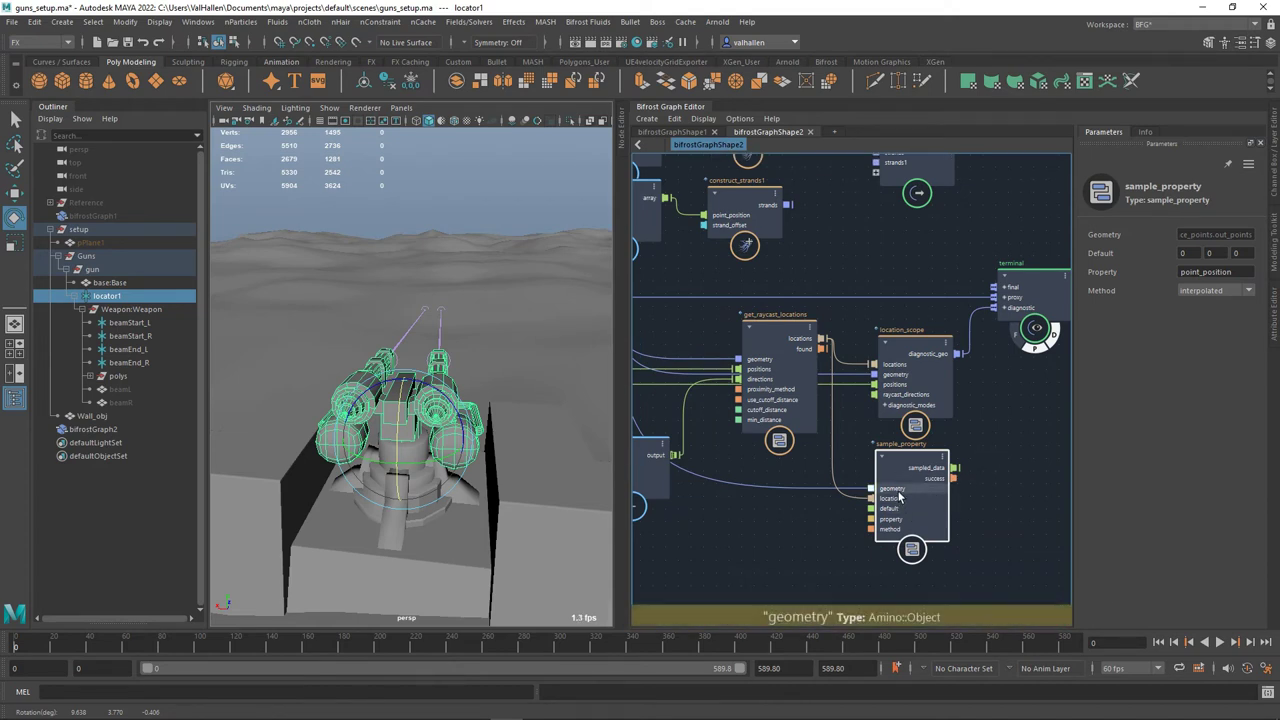
middle_click_drag(948, 497, 837, 504, "alt")
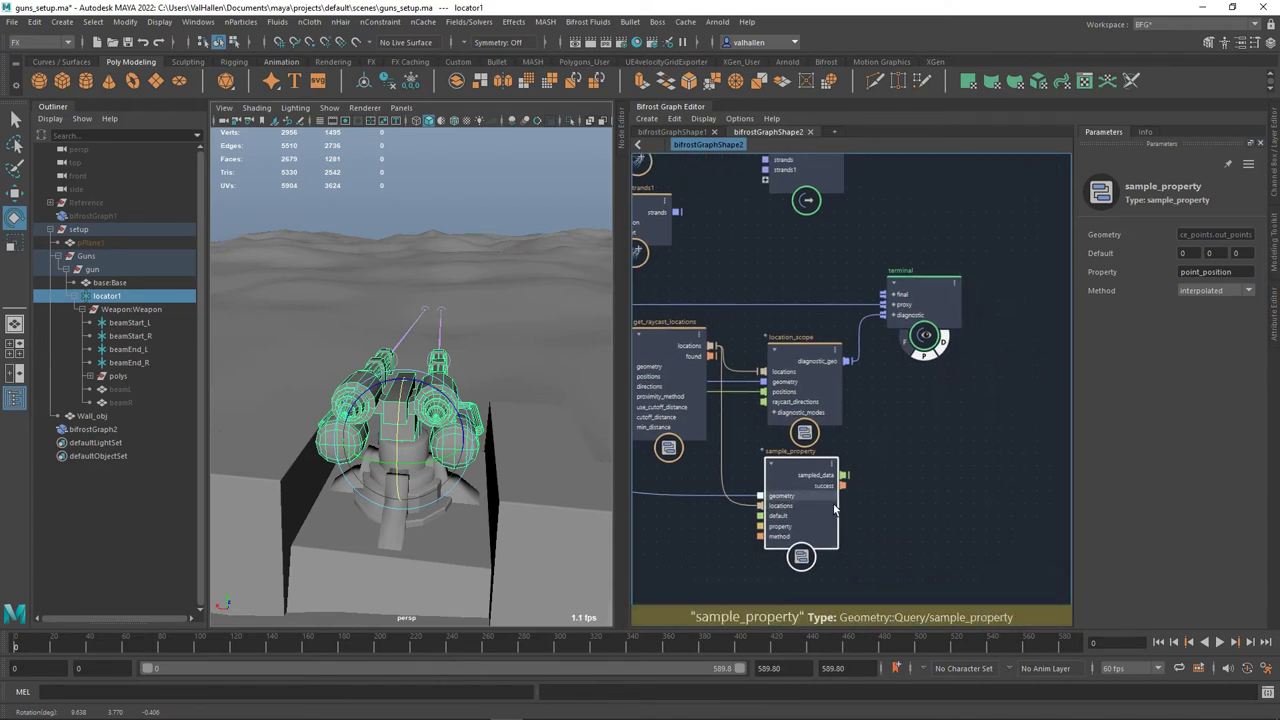
left_click_drag(938, 292, 1052, 290)
- Add a create_instances node beside sample_property
scroll(900, 400, "right", 2)
key("Tab")
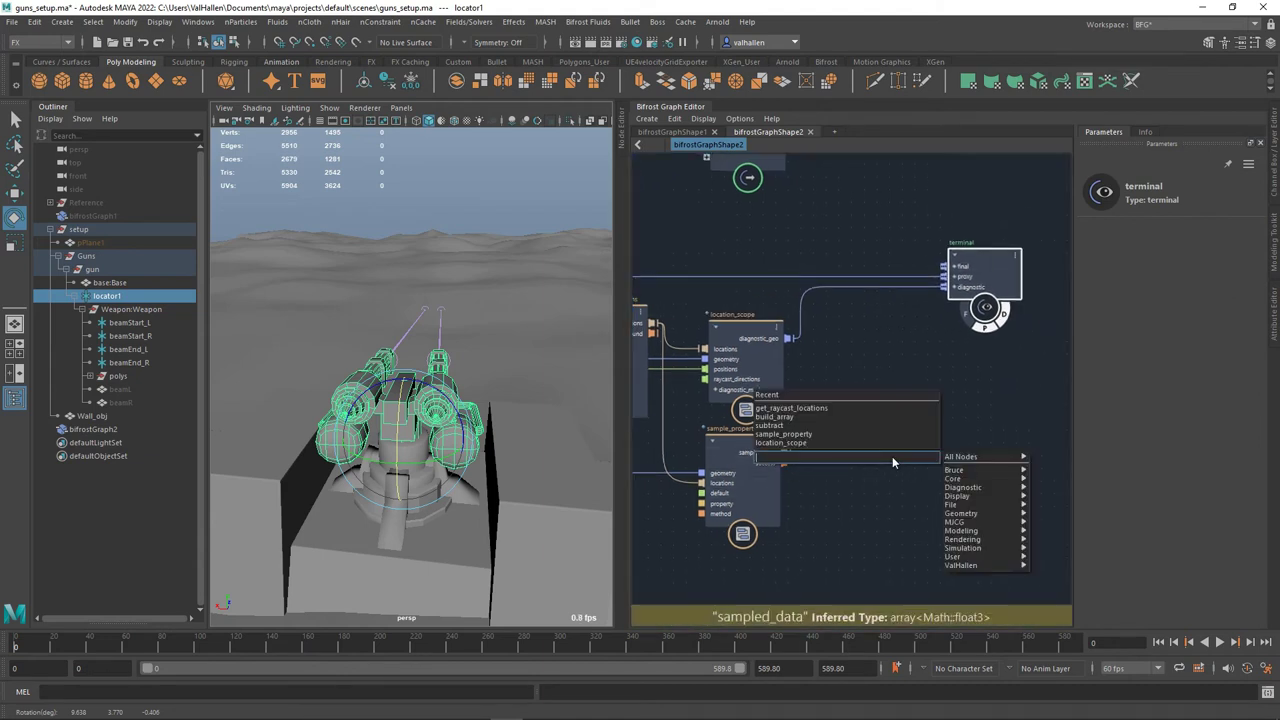
type("create_ins")
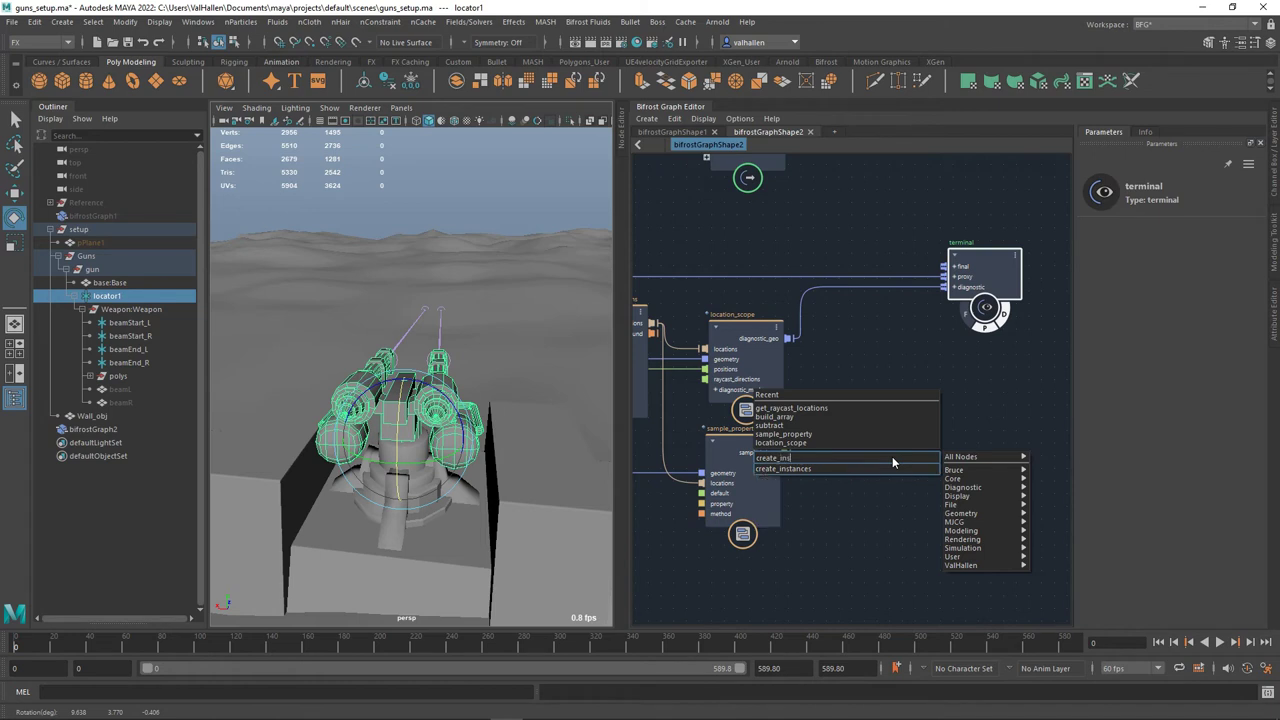
key("Return")
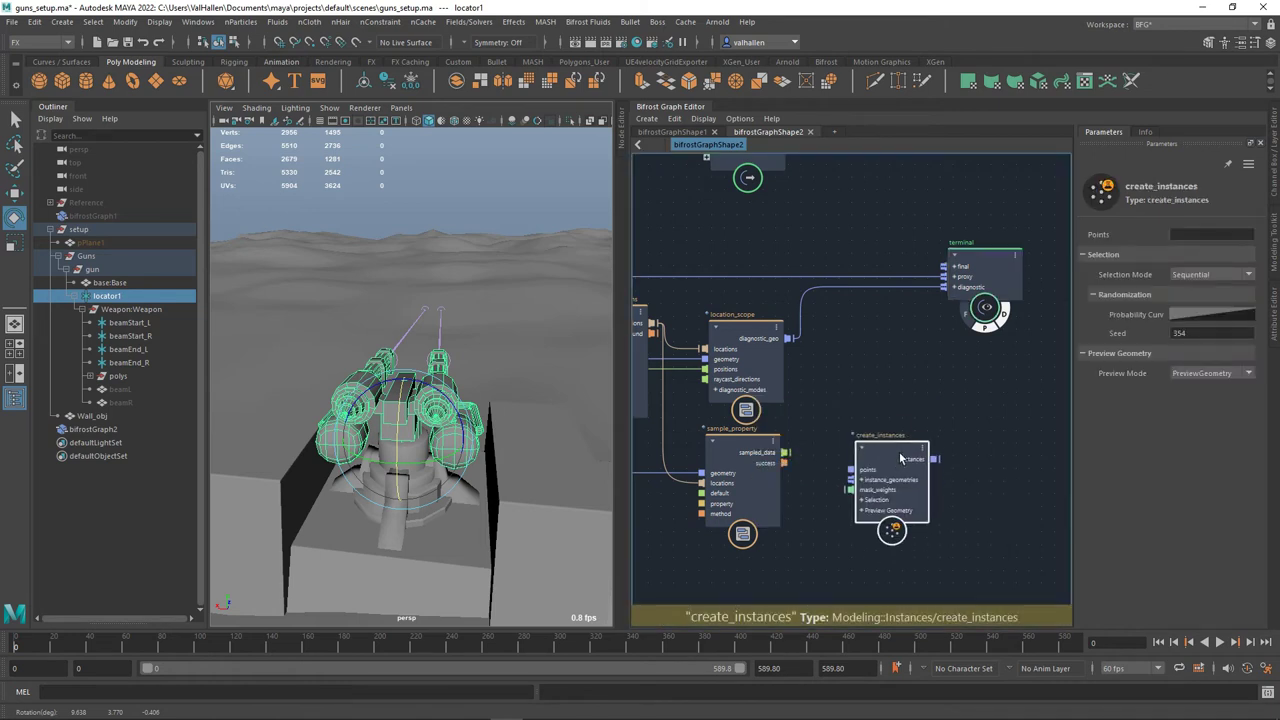
- Add a create_mesh_sphere node below create_instances and set its radius to 0.1
key("Tab")
type("mesh_sphe")
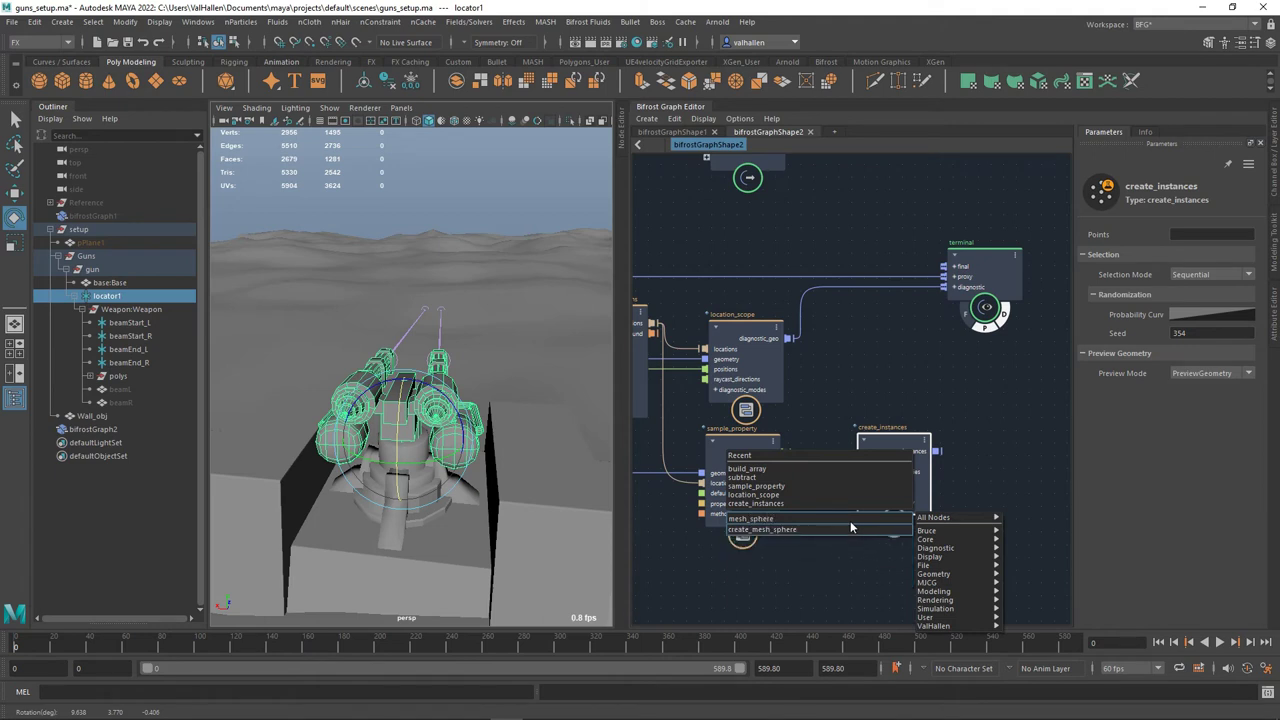
left_click(826, 531)
left_click_drag(900, 472, 906, 442)
left_click_drag(862, 560, 847, 572)
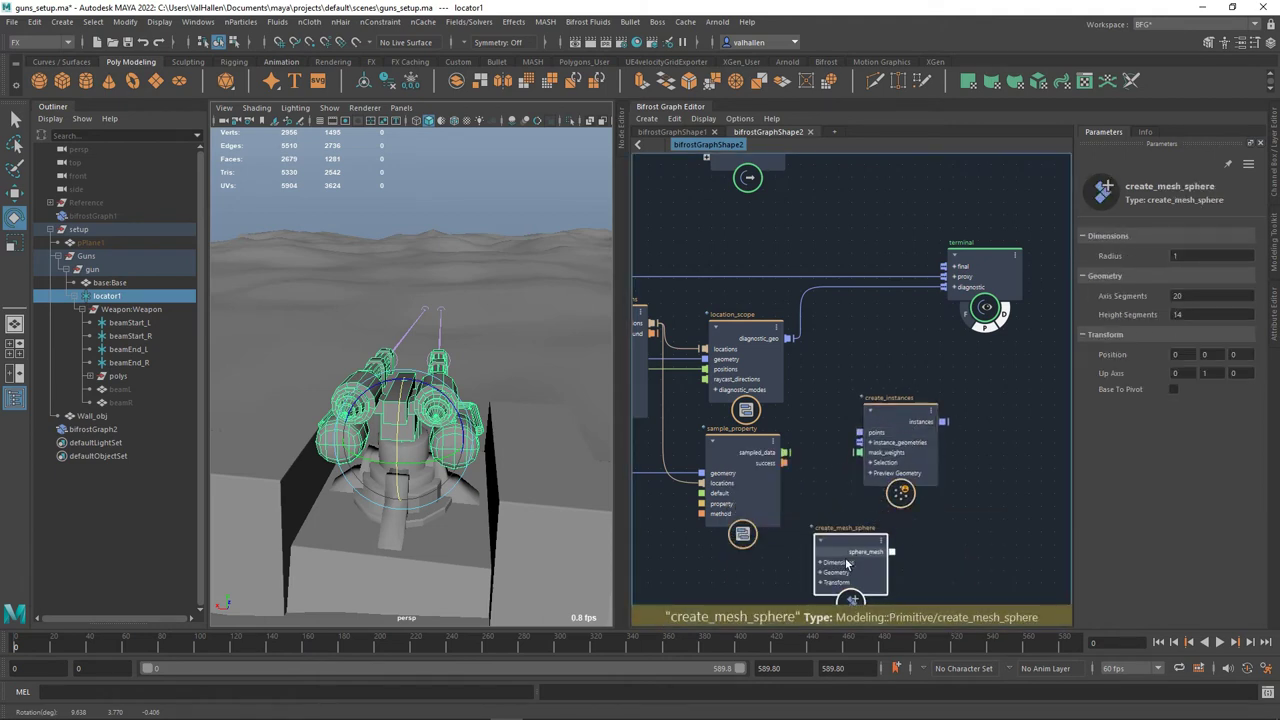
left_click(1172, 257)
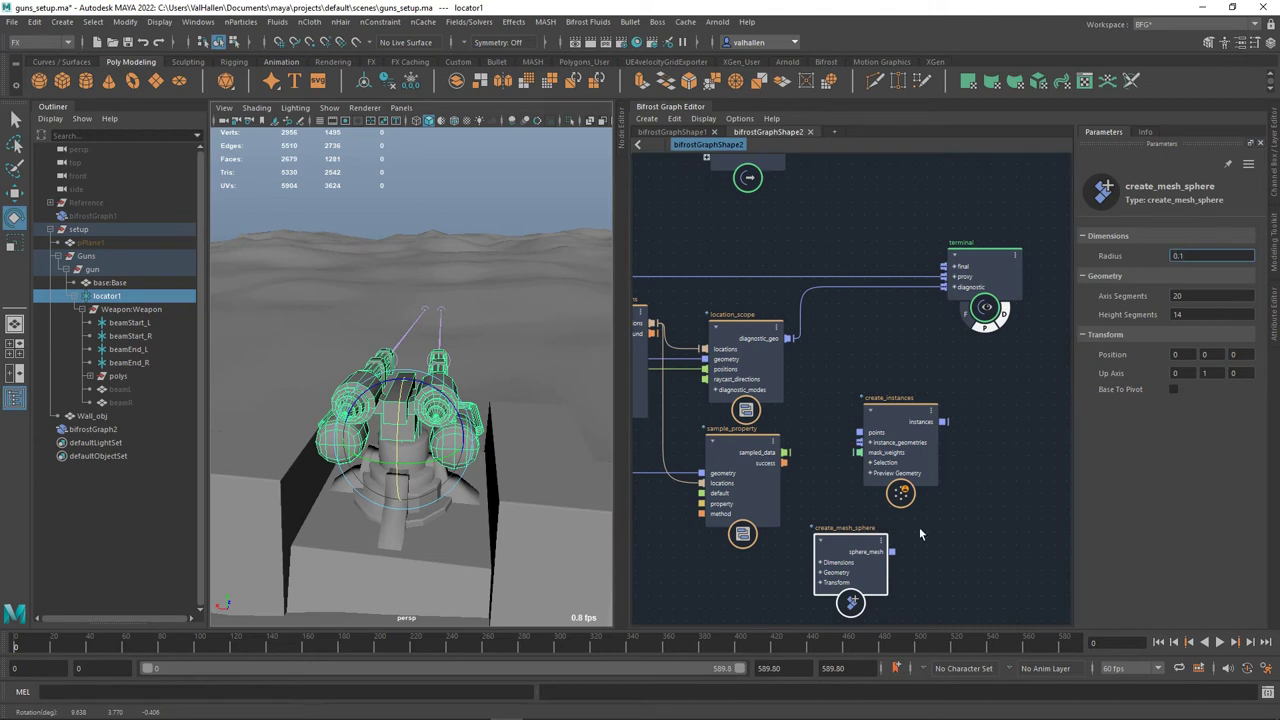
- Connect sphere_mesh to the instance_geometries port of create_instances and move both nodes farther away from sample_property
left_click_drag(871, 556, 805, 578)
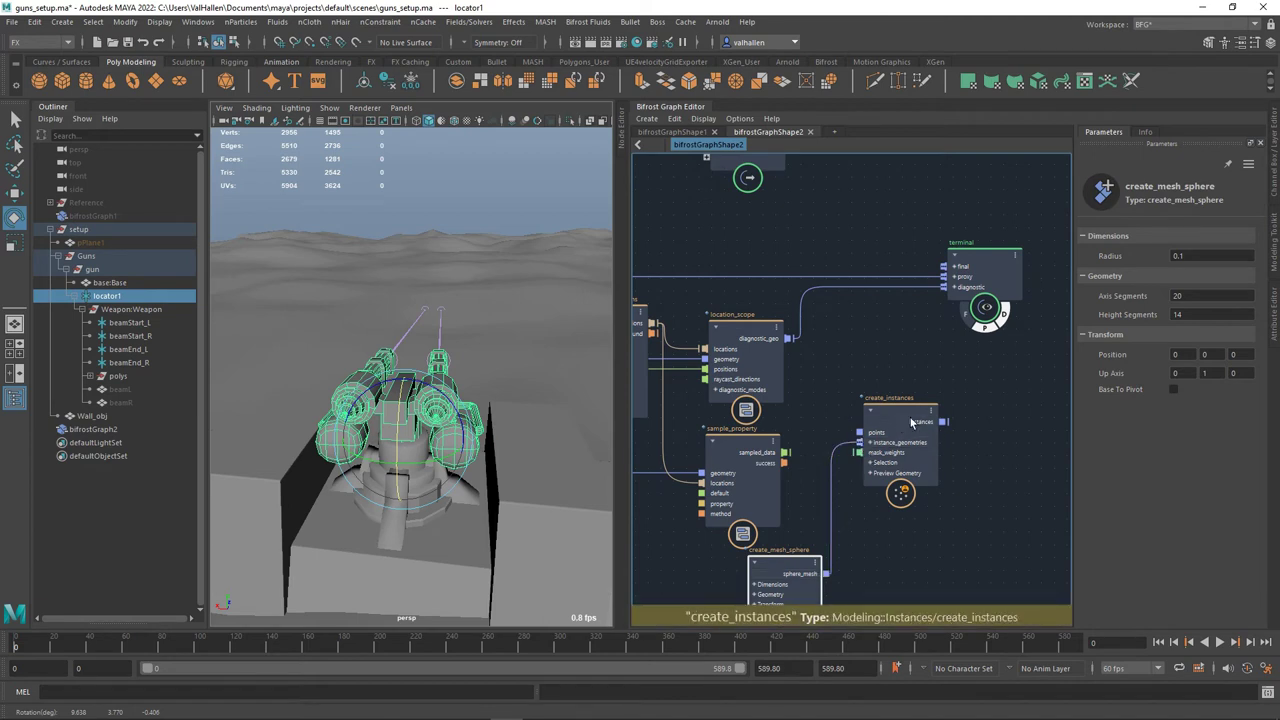
left_click_drag(909, 423, 937, 469)
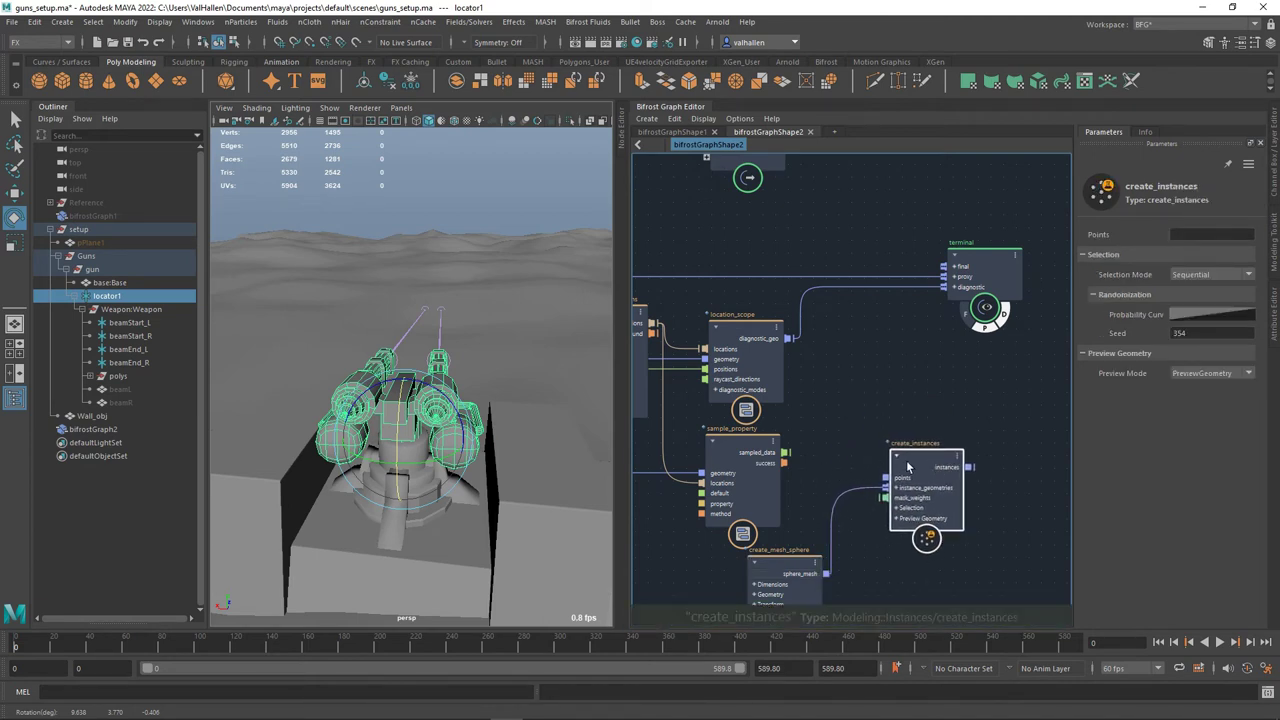
left_click(805, 579)
left_click(940, 491, "shift")
middle_click_drag(832, 483, 791, 439, "alt")
left_click_drag(878, 428, 950, 428)
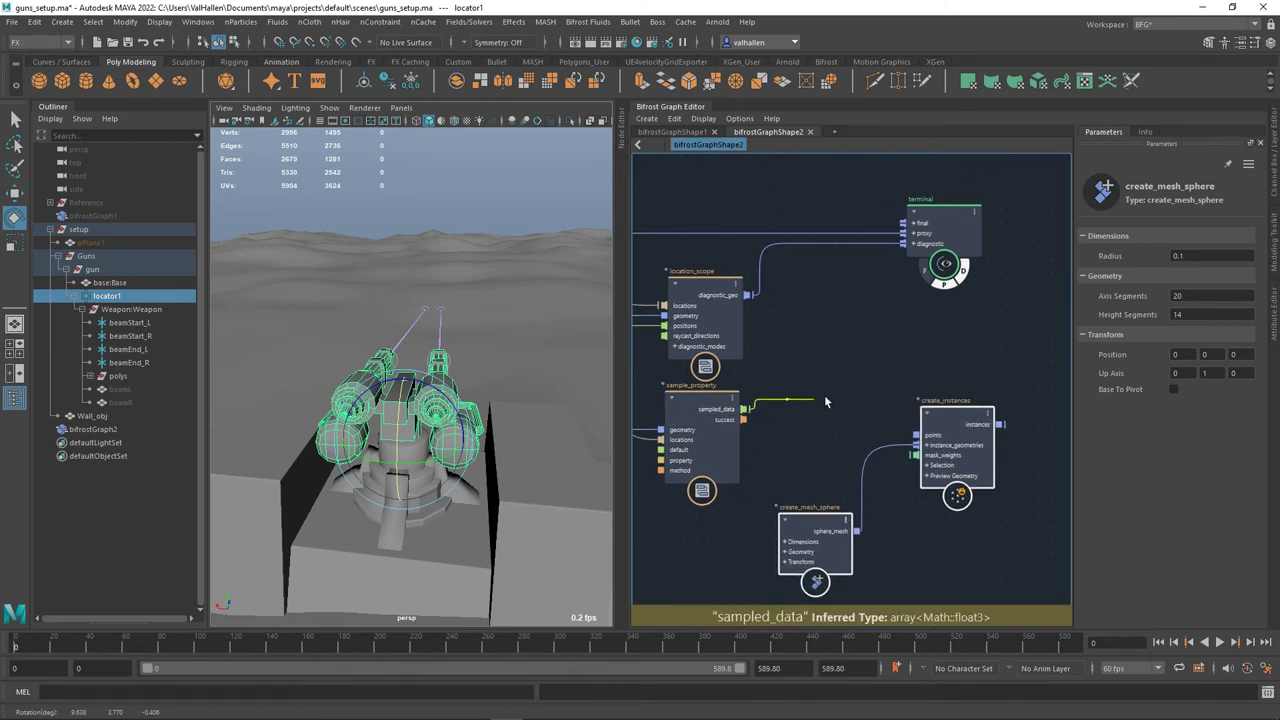
- Add a construct_points node linking sample_property's sampled_data to its point_position and its points output to create_instances
key("Tab")
type("construct")
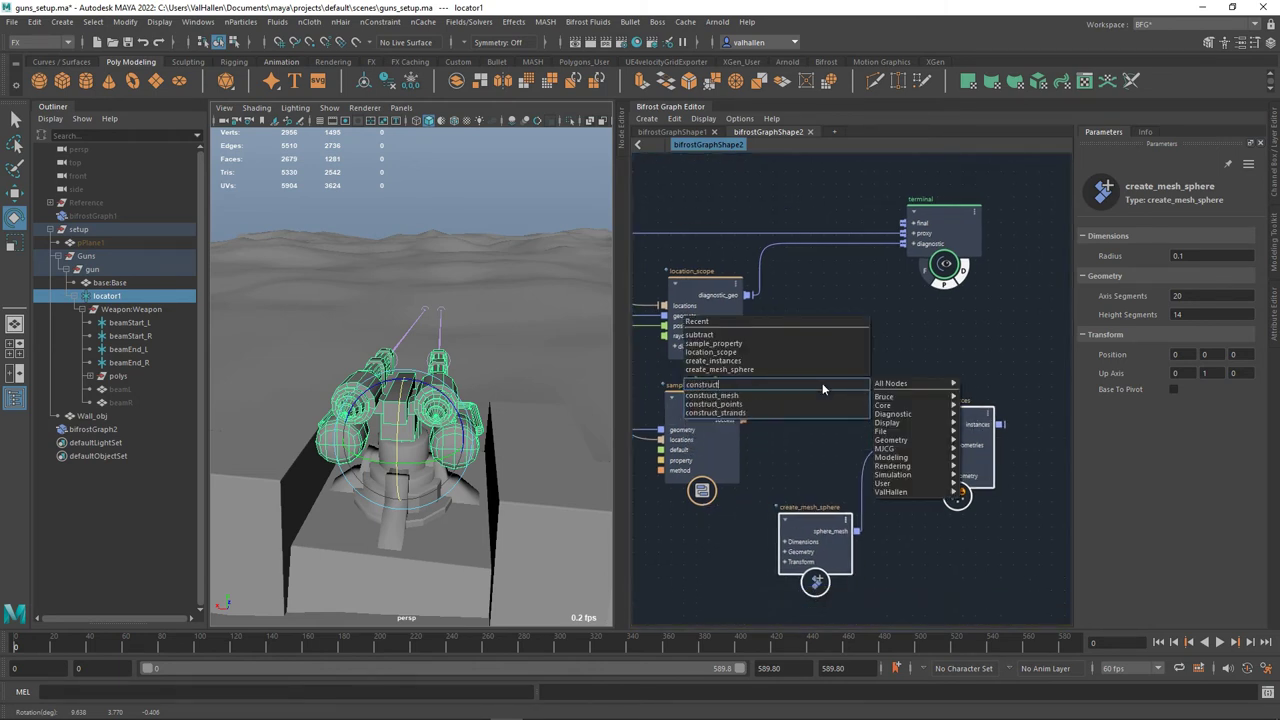
left_click(775, 404)
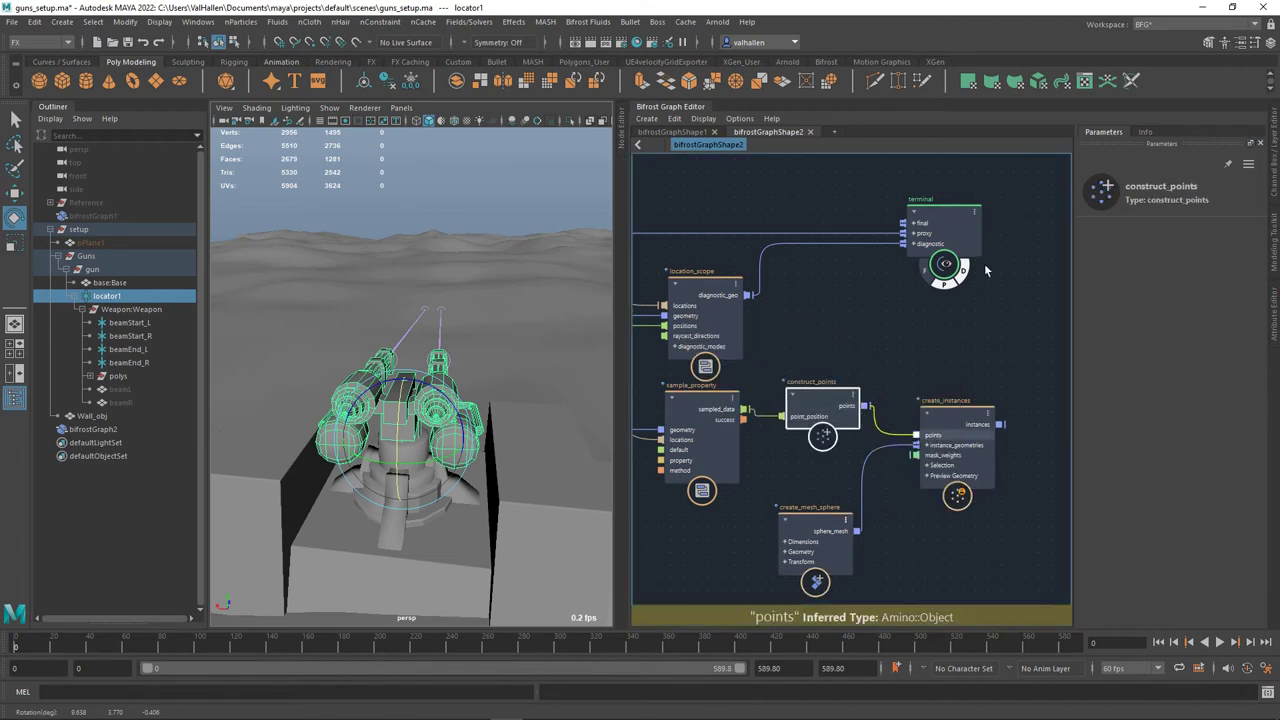
- Reroute location_scope to the terminal's proxy port and connect the create_instances output to the diagnostic port
left_click_drag(925, 225, 1014, 225)
left_click(953, 292)
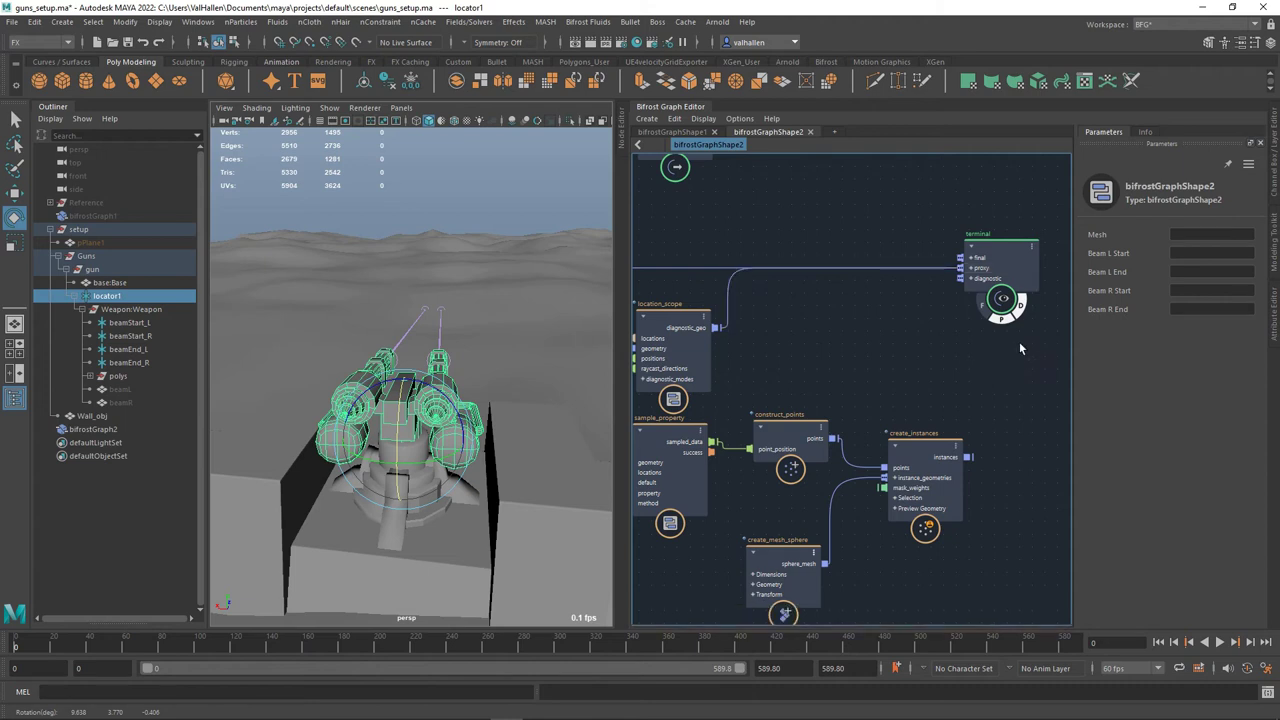
left_click(1002, 319)
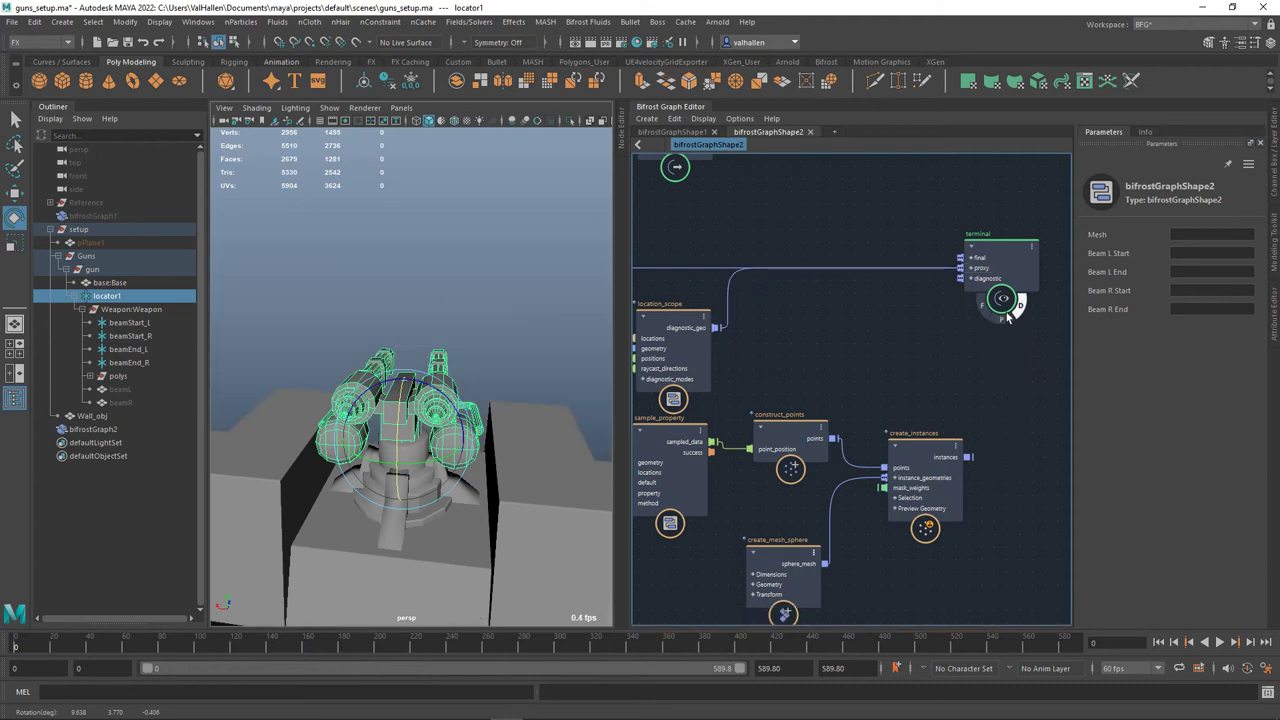
left_click_drag(968, 457, 1009, 399)
left_click_drag(970, 287, 968, 284)
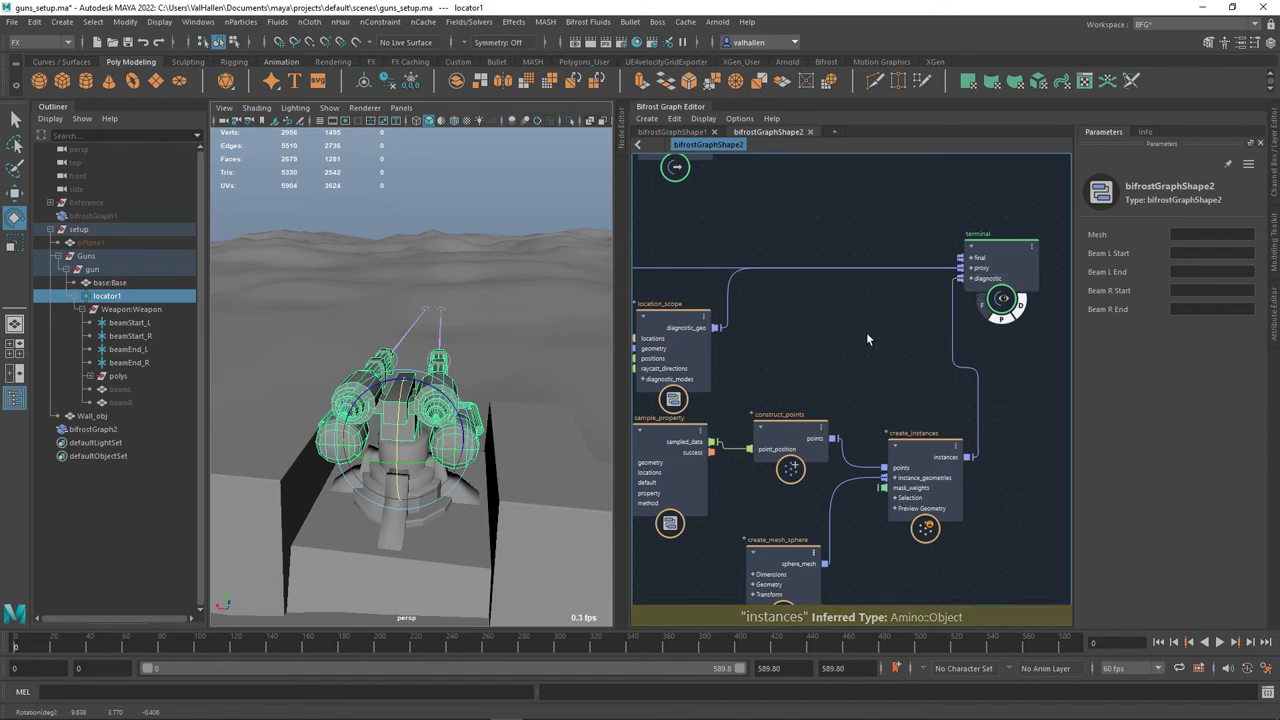
- Set the create_mesh_sphere radius to 1 and rotate locator1 to test the spheres at the beam hits
left_click(795, 543)
left_click(1195, 257)
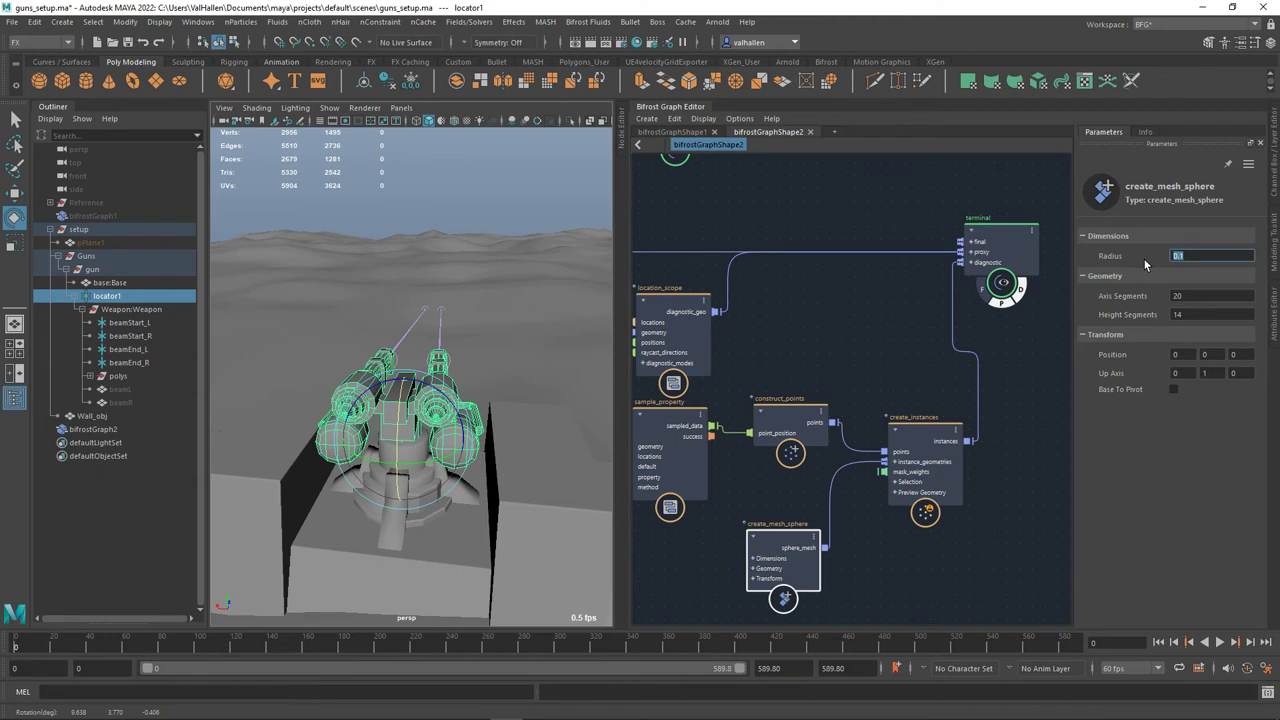
key("Return")
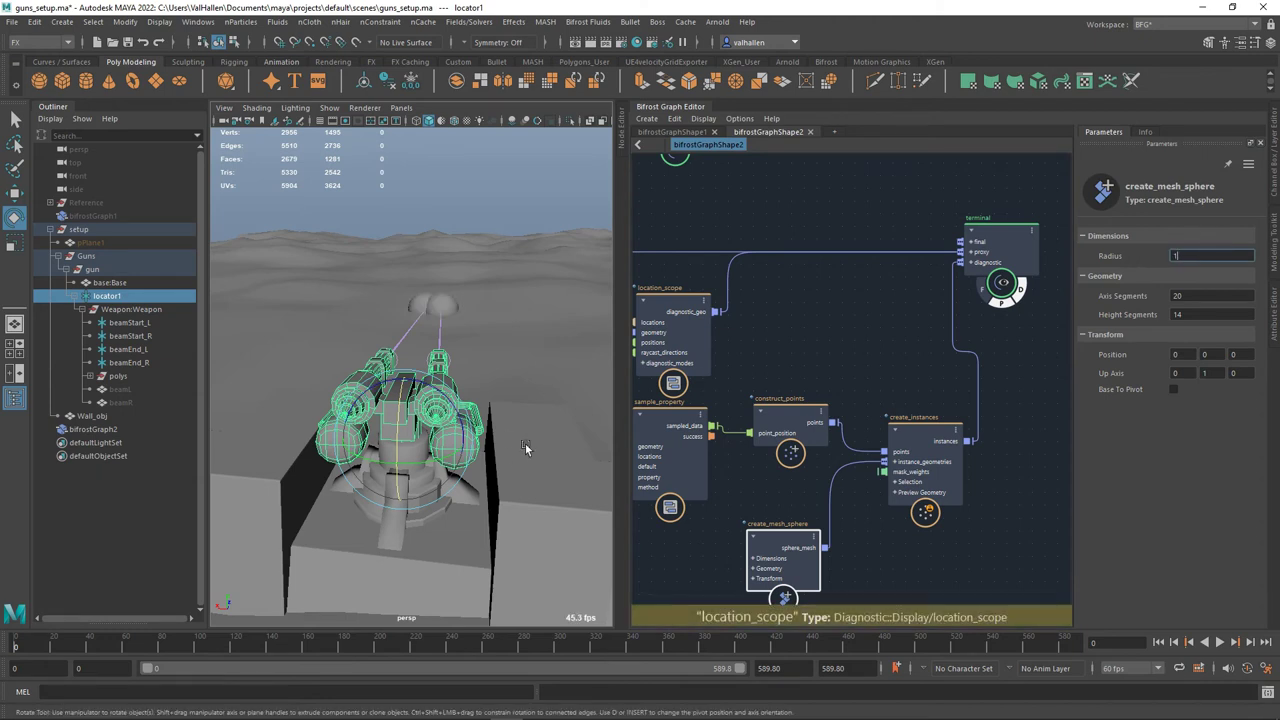
mouse_move(433, 473)
left_mouse_down()
mouse_move(446, 472)
mouse_move(420, 470)
mouse_move(432, 473)
left_mouse_up()
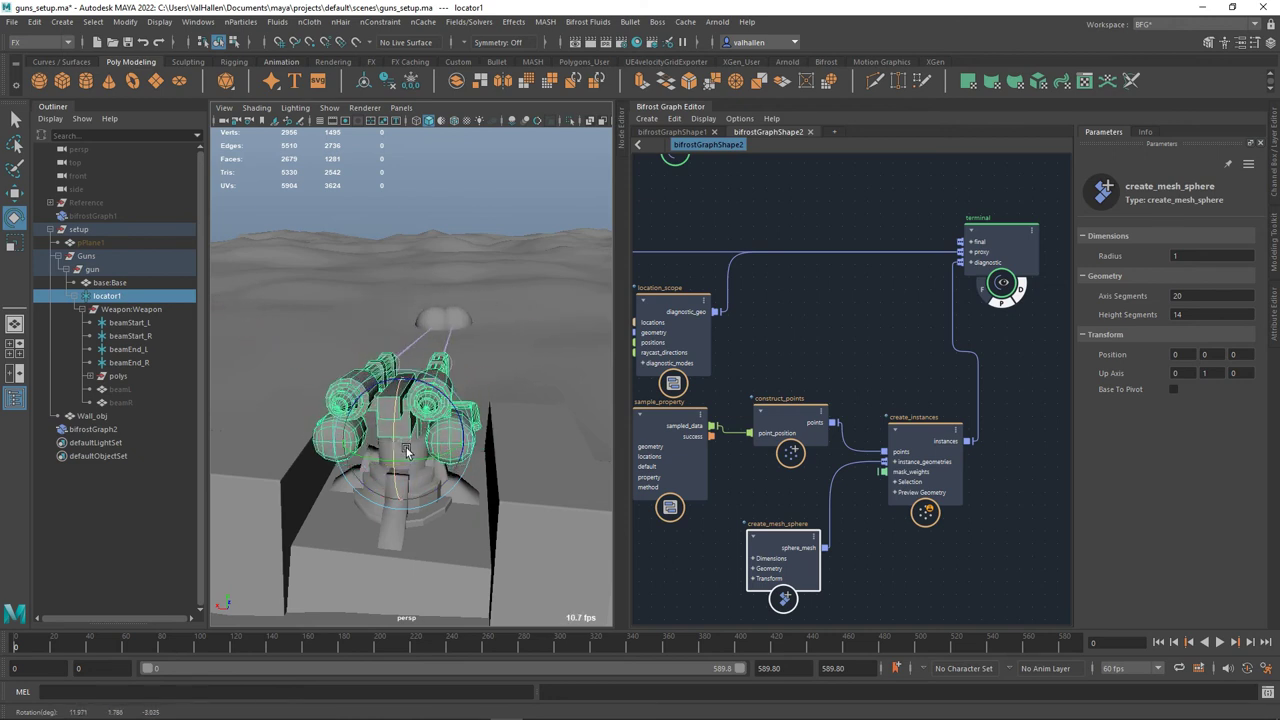
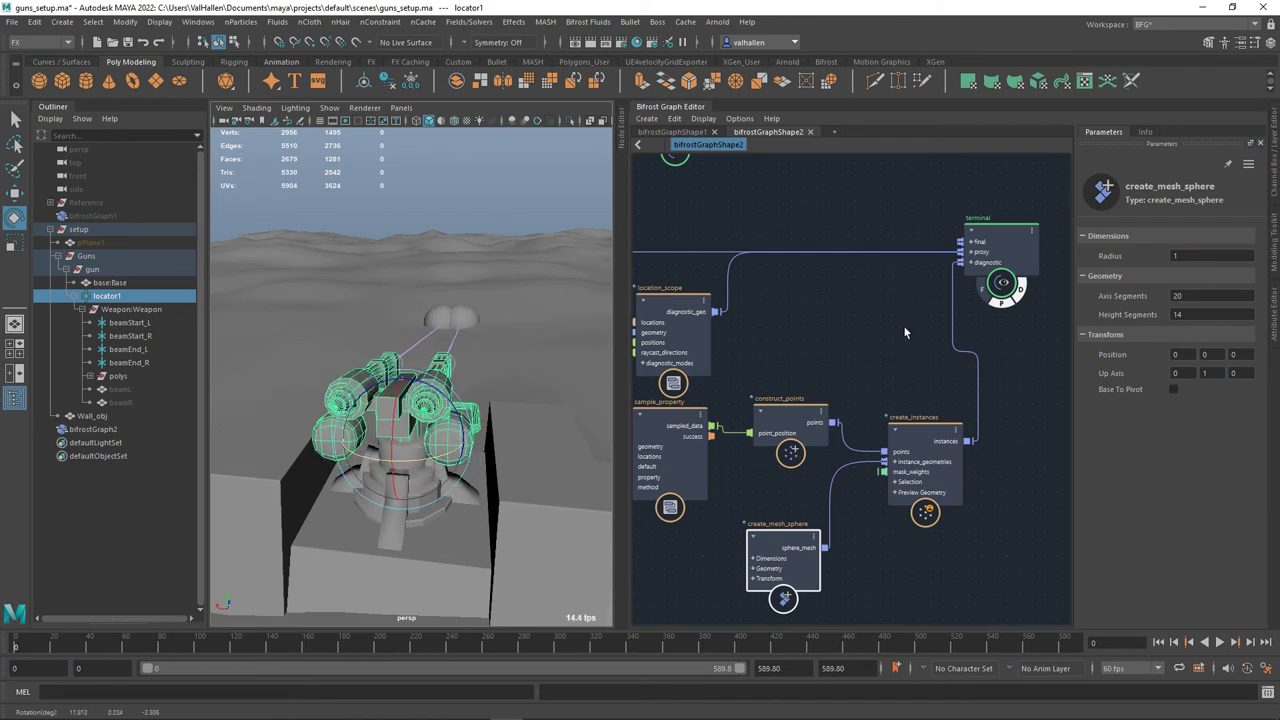
- Set the sphere radius to 0.5 and rotate locator1 in several directions to test the hit spheres on the terrain
left_click(1178, 256)
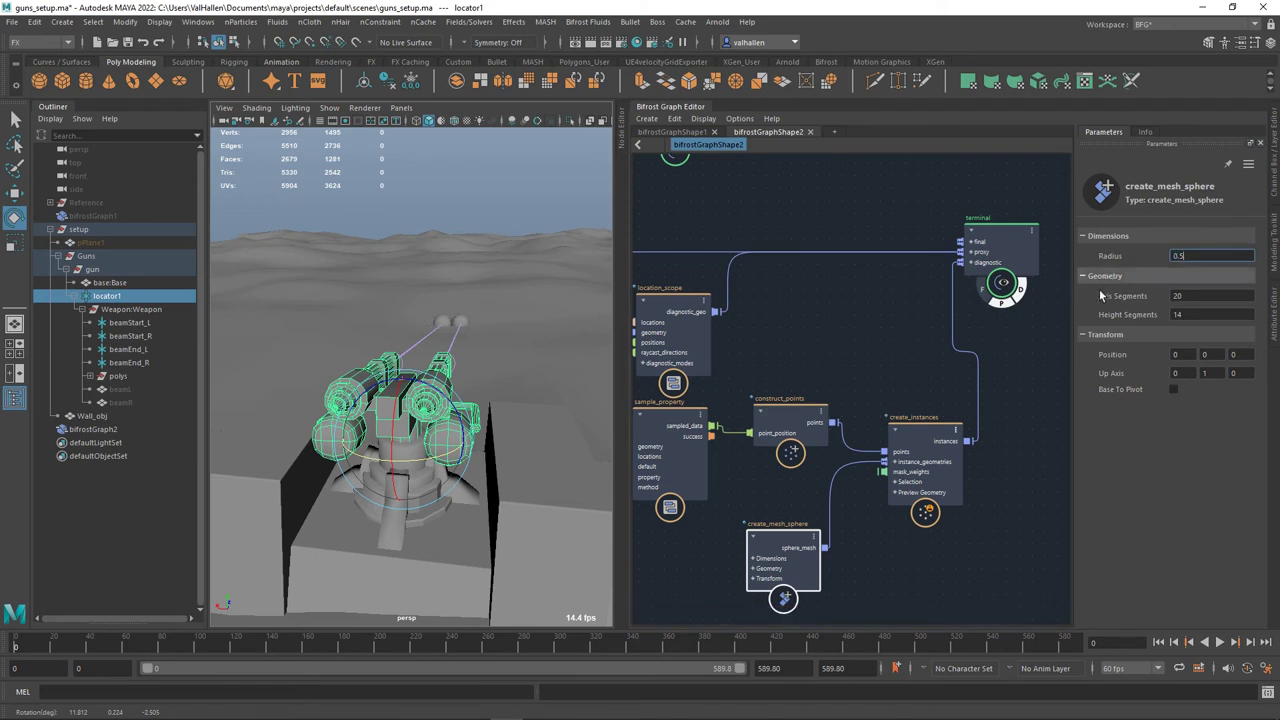
left_click_drag(421, 469, 431, 467)
scroll(836, 487, "down", 3)
middle_click_drag(848, 487, 917, 489, "alt")
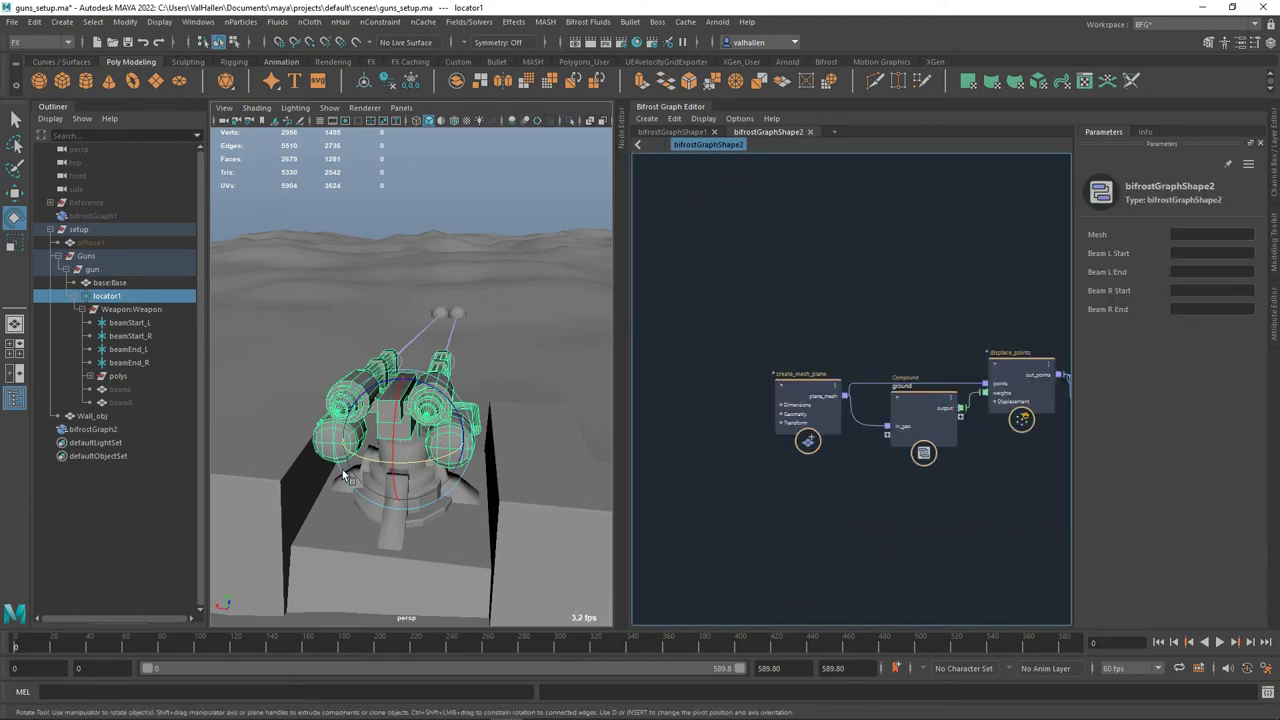
mouse_move(394, 487)
left_mouse_down()
mouse_move(418, 470)
mouse_move(404, 477)
mouse_move(412, 464)
mouse_move(397, 464)
left_mouse_up()
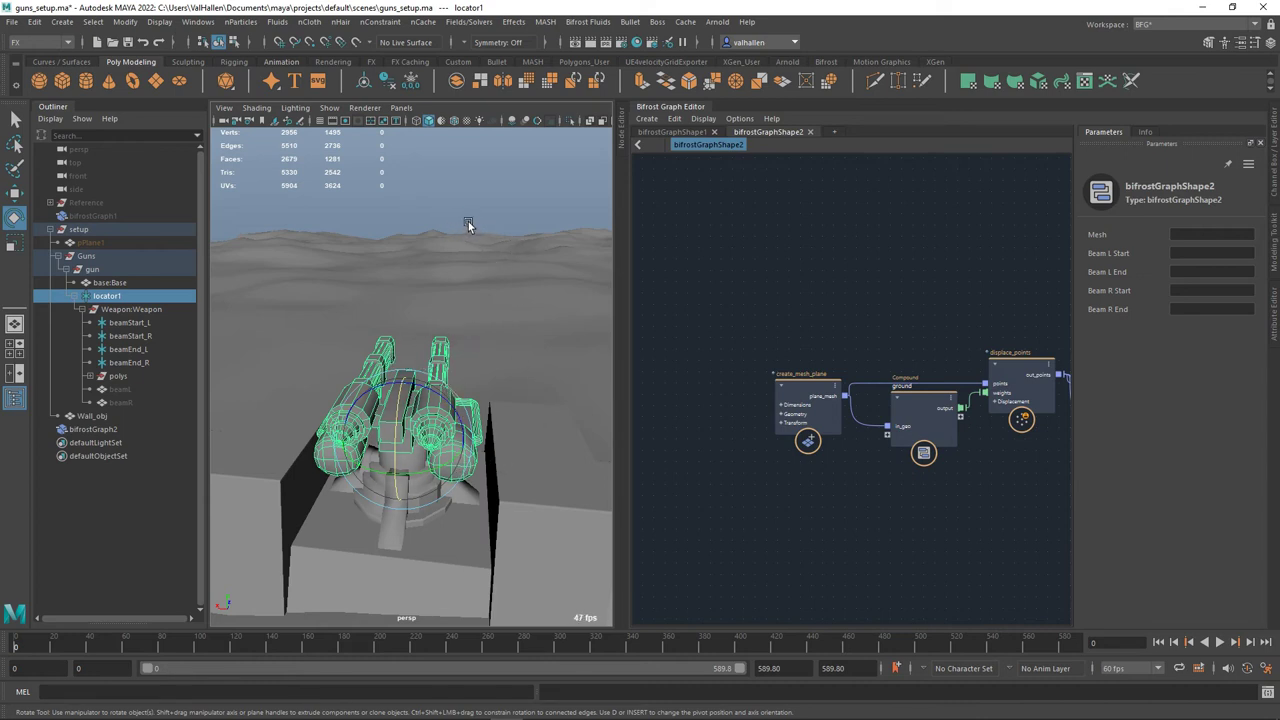
- Examine in the Node Editor how the beam locator shapes feed the Bifrost shape, expanding and collapsing beamEnd_LShape's attributes
middle_click_drag(882, 498, 817, 524, "alt")
left_click_drag(908, 363, 704, 399)
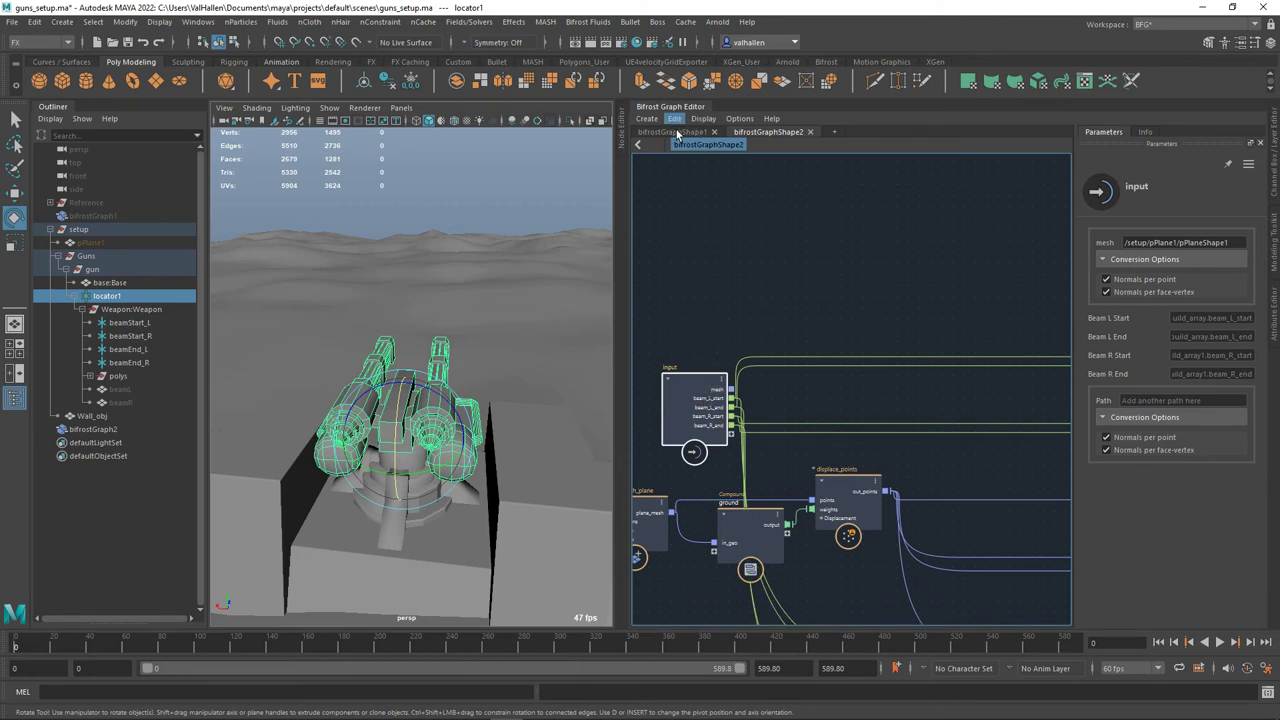
left_click(632, 140)
scroll(773, 240, "up", 4)
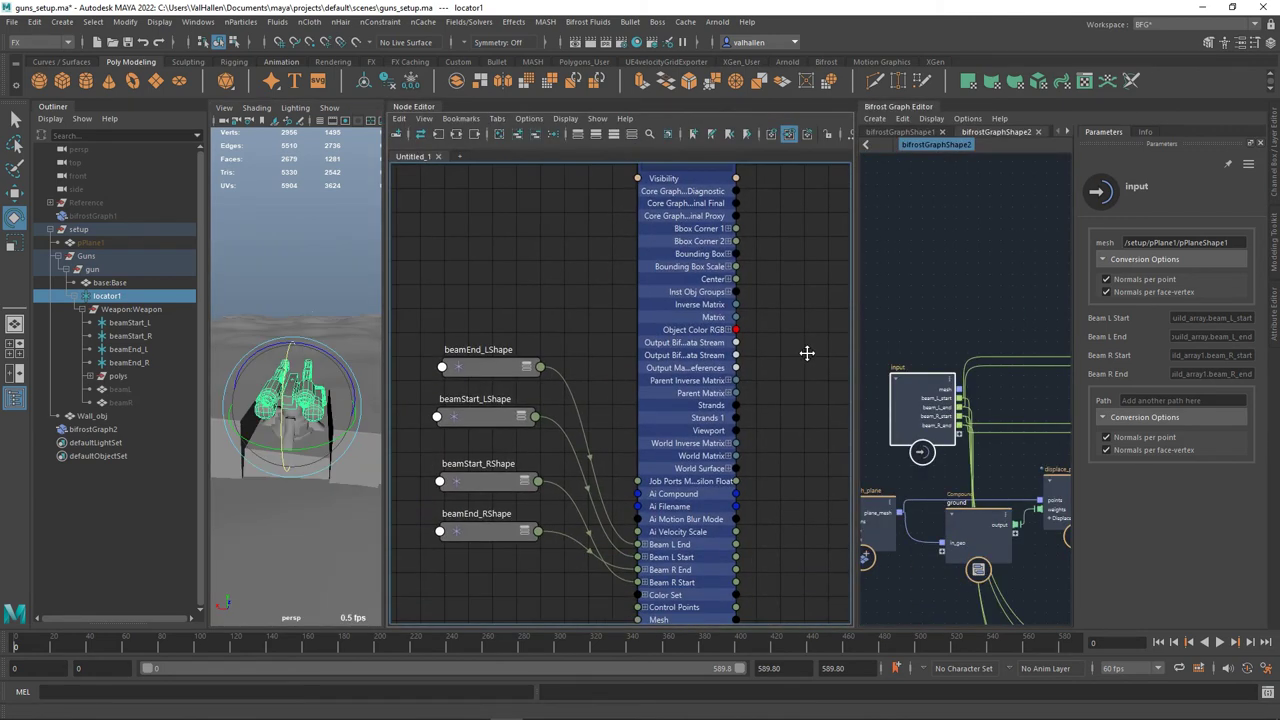
left_click_drag(536, 310, 527, 242)
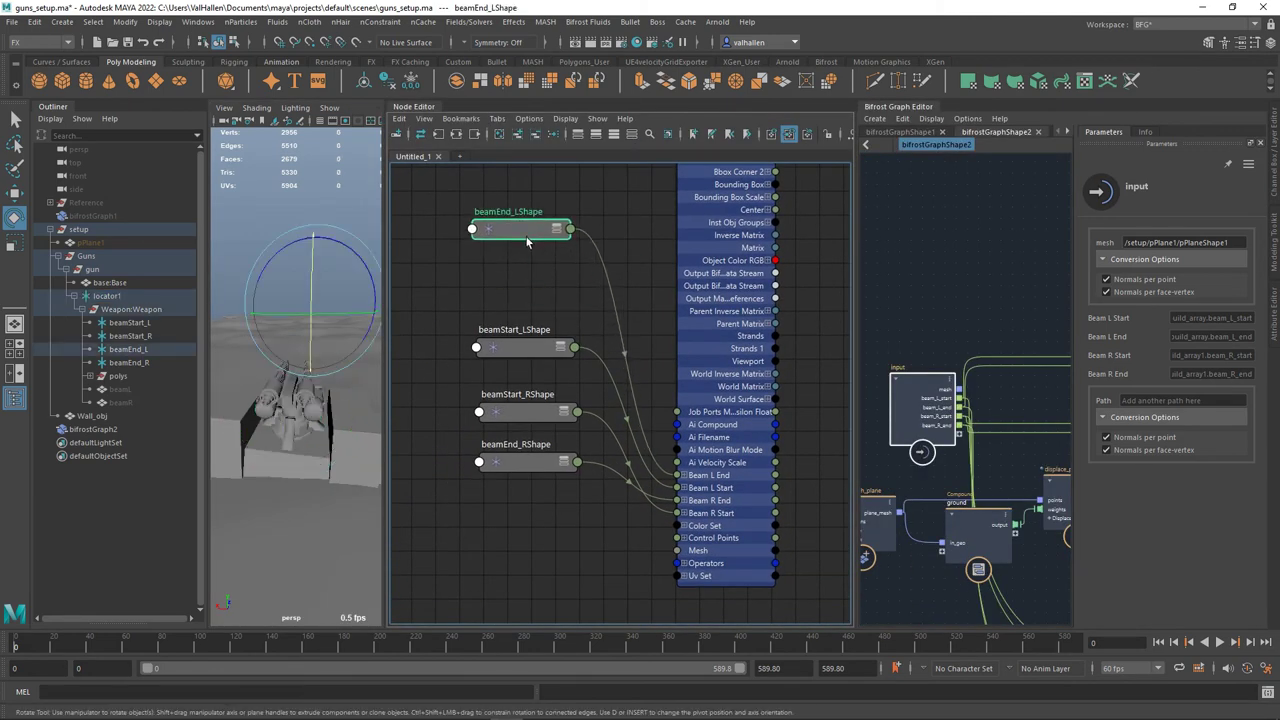
key("3")
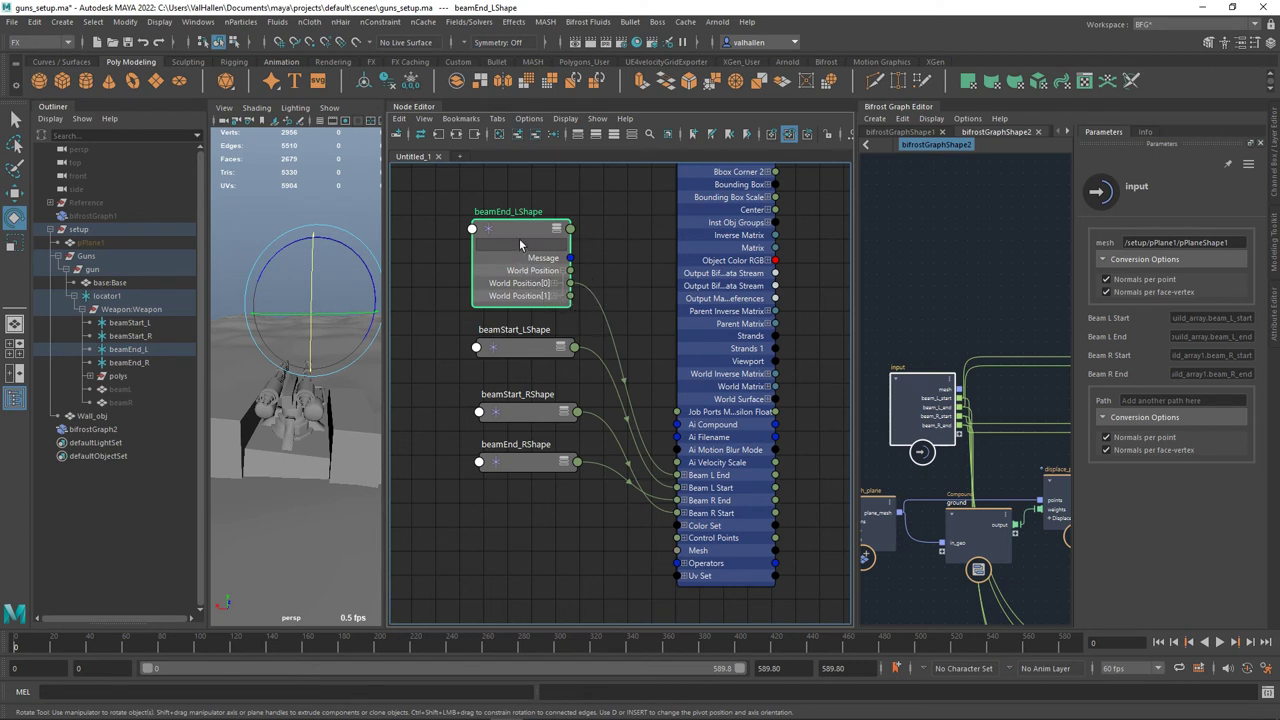
key("1")
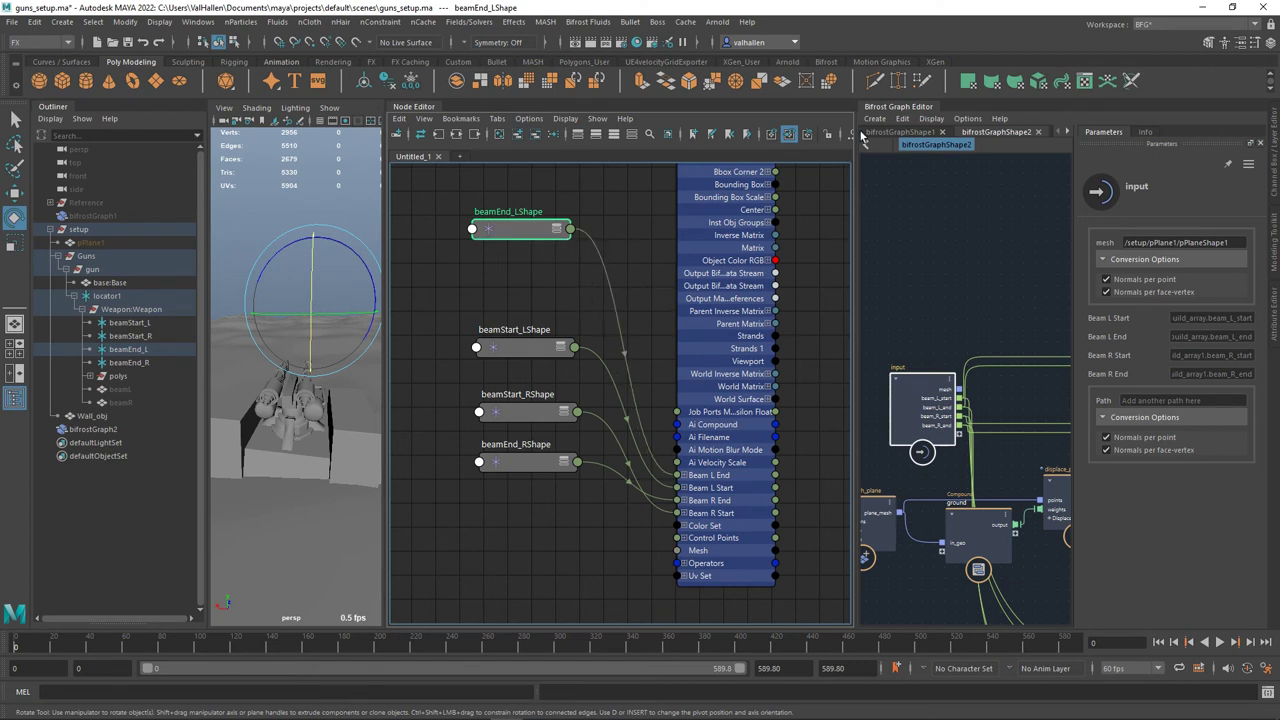
left_click(427, 108)
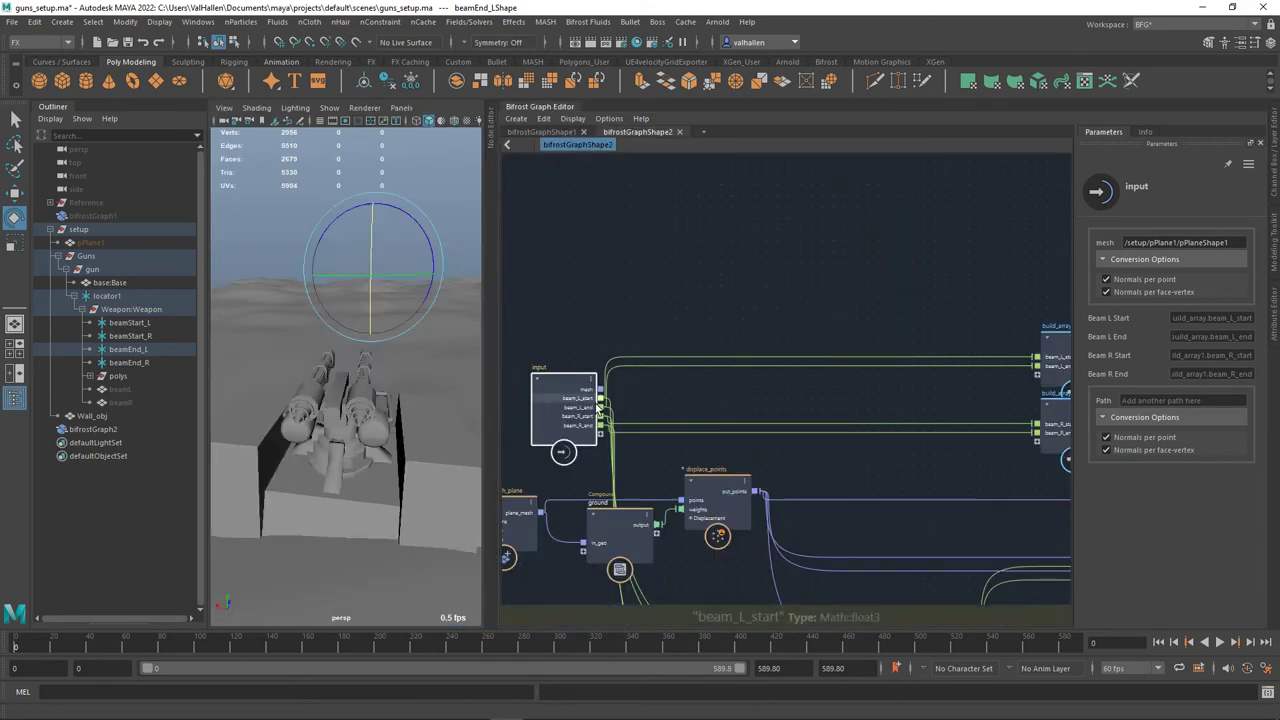
- Reposition the input node and move the build_array and construct_strands pairs closer to it
left_click_drag(565, 396, 542, 366)
middle_click_drag(628, 402, 868, 365, "alt")
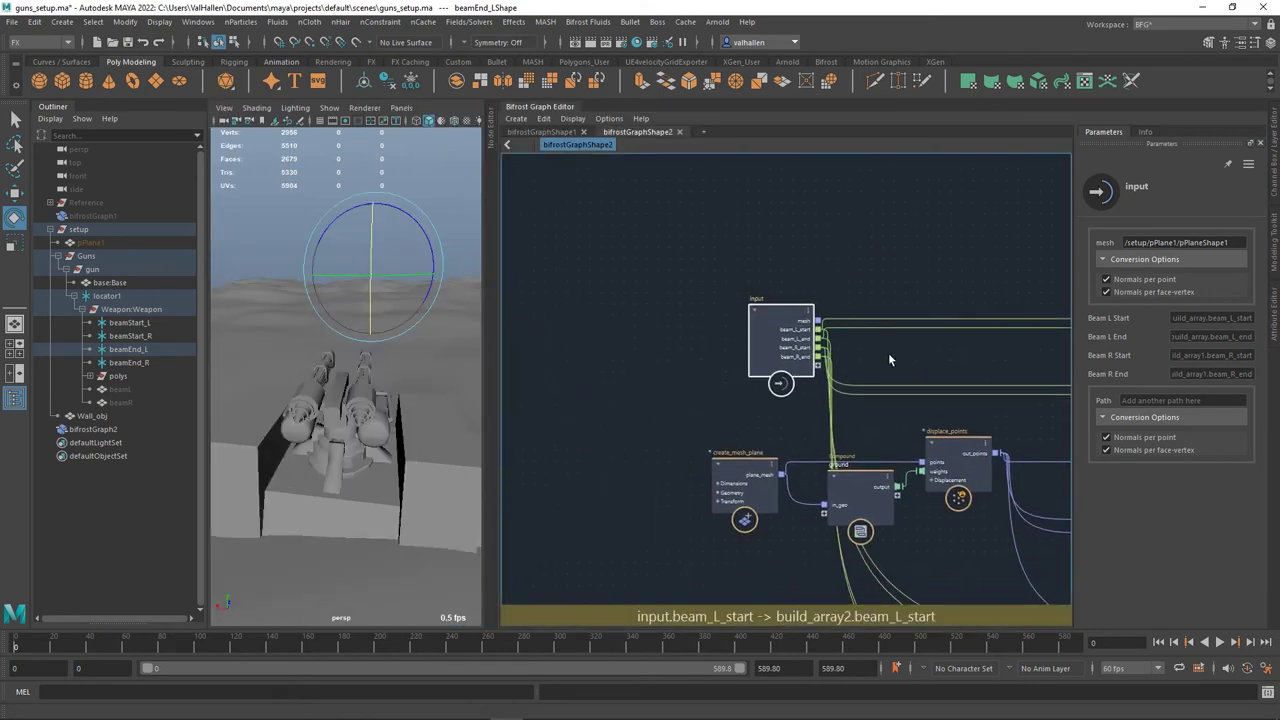
middle_click_drag(1000, 381, 684, 346, "alt")
left_click_drag(1037, 273, 1039, 272)
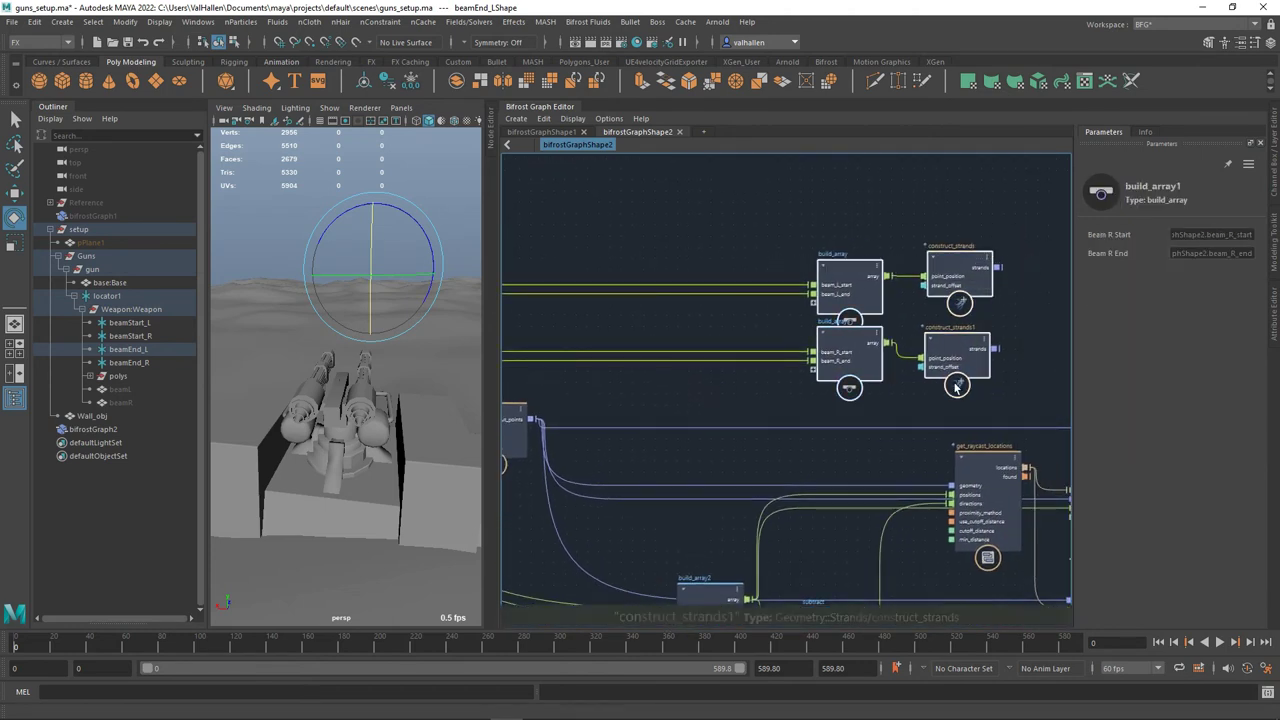
left_click_drag(957, 386, 686, 318)
middle_click_drag(601, 373, 857, 389, "alt")
left_click_drag(846, 337, 820, 280)
- Move the output node close to the two construct_strands nodes
middle_click_drag(904, 314, 729, 426, "alt")
middle_click_drag(875, 417, 712, 425, "alt")
left_click_drag(987, 438, 694, 309)
middle_click_drag(592, 427, 789, 393, "alt")
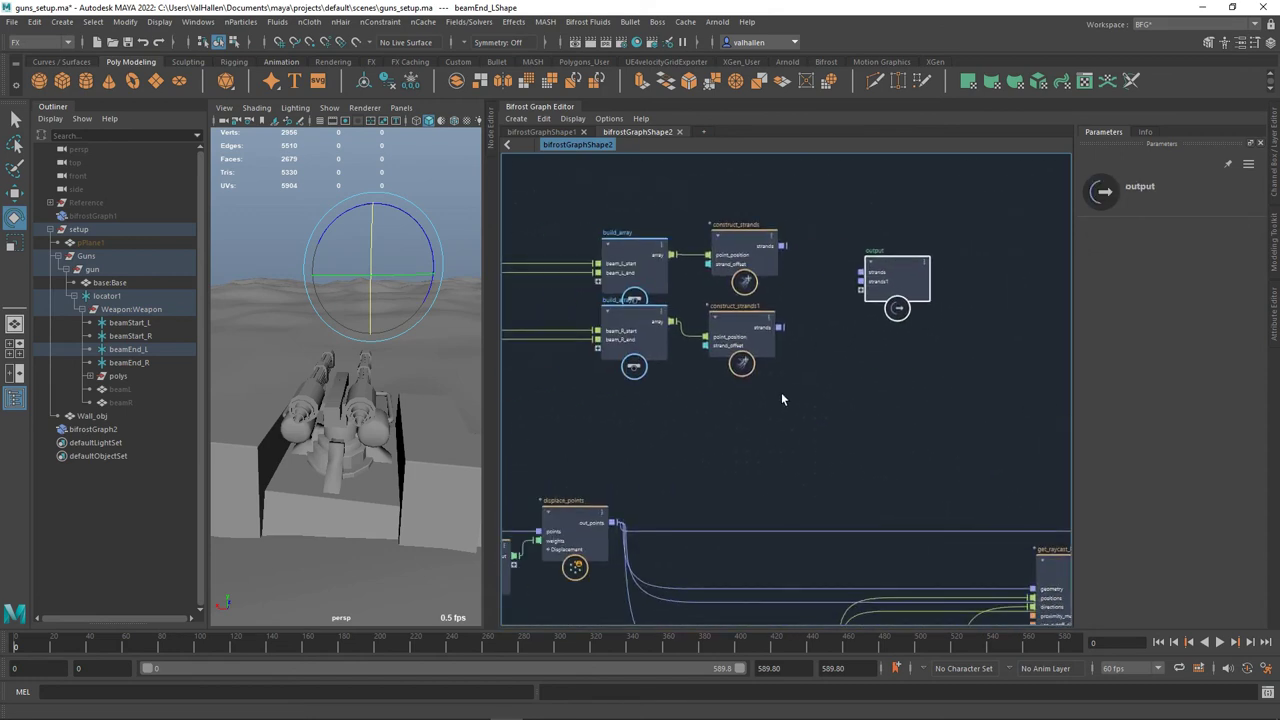
left_click(760, 449)
middle_click_drag(694, 464, 820, 427, "alt")
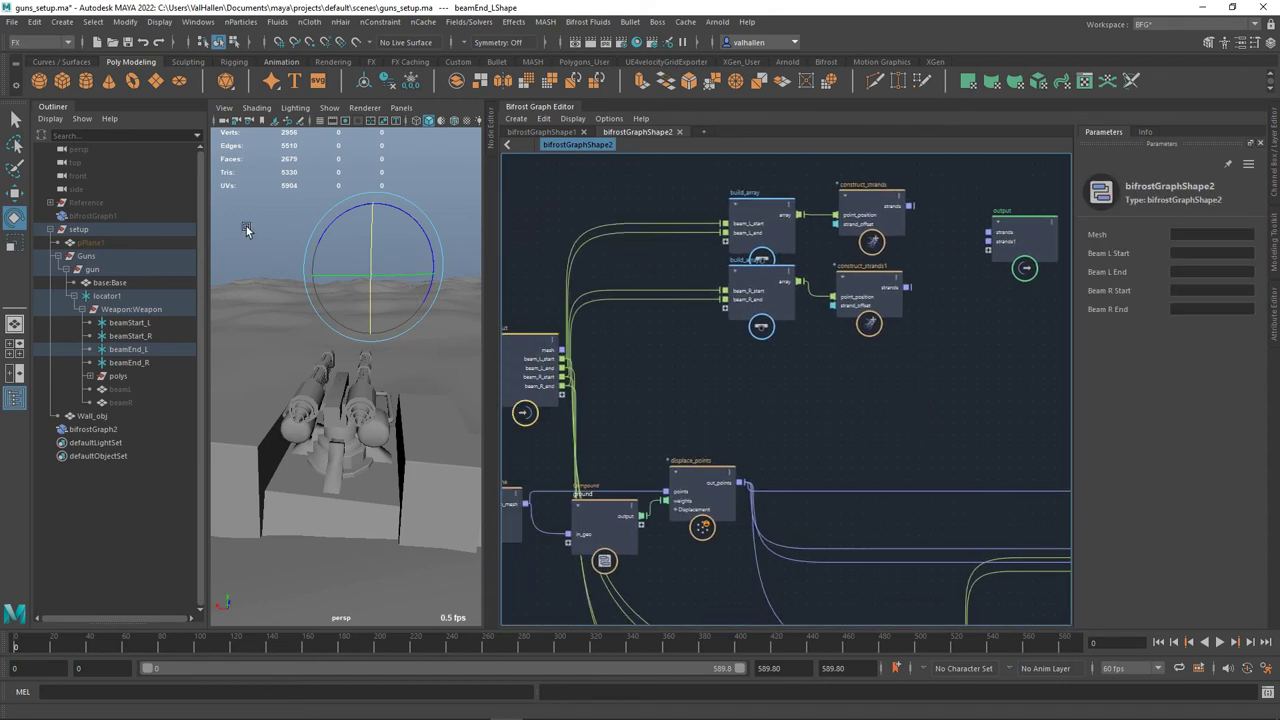
- Place the ground compound below and between create_mesh_plane and displace_points, and move displace_points closer to create_mesh_plane
key("q")
middle_click_drag(727, 406, 867, 314)
left_click(570, 372)
left_click_drag(750, 420, 661, 464)
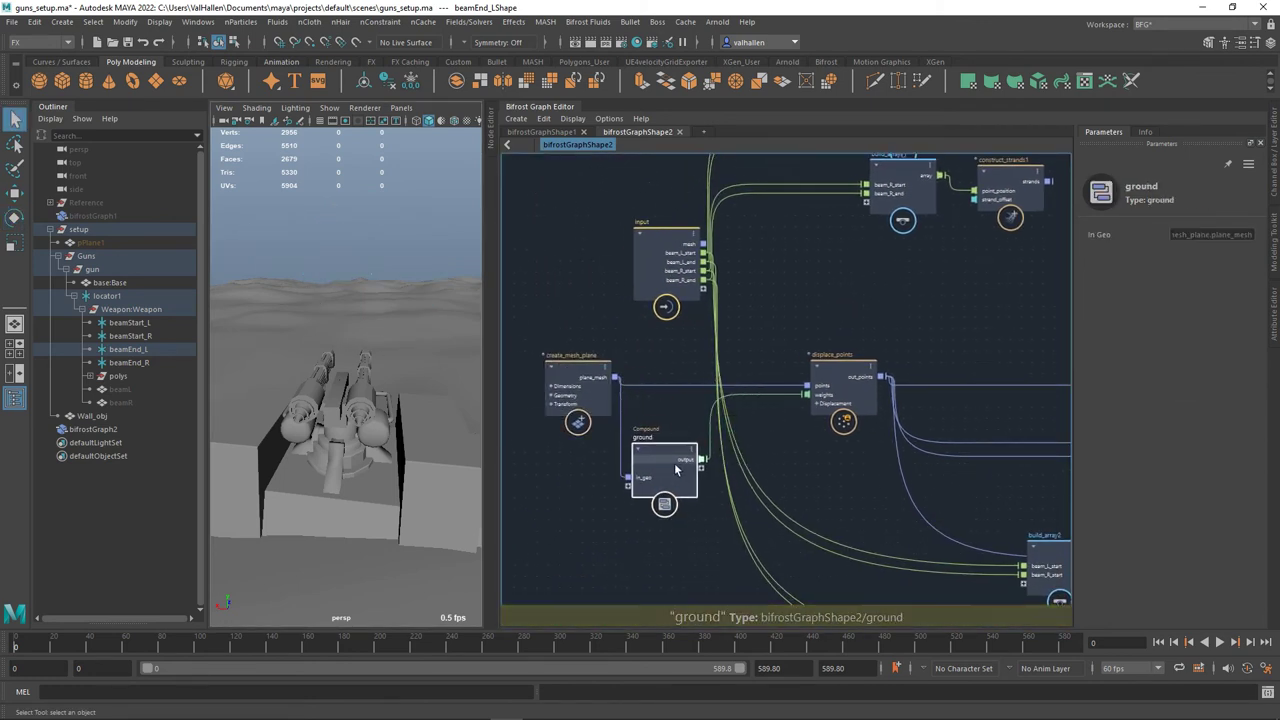
left_click_drag(877, 395, 785, 387)
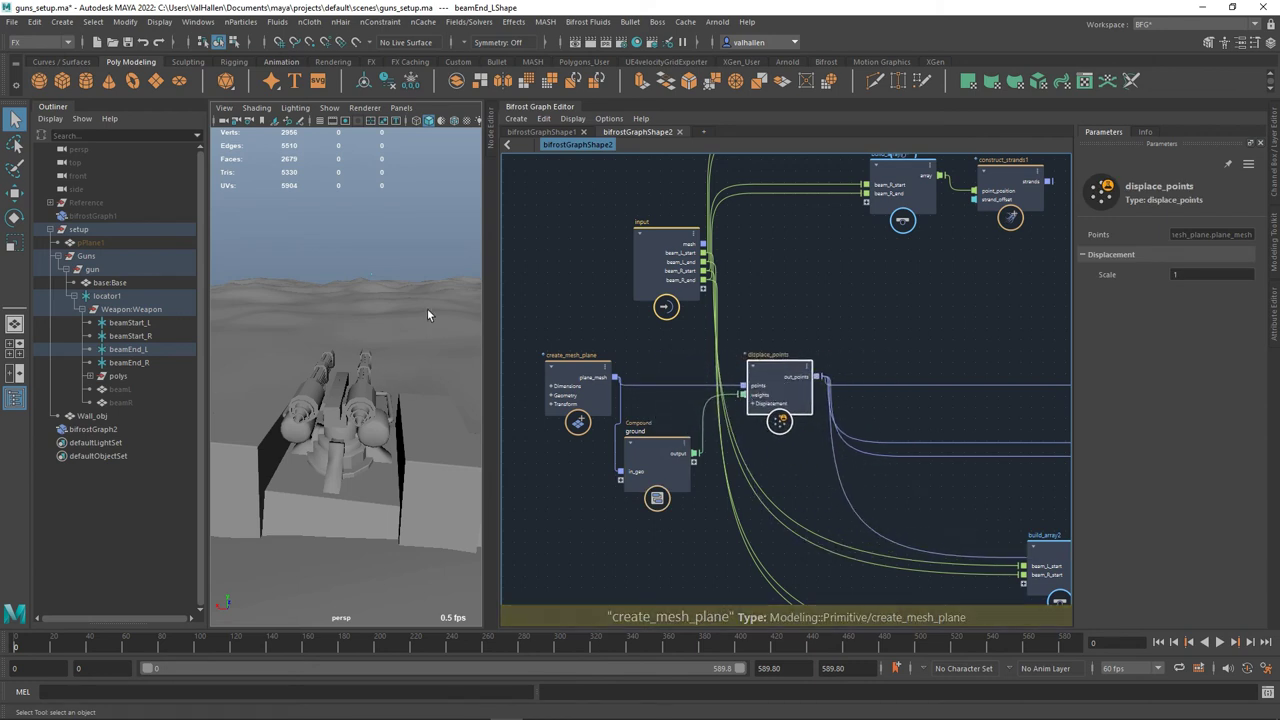
- Stack build_array2 above build_array3 with more space between them and farther from the subtract node
middle_click_drag(867, 367, 654, 242)
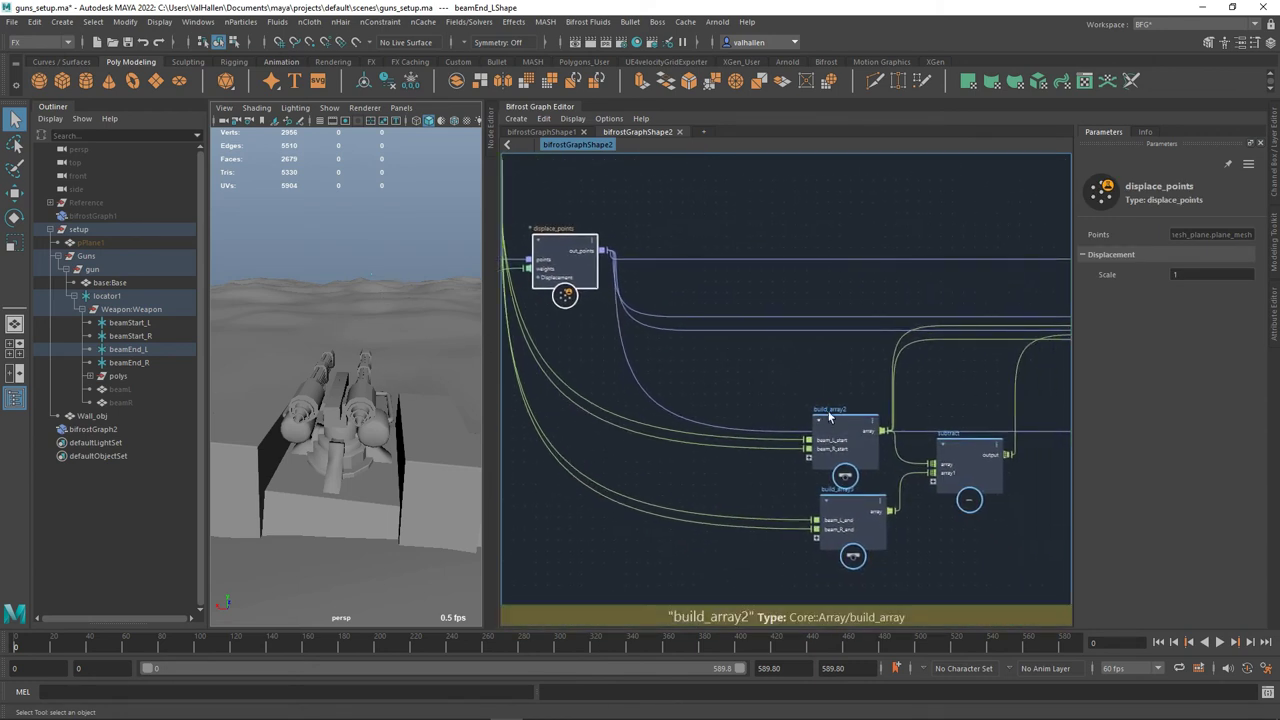
scroll(838, 430, "down", 3)
left_click_drag(851, 502, 827, 541)
left_click_drag(845, 449, 824, 486)
mouse_move(842, 537)
left_mouse_down()
mouse_move(833, 525)
mouse_move(839, 536)
left_mouse_up()
left_click_drag(829, 457, 817, 447)
left_click_drag(834, 521, 821, 507)
- Move get_raycast_locations down next to the subtract node's output, clear of location_scope
middle_click_drag(1008, 486, 899, 518, "alt")
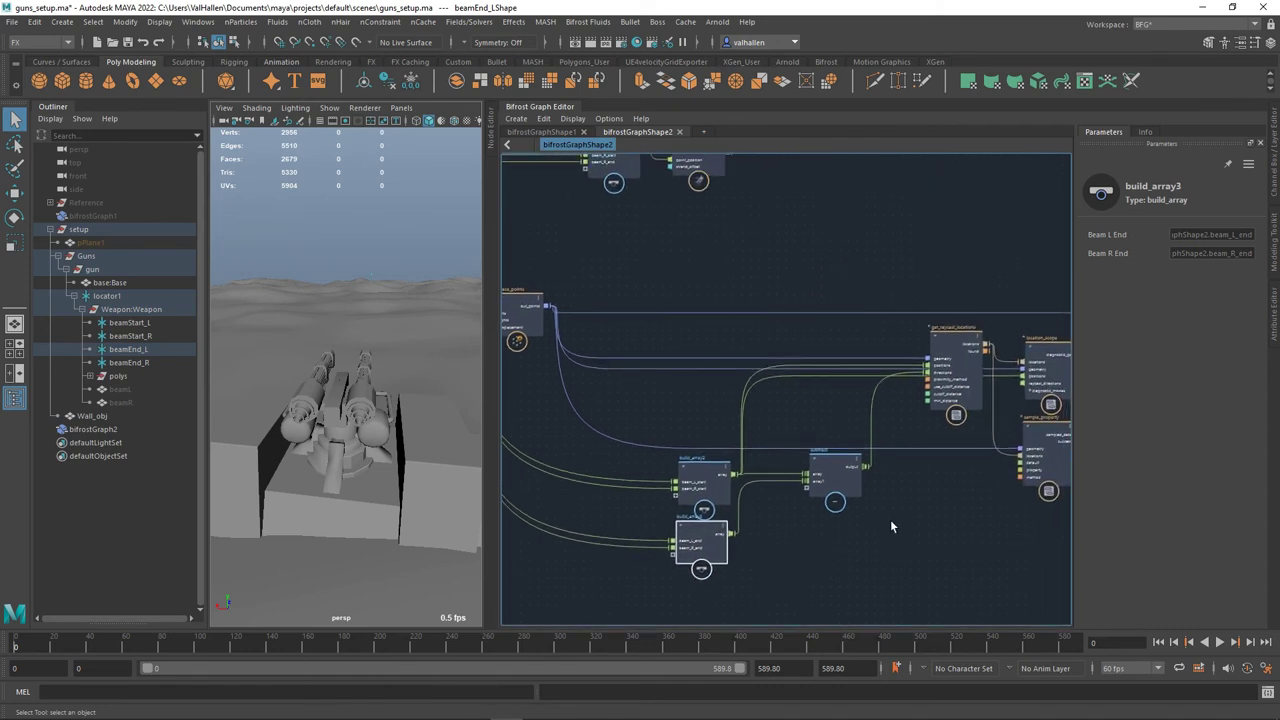
scroll(900, 517, "up", 1)
middle_click_drag(1002, 484, 881, 522, "alt")
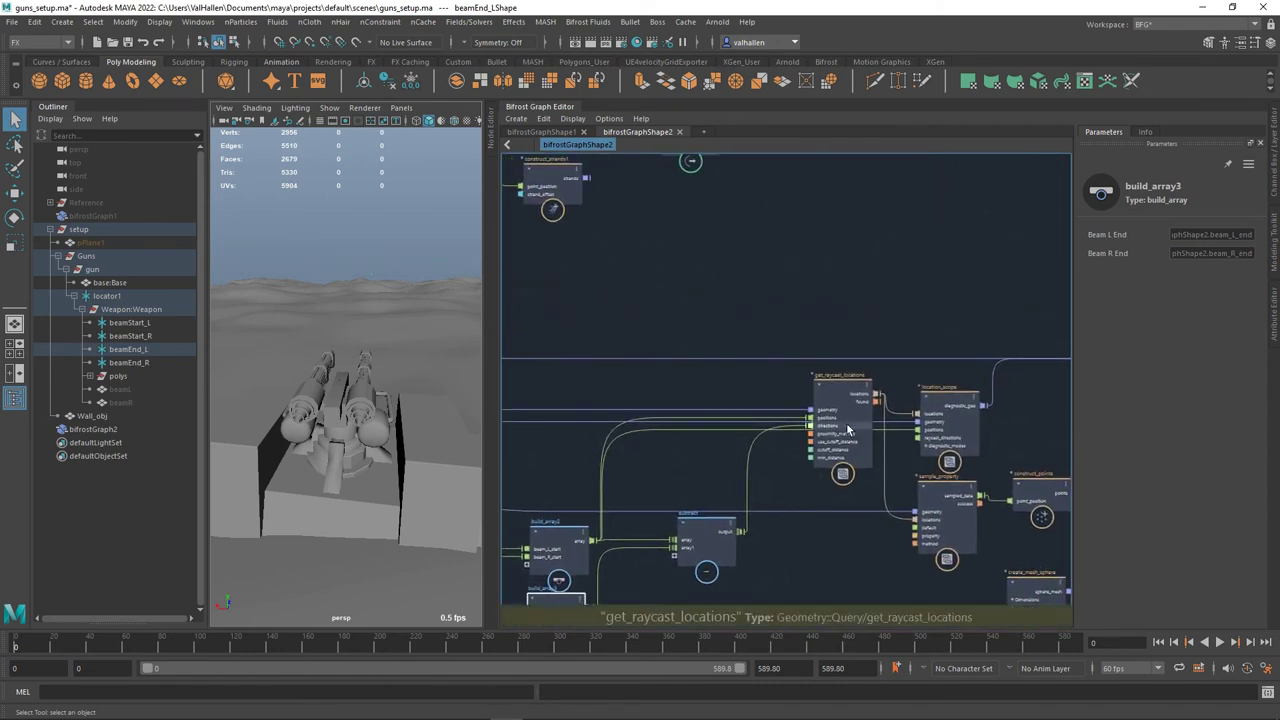
left_click_drag(847, 418, 821, 484)
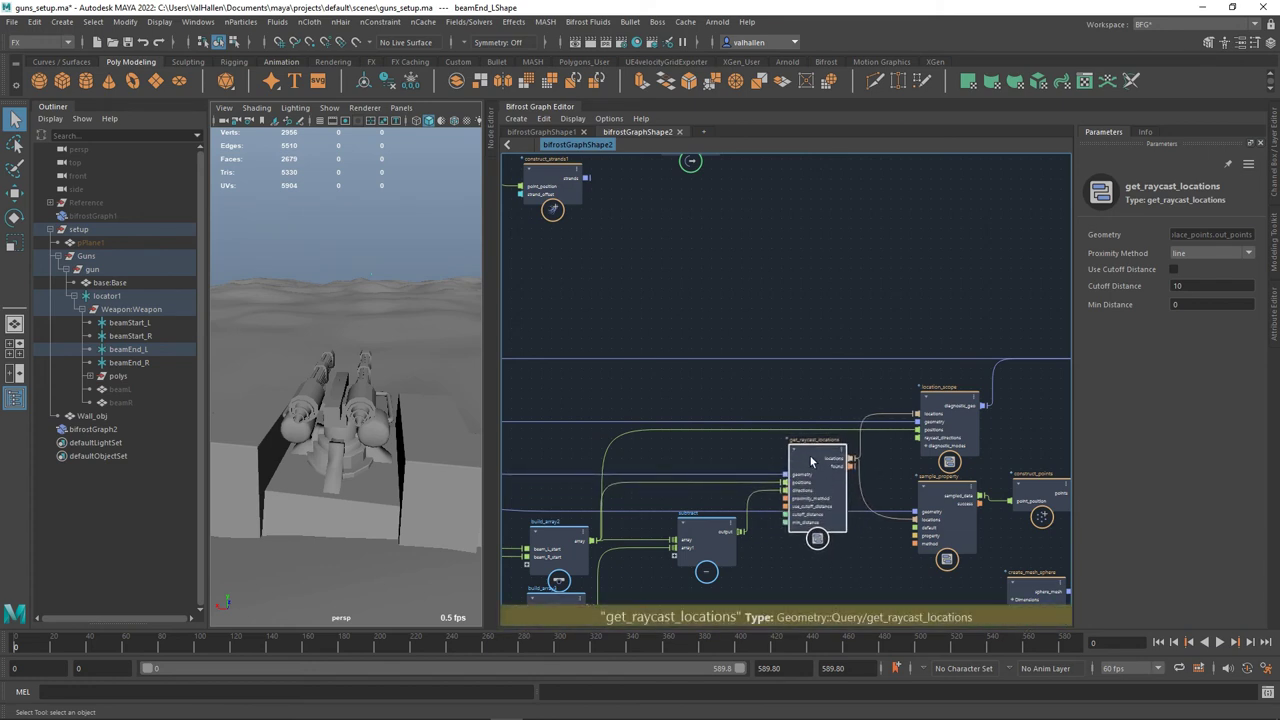
middle_click_drag(740, 461, 766, 432, "alt")
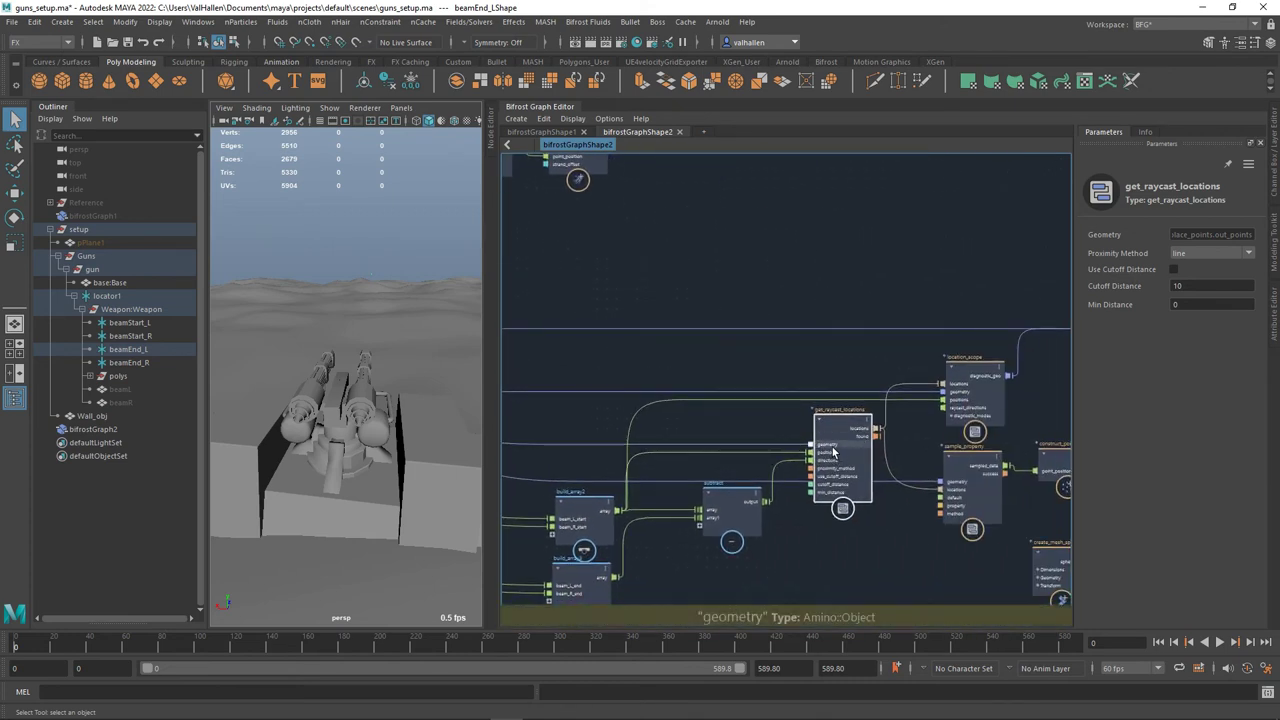
- Move the subtract node down so it lines up with build_array3, below get_raycast_locations
middle_click_drag(818, 446, 832, 432)
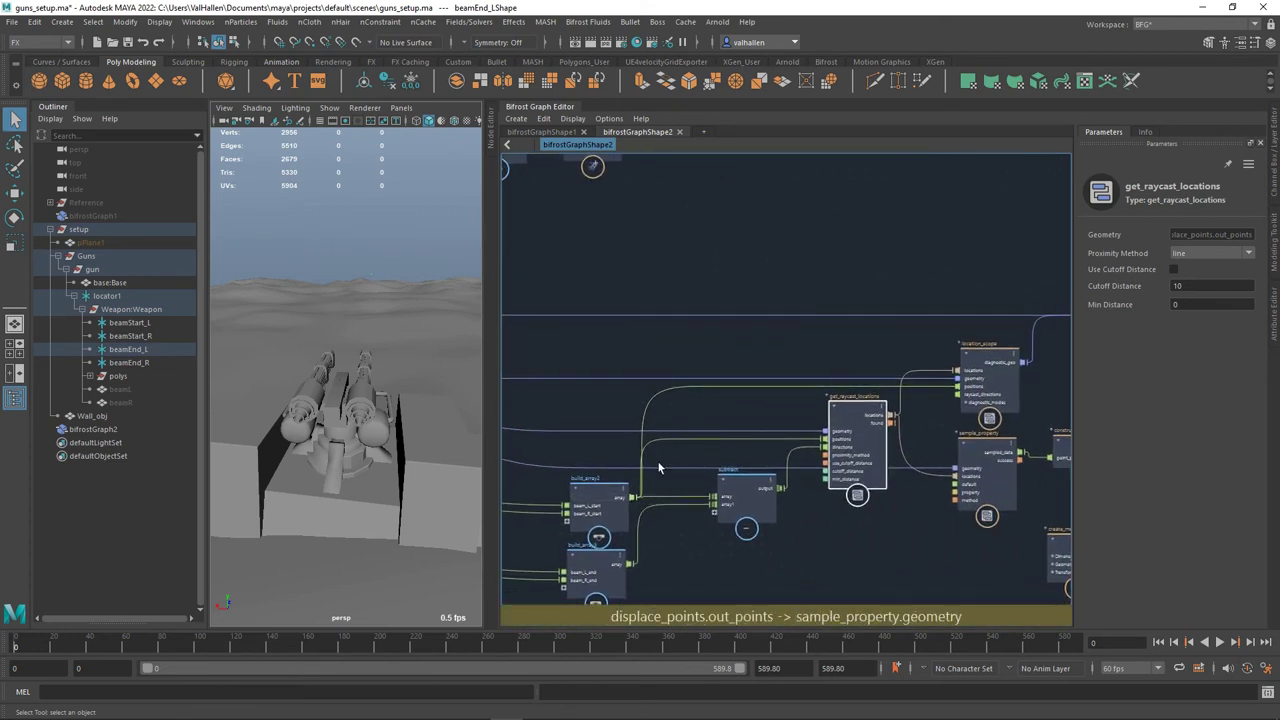
middle_click_drag(826, 478, 856, 421)
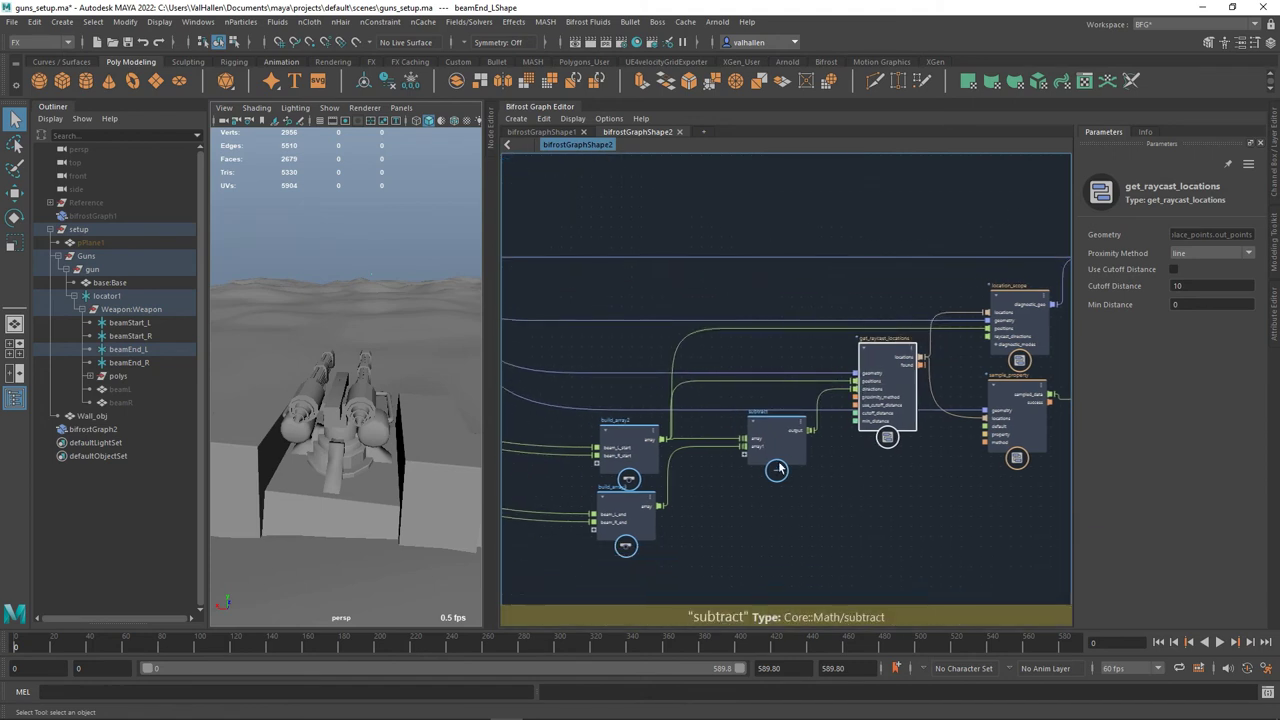
left_click_drag(785, 460, 778, 520)
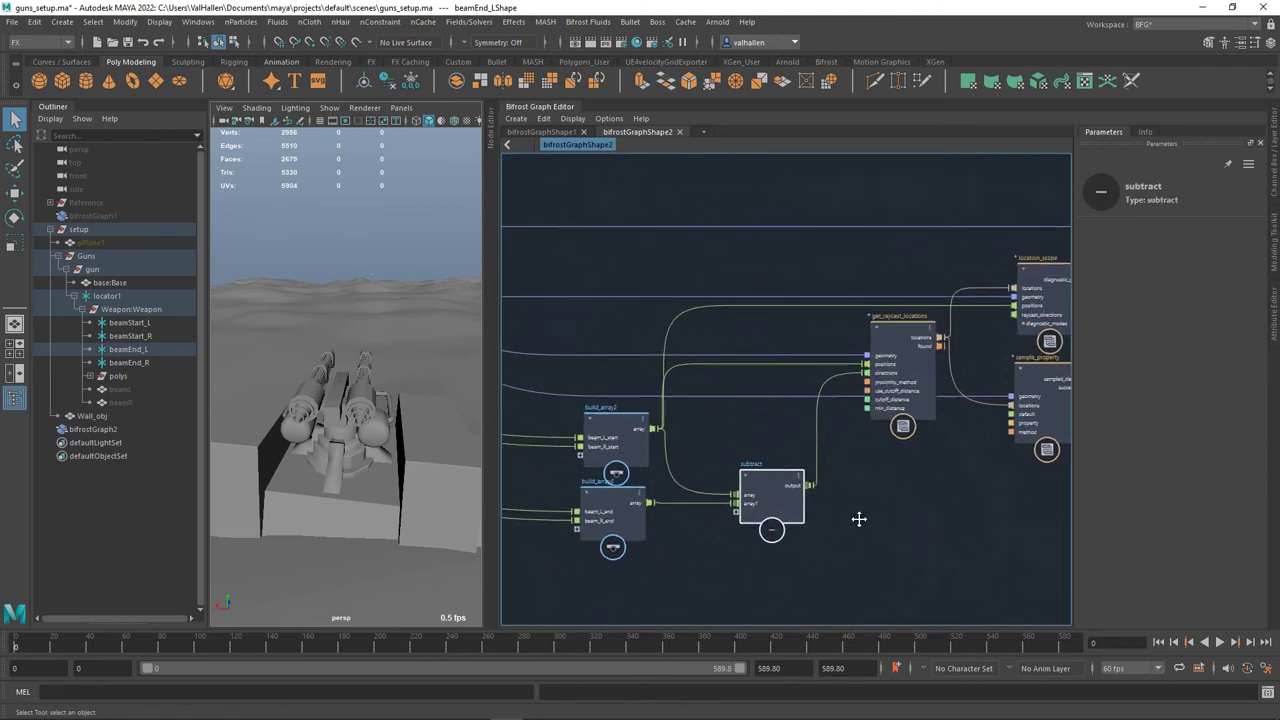
scroll(874, 517, "up", 2)
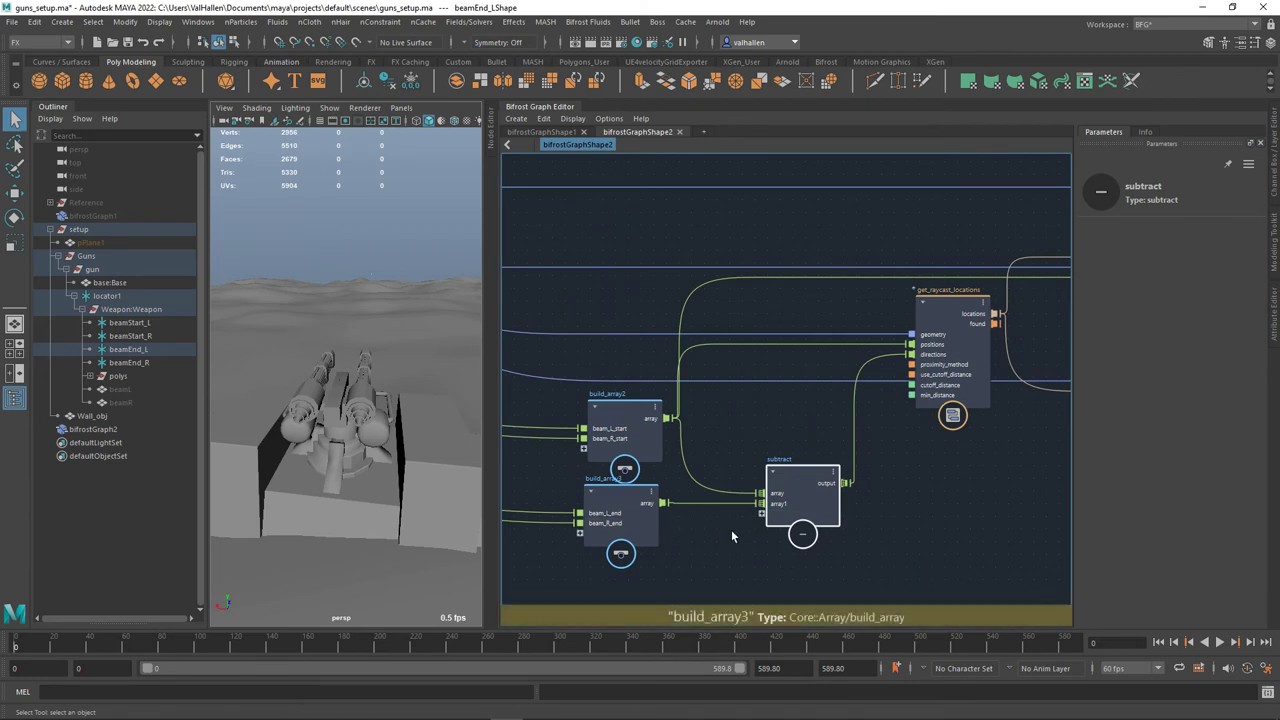
middle_click_drag(905, 533, 831, 566)
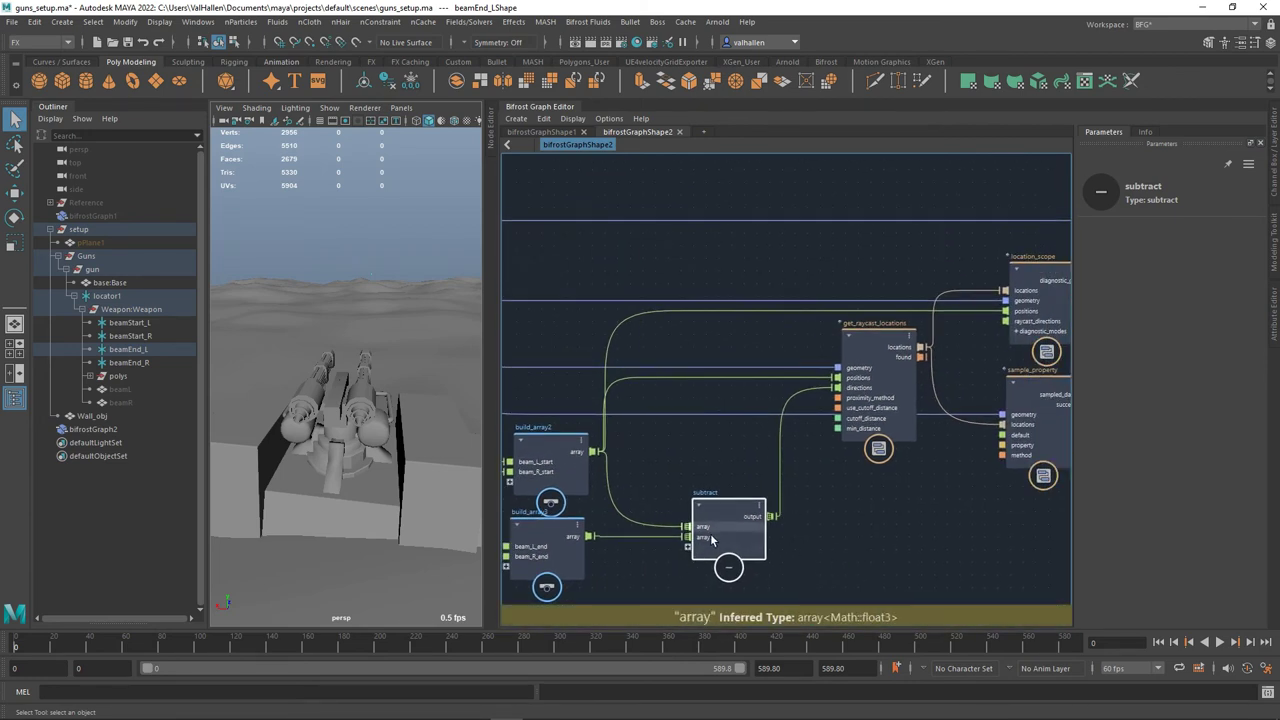
middle_click_drag(792, 554, 787, 563)
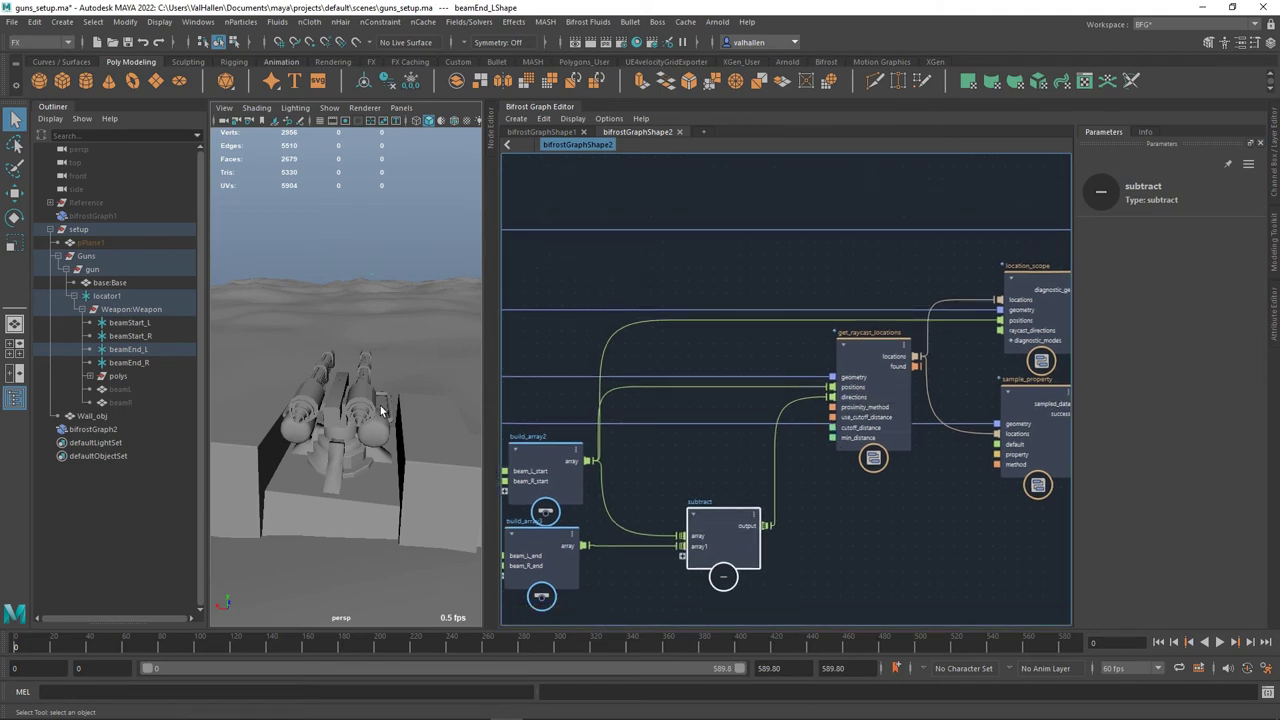
- Rotate locator1 to re-aim the turret's beams at the terrain and inspect the spheres at the beam ends
left_click(108, 296)
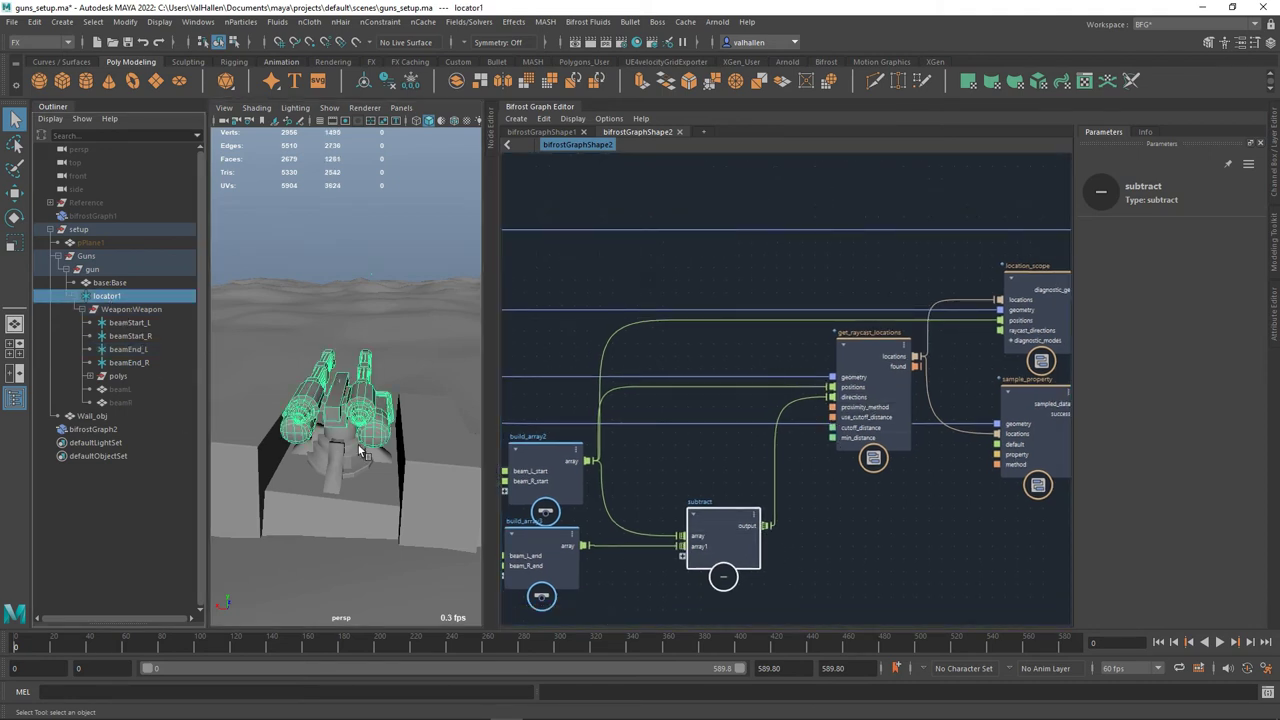
key("w")
key("e")
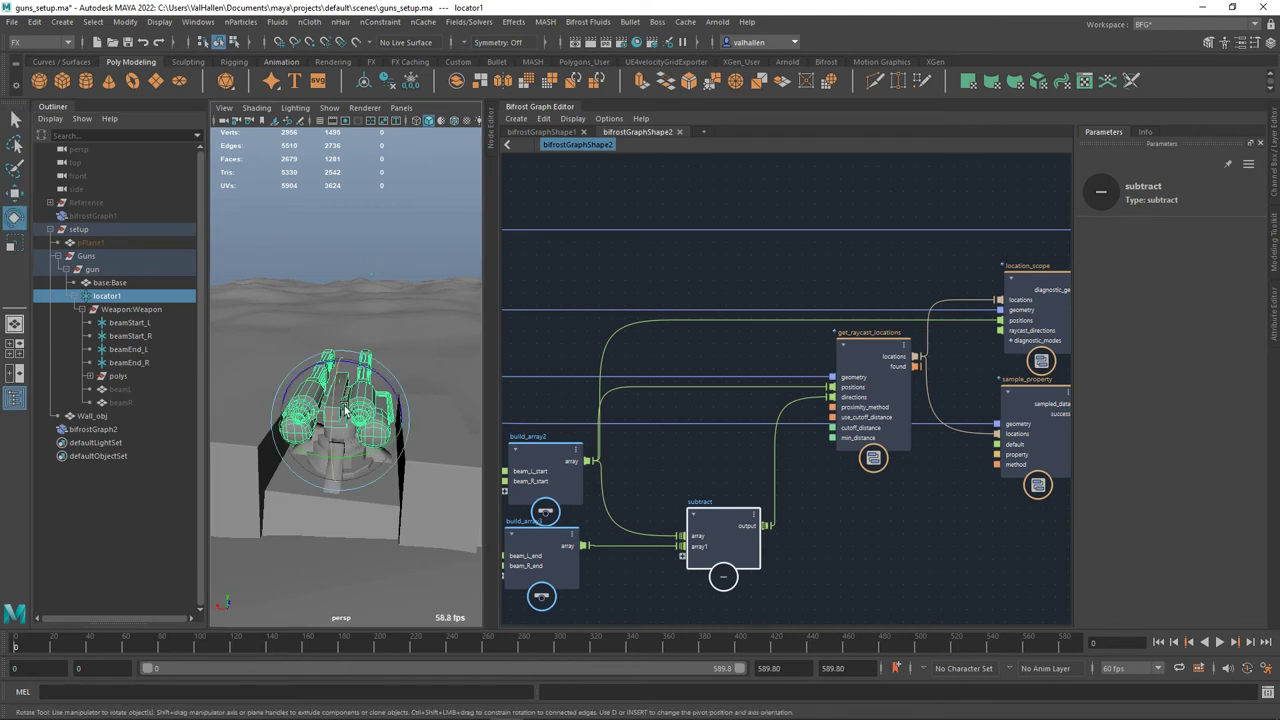
left_click_drag(343, 406, 99, 345)
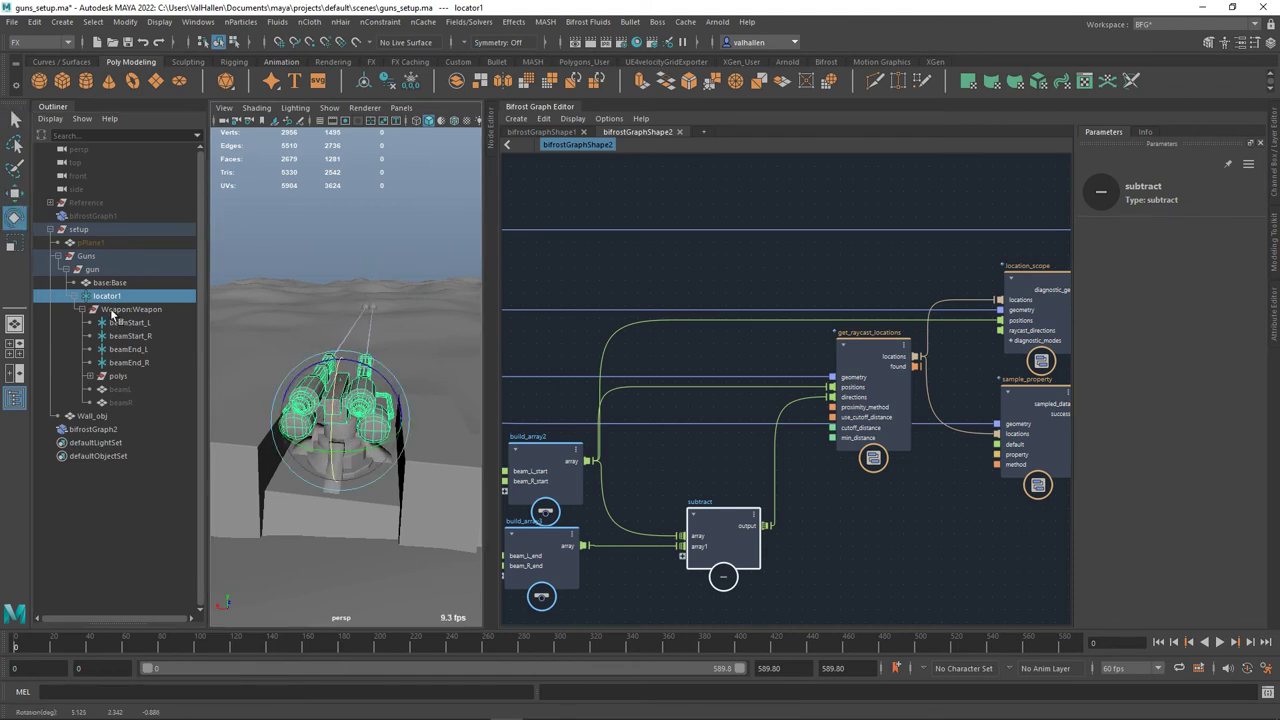
left_click(262, 225)
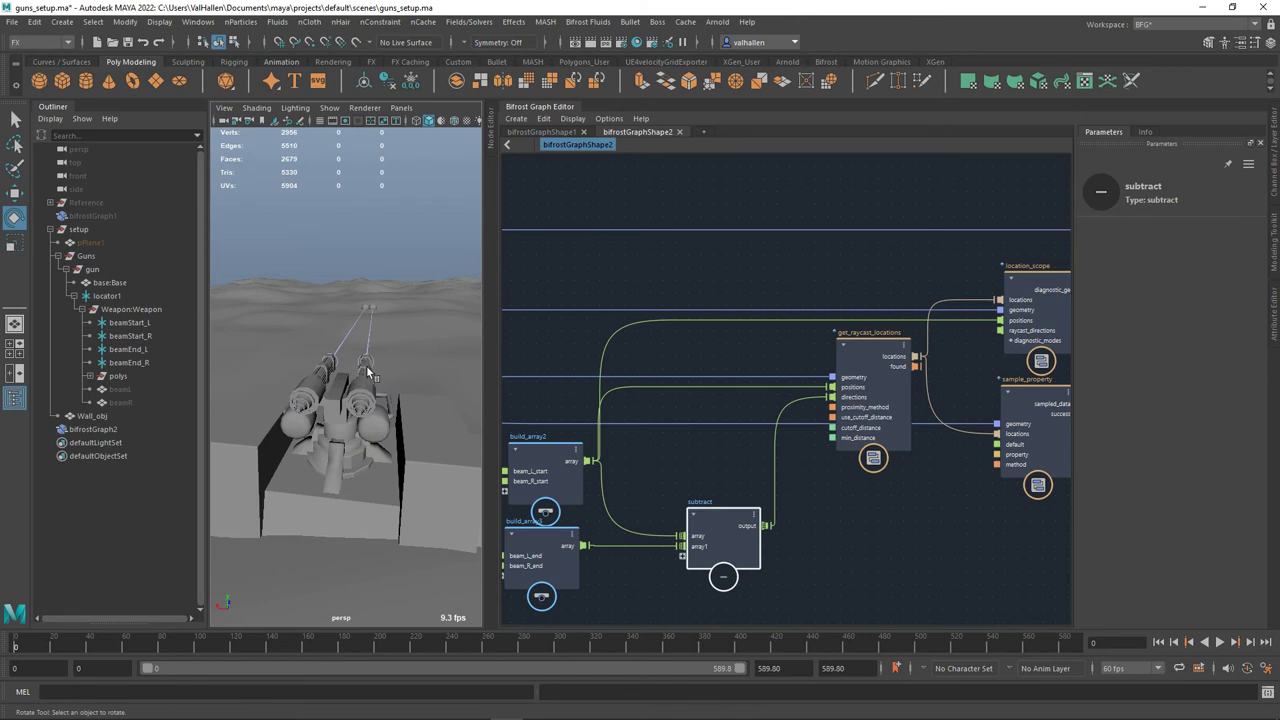
left_click_drag(379, 308, 383, 361, "alt")
middle_click_drag(383, 361, 341, 366, "alt")
left_click_drag(341, 366, 374, 388, "alt")
scroll(374, 387, "up", 3)
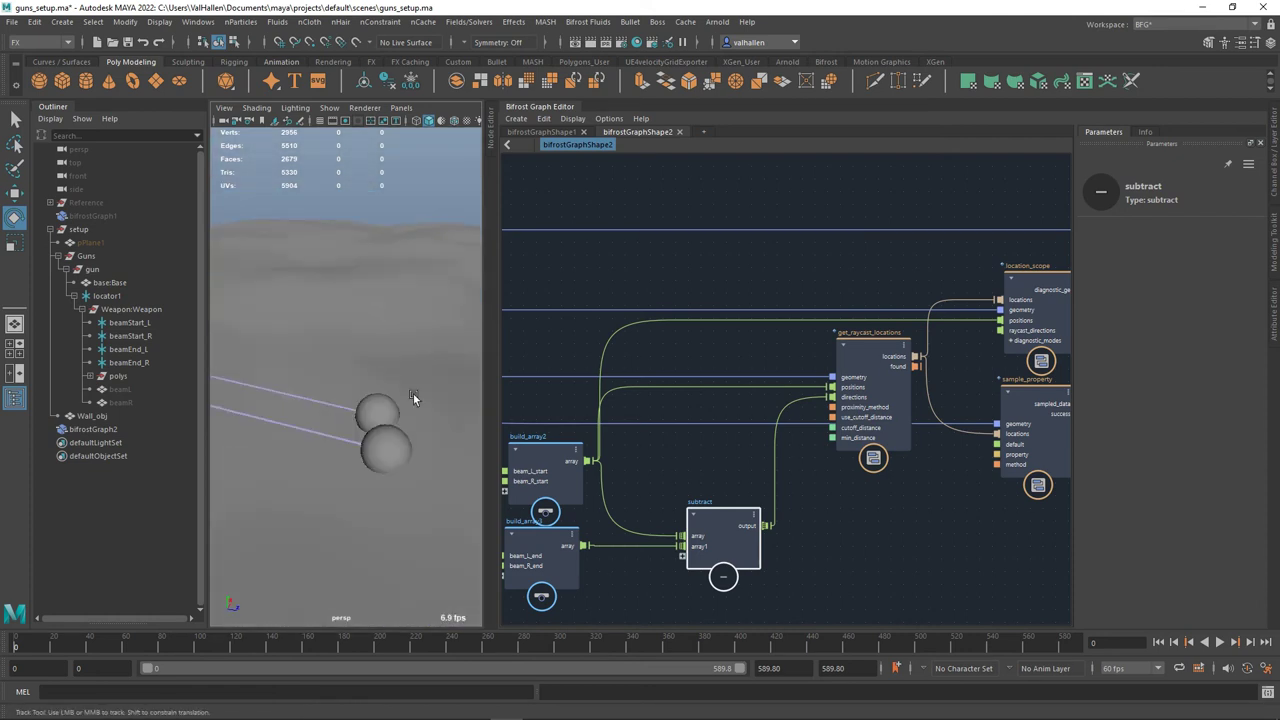
middle_click_drag(994, 538, 833, 506, "alt")
left_click(894, 437)
key("Delete")
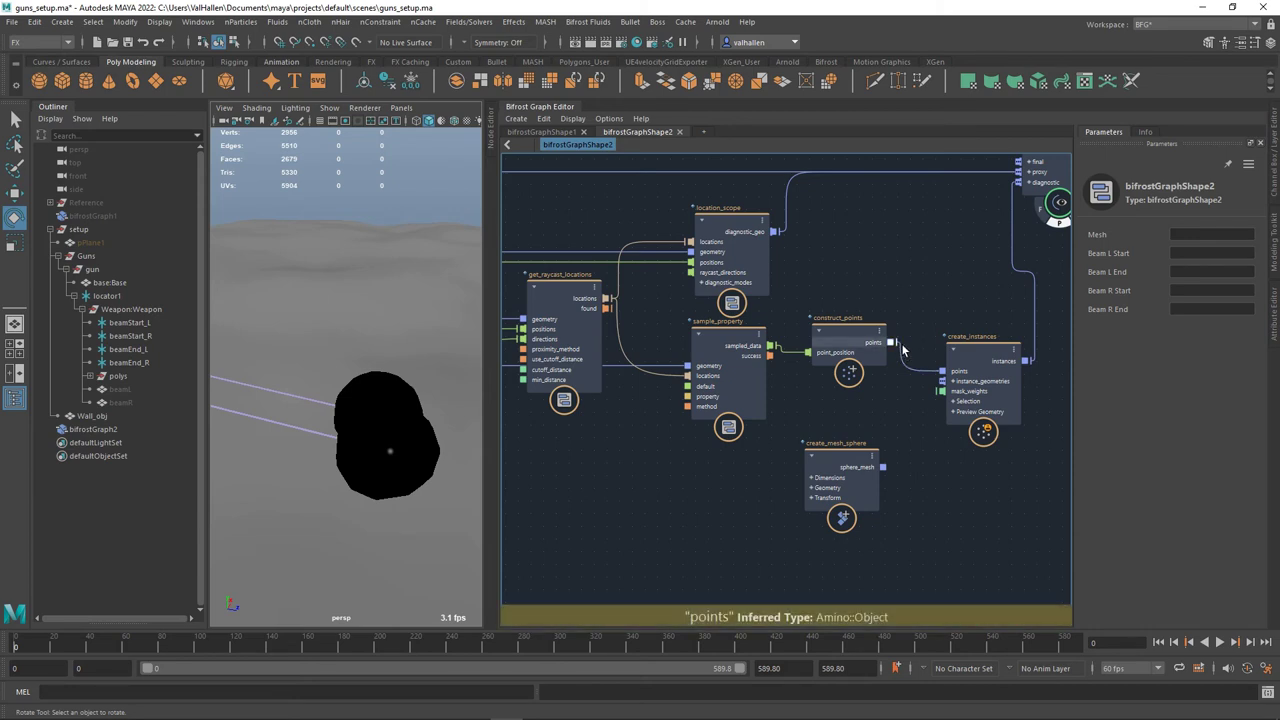
middle_click_drag(924, 302, 905, 355)
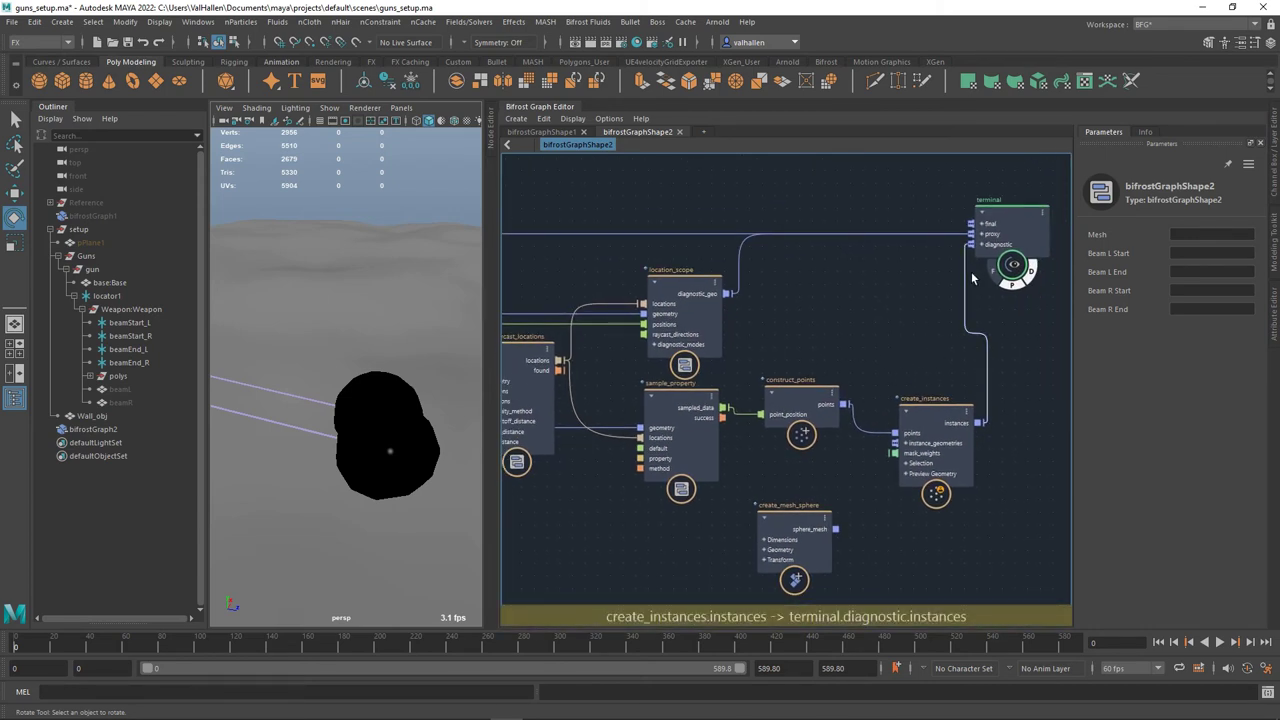
key("Delete")
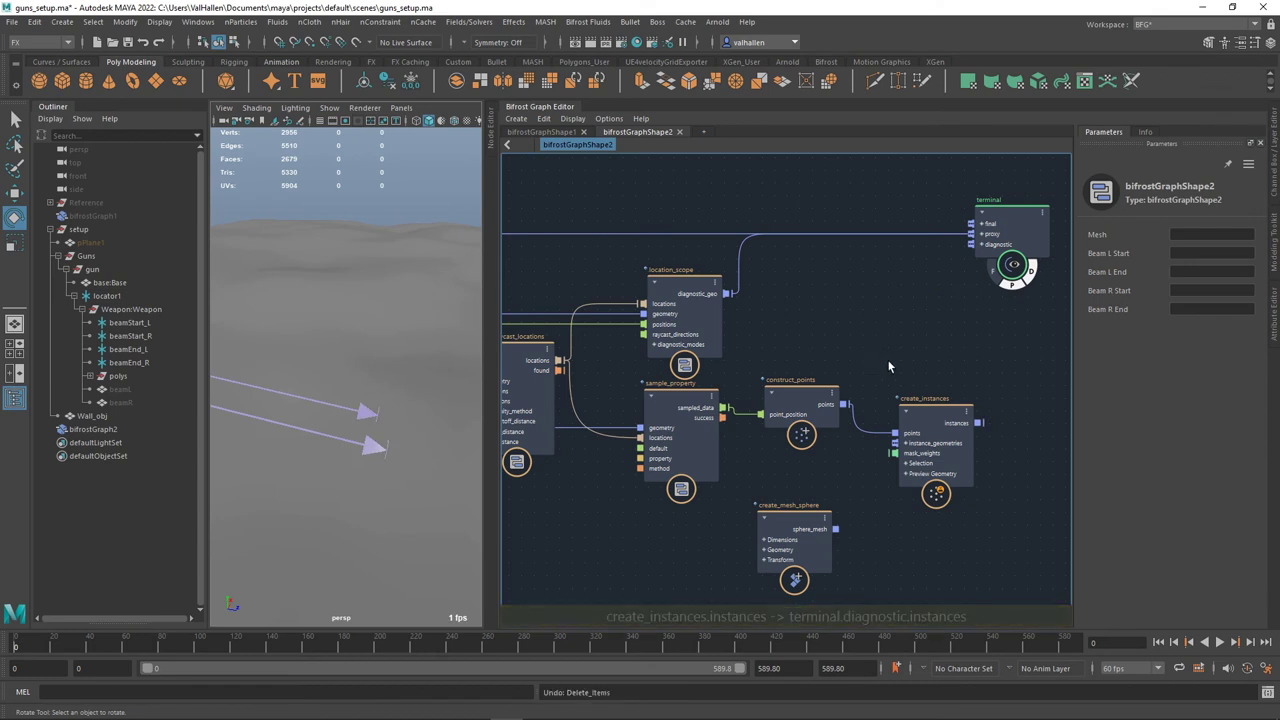
key("ctrl+z")
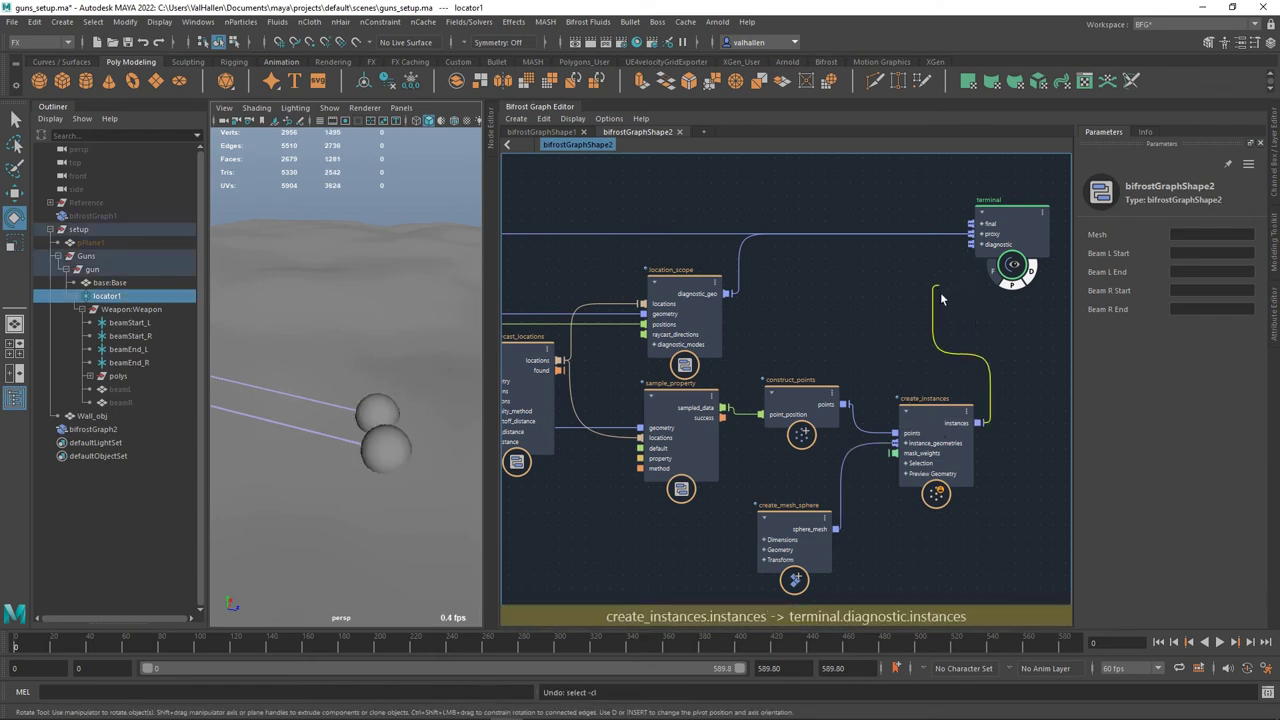
- Disconnect create_instances from the terminal's diagnostic input, and rotate locator1 to re-aim the beams across the terrain
key("Delete")
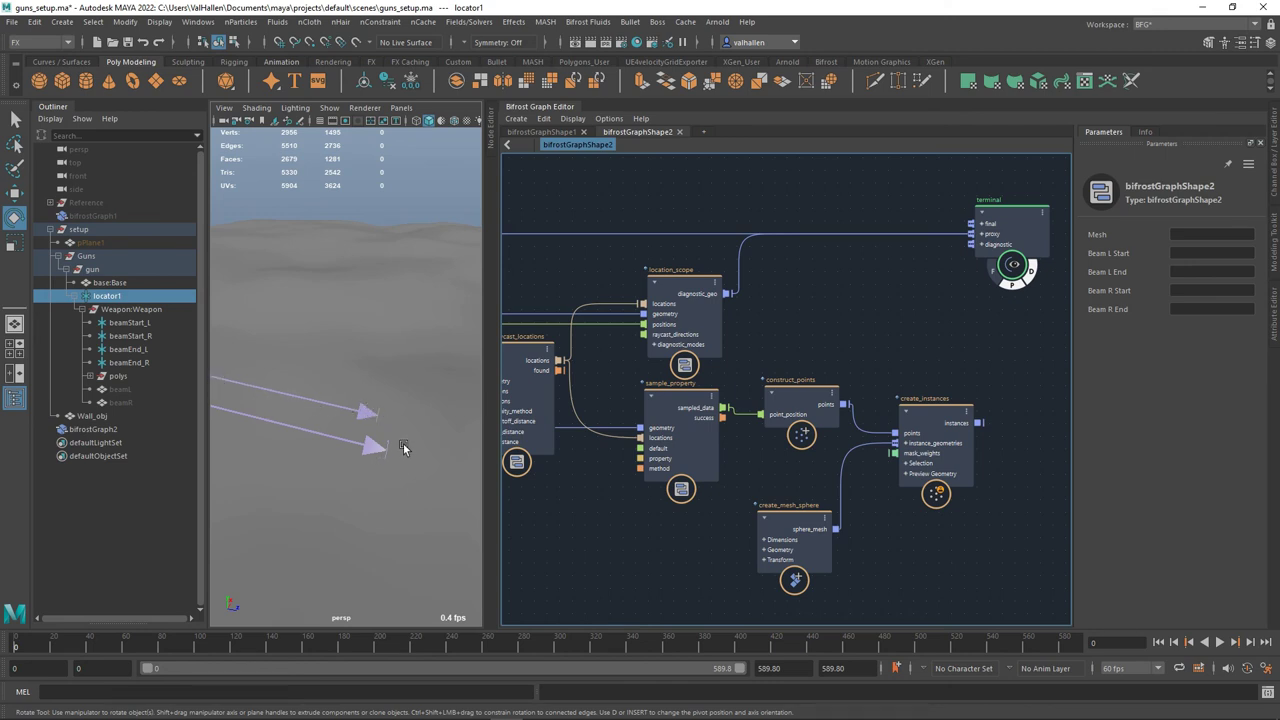
scroll(754, 486, "down", 3)
middle_click_drag(718, 509, 858, 514, "alt")
key("a")
left_click_drag(364, 411, 365, 428, "alt")
scroll(365, 427, "up", 6)
middle_click_drag(365, 427, 406, 344, "alt")
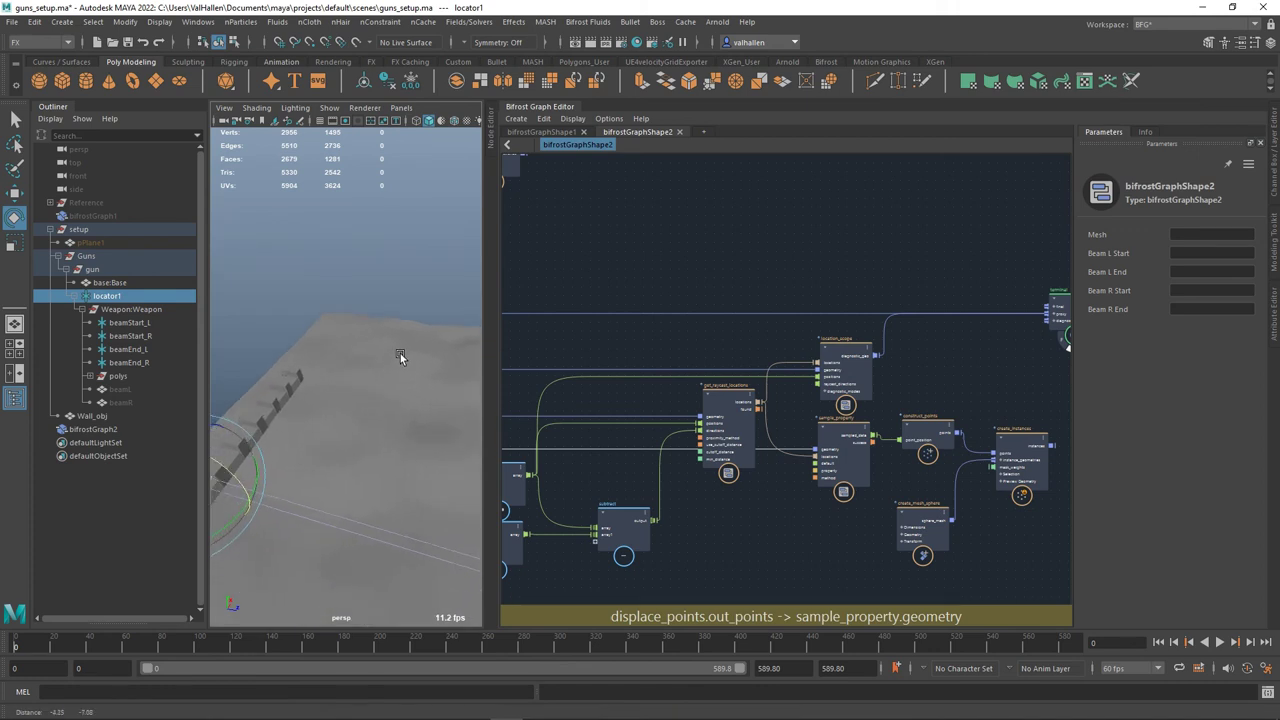
left_click_drag(406, 346, 381, 498, "alt")
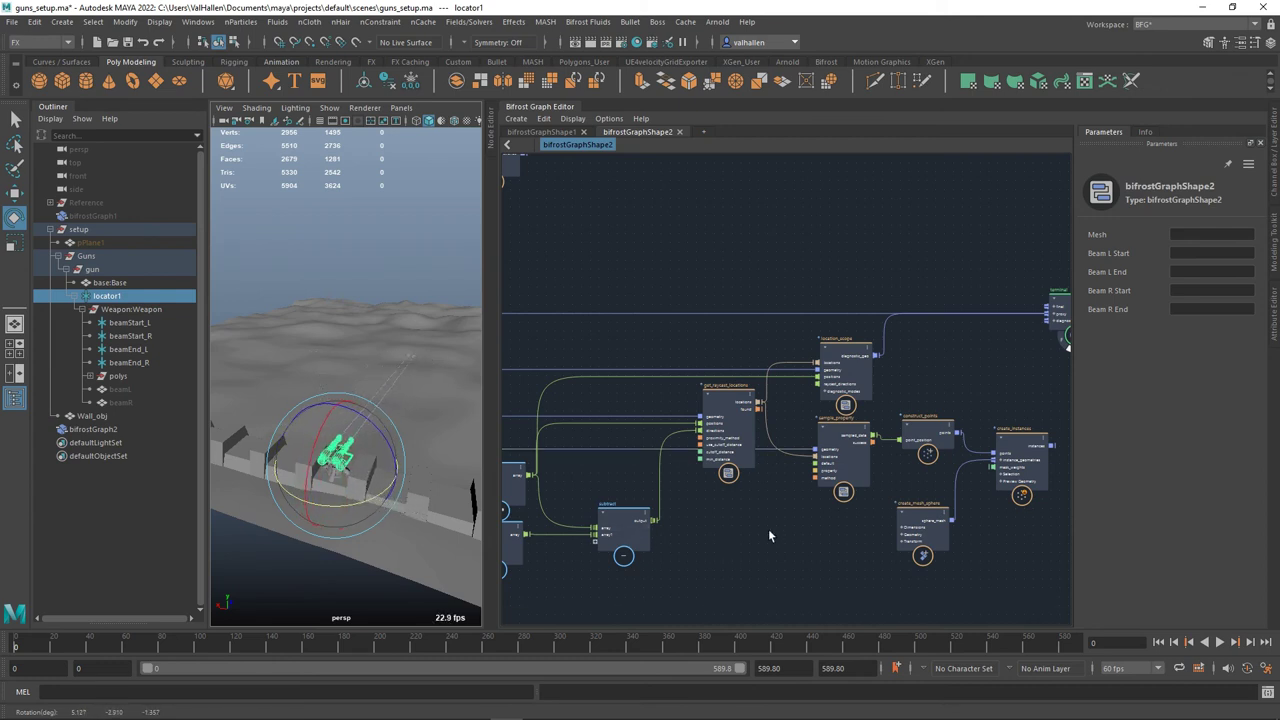
- Shift location_scope slightly up and away from get_raycast_locations, and move get_raycast_locations slightly back toward the subtract node
middle_click_drag(768, 528, 711, 533)
scroll(711, 533, "up", 2)
left_click(725, 465)
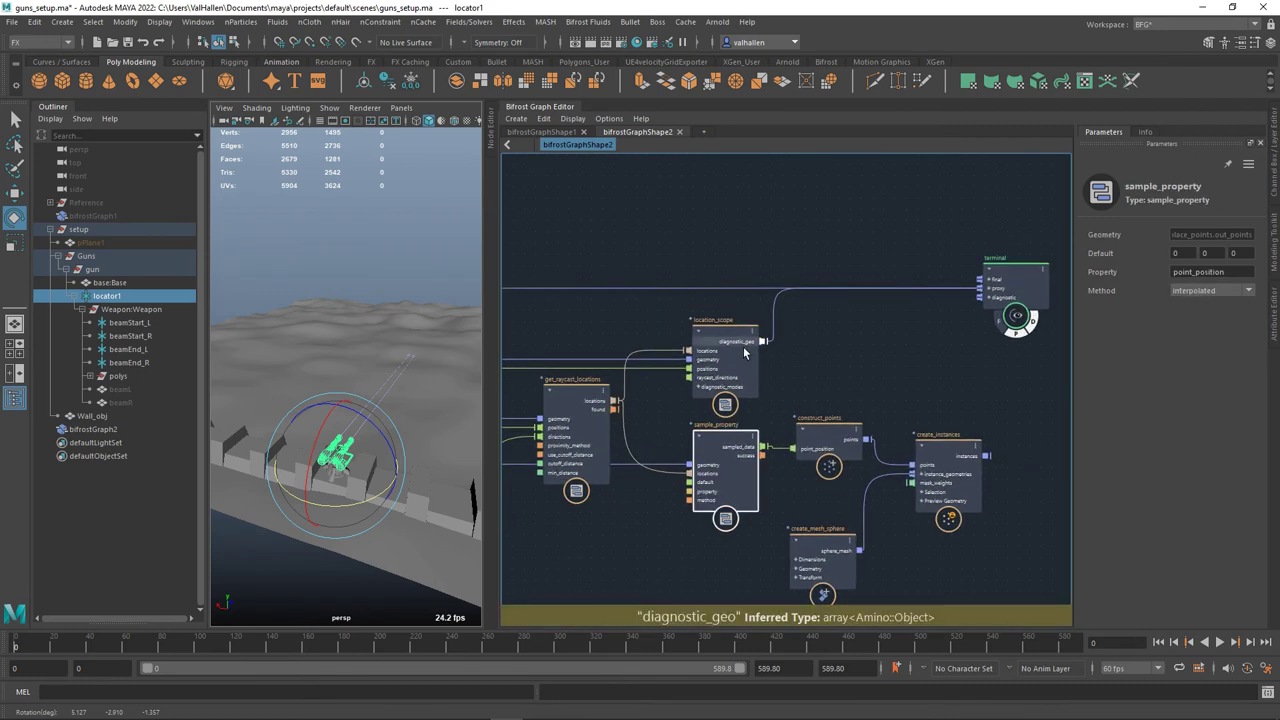
left_click_drag(720, 342, 730, 336)
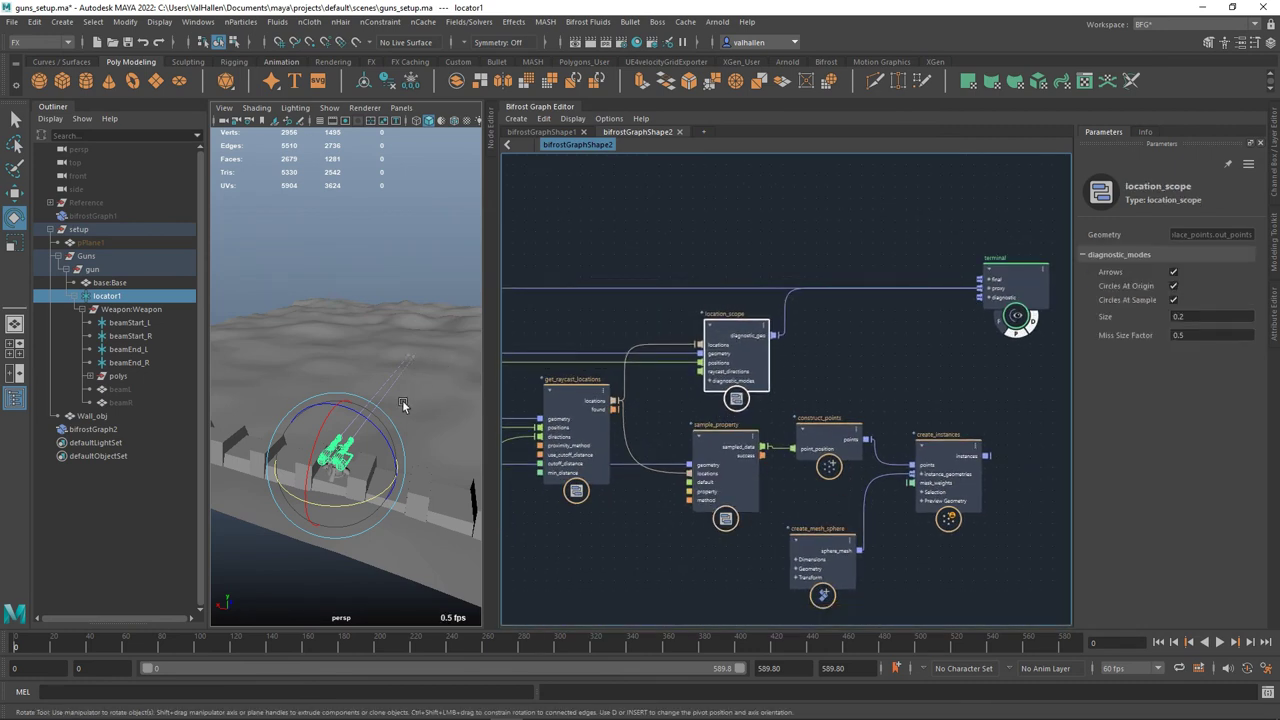
middle_click_drag(694, 412, 828, 385)
left_click(766, 379)
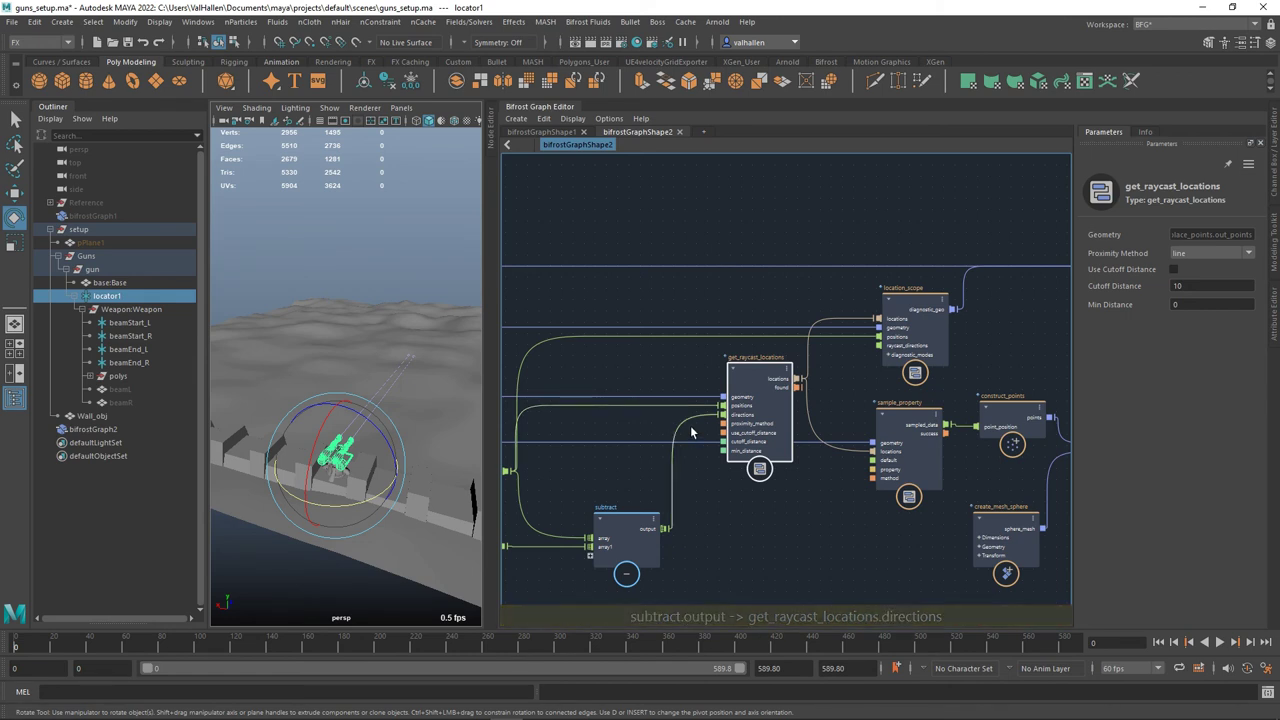
left_click_drag(767, 379, 749, 380)
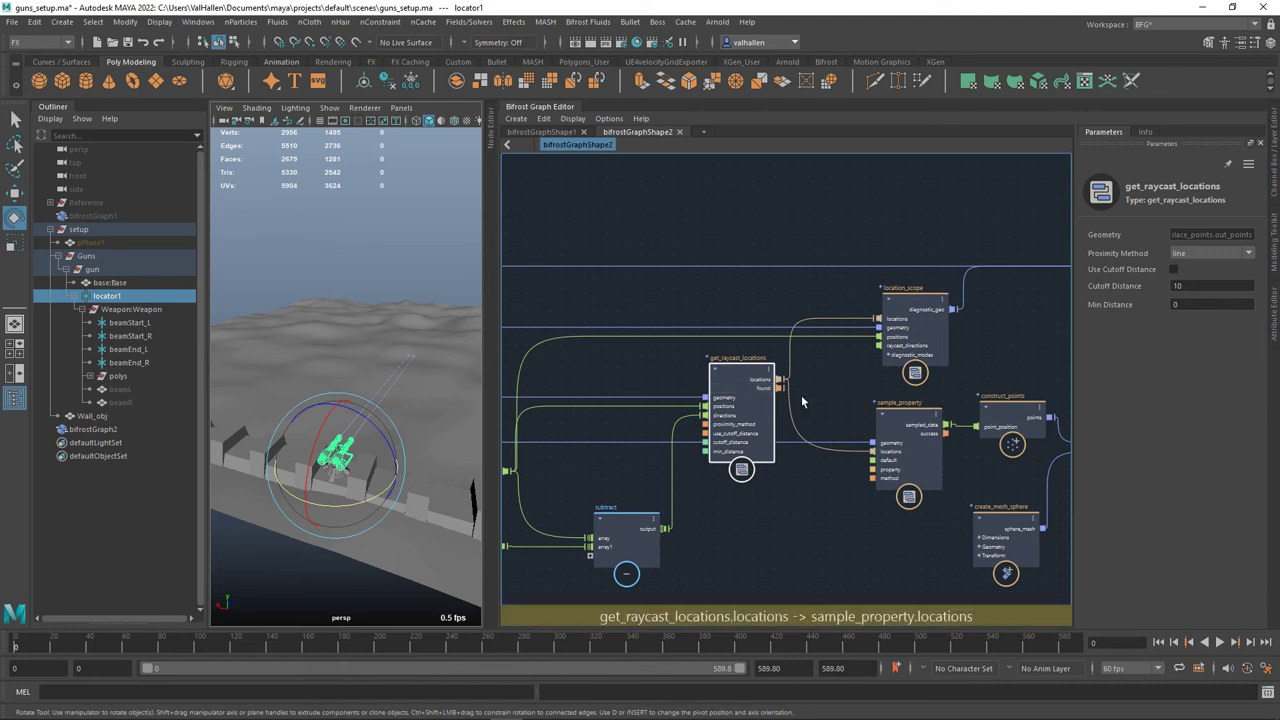
- Move sample_property and construct_points down and nudge location_scope up, separating the diagnostic branch from the sampling branch
middle_click_drag(852, 482, 815, 500, "alt")
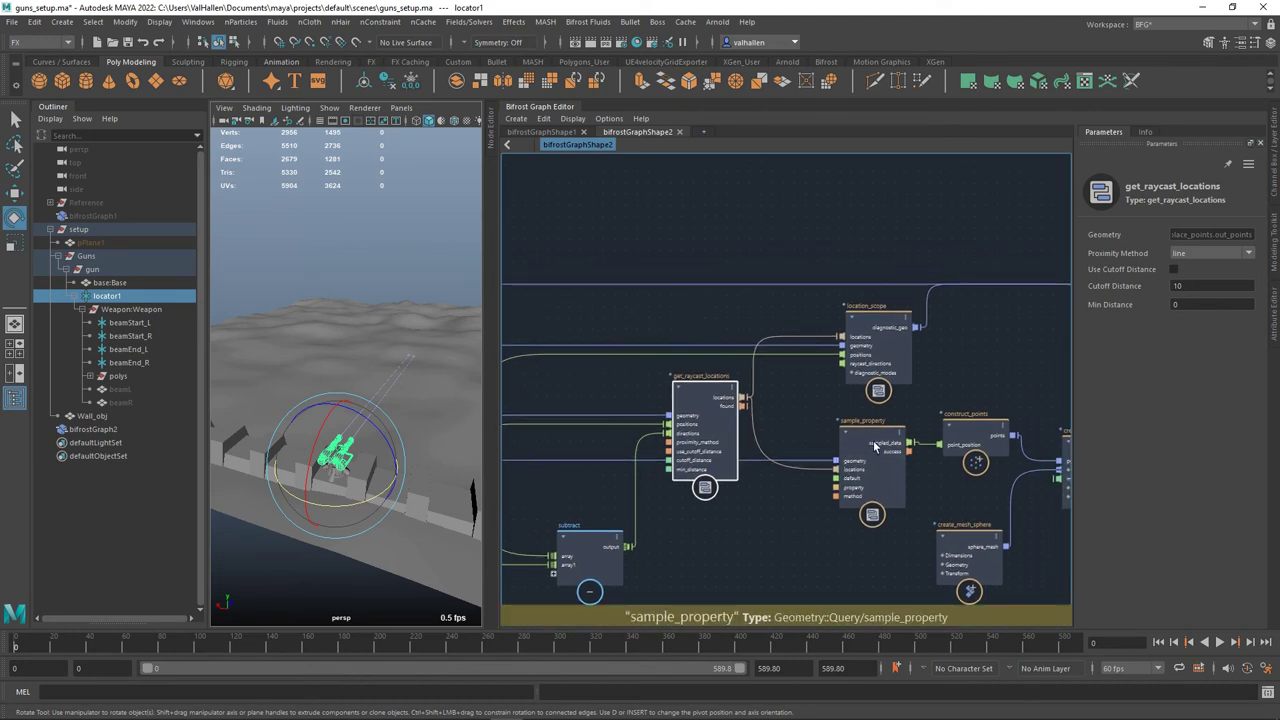
left_click_drag(879, 448, 874, 498)
left_click_drag(960, 438, 960, 492)
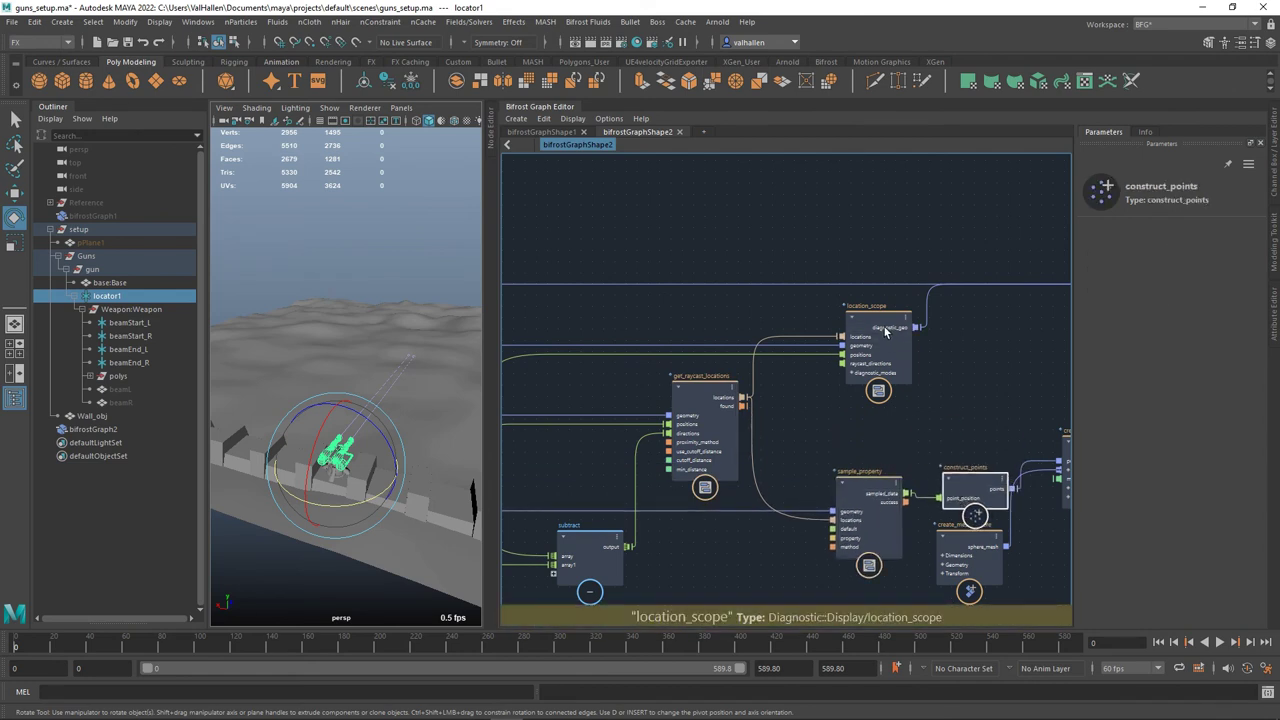
left_click_drag(885, 332, 884, 325)
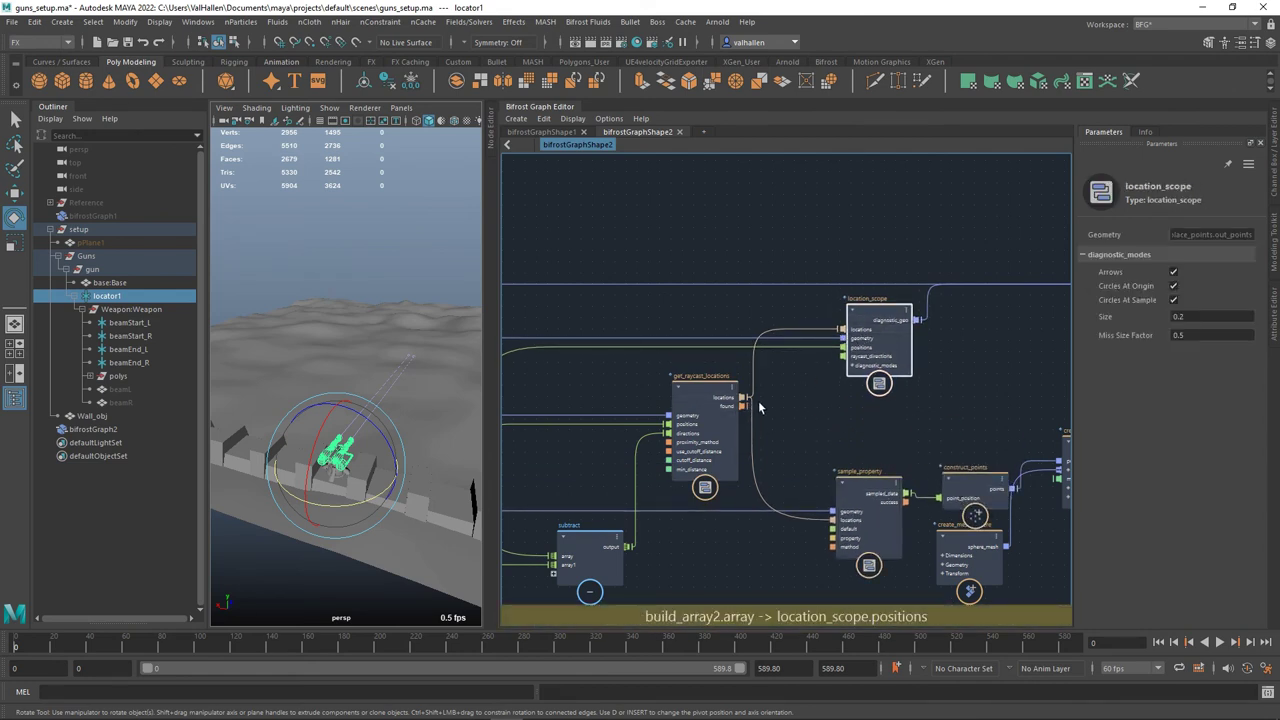
- Turn off Circles At Origin in the diagnostic modes of location_scope
middle_click_drag(649, 326, 583, 337)
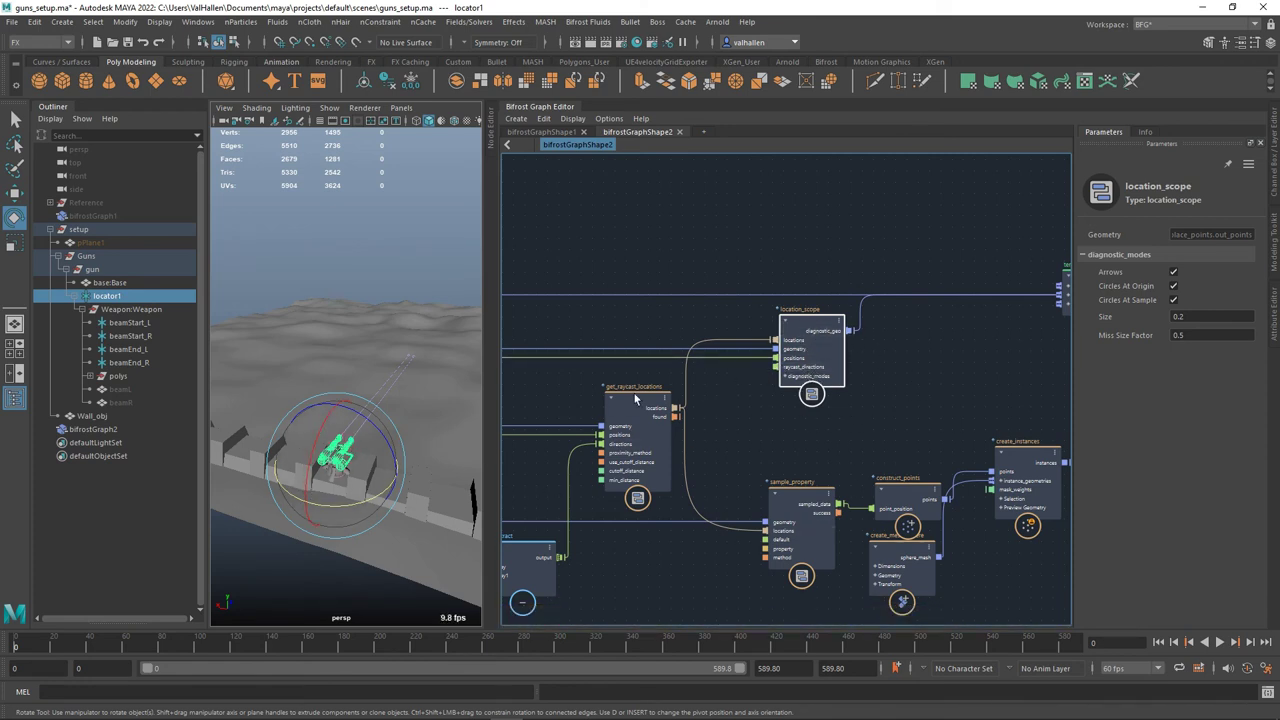
middle_click_drag(860, 399, 830, 427)
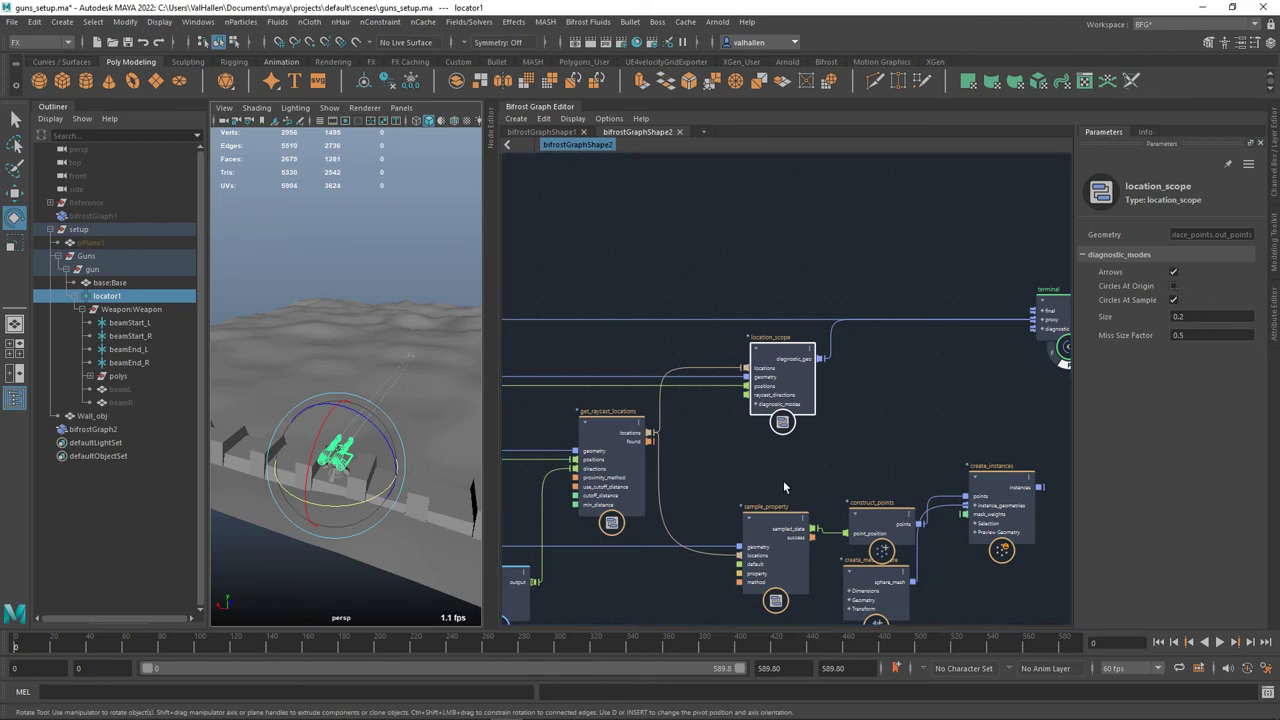
left_click_drag(377, 471, 345, 440)
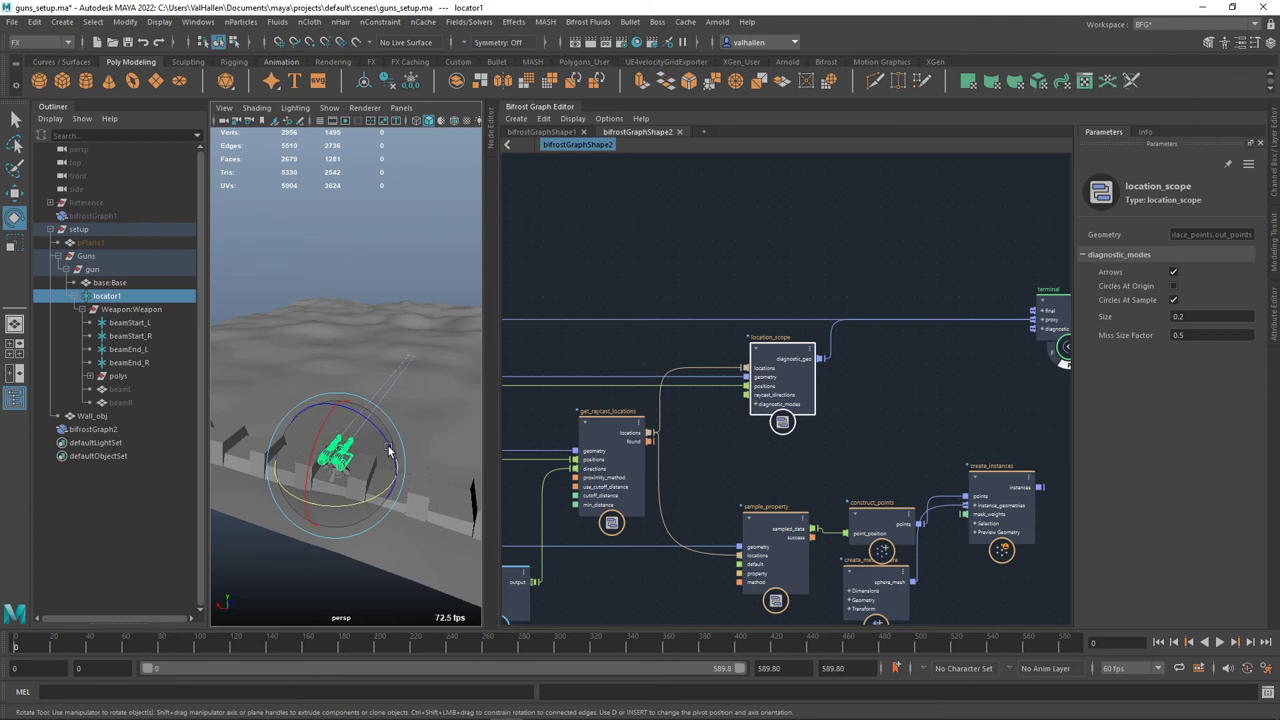
- Nudge sample_property away from construct_points and lower location_scope slightly
middle_click_drag(733, 423, 755, 395)
left_click_drag(791, 436, 779, 436)
middle_click_drag(782, 434, 758, 467)
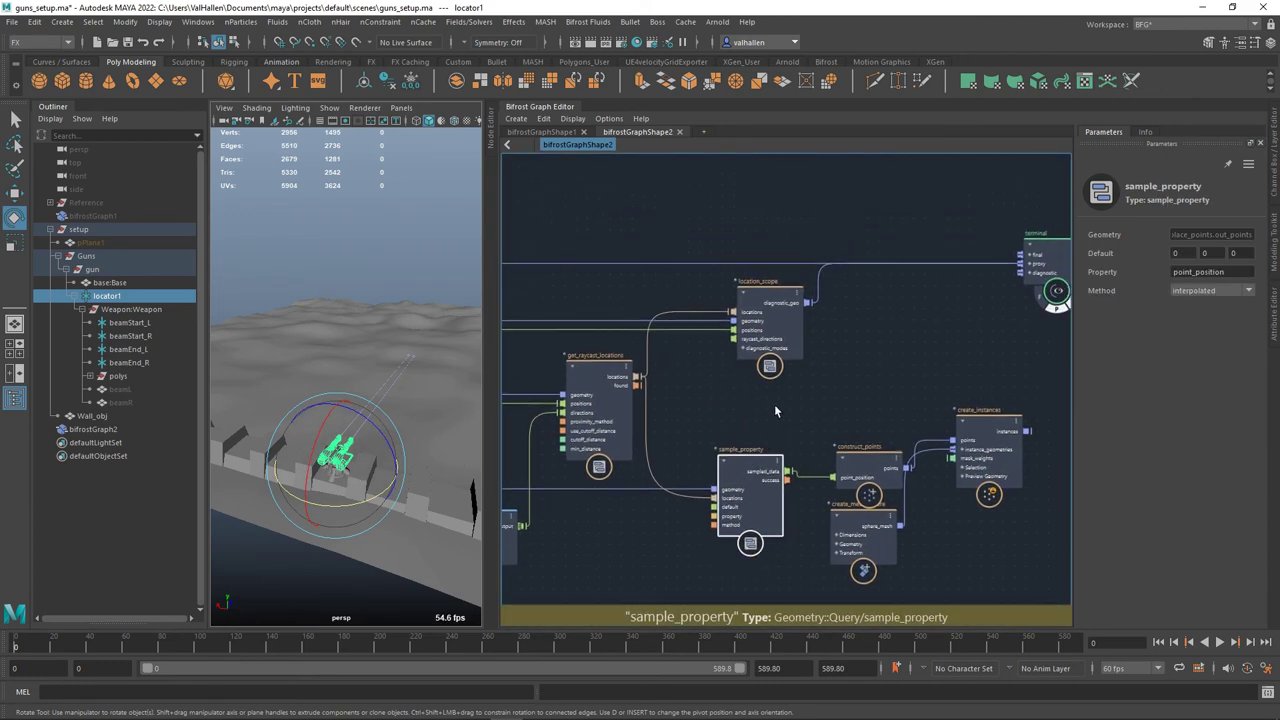
left_click_drag(757, 324, 757, 331)
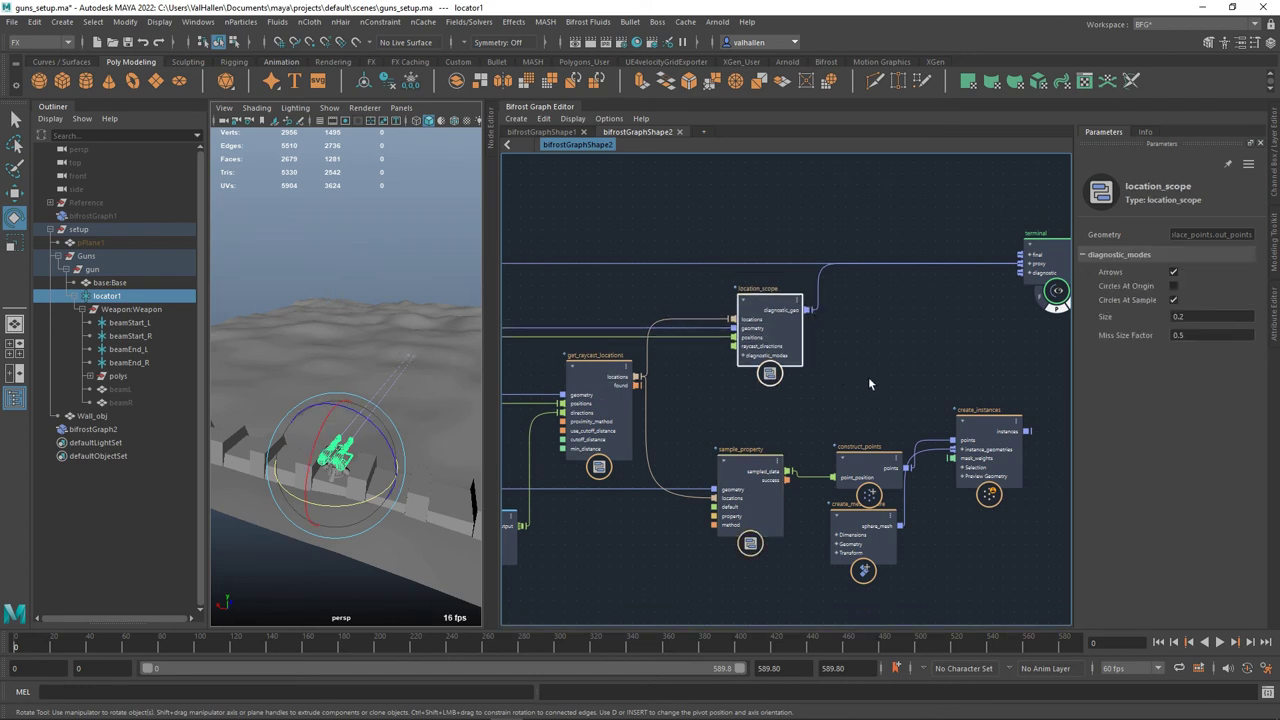
- Connect the instances output of create_instances to the terminal's diagnostic input
middle_click_drag(872, 382, 796, 344)
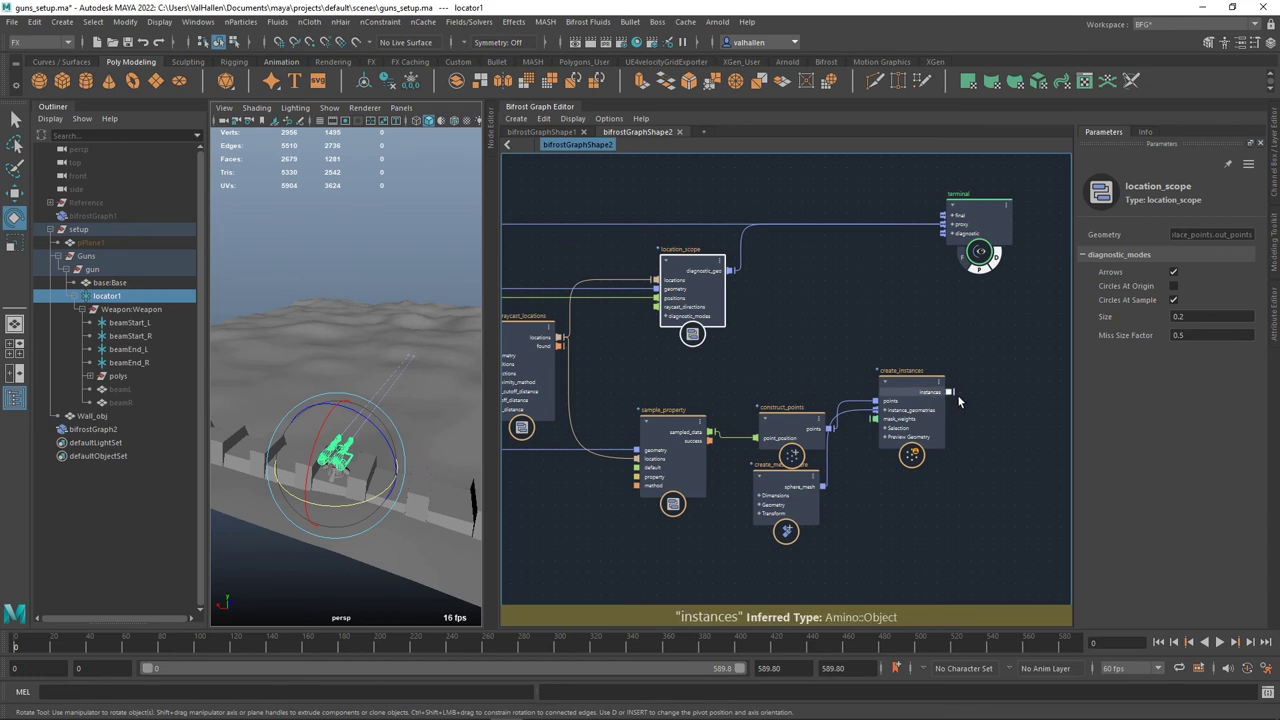
left_click_drag(951, 393, 951, 241)
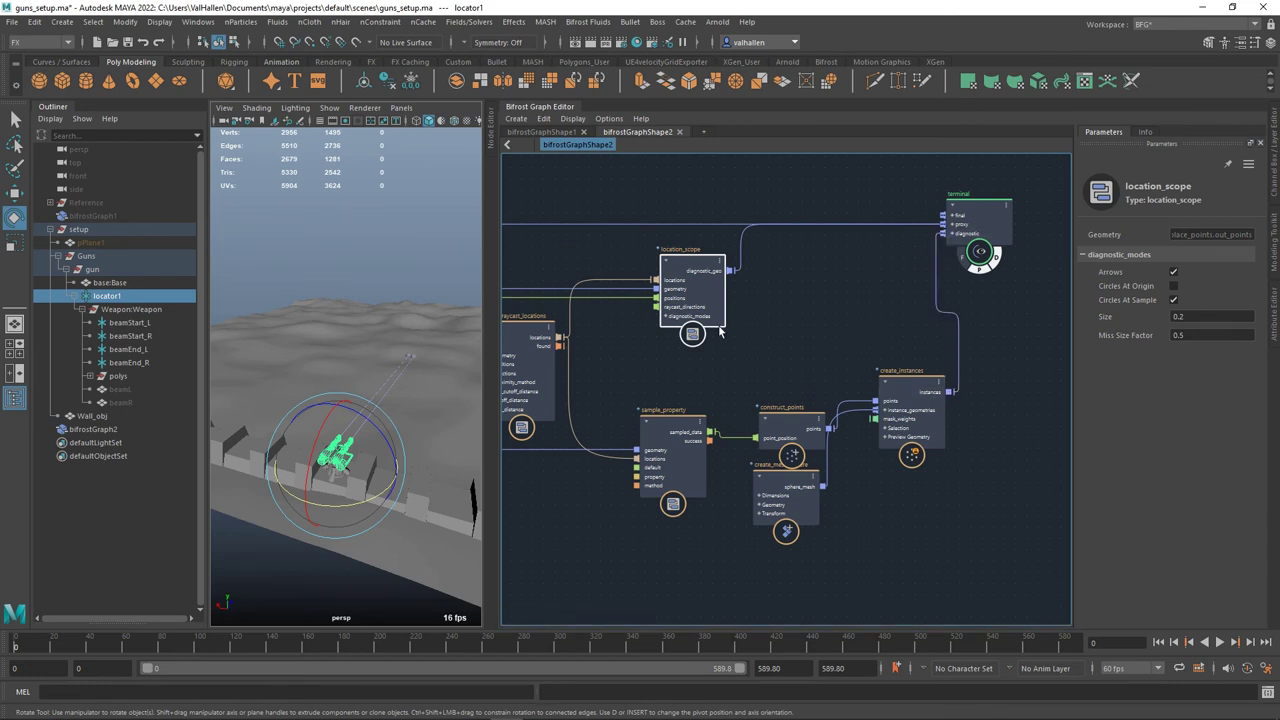
middle_click_drag(850, 410, 856, 398)
- Move sample_property farther from construct_points, duplicate it with its input connections, and place the copy directly below the original
left_click_drag(688, 418, 650, 420)
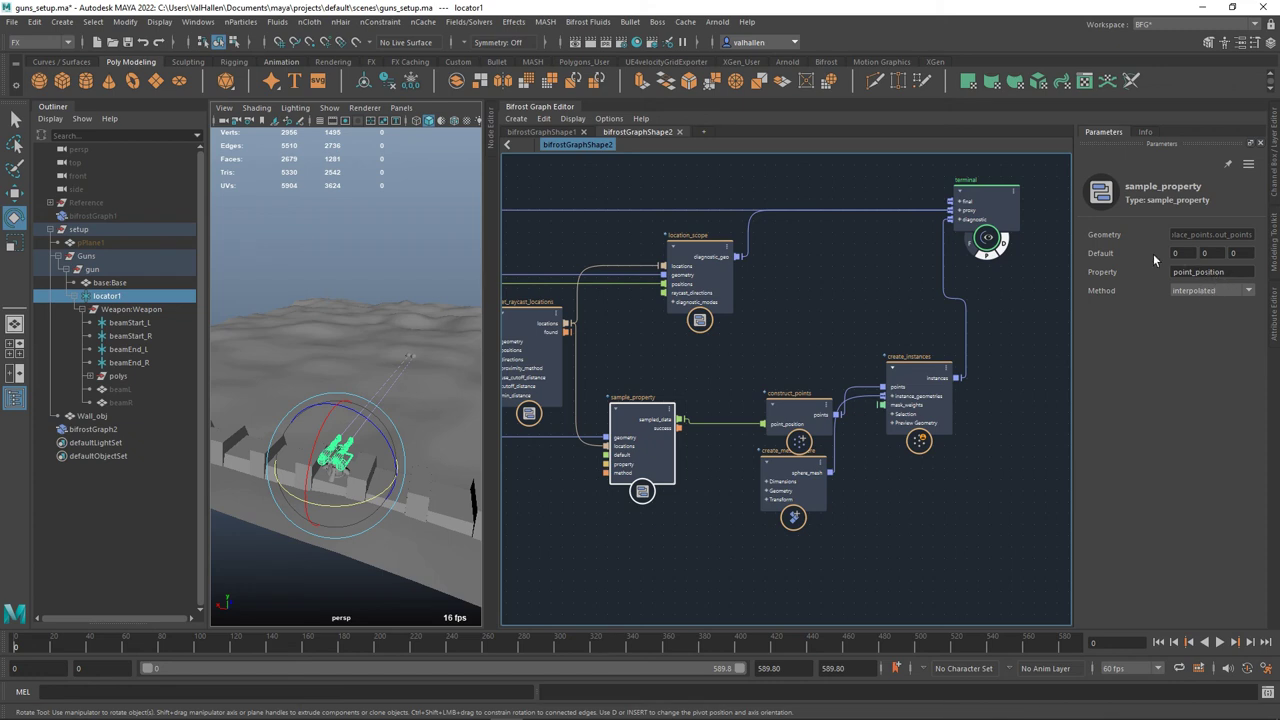
middle_click_drag(648, 425, 688, 408)
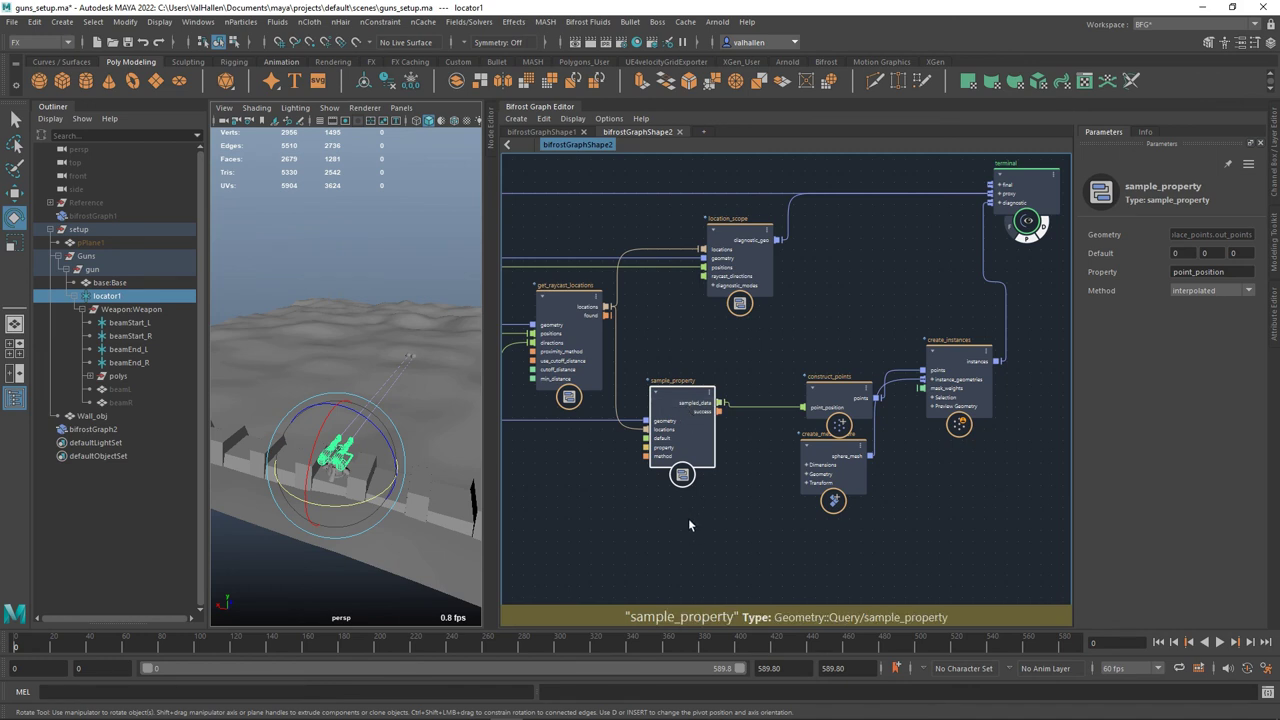
key("ctrl+shift+d")
left_click_drag(693, 536, 689, 514)
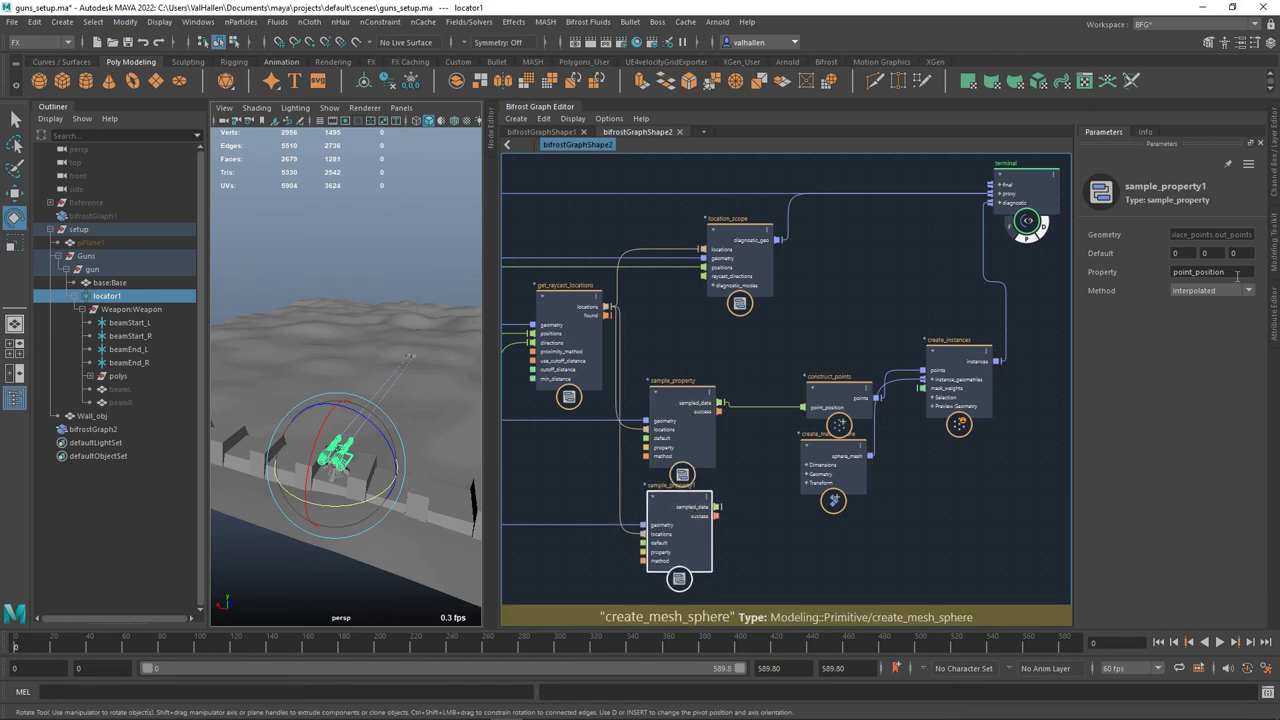
- Set the Property of sample_property1 to point_normal and move the node slightly lower, clear of sample_property
left_click_drag(1237, 278, 1201, 283)
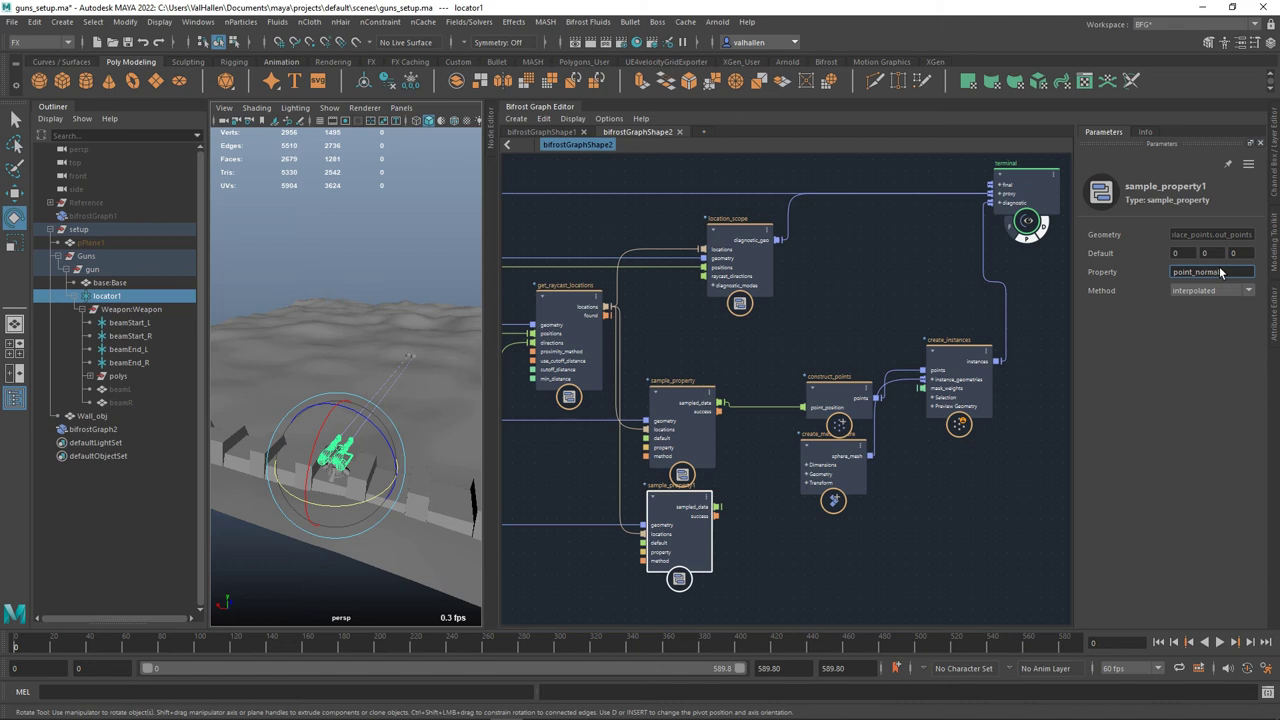
middle_click_drag(786, 472, 808, 430, "alt")
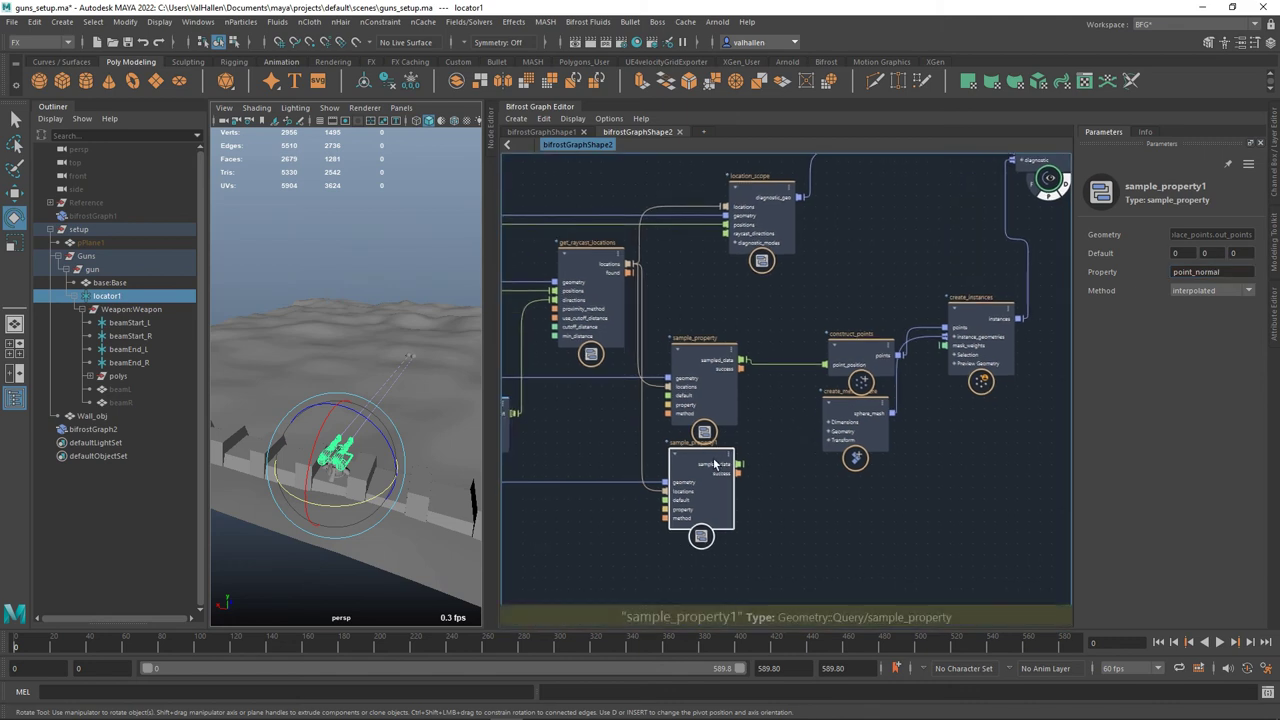
left_click_drag(712, 458, 715, 476)
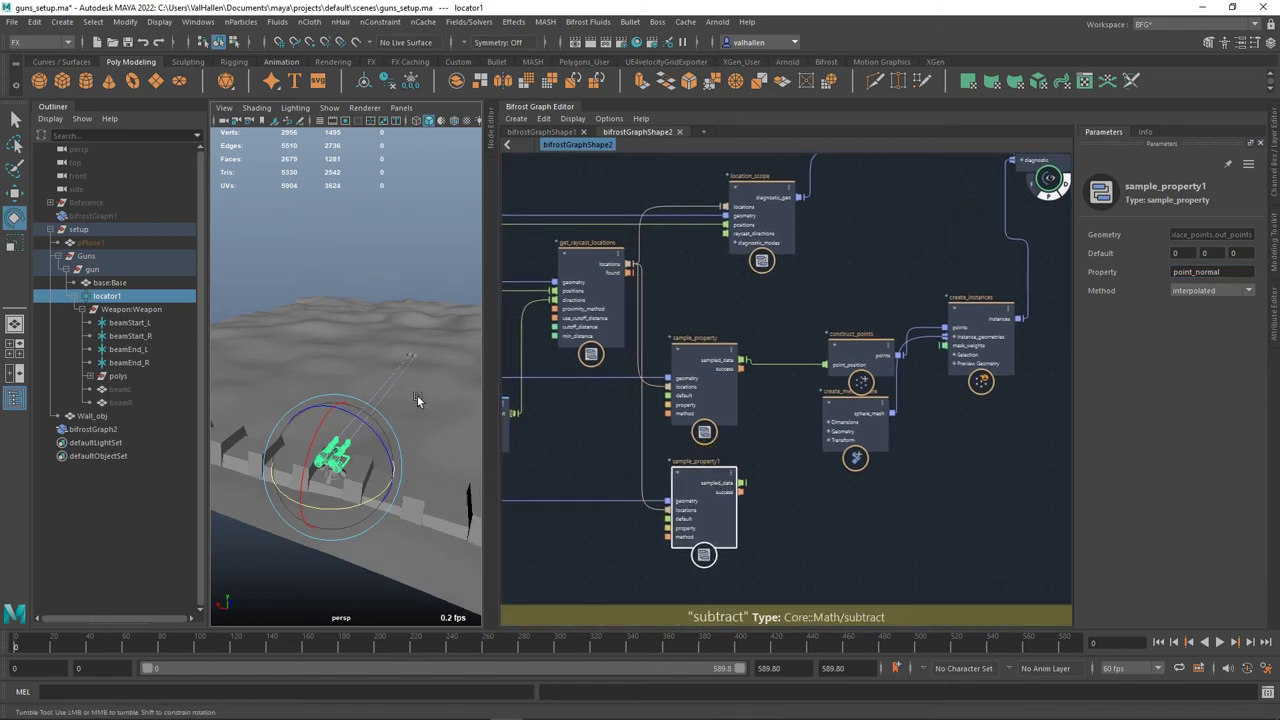
- Replace create_mesh_sphere with a create_mesh_cube node and connect its cube_mesh output to the instance_geometries of create_instances
left_click(857, 414)
key("Tab")
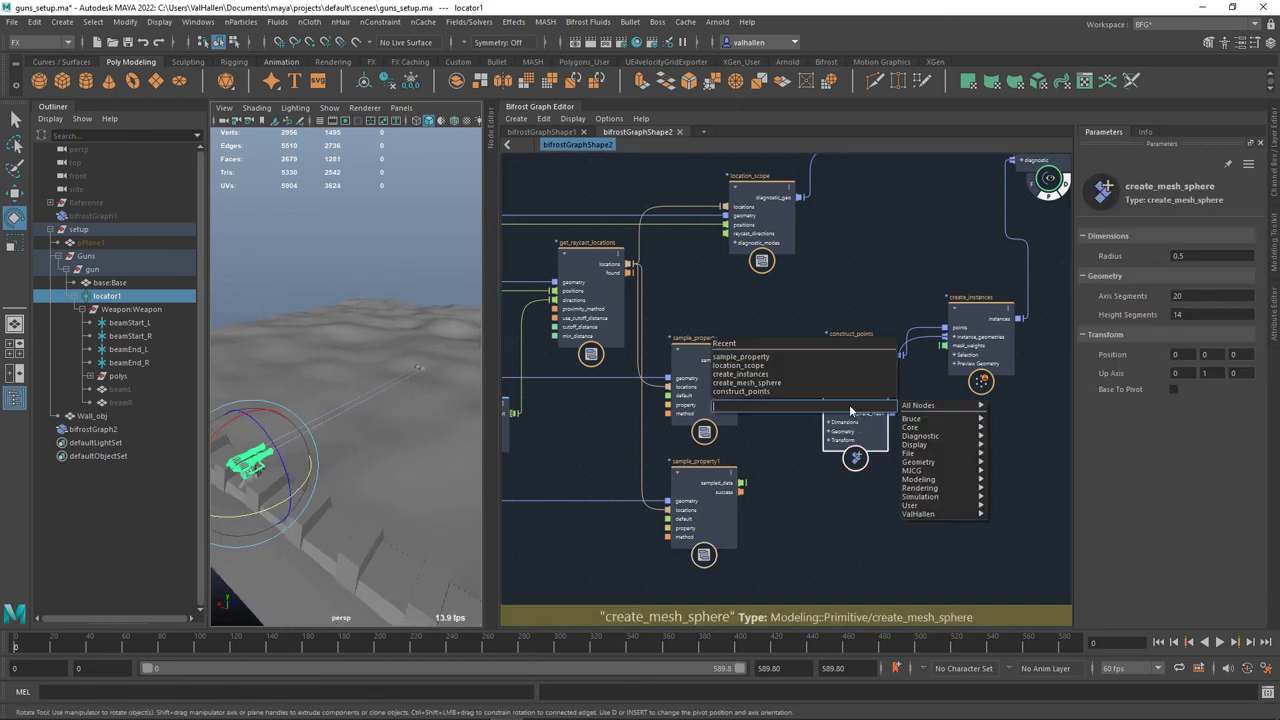
type("mesh")
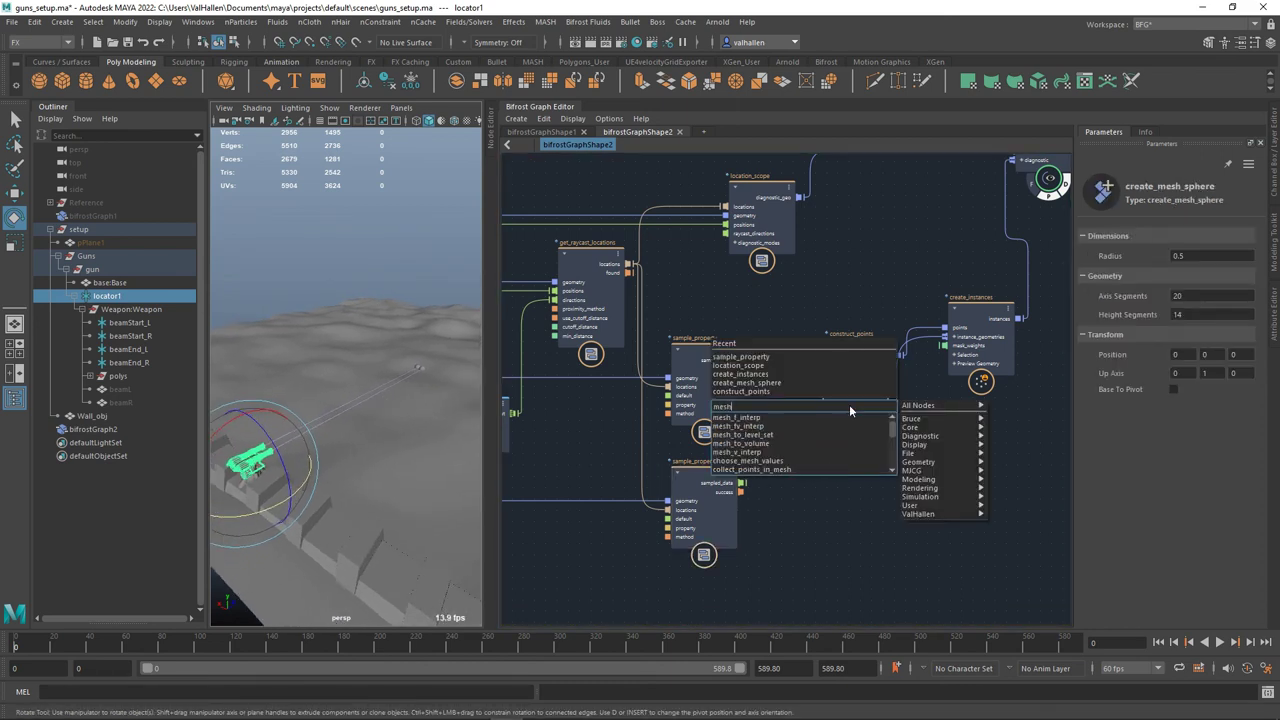
type("_cube")
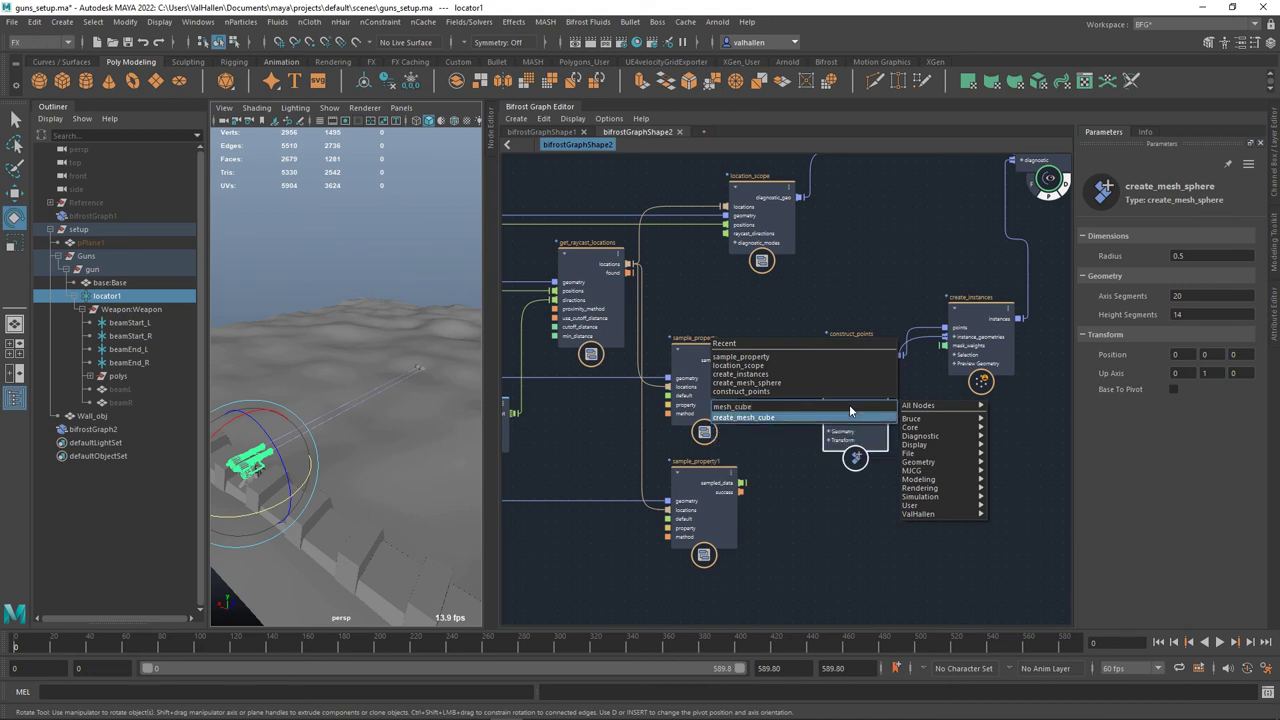
key("Return")
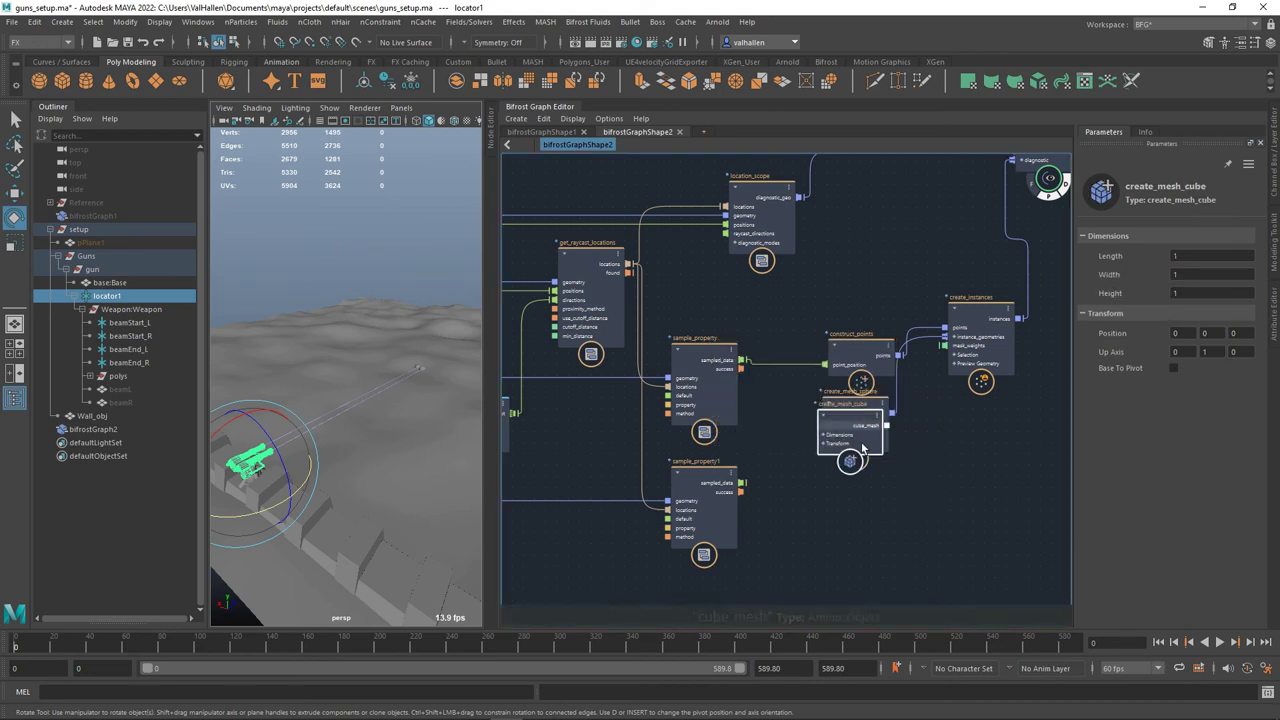
key("Delete")
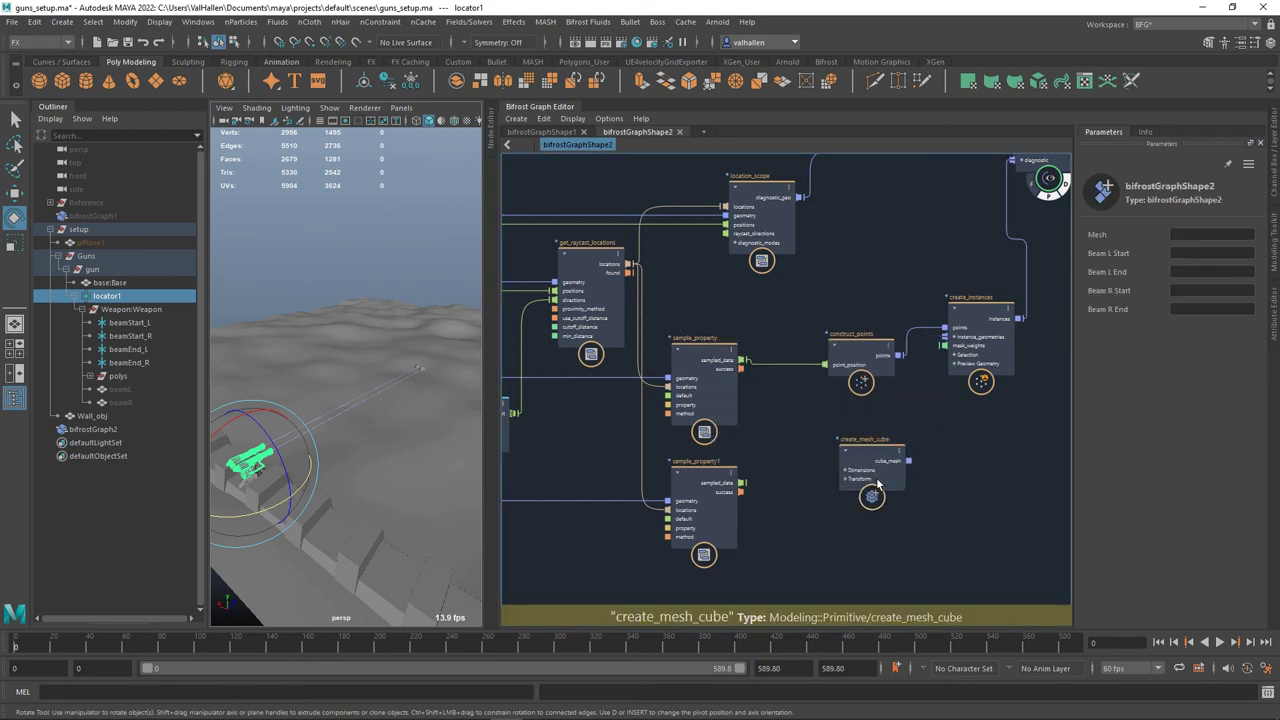
left_click_drag(872, 470, 955, 340)
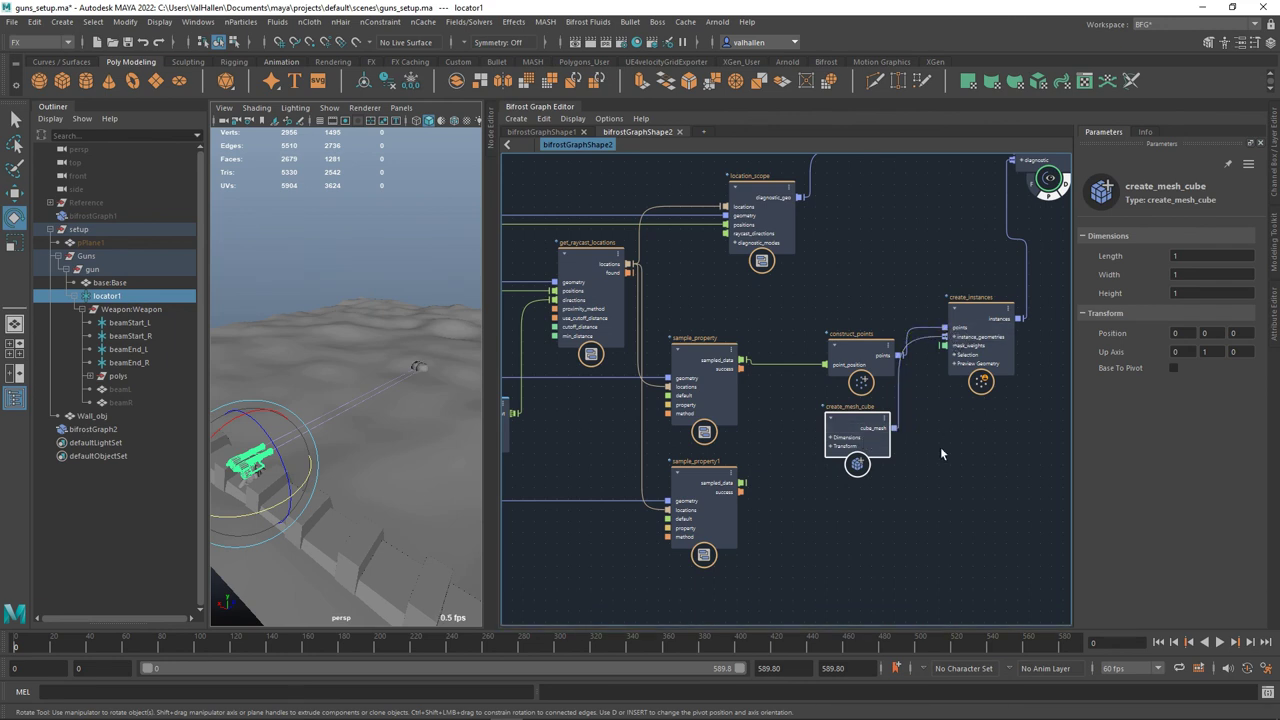
- Move create_instances and the terminal farther along the graph and spread construct_points and create_mesh_cube apart to free space between them
middle_click_drag(941, 449, 877, 458, "alt")
left_click_drag(943, 333, 963, 338)
middle_click_drag(1030, 299, 935, 388, "alt")
left_click_drag(885, 240, 1055, 236)
left_click_drag(817, 433, 935, 428)
left_click(716, 432)
left_click_drag(716, 432, 716, 394)
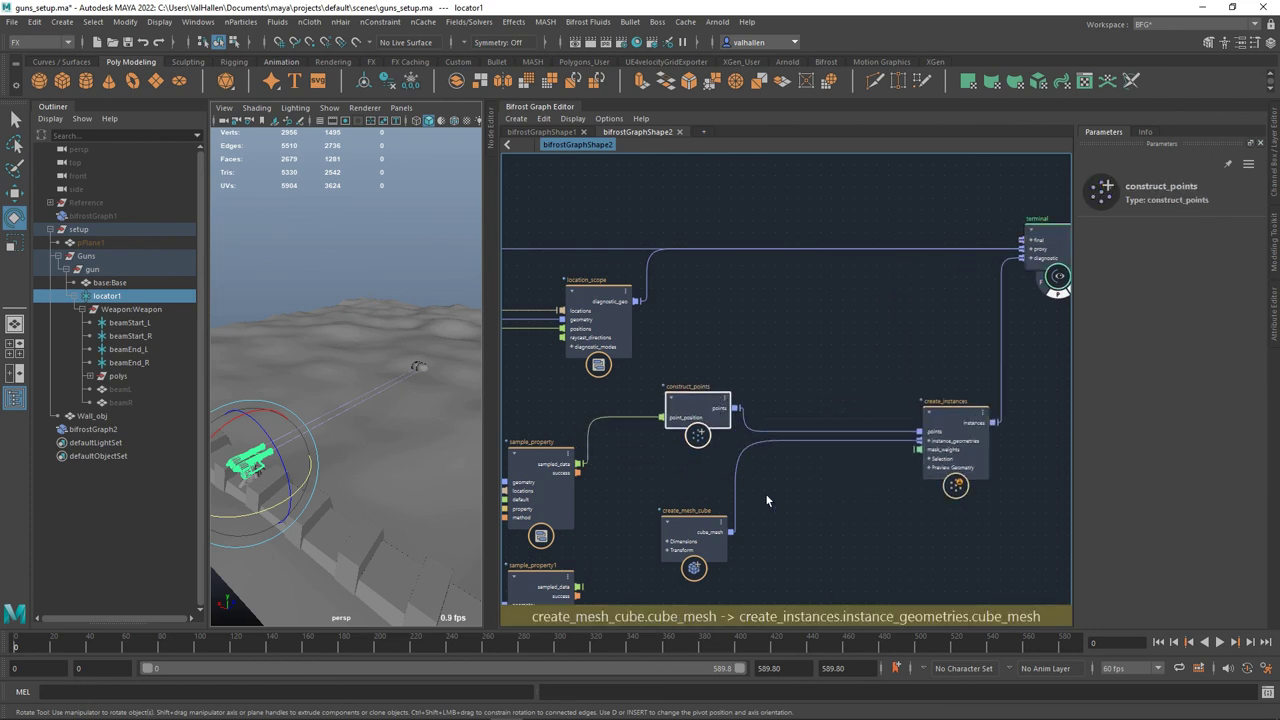
middle_click_drag(702, 591, 840, 481, "alt")
- Add a set_point_orientation node and place it between construct_points and create_instances
left_click(676, 480)
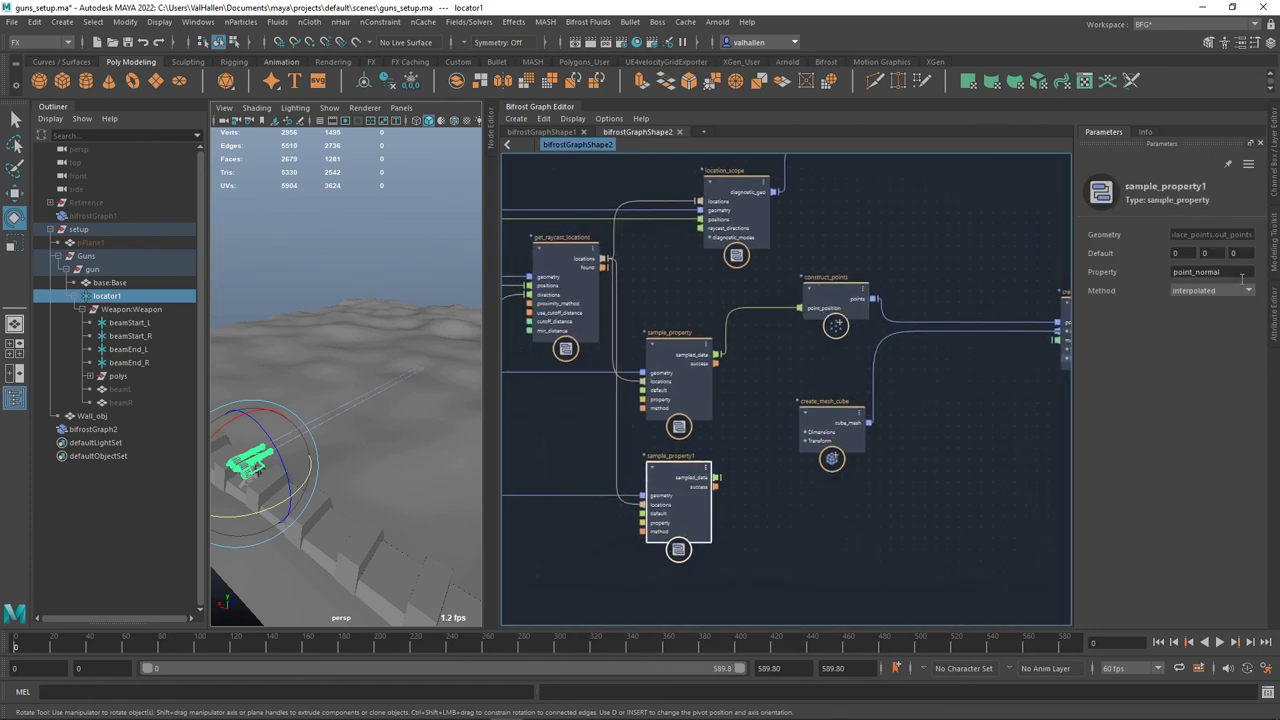
middle_click_drag(817, 545, 819, 531)
key("Tab")
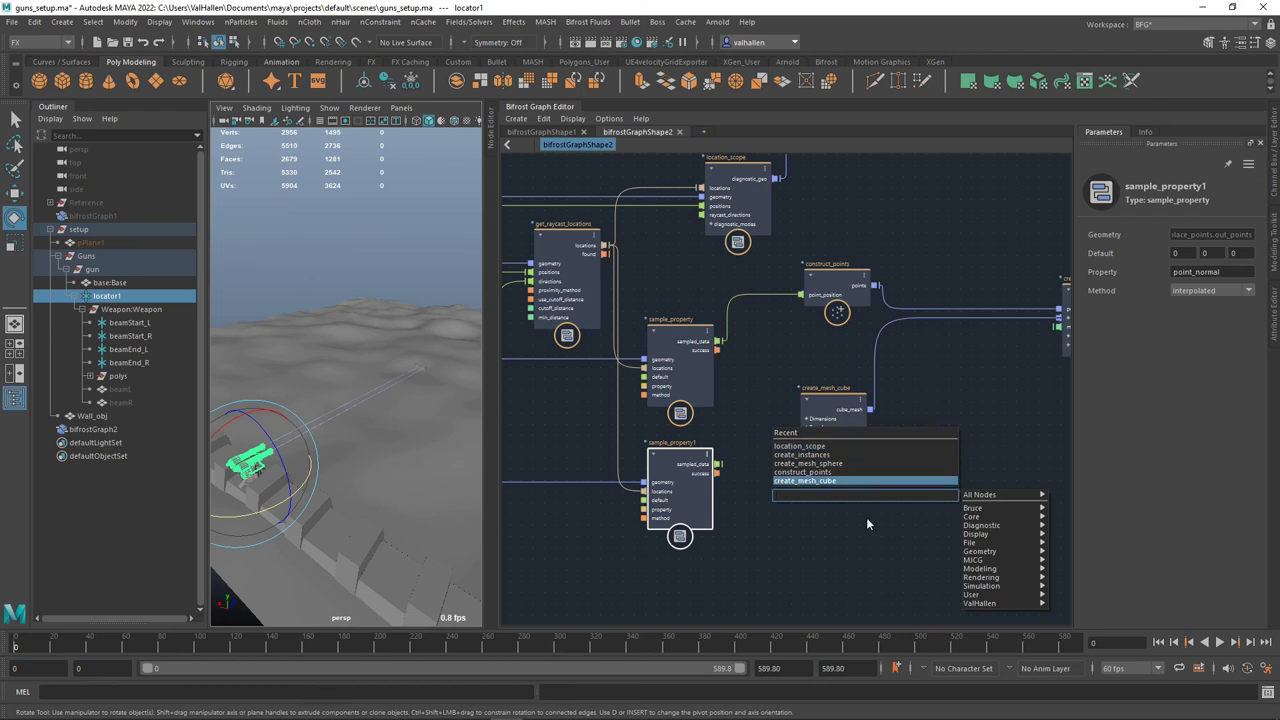
type("orient")
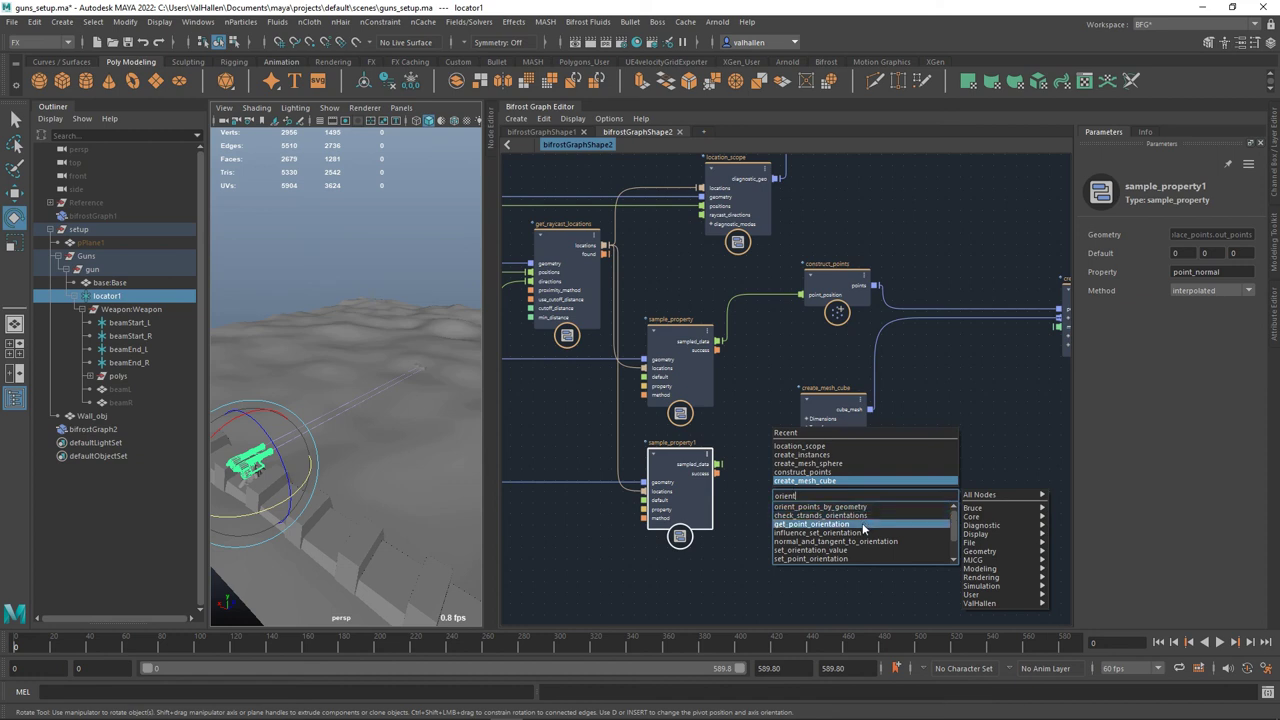
left_click(840, 558)
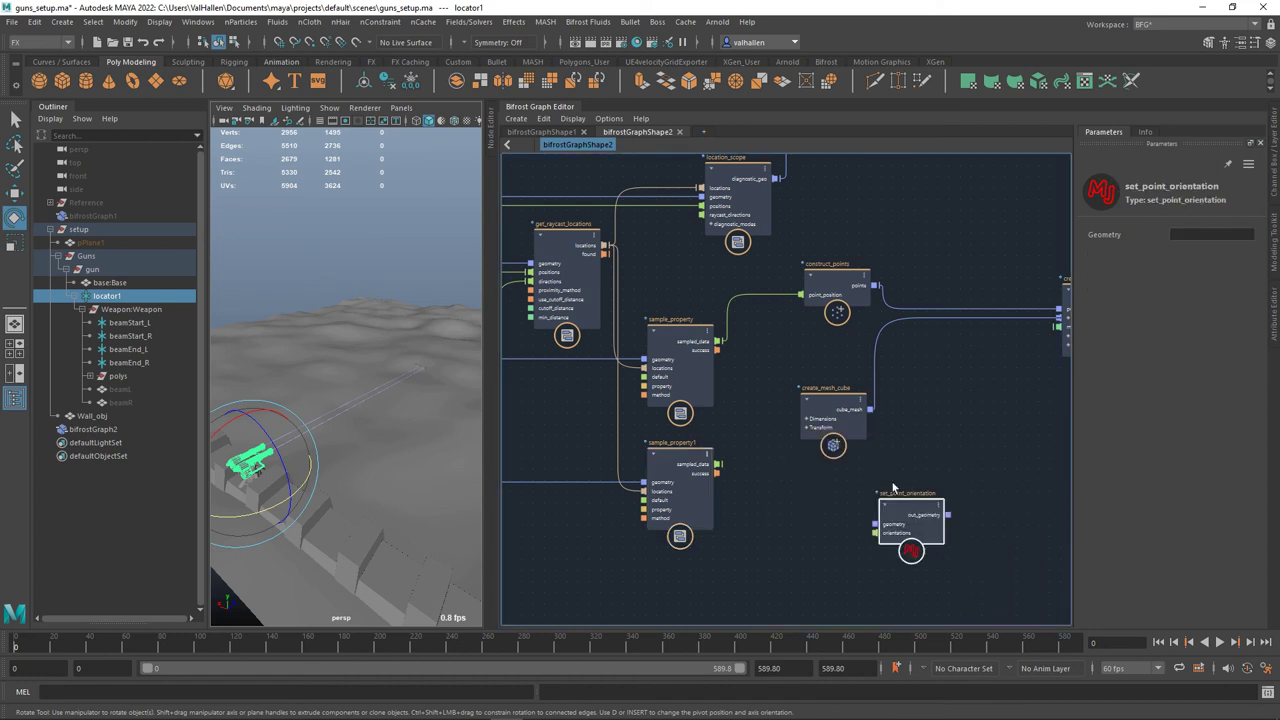
left_click_drag(916, 507, 971, 374)
middle_click_drag(1000, 447, 908, 514, "alt")
scroll(866, 474, "up", 1)
left_click_drag(857, 453, 853, 439)
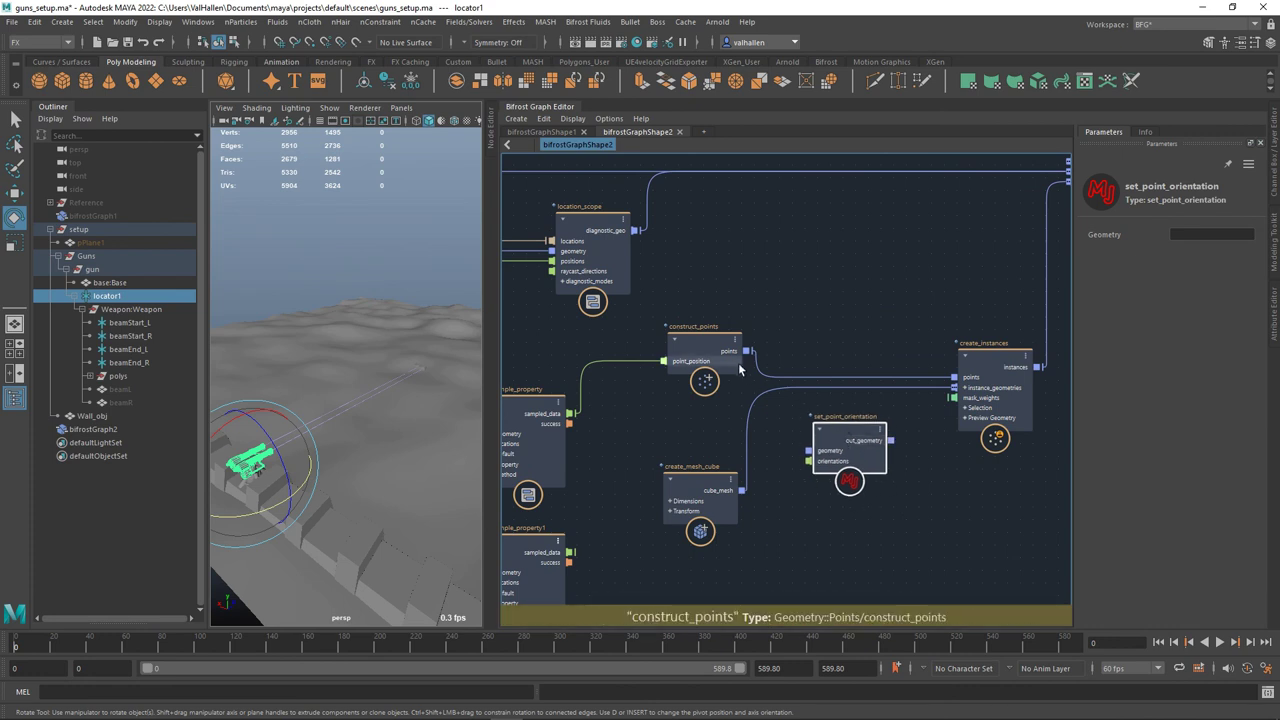
- Wire set_point_orientation between construct_points and the points input of create_instances, with the sampled_data of sample_property1 as its orientations
left_click_drag(737, 364, 808, 450)
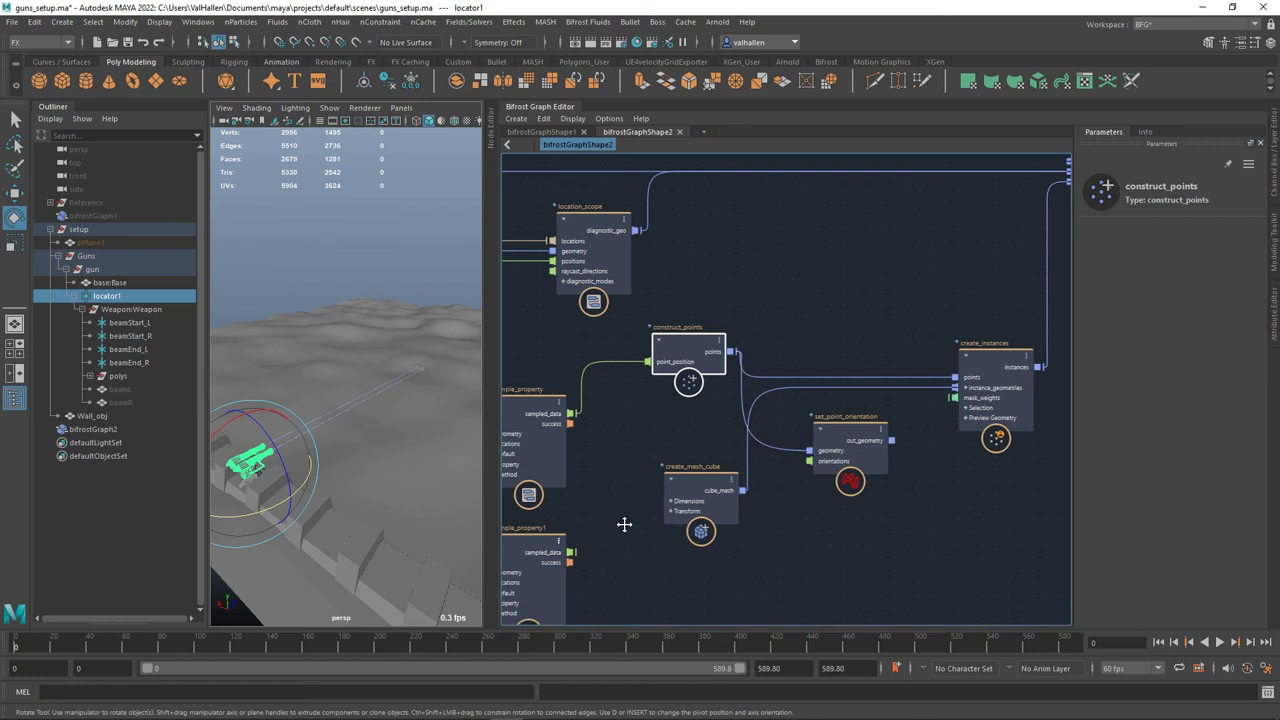
middle_click_drag(519, 581, 625, 535)
left_click(655, 510)
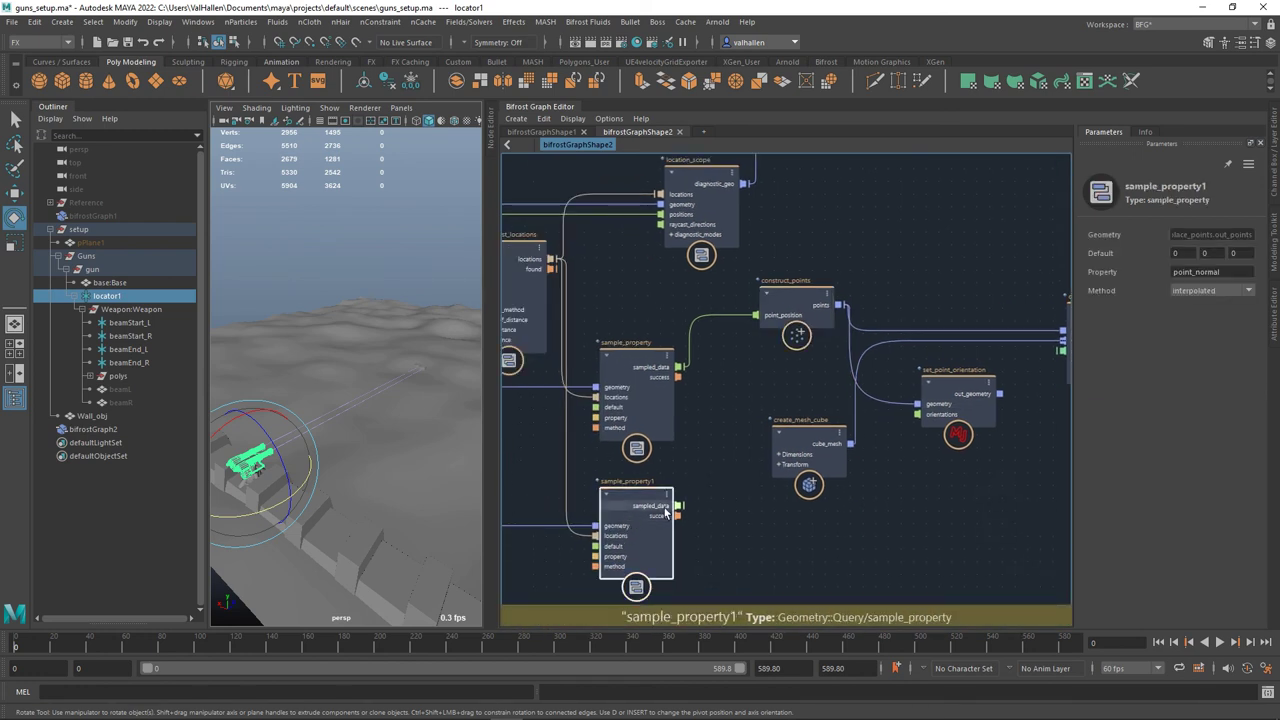
left_click_drag(683, 510, 760, 470)
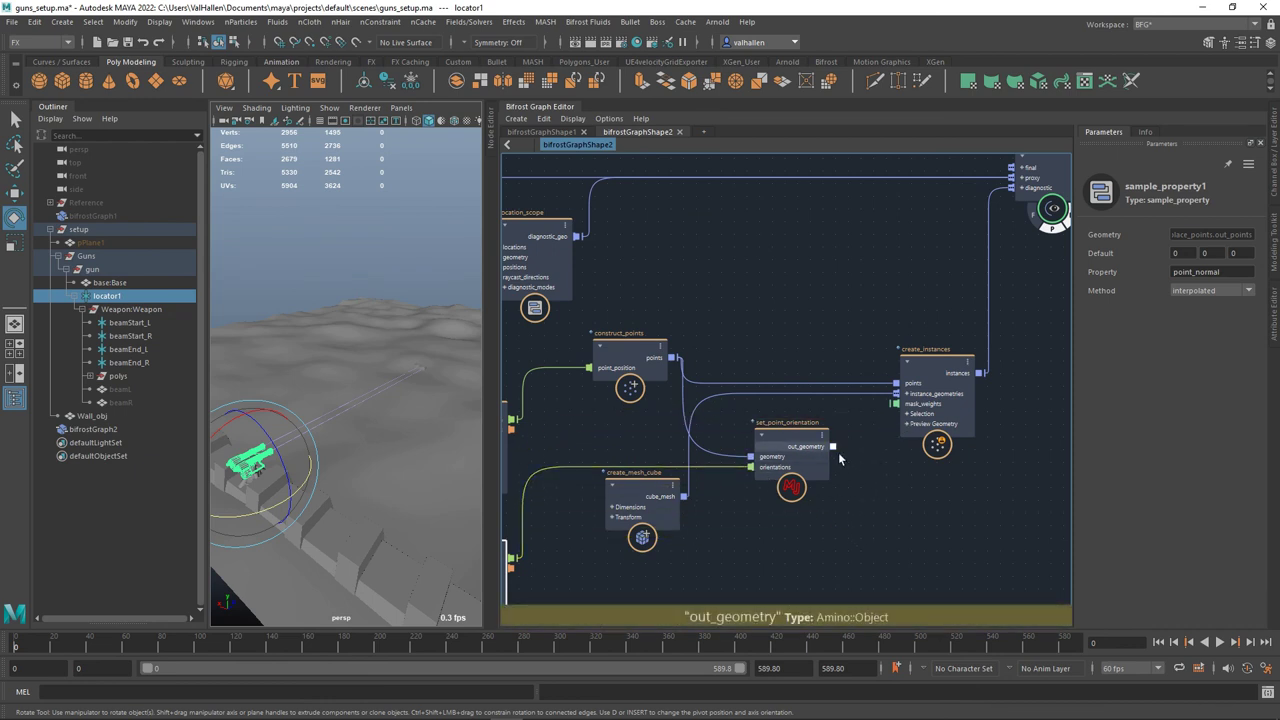
left_click_drag(897, 393, 903, 397)
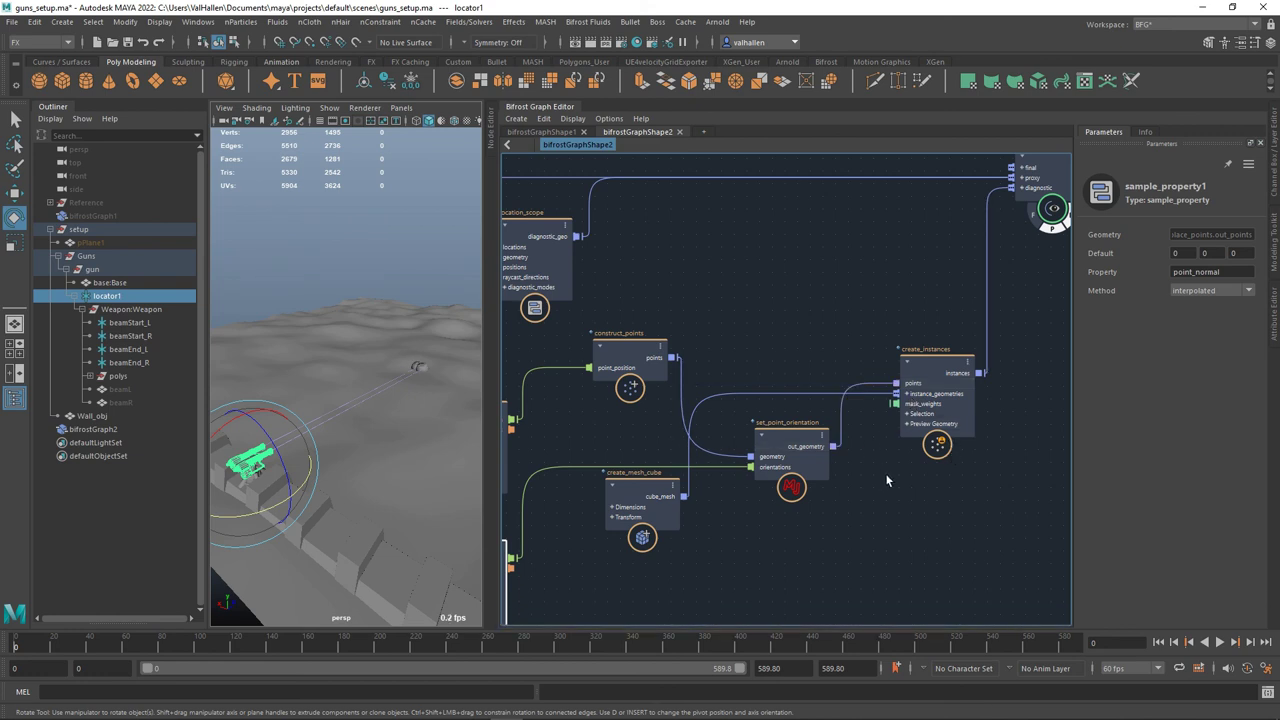
- Examine up close in the viewport how the instanced cubes are oriented against the terrain at the beam hits
middle_click_drag(890, 484, 973, 483, "alt")
scroll(459, 390, "up", 5)
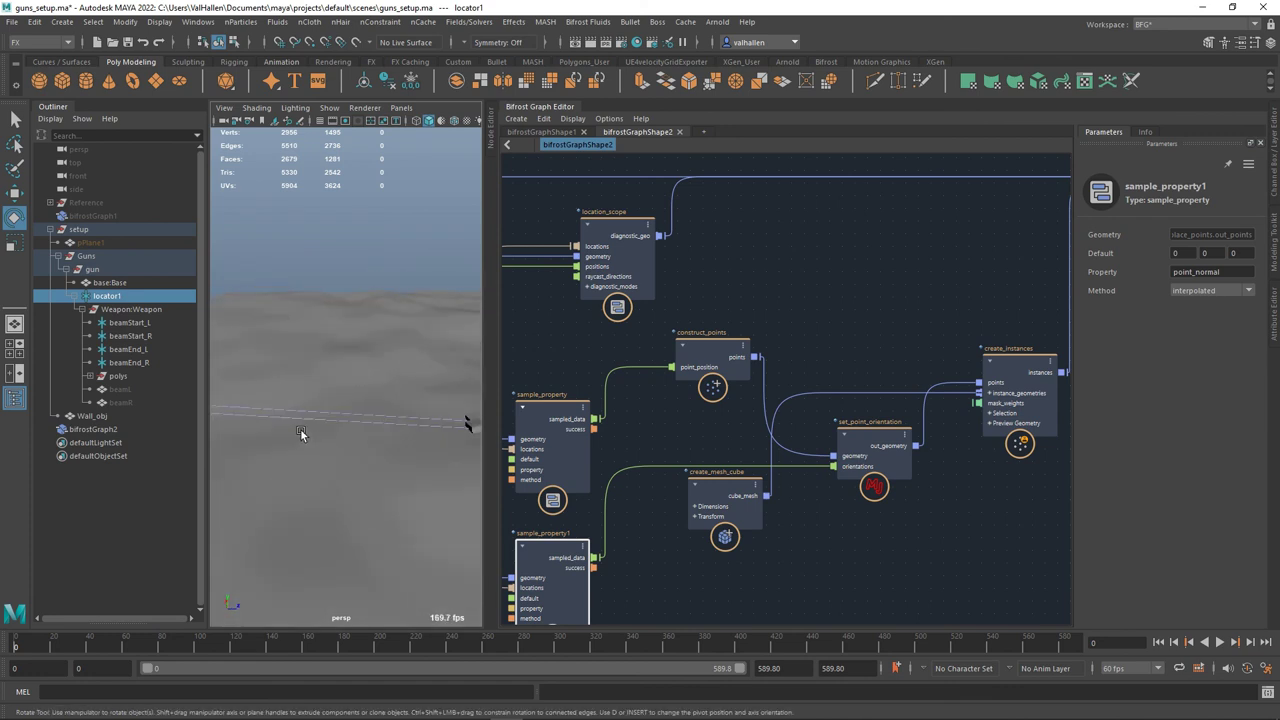
middle_click_drag(362, 442, 265, 423, "alt")
left_click_drag(265, 423, 301, 474, "alt")
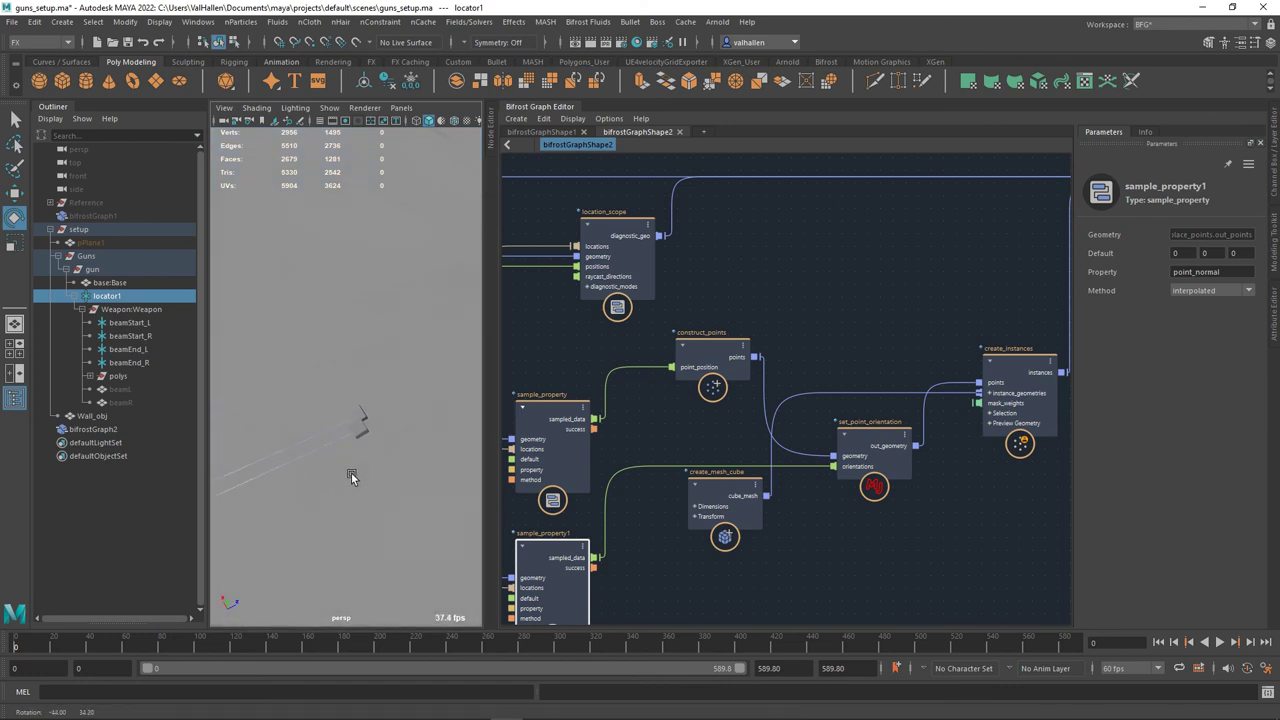
left_click_drag(352, 475, 409, 442, "alt")
scroll(393, 436, "up", 3)
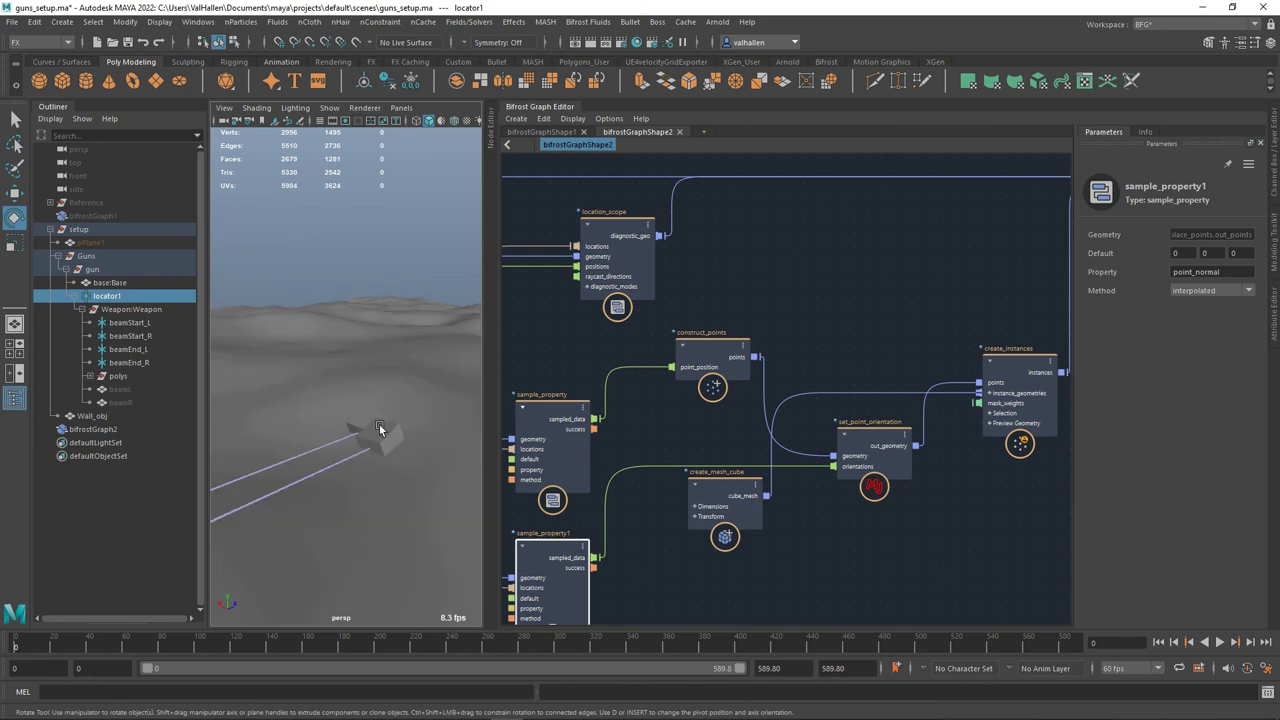
scroll(375, 446, "down", 5)
middle_click_drag(375, 446, 403, 474, "alt")
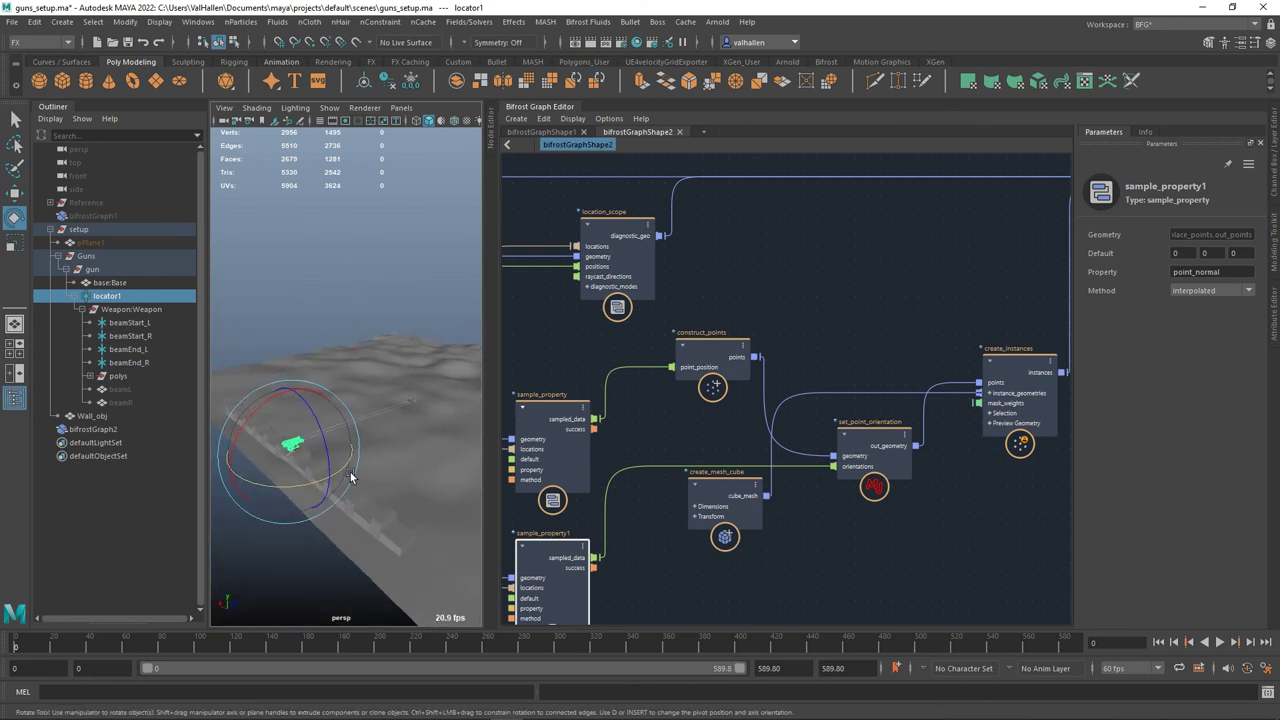
- Rotate locator1 to aim the turret at other parts of the terrain and inspect the cubes' alignment at the hits
left_click_drag(352, 474, 357, 469)
scroll(416, 418, "up", 5)
left_click_drag(415, 418, 320, 424, "alt")
middle_click_drag(387, 420, 397, 423)
left_click_drag(402, 431, 355, 437, "alt")
middle_click_drag(355, 437, 421, 452)
left_click_drag(421, 452, 397, 461, "alt")
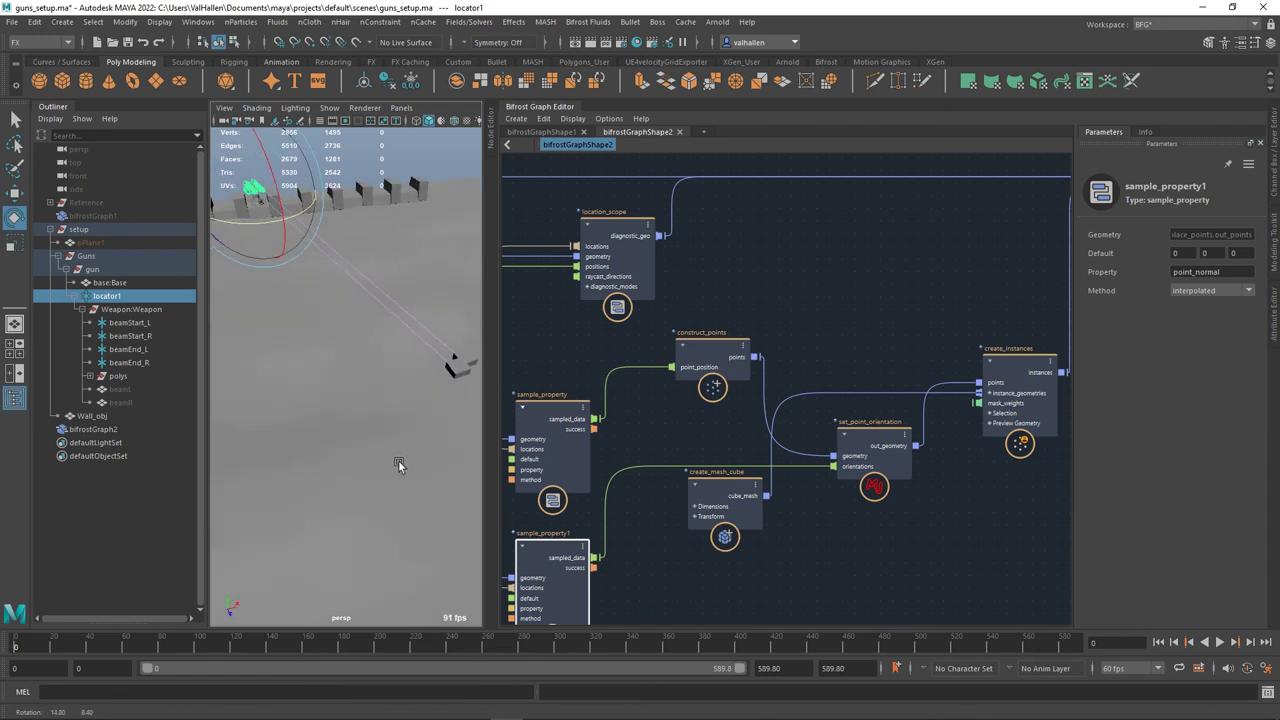
left_click_drag(287, 220, 291, 222)
left_click_drag(331, 326, 365, 328, "alt")
scroll(370, 334, "up", 3)
middle_click_drag(372, 337, 445, 372, "alt")
left_click_drag(313, 356, 452, 415, "alt")
middle_click_drag(848, 520, 1054, 434, "alt")
left_click_drag(388, 492, 344, 371, "alt")
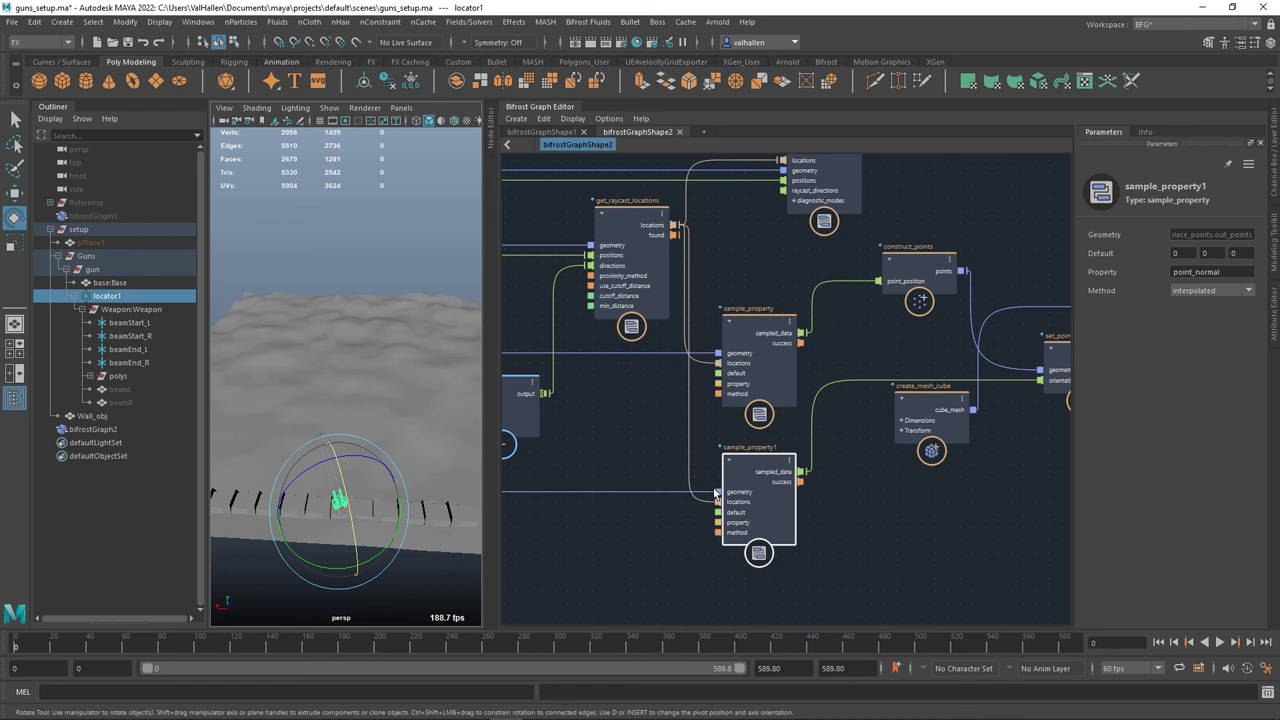
- Tidy the nodes by moving construct_points closer to sample_property and create_mesh_cube above set_point_orientation, next to create_instances
left_click_drag(757, 467, 755, 452)
scroll(842, 513, "down", 5)
middle_click_drag(670, 555, 764, 495, "alt")
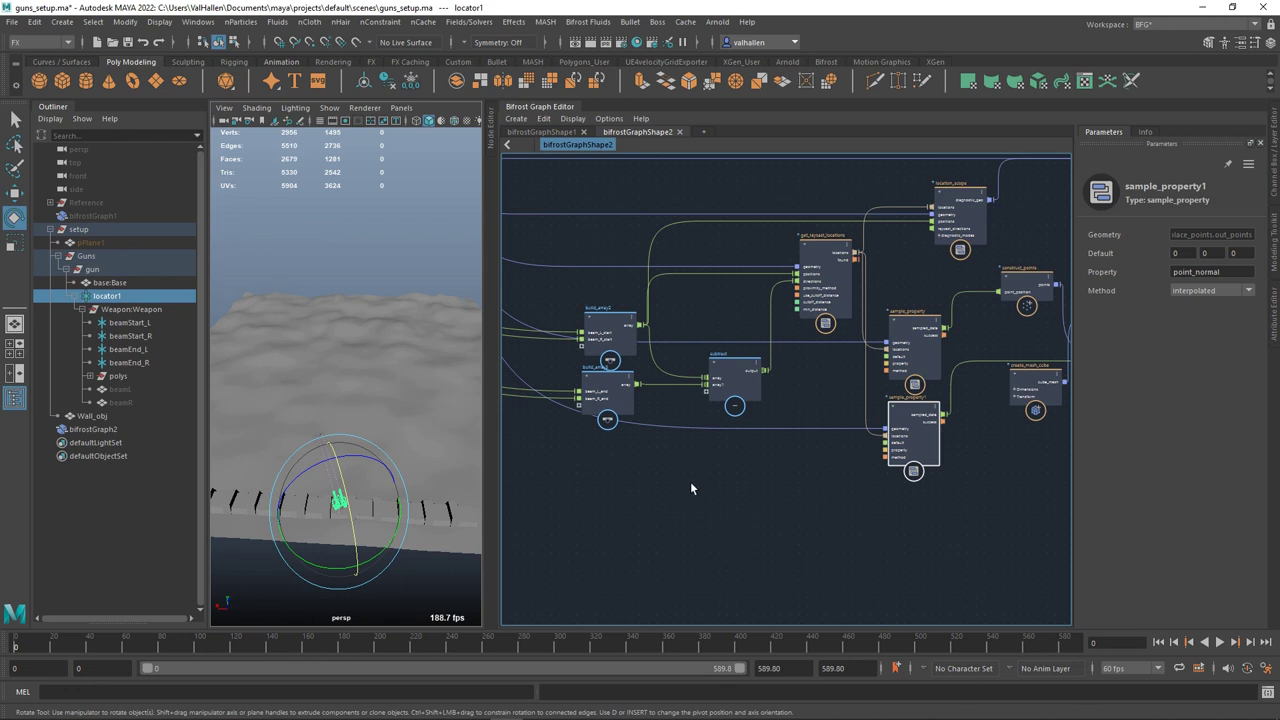
middle_click_drag(798, 499, 675, 530, "alt")
scroll(789, 523, "down", 3)
middle_click_drag(888, 527, 746, 552, "alt")
scroll(767, 563, "up", 5)
middle_click_drag(825, 508, 797, 530)
left_click_drag(583, 413, 588, 371)
left_click_drag(690, 363, 669, 366)
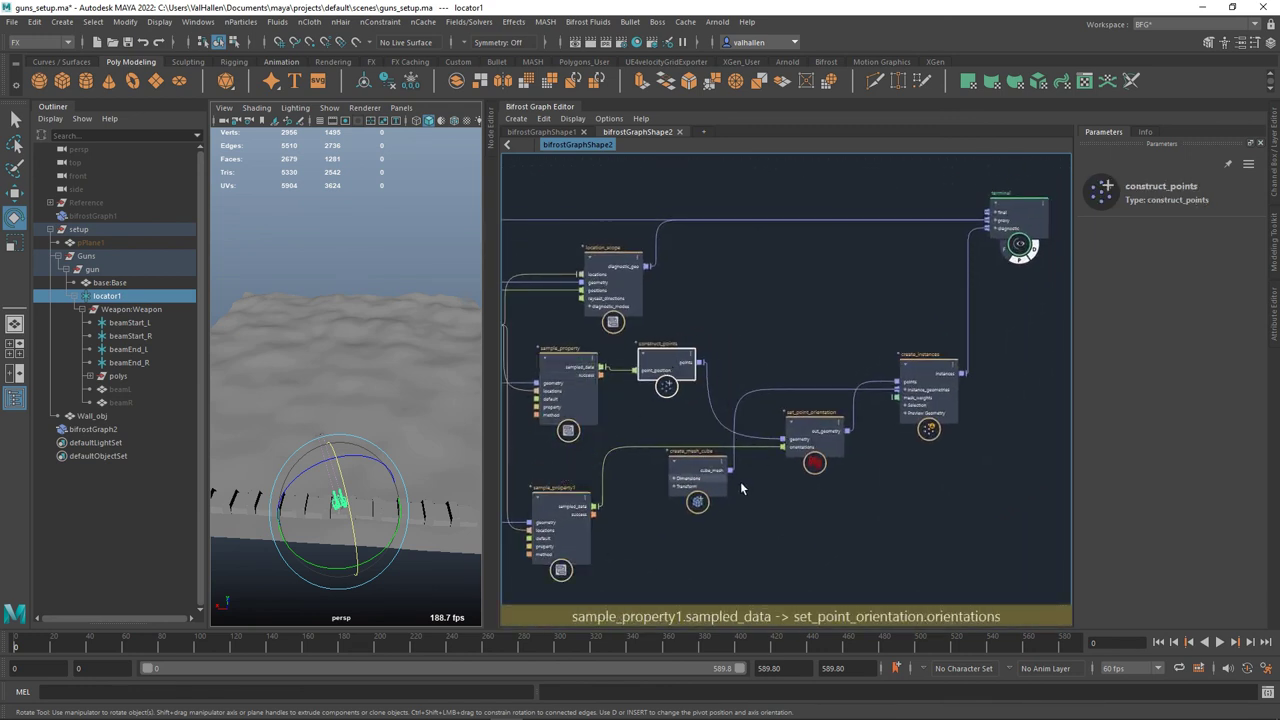
left_click_drag(929, 379, 925, 380)
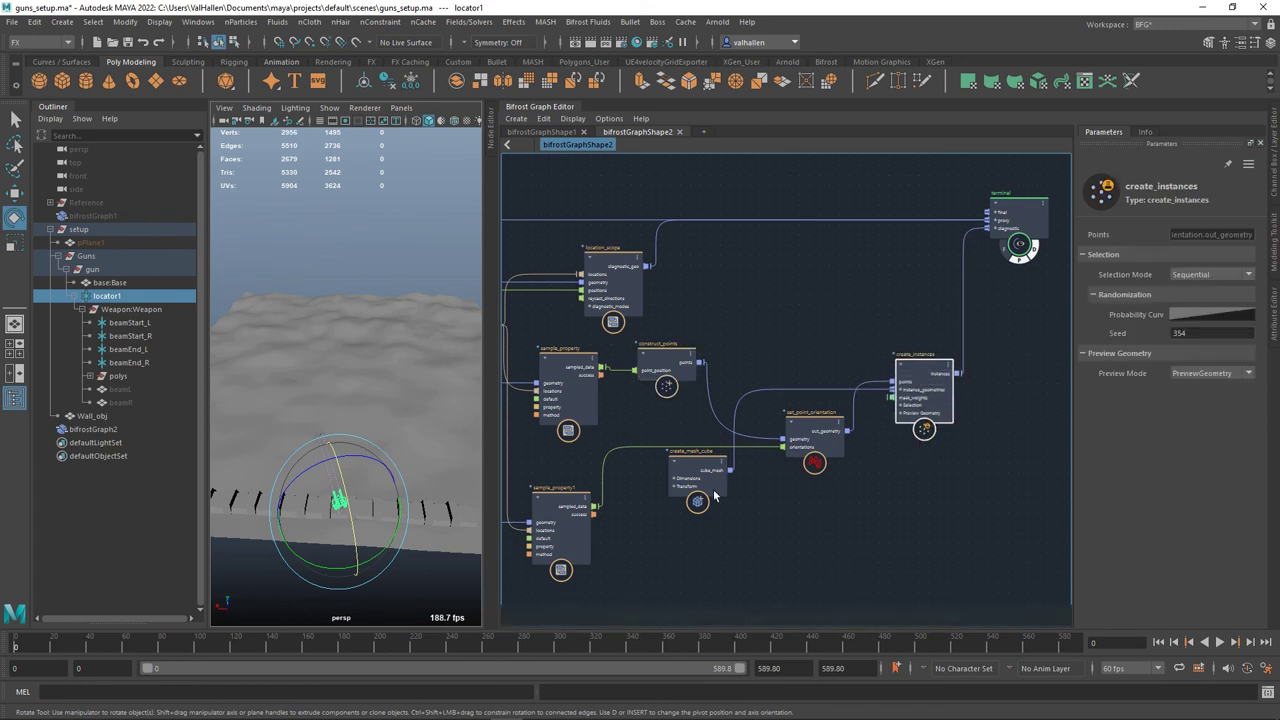
left_click_drag(710, 478, 822, 368)
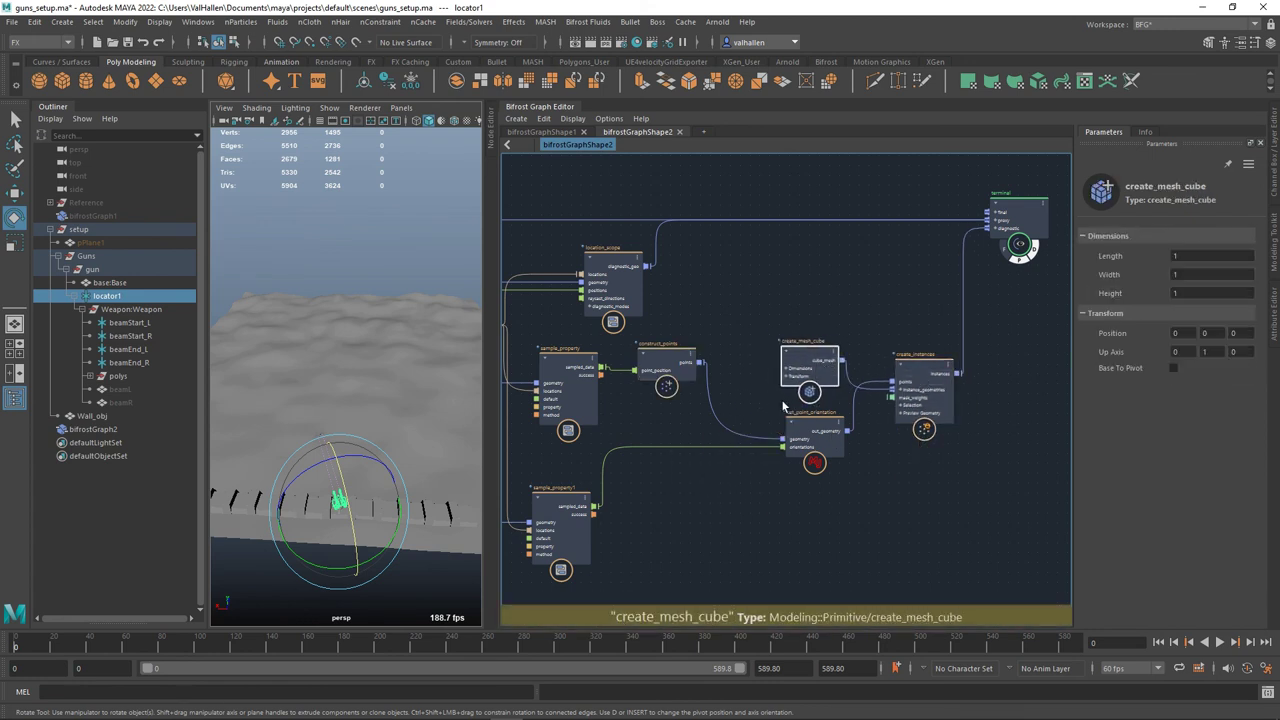
- Rotate locator1 to re-aim the beams while watching the cubes on the terrain from behind the guns
middle_click_drag(937, 462, 858, 522)
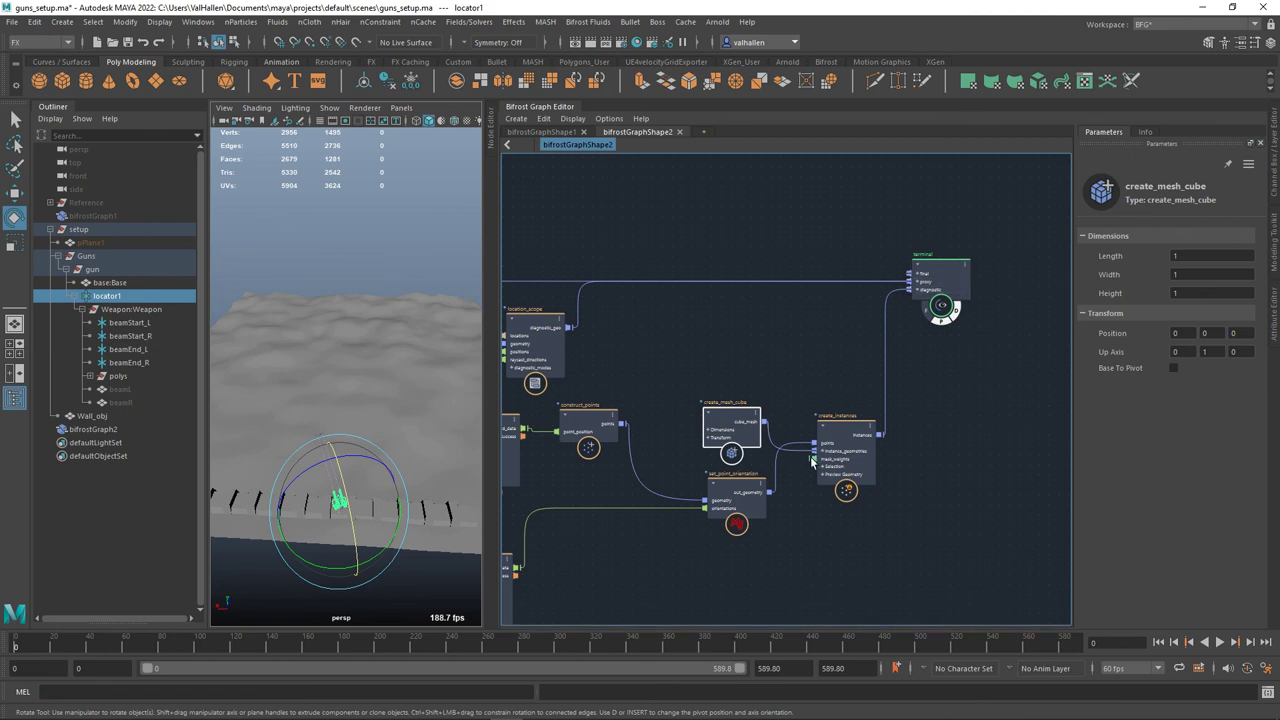
scroll(766, 430, "down", 4)
middle_click_drag(740, 394, 902, 398)
scroll(394, 520, "up", 5)
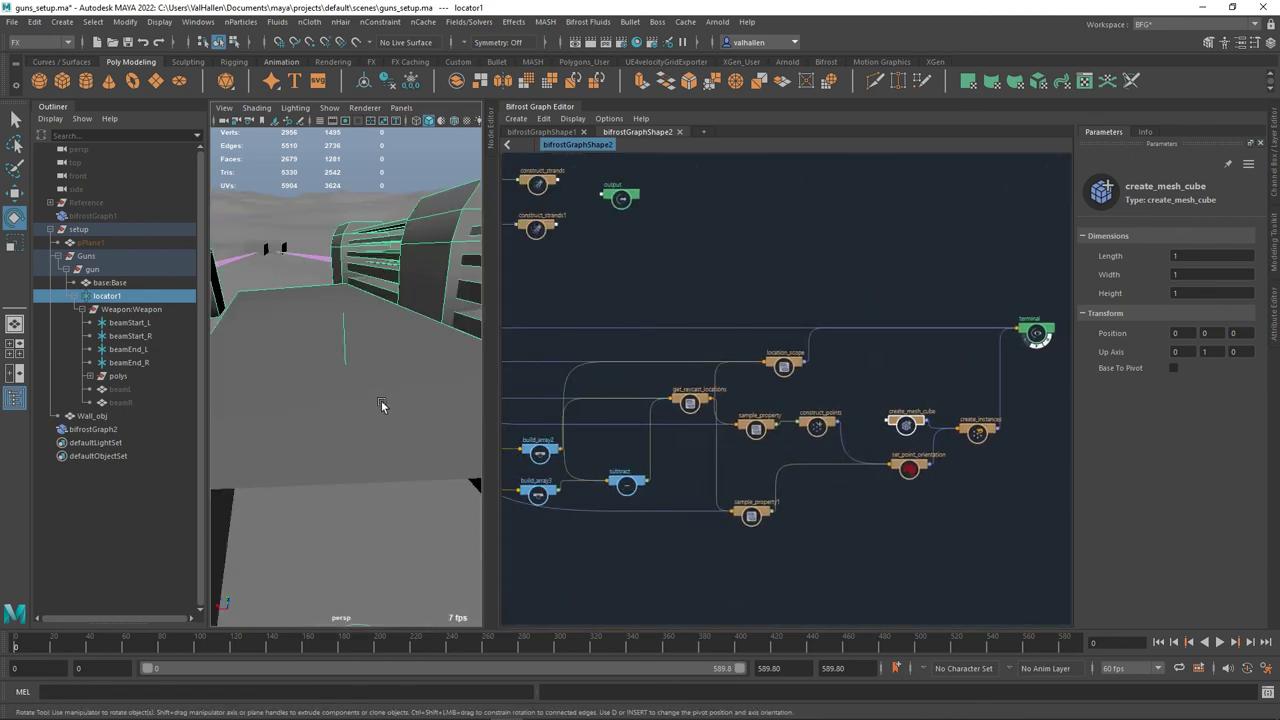
scroll(381, 404, "down", 4)
left_click_drag(385, 405, 354, 412, "alt")
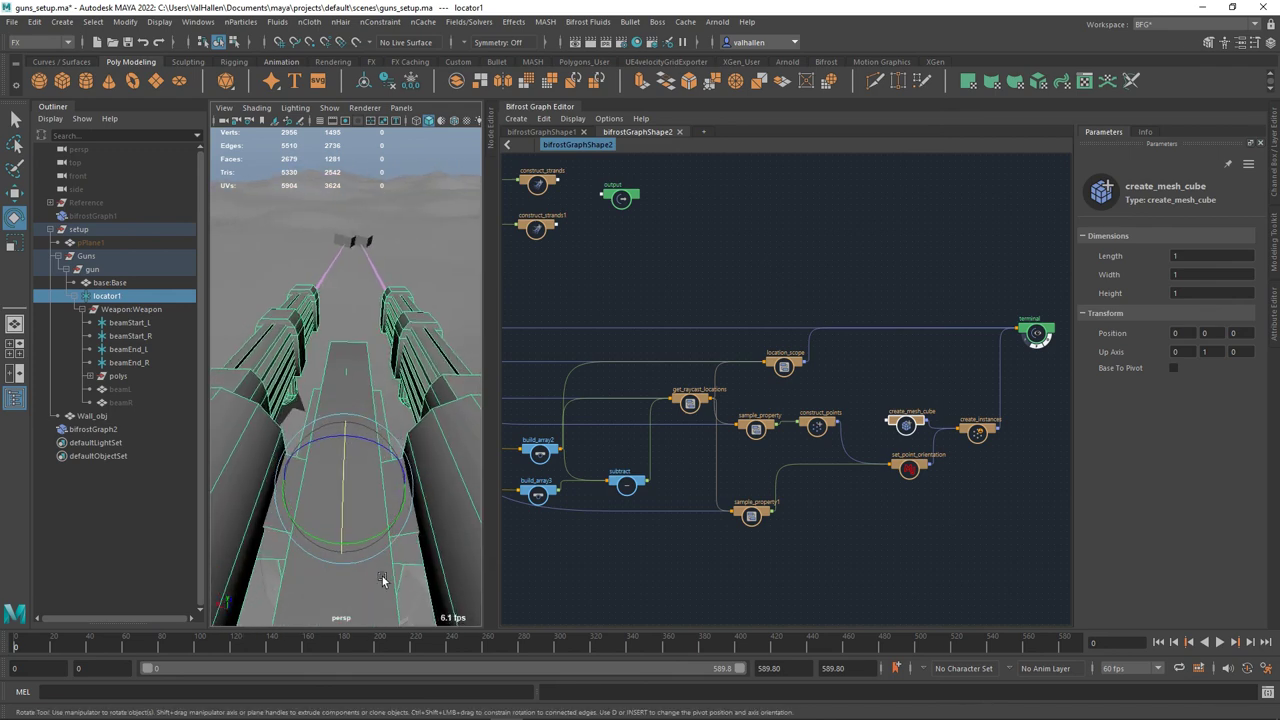
left_click_drag(384, 550, 408, 508)
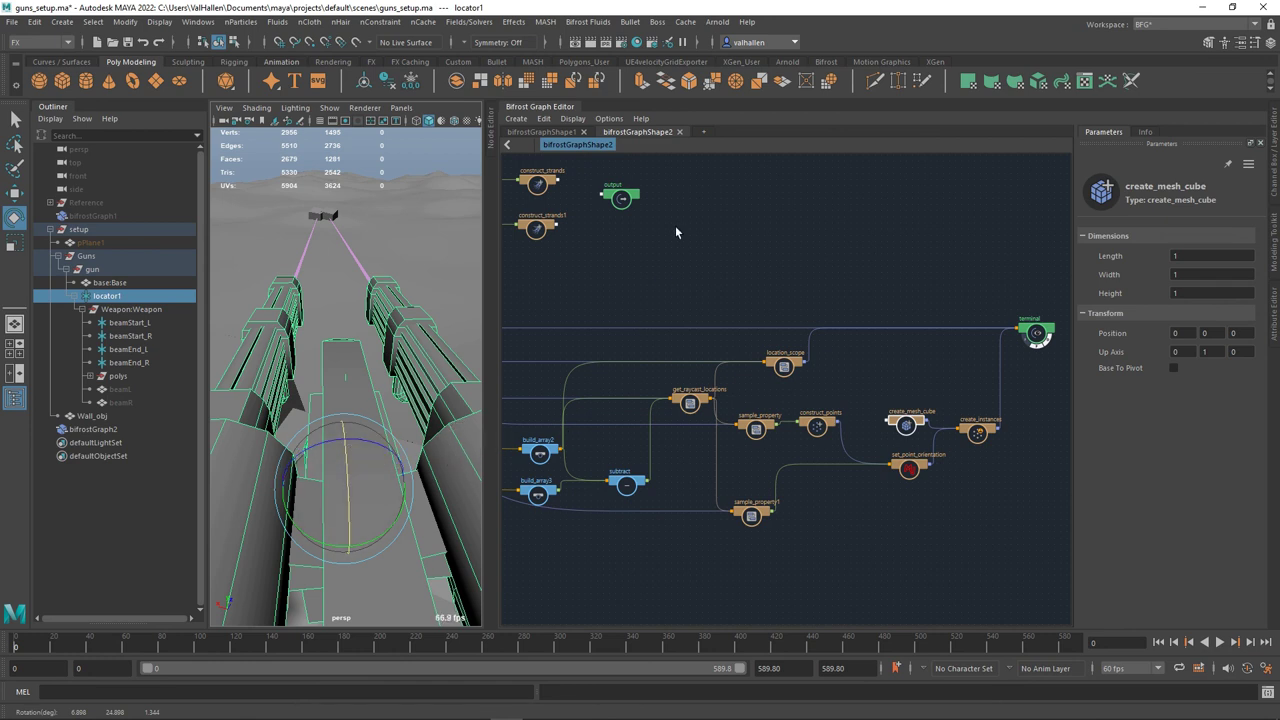
key("a")
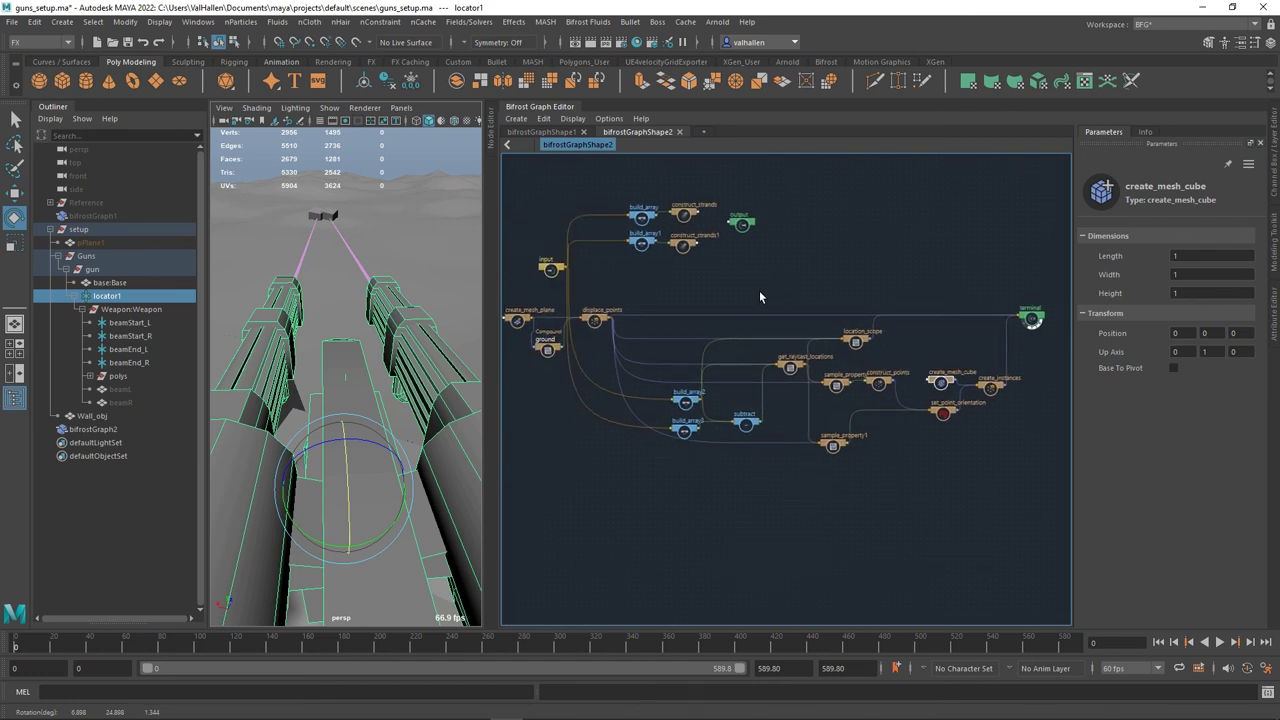
middle_click_drag(759, 292, 755, 311, "alt")
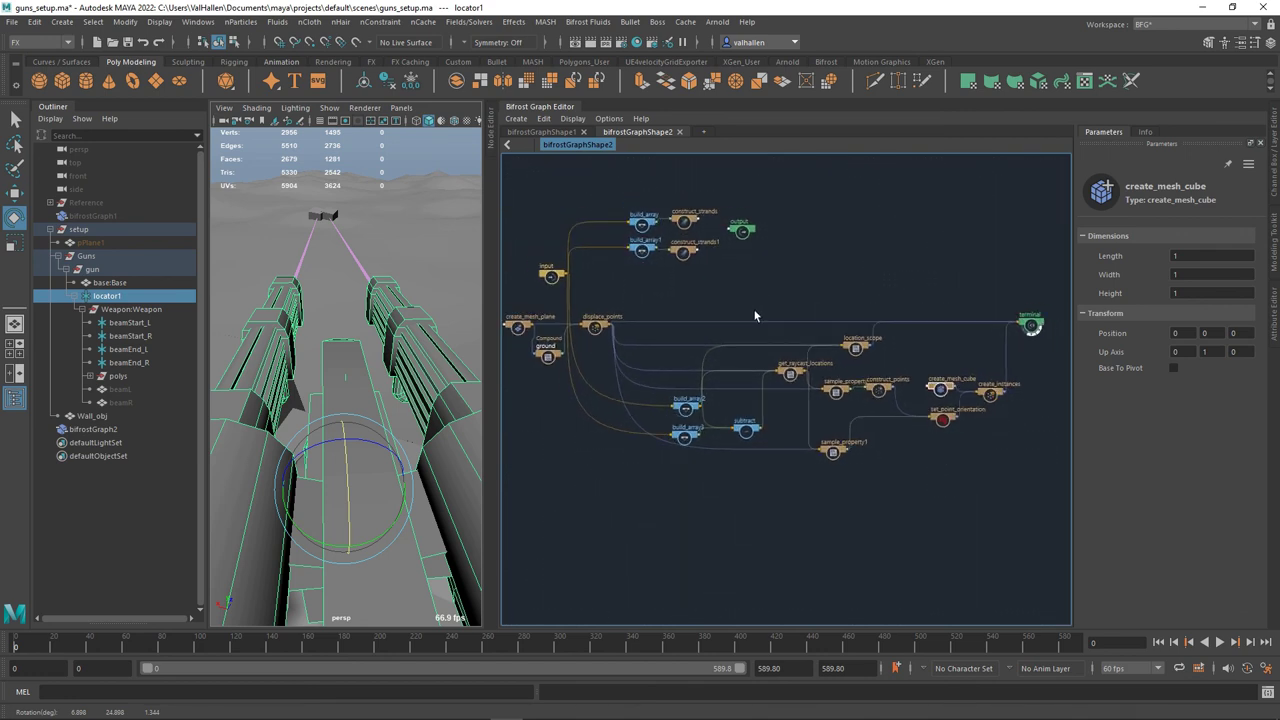